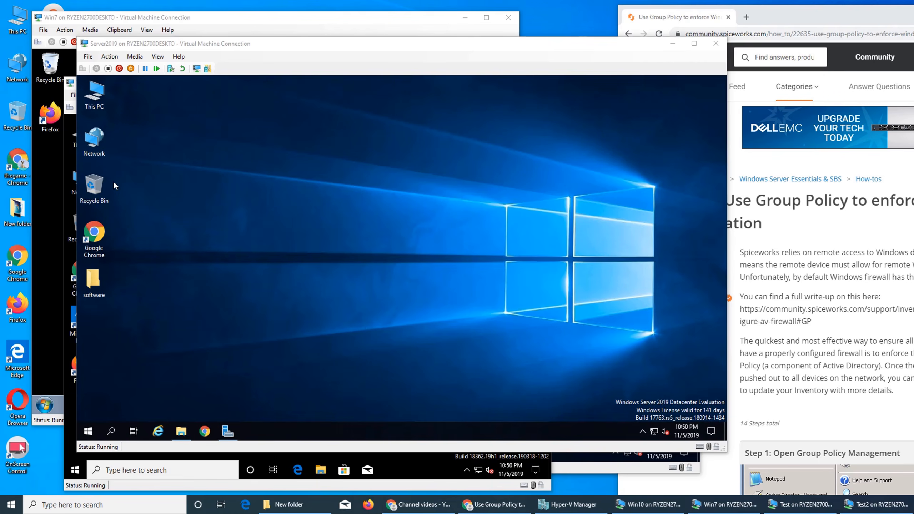
- Launch the Spiceworks installer from the Downloads folder on the Server2019 virtual machine
{"action": "double_click", "coordinate": [105, 98]}
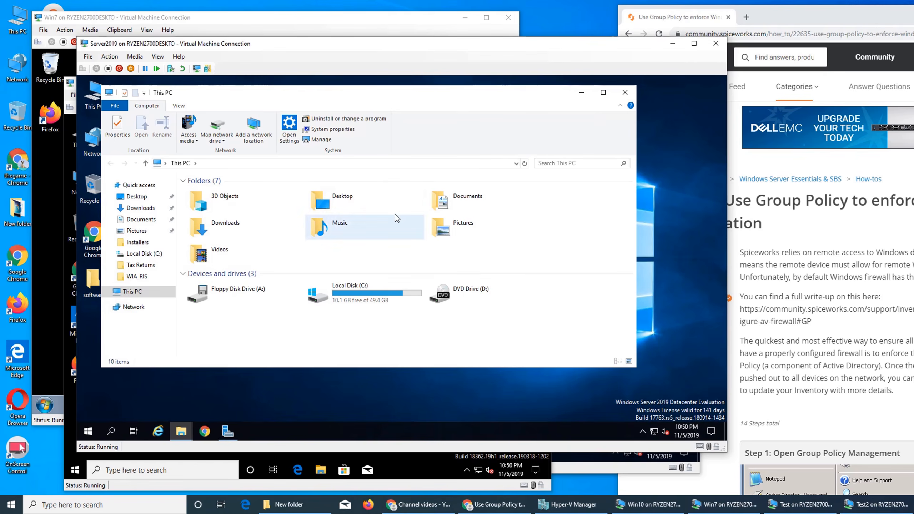
{"action": "left_click", "coordinate": [458, 201]}
{"action": "double_click", "coordinate": [206, 232]}
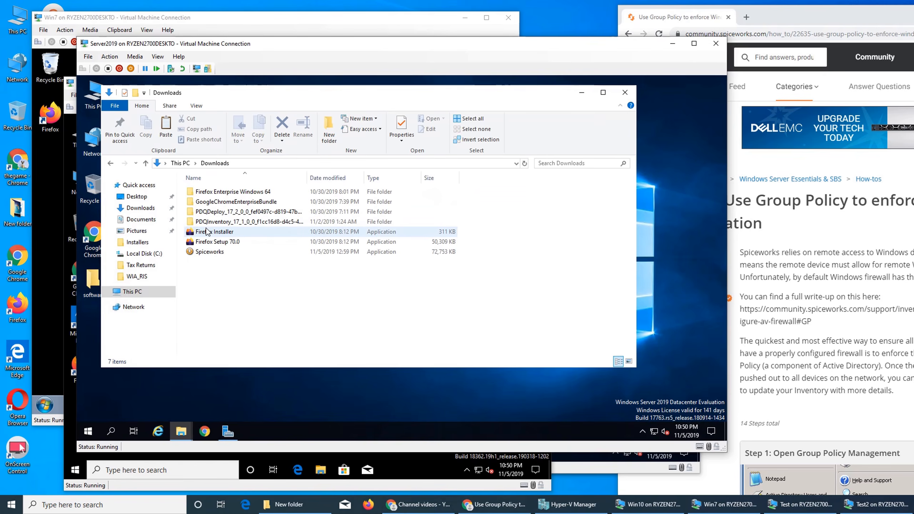
{"action": "left_click", "coordinate": [215, 253]}
{"action": "double_click", "coordinate": [215, 253]}
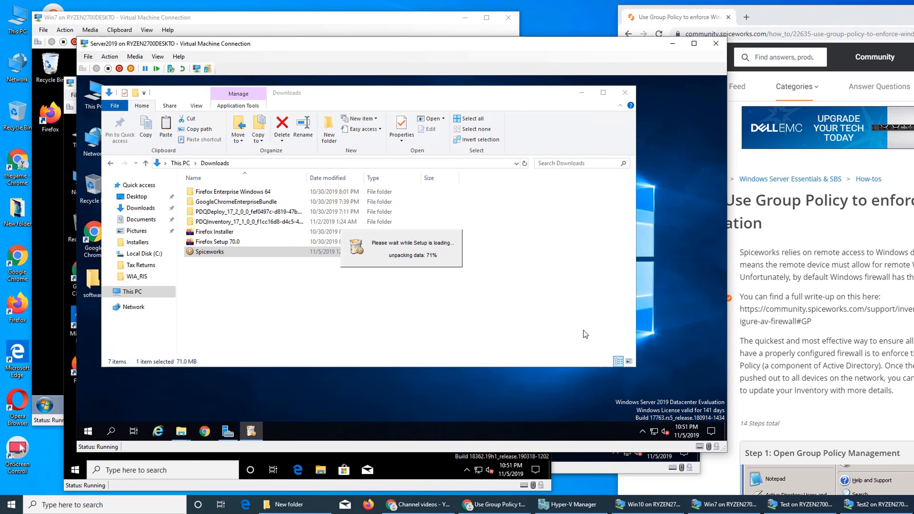
- Keep webserver port 80, include NMap and WinPCap, and start the Spiceworks installation
{"action": "left_click", "coordinate": [799, 301]}
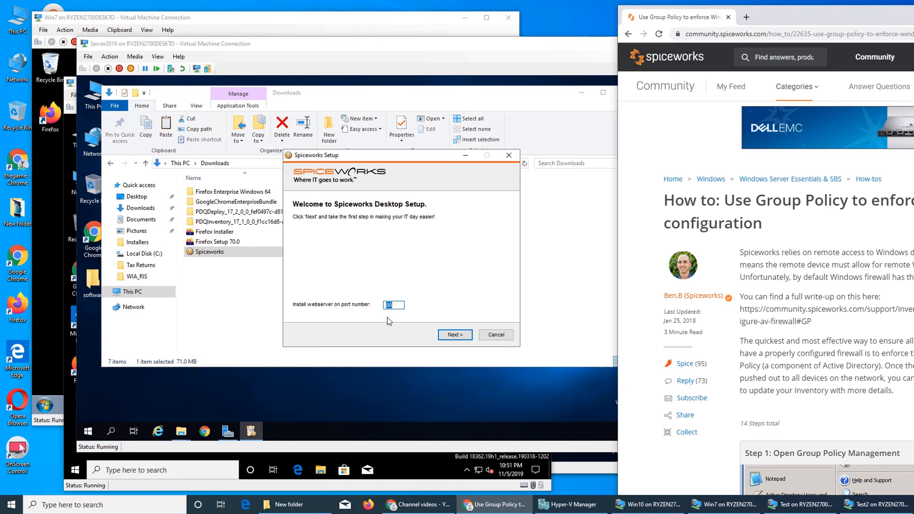
{"action": "left_click", "coordinate": [393, 307]}
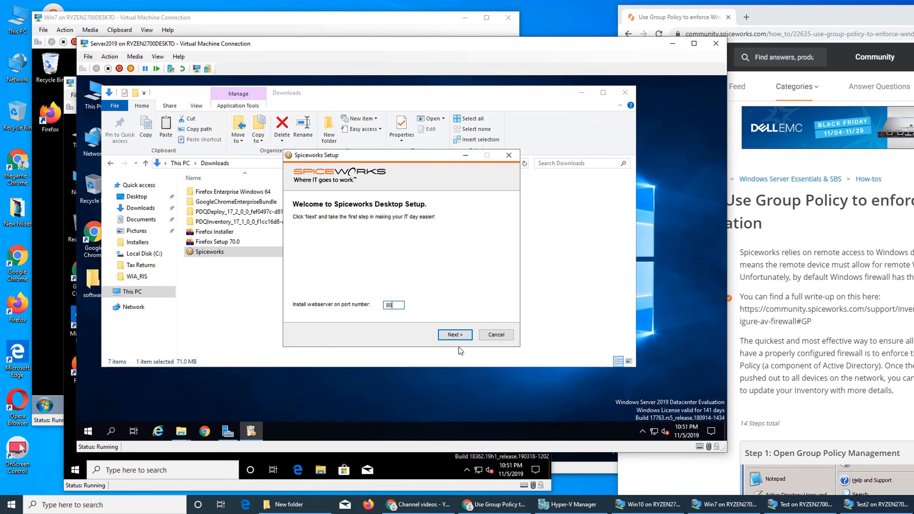
{"action": "left_click", "coordinate": [454, 336]}
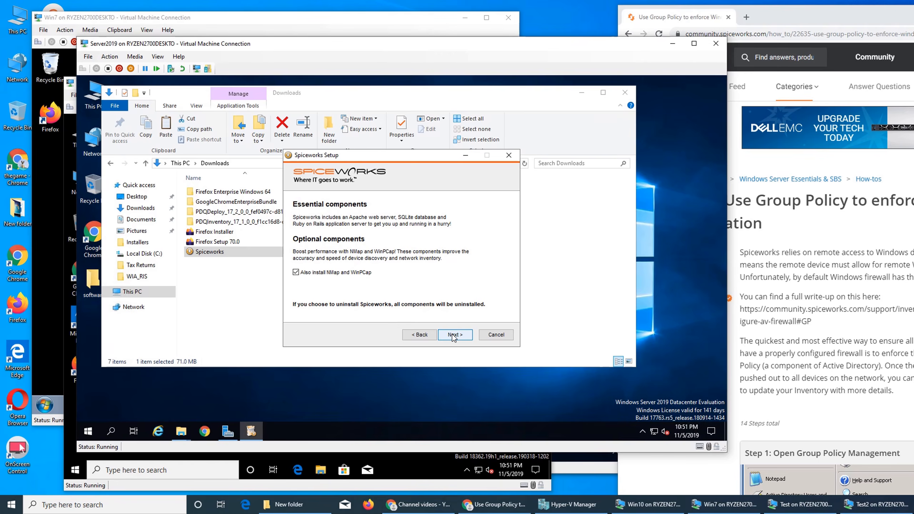
{"action": "left_click", "coordinate": [454, 336]}
{"action": "left_click", "coordinate": [455, 335]}
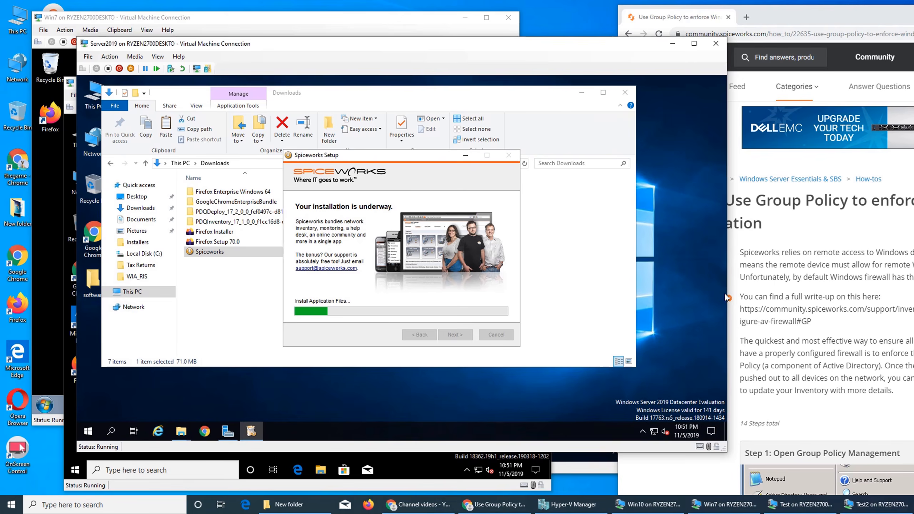
- Look over the introduction of the Spiceworks how-to on Group Policy firewall configuration
{"action": "left_click", "coordinate": [821, 290]}
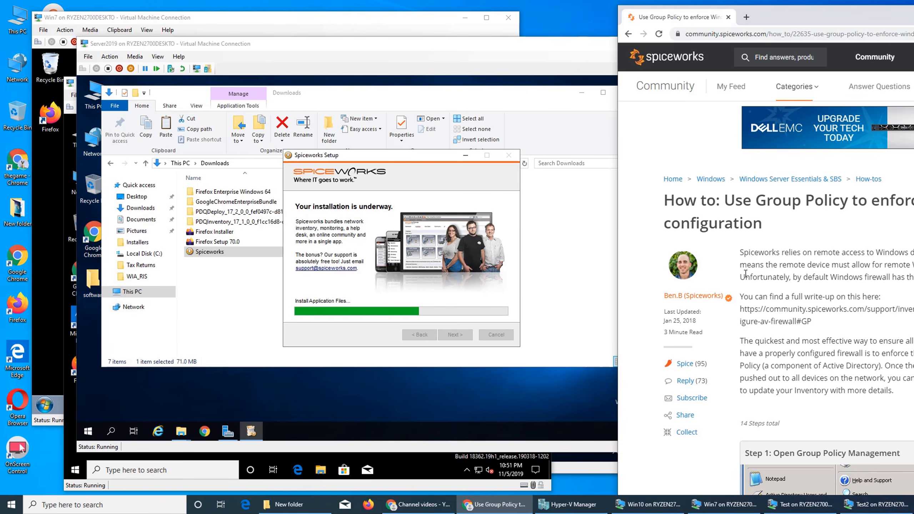
{"action": "scroll", "coordinate": [745, 273], "scroll_direction": "down", "scroll_amount": 5}
{"action": "scroll", "coordinate": [746, 273], "scroll_direction": "up", "scroll_amount": 5}
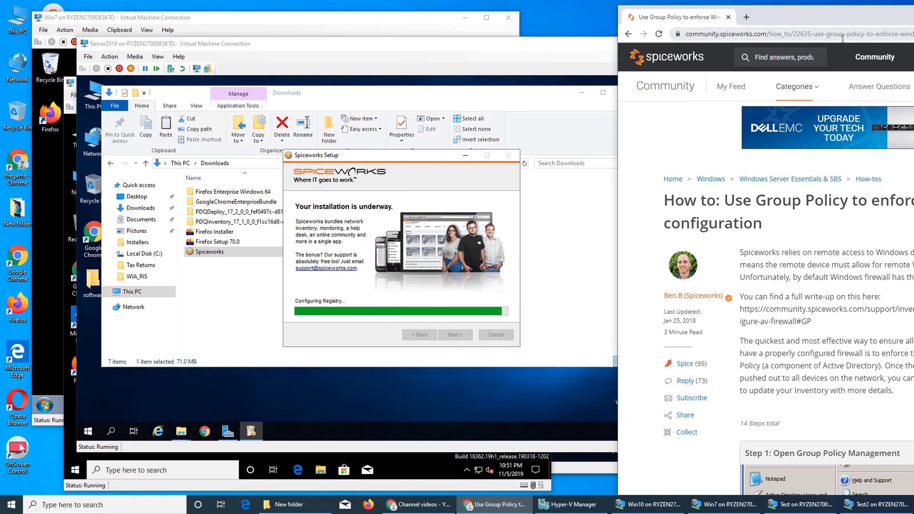
{"action": "scroll", "coordinate": [817, 351], "scroll_direction": "down", "scroll_amount": 5}
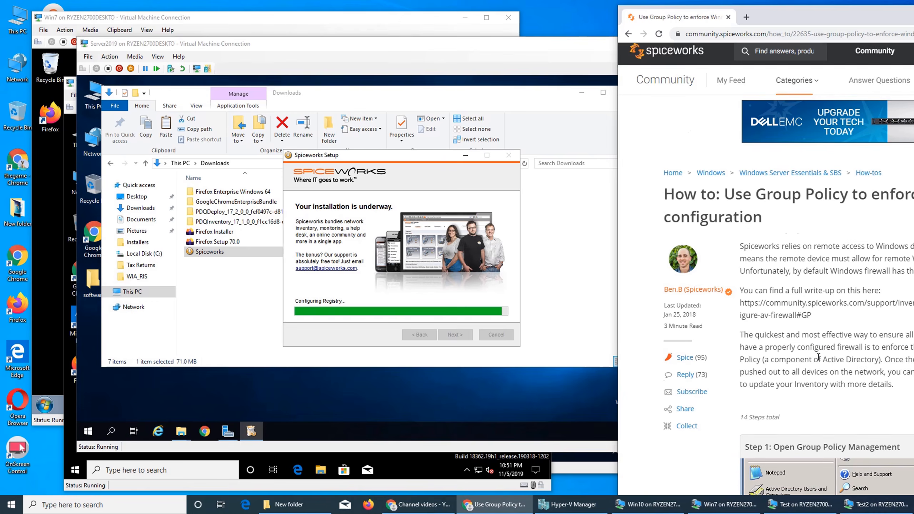
{"action": "scroll", "coordinate": [818, 357], "scroll_direction": "up", "scroll_amount": 5}
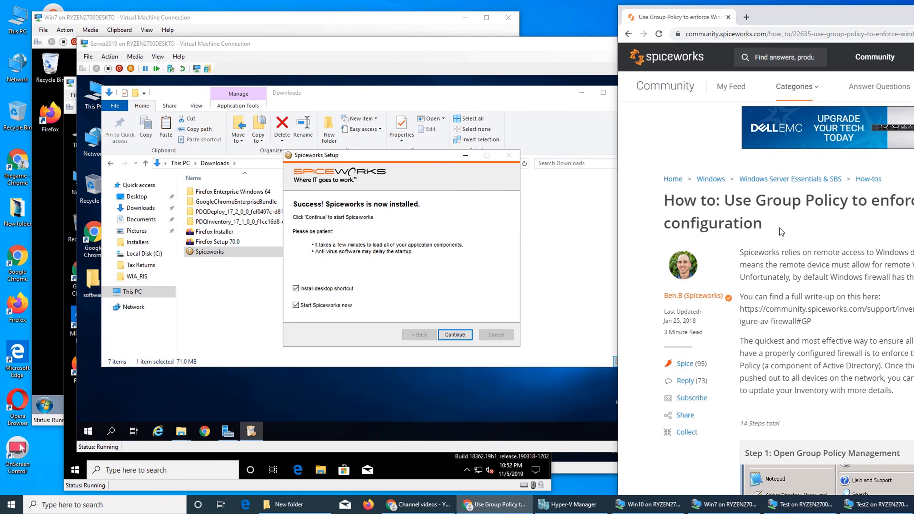
- Finish the Spiceworks setup with the desktop shortcut and immediate start options enabled
{"action": "left_click", "coordinate": [454, 335]}
- Review the first steps of the how-to article, from opening Group Policy Management to linking a policy to an OU
{"action": "left_click", "coordinate": [846, 252]}
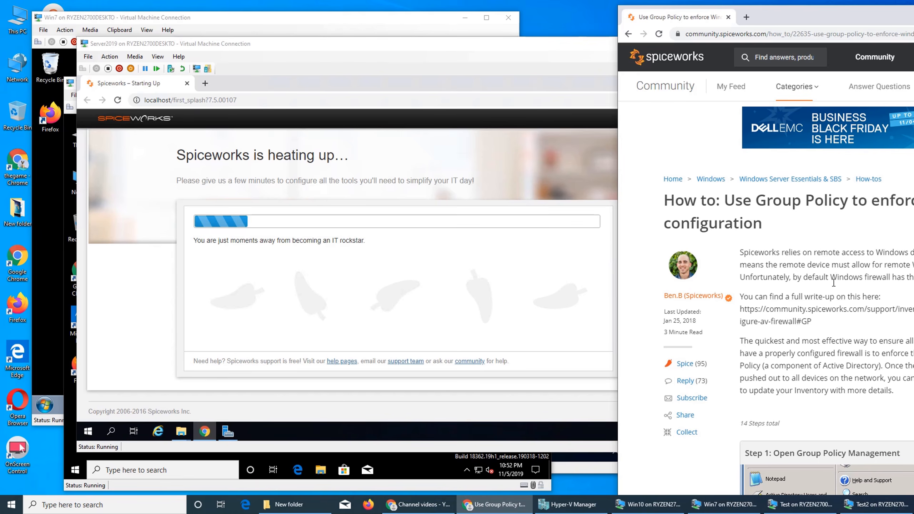
{"action": "scroll", "coordinate": [833, 283], "scroll_direction": "down", "scroll_amount": 4}
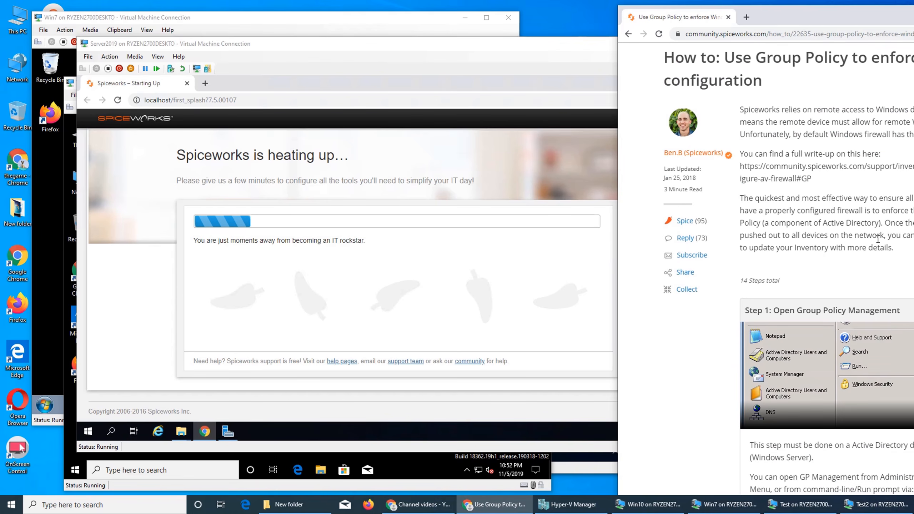
{"action": "scroll", "coordinate": [850, 248], "scroll_direction": "down", "scroll_amount": 10}
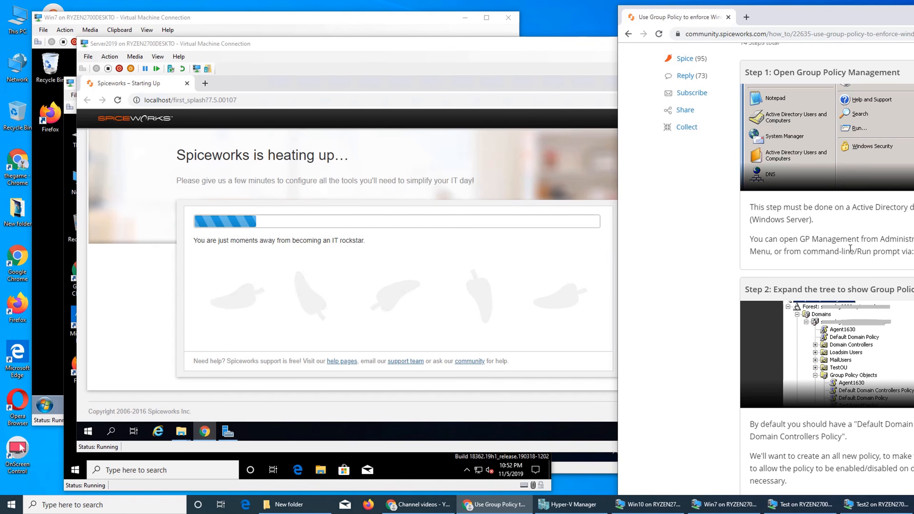
{"action": "scroll", "coordinate": [848, 255], "scroll_direction": "down", "scroll_amount": 5}
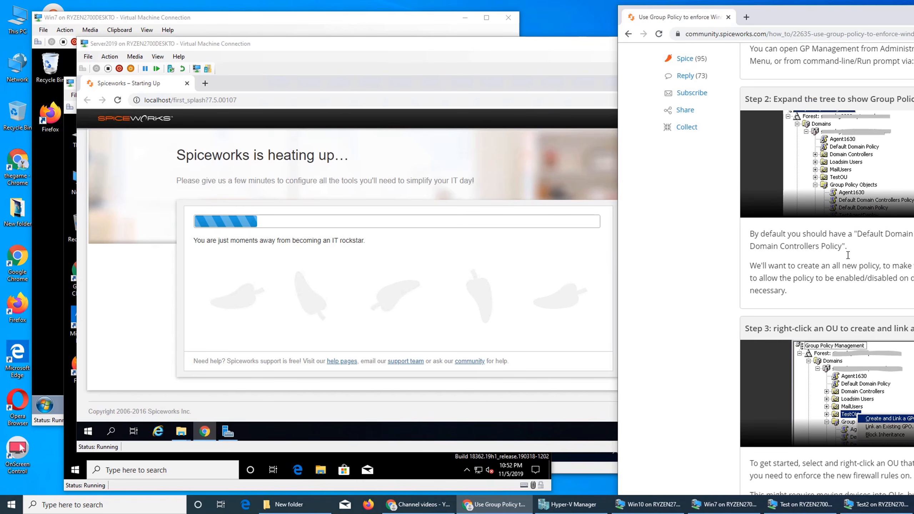
{"action": "scroll", "coordinate": [848, 255], "scroll_direction": "up", "scroll_amount": 15}
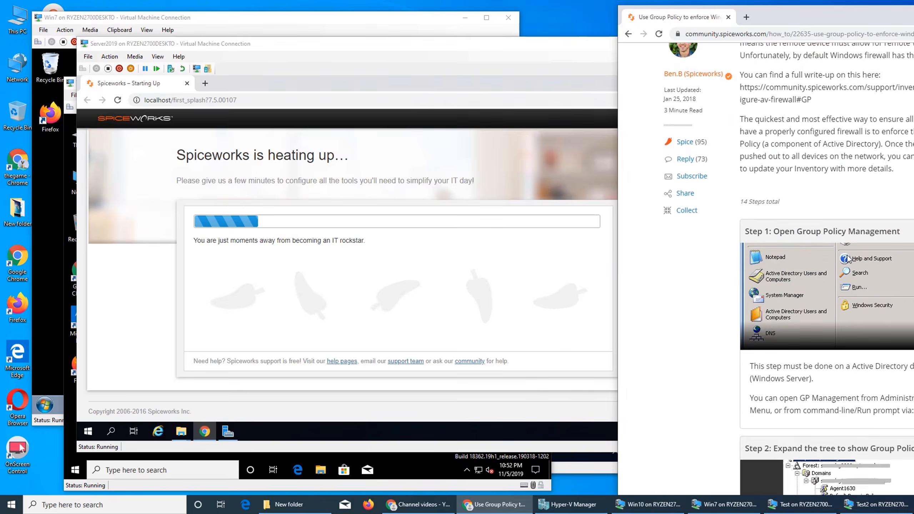
- Search the web for "wmi group policy" in a new browser tab and open the InfraSight Labs article on WMI access
{"action": "left_click", "coordinate": [751, 17]}
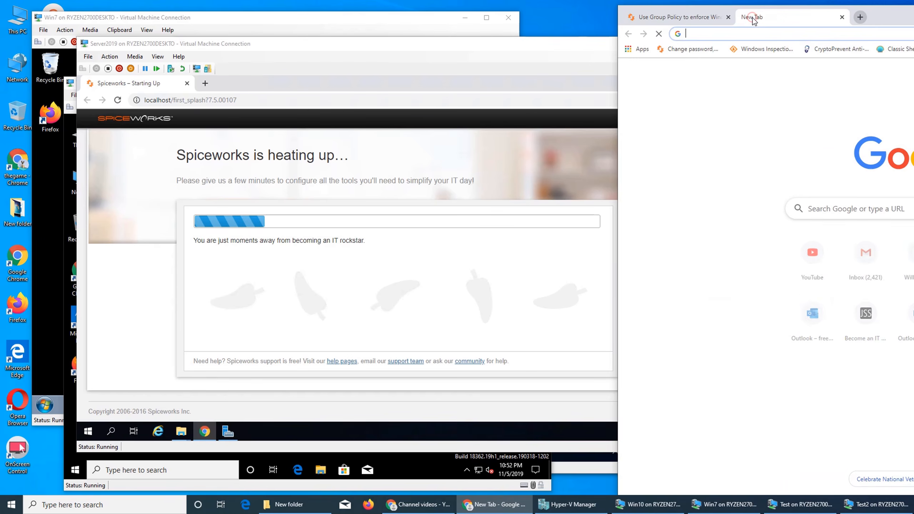
{"action": "type", "text": "wmi"}
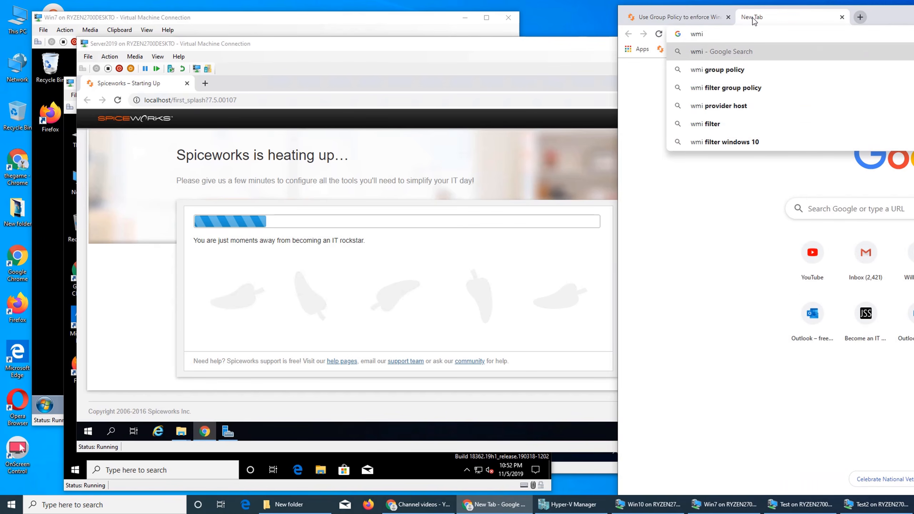
{"action": "key", "text": "Down"}
{"action": "key", "text": "Return"}
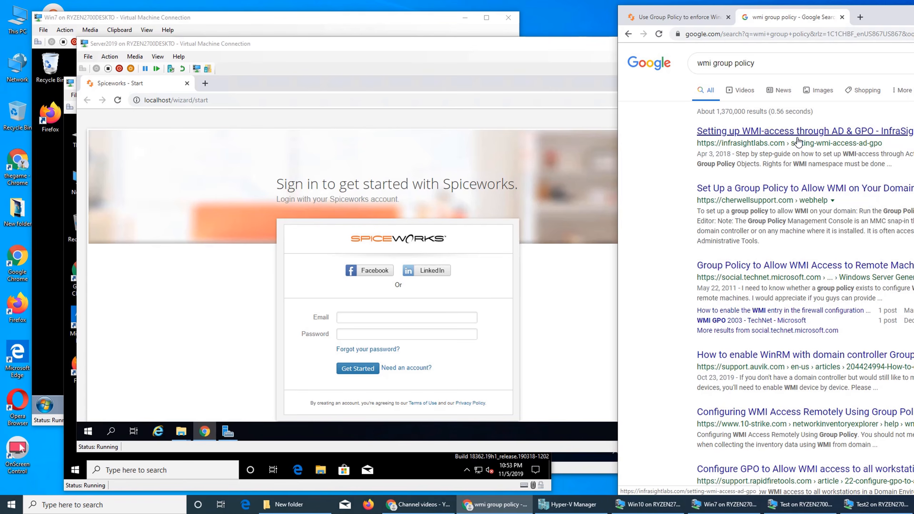
{"action": "left_click", "coordinate": [798, 140]}
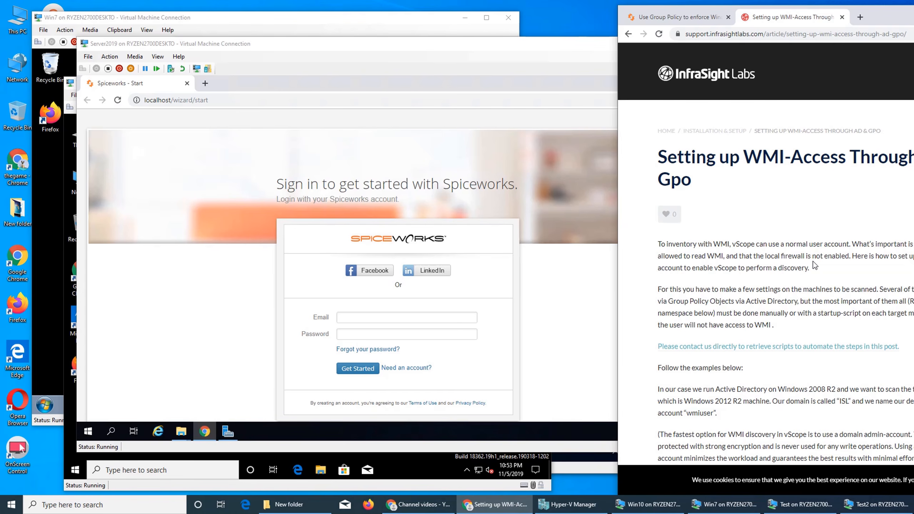
- Search the web for "what is wmi in windows" and close the results tab
{"action": "left_click", "coordinate": [751, 38]}
{"action": "type", "text": "what is wmi"}
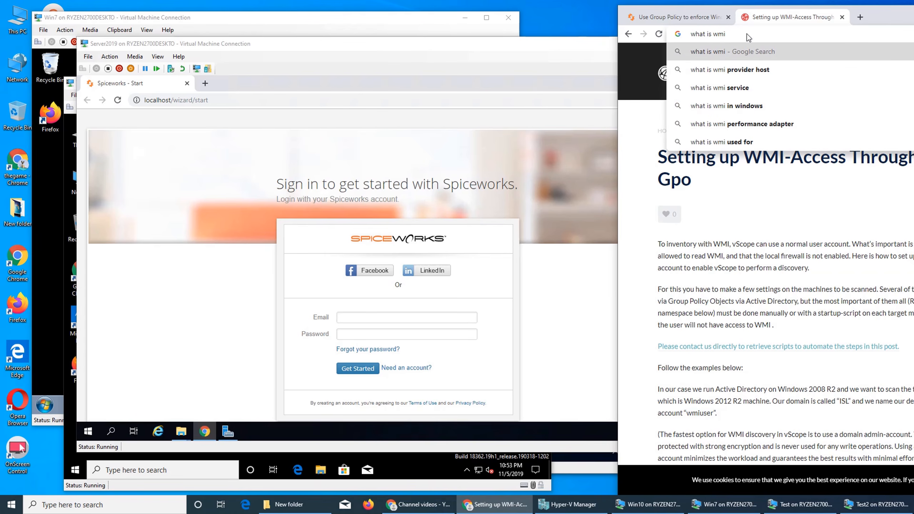
{"action": "left_click", "coordinate": [752, 108]}
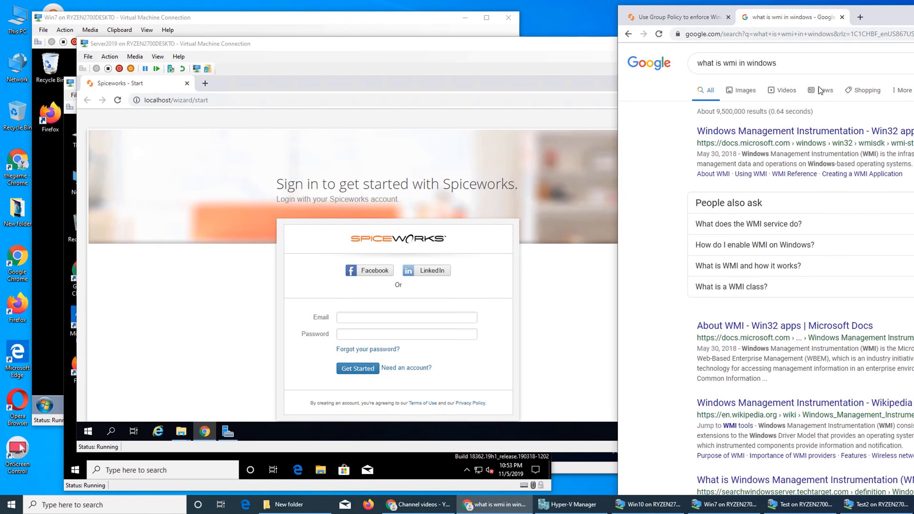
{"action": "left_click", "coordinate": [842, 17]}
- Sign in to Spiceworks on the Server2019 machine with the account's e-mail and password
{"action": "left_click", "coordinate": [393, 316]}
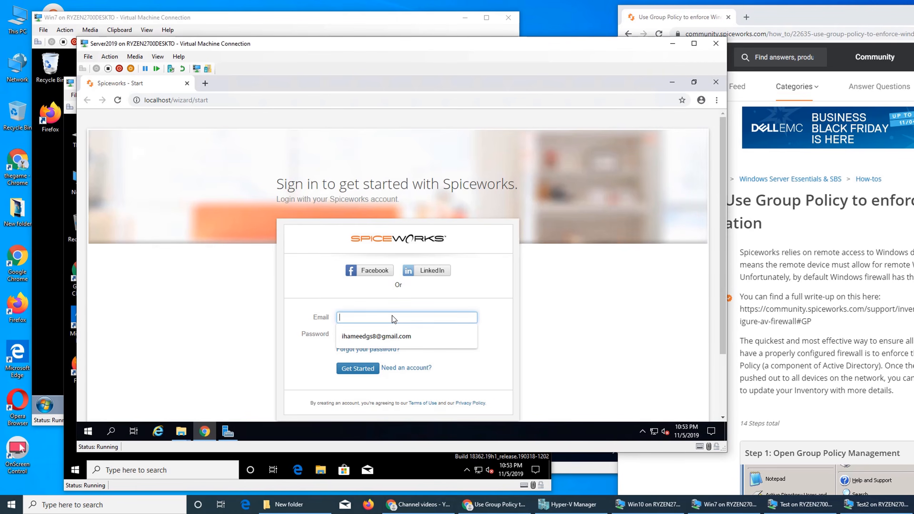
{"action": "left_click", "coordinate": [417, 344]}
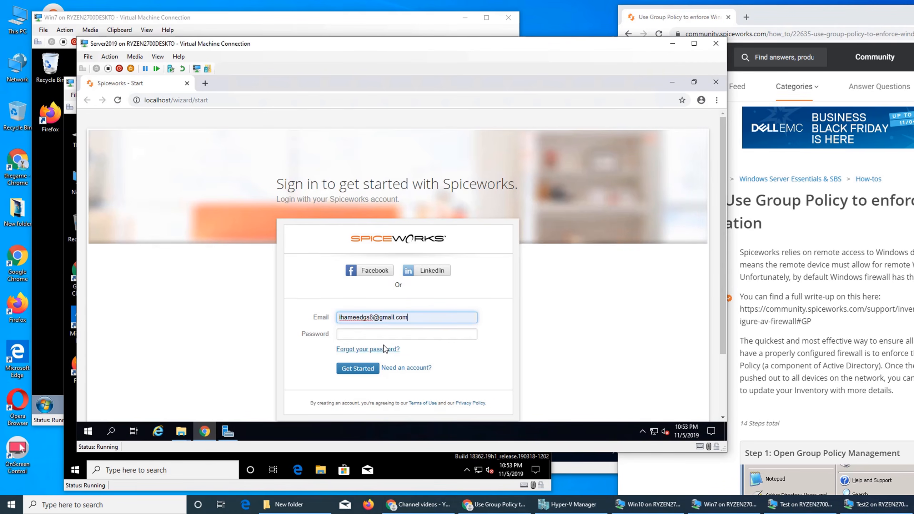
{"action": "left_click", "coordinate": [388, 337]}
{"action": "type", "text": "*********"}
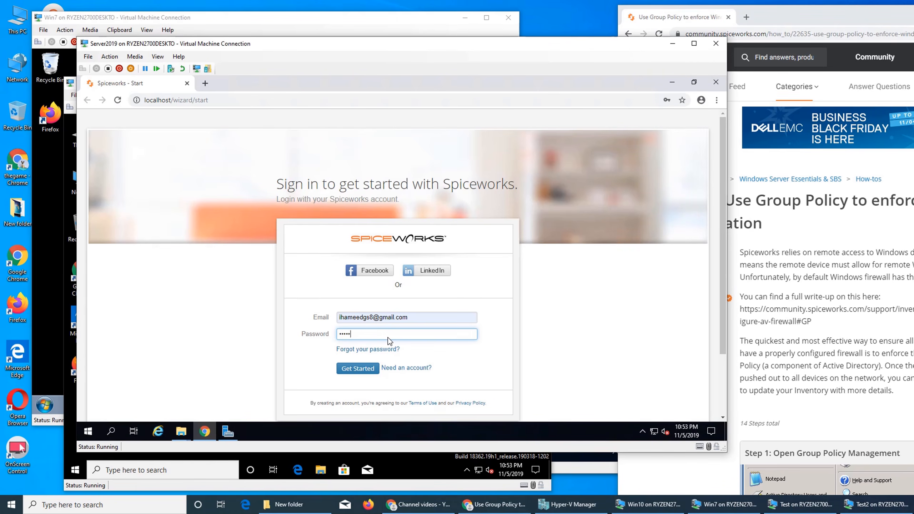
{"action": "key", "text": "Return"}
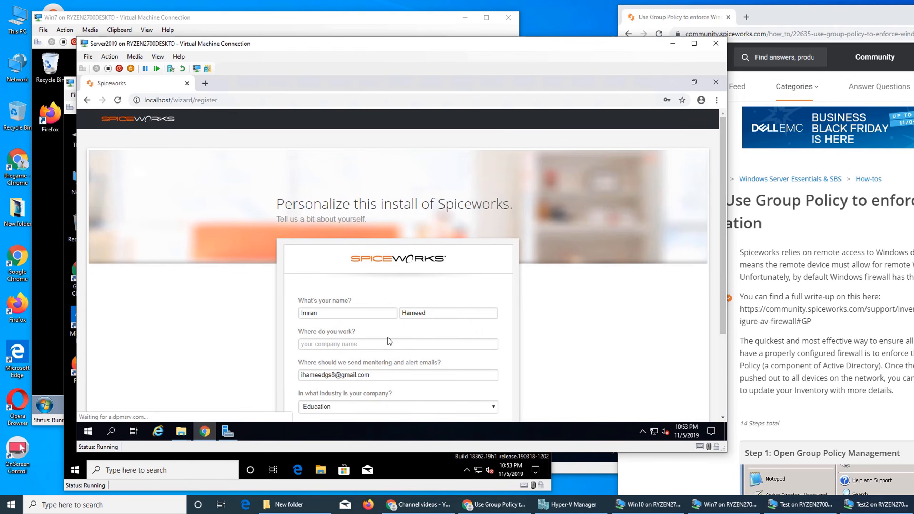
- Fill in the company name with the suggested saved entry and save the Spiceworks personalization form
{"action": "scroll", "coordinate": [388, 337], "scroll_direction": "down", "scroll_amount": 3}
{"action": "left_click", "coordinate": [317, 335]}
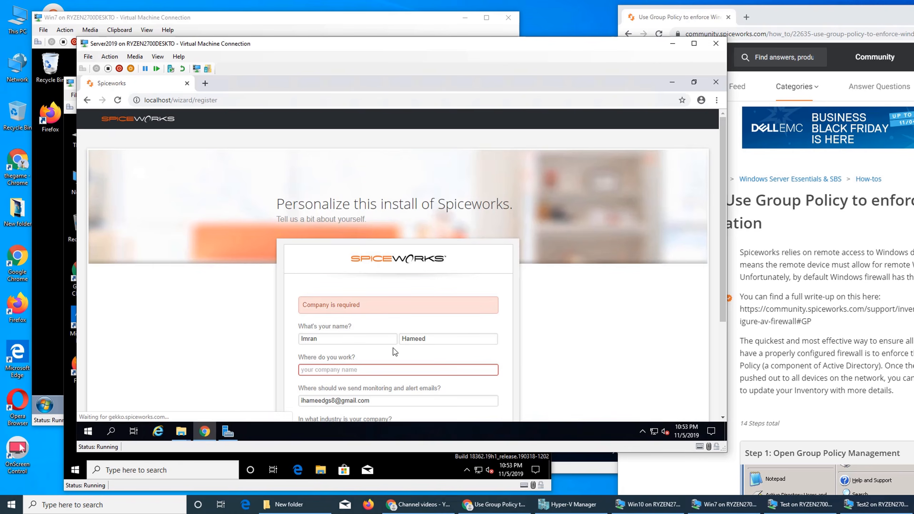
{"action": "left_click", "coordinate": [356, 371]}
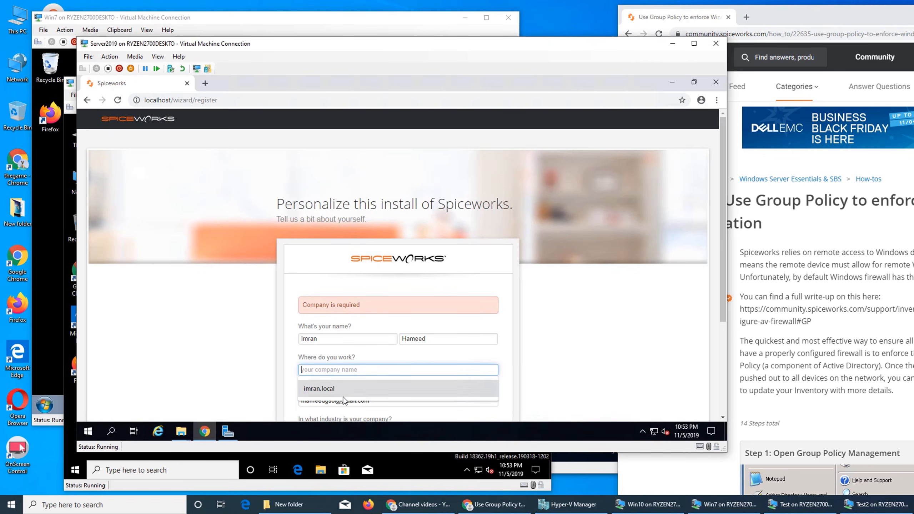
{"action": "left_click", "coordinate": [319, 389]}
{"action": "scroll", "coordinate": [471, 371], "scroll_direction": "down", "scroll_amount": 4}
{"action": "left_click", "coordinate": [305, 312]}
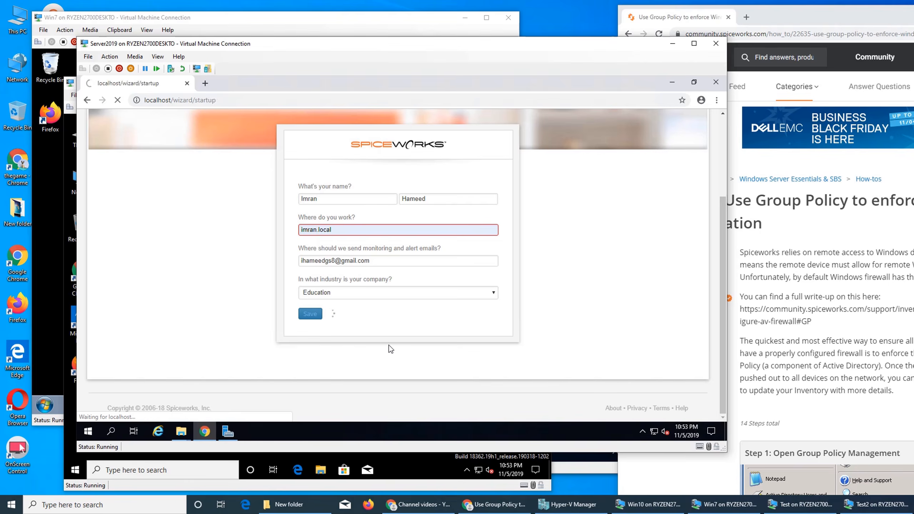
- Proceed to the device credentials setup and enter the domain administrator's username and password for Windows using WMI
{"action": "scroll", "coordinate": [318, 292], "scroll_direction": "down", "scroll_amount": 4}
{"action": "left_click", "coordinate": [304, 231]}
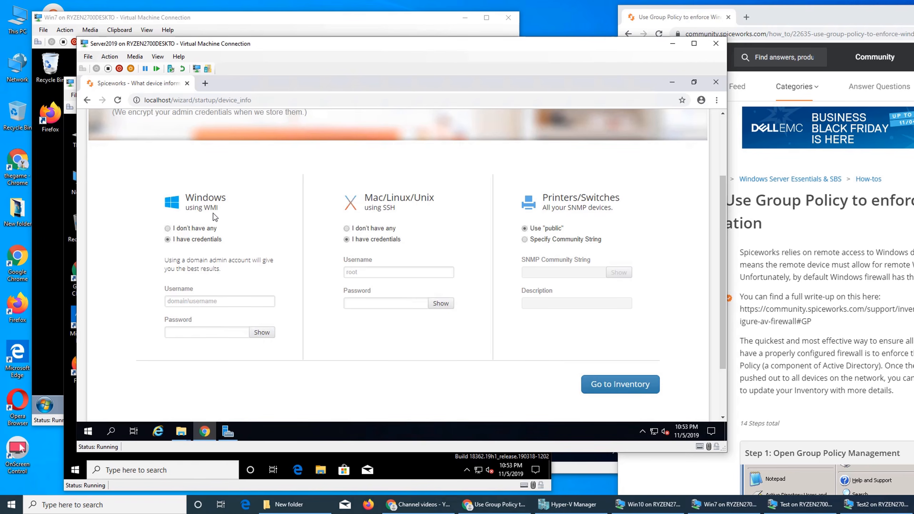
{"action": "left_click", "coordinate": [220, 300]}
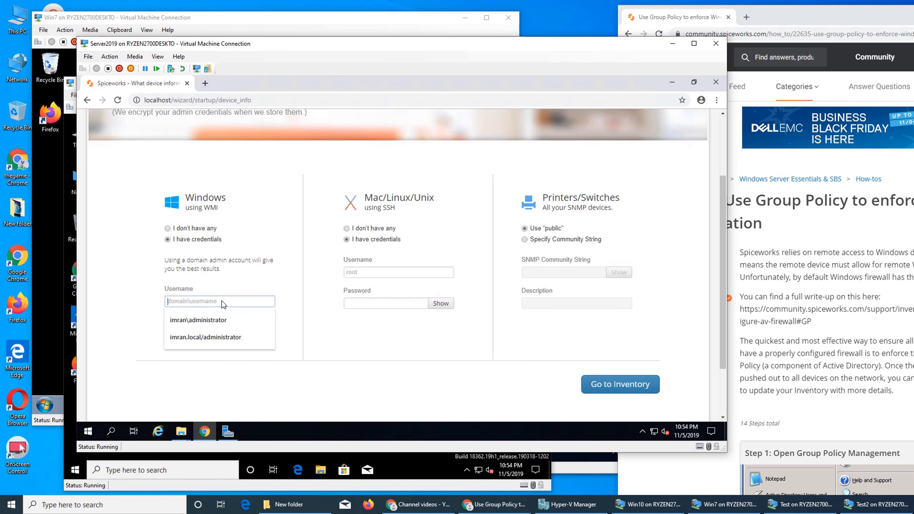
{"action": "left_click", "coordinate": [188, 320]}
{"action": "left_click", "coordinate": [201, 331]}
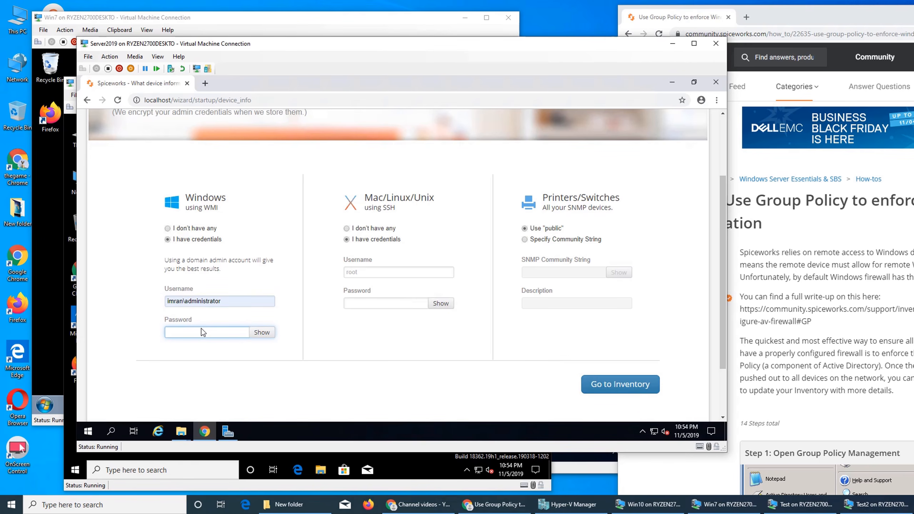
{"action": "type", "text": "•••••••••"}
{"action": "key", "text": "BackSpace"}
{"action": "key", "text": "BackSpace"}
{"action": "key", "text": "BackSpace"}
{"action": "key", "text": "BackSpace"}
{"action": "key", "text": "BackSpace"}
{"action": "type", "text": "••••••"}
- Specify that there are no Mac/Linux/Unix credentials and go to the Spiceworks inventory
{"action": "left_click", "coordinate": [378, 228]}
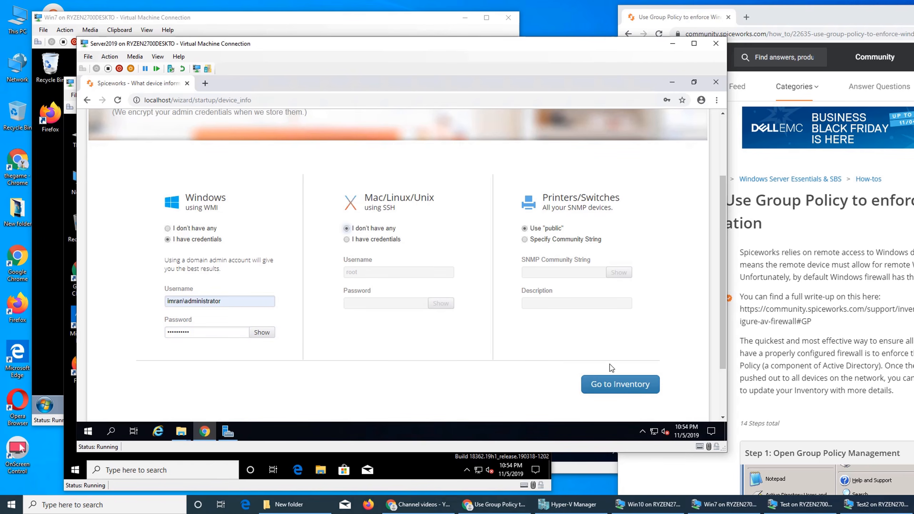
{"action": "left_click", "coordinate": [616, 390]}
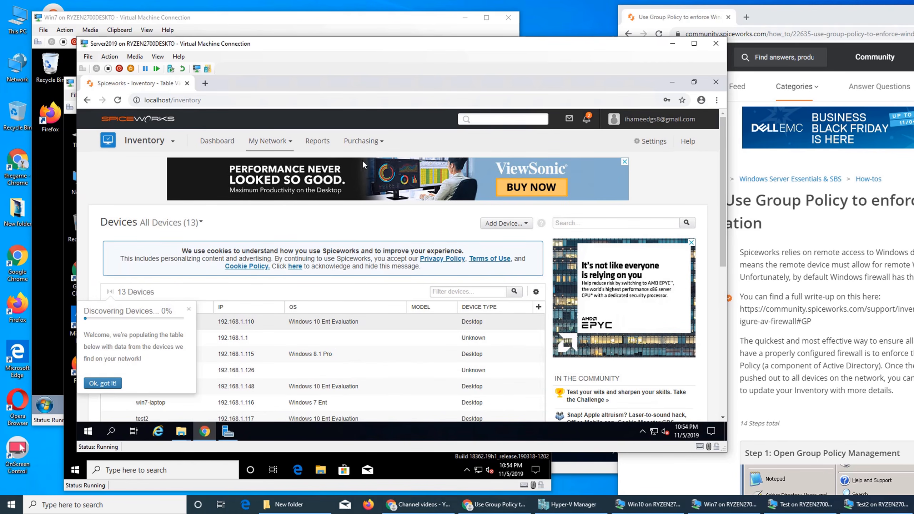
- Open the network scan settings and review the stored WMI credentials on the Device Scanning page
{"action": "left_click", "coordinate": [271, 142]}
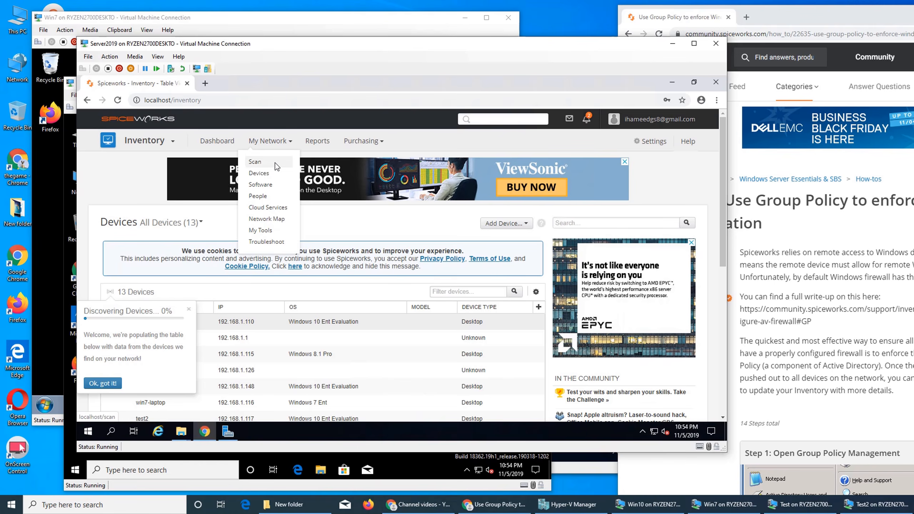
{"action": "left_click", "coordinate": [276, 162]}
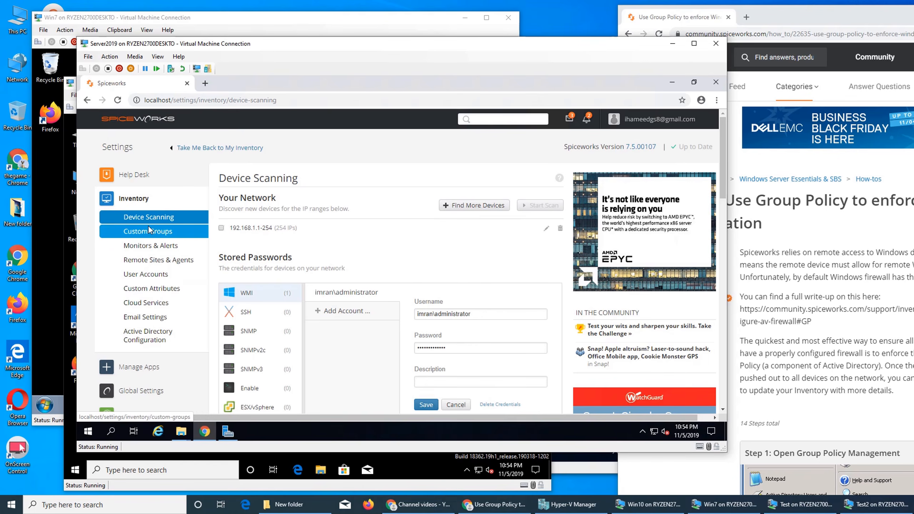
{"action": "scroll", "coordinate": [347, 222], "scroll_direction": "down", "scroll_amount": 4}
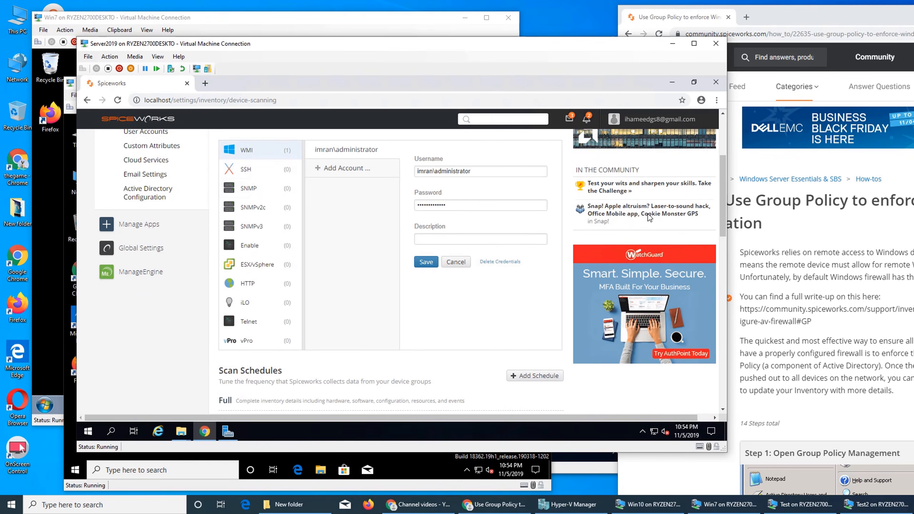
{"action": "left_click", "coordinate": [836, 312]}
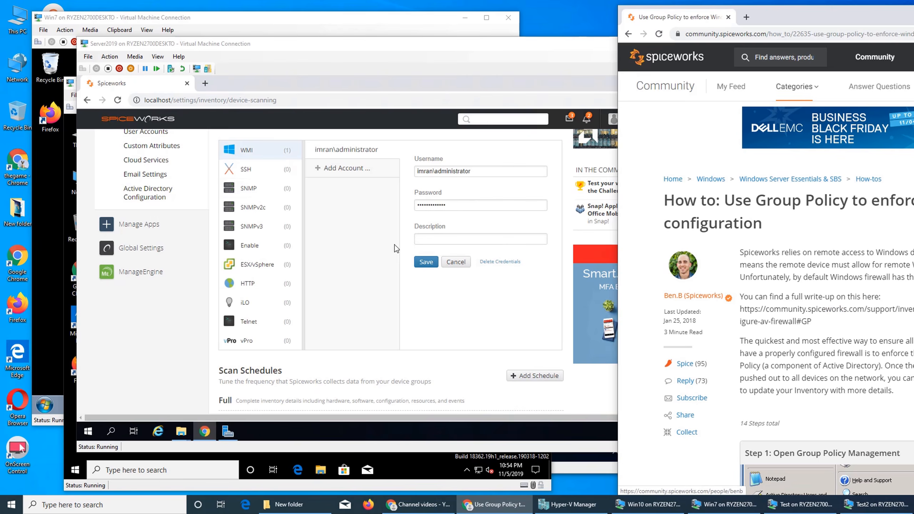
{"action": "left_click", "coordinate": [614, 119]}
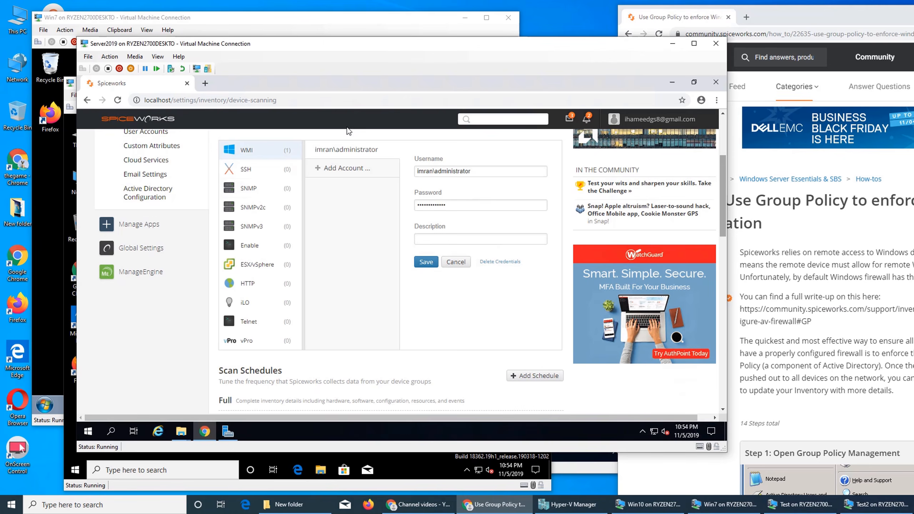
- Minimize the server's browser and reposition the Server2019 window so that Step 1 of the Group Policy firewall guide is readable beside it
{"action": "left_click", "coordinate": [672, 82]}
{"action": "left_click", "coordinate": [582, 94]}
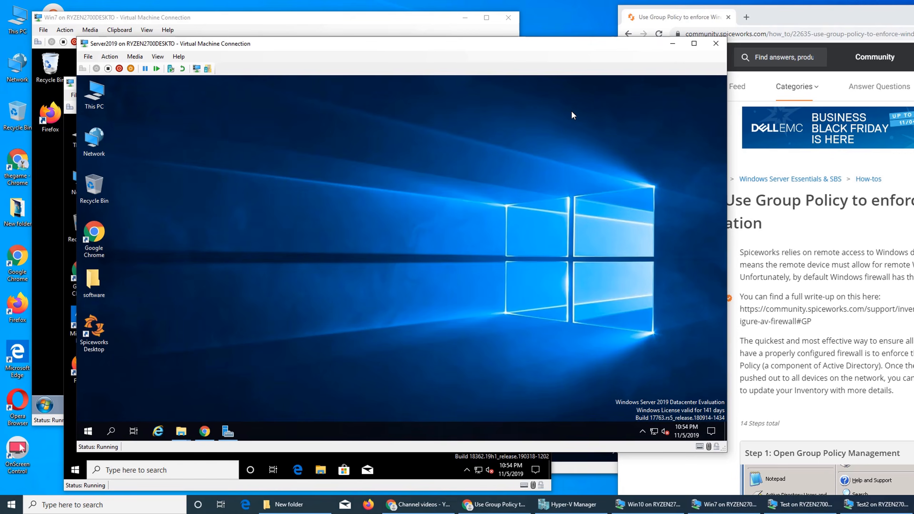
{"action": "left_click", "coordinate": [791, 264]}
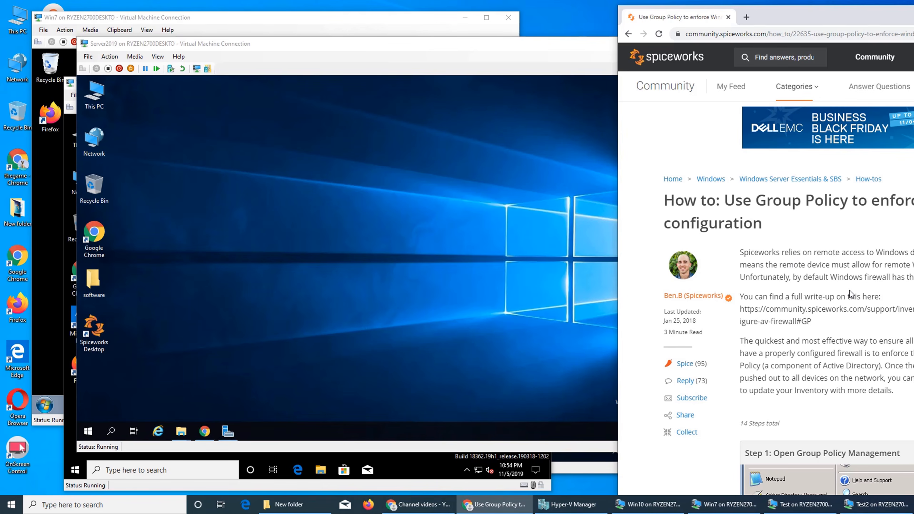
{"action": "scroll", "coordinate": [852, 295], "scroll_direction": "down", "scroll_amount": 5}
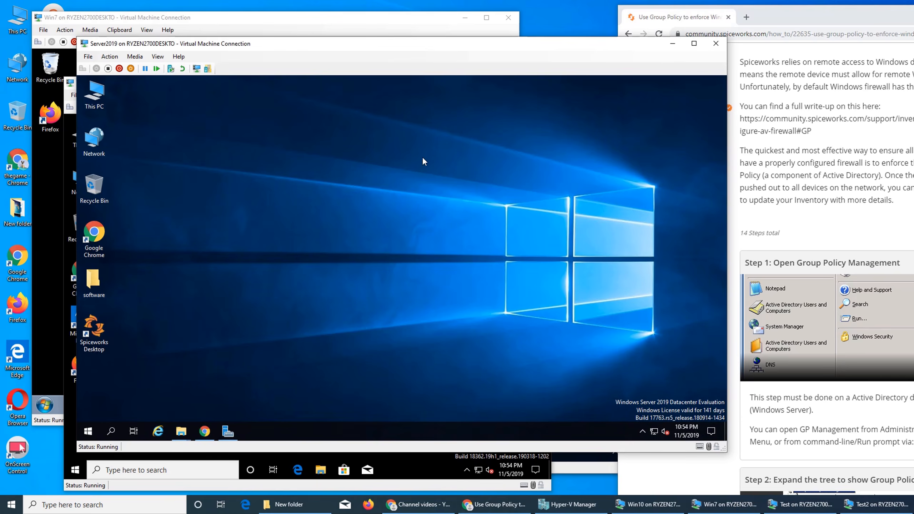
{"action": "left_click_drag", "start_coordinate": [471, 46], "coordinate": [412, 31]}
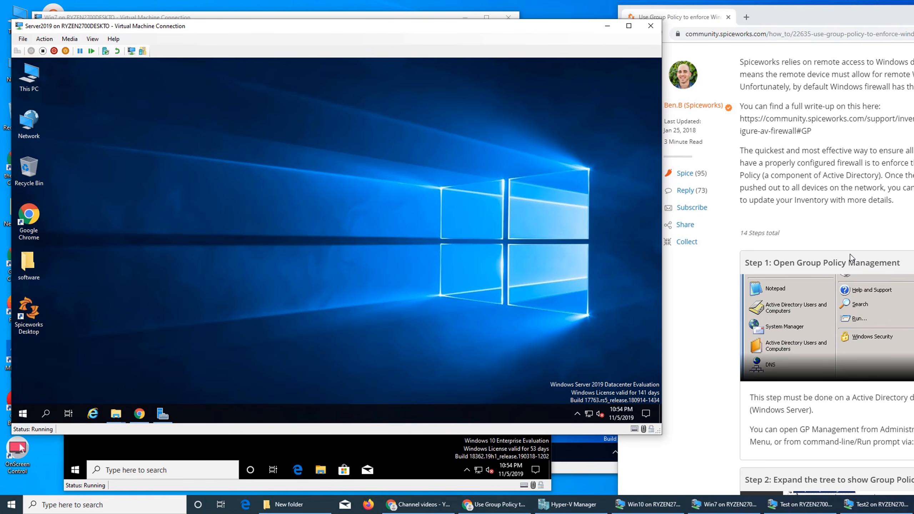
{"action": "scroll", "coordinate": [878, 281], "scroll_direction": "down", "scroll_amount": 3}
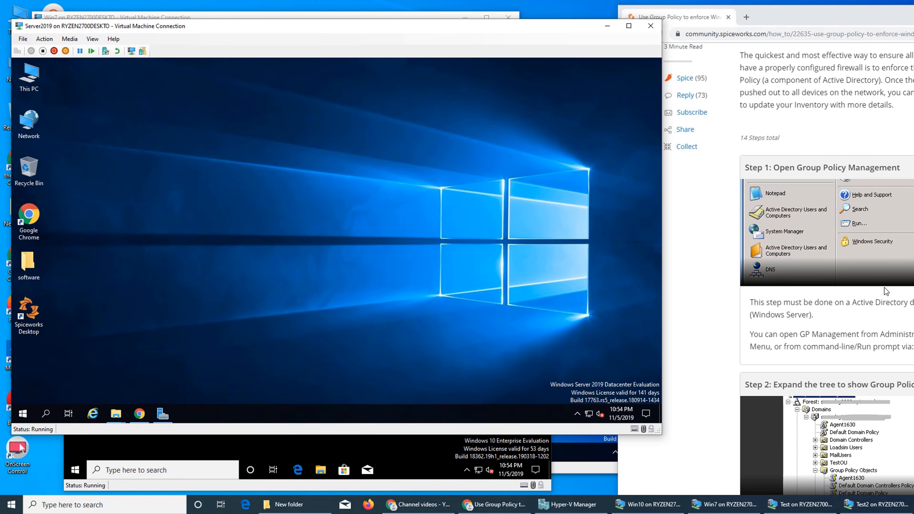
- Open Group Policy Management from Server Manager on the Server2019 machine
{"action": "left_click", "coordinate": [158, 415]}
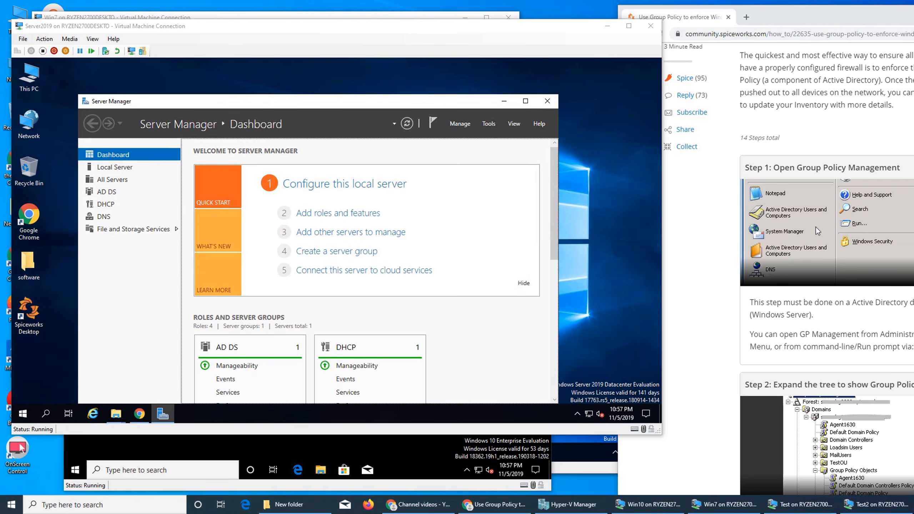
{"action": "left_click", "coordinate": [488, 124]}
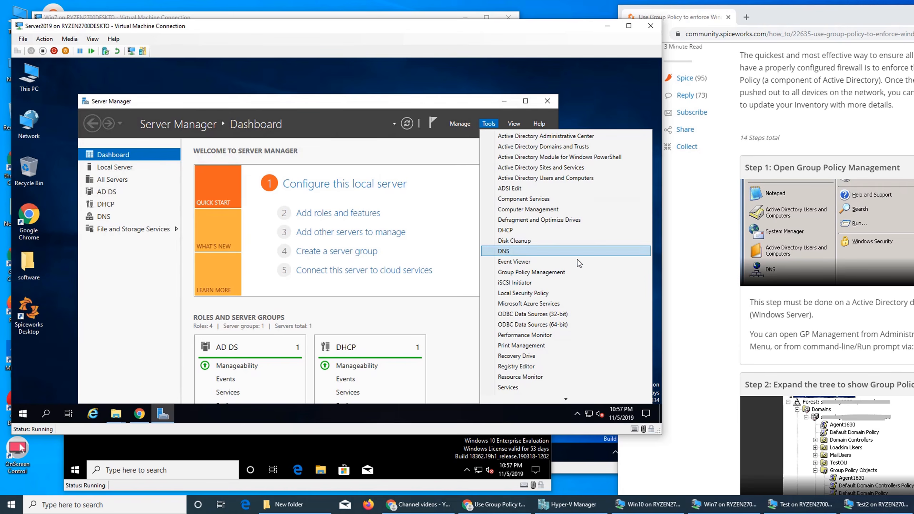
{"action": "left_click", "coordinate": [568, 271]}
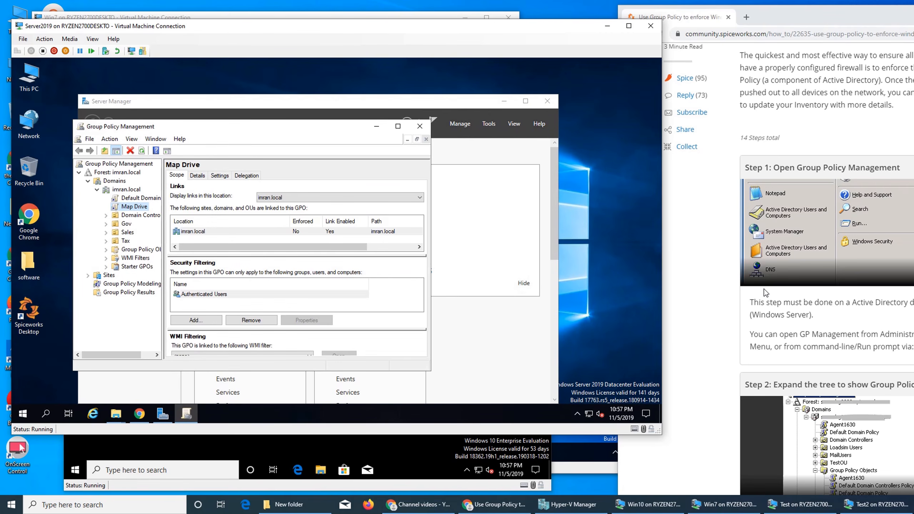
- Read Step 2 of the Group Policy guide and enlarge its screenshot of the expanded tree
{"action": "scroll", "coordinate": [766, 292], "scroll_direction": "down", "scroll_amount": 3}
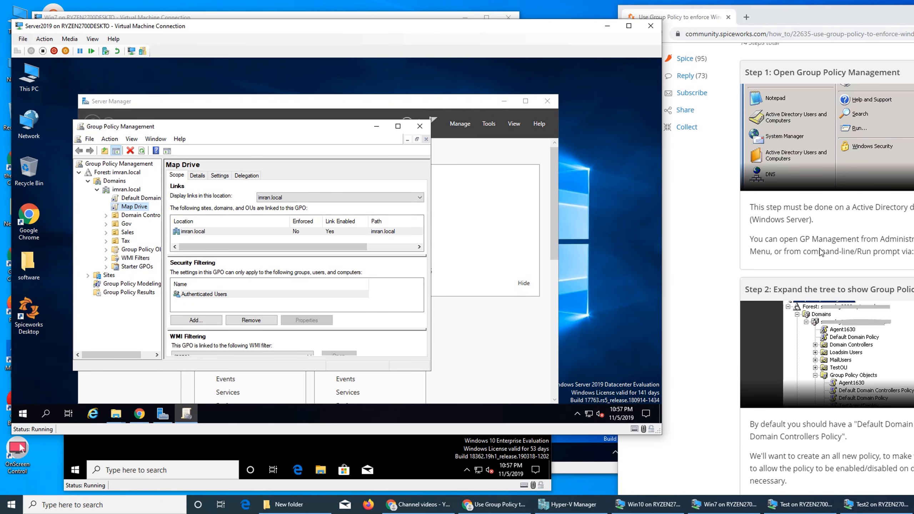
{"action": "scroll", "coordinate": [820, 252], "scroll_direction": "down", "scroll_amount": 3}
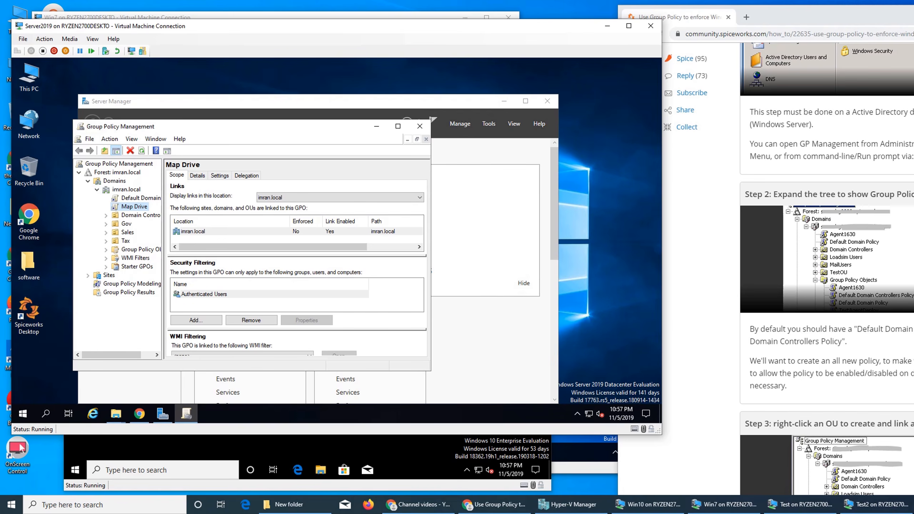
{"action": "left_click", "coordinate": [810, 255]}
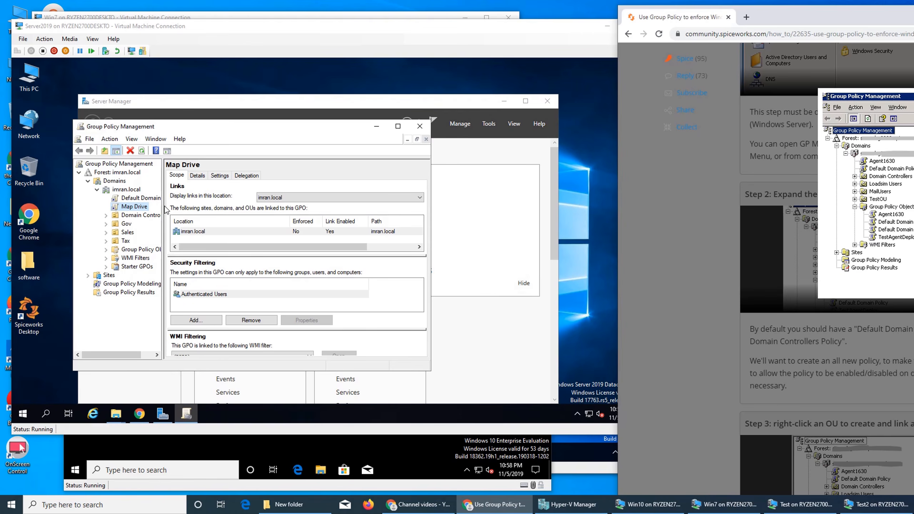
- Maximize Group Policy Management with a wider tree pane and expand Group Policy Objects under the domain
{"action": "left_click", "coordinate": [400, 129]}
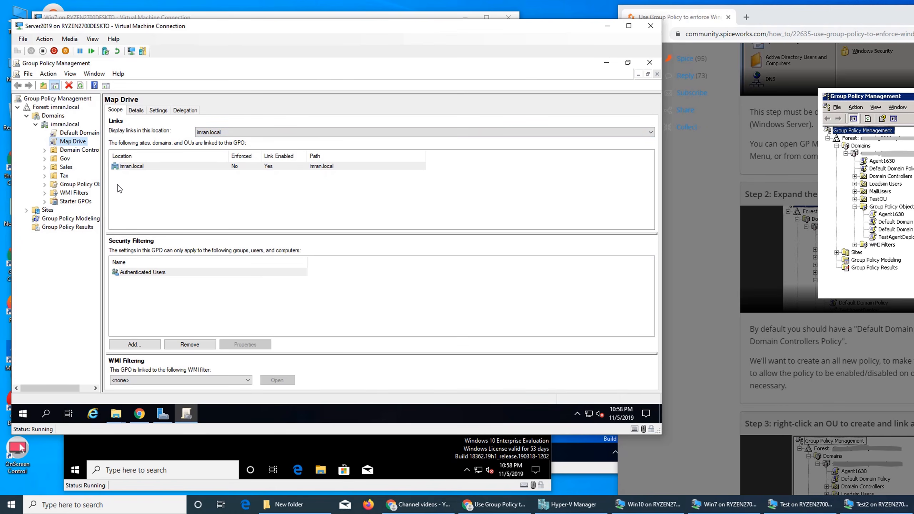
{"action": "left_click_drag", "start_coordinate": [104, 190], "coordinate": [168, 201]}
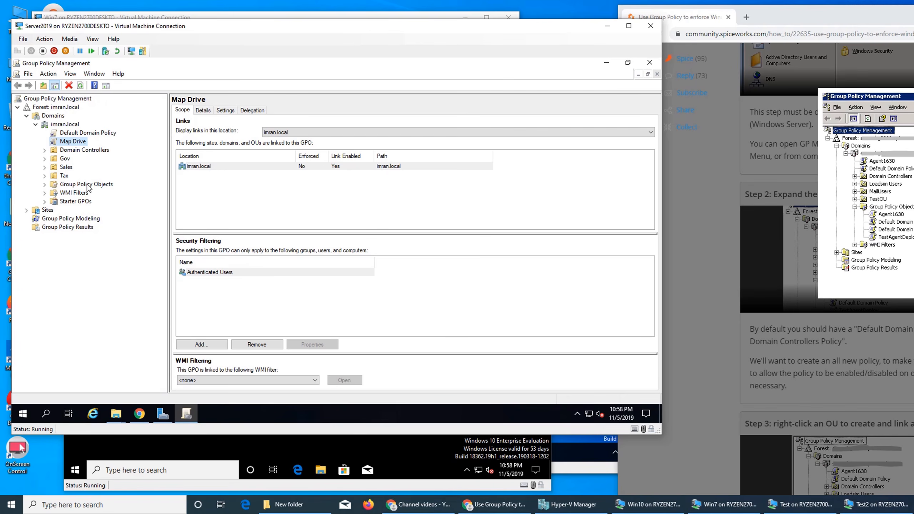
{"action": "left_click", "coordinate": [45, 185]}
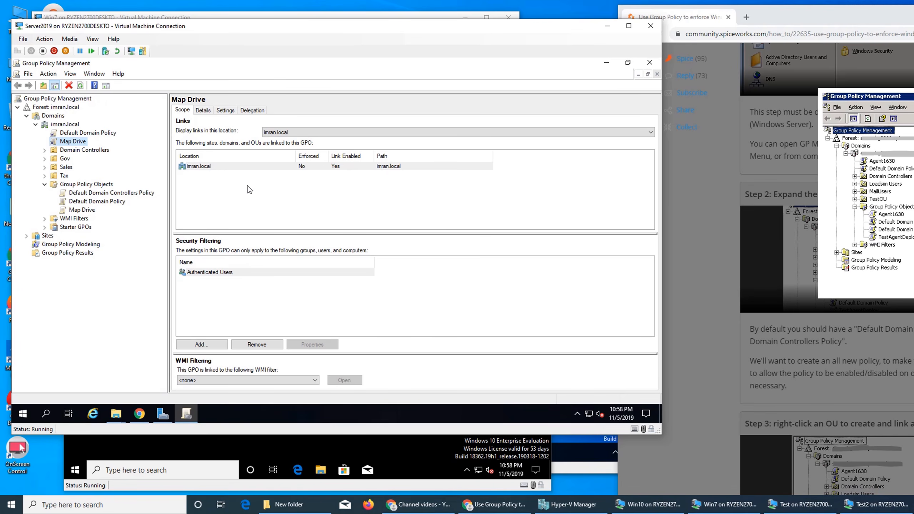
- Examine the guide's Step 3 screenshot on creating and linking a GPO, and reopen the Step 2 tree screenshot for comparison
{"action": "left_click", "coordinate": [805, 251]}
{"action": "scroll", "coordinate": [870, 298], "scroll_direction": "down", "scroll_amount": 4}
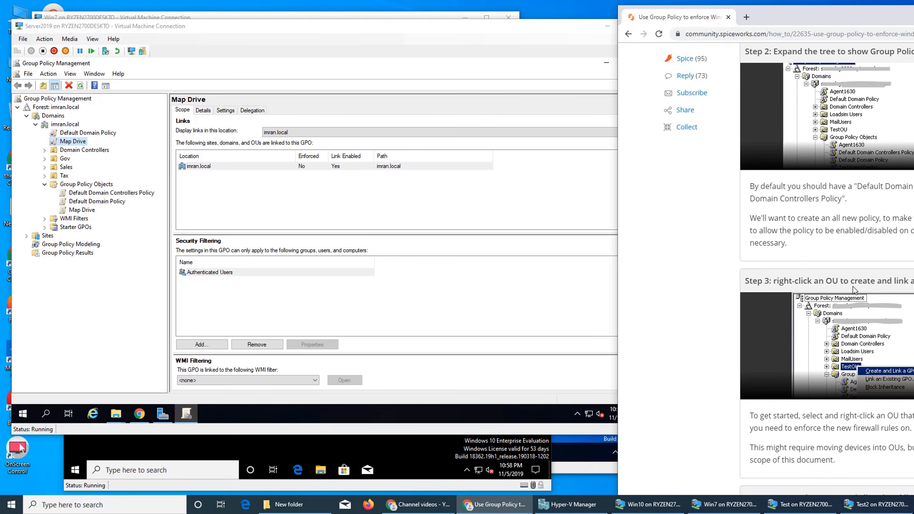
{"action": "scroll", "coordinate": [872, 285], "scroll_direction": "down", "scroll_amount": 2}
{"action": "left_click", "coordinate": [872, 286]}
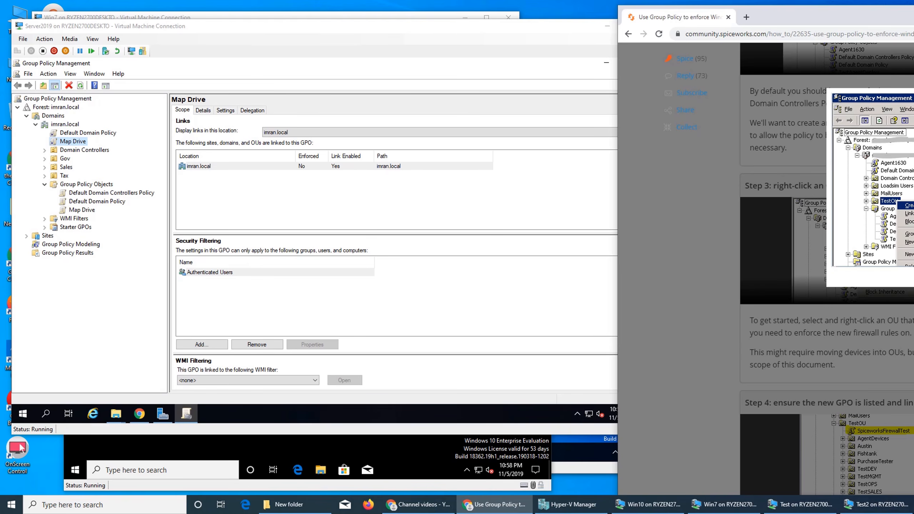
{"action": "left_click", "coordinate": [826, 266]}
{"action": "scroll", "coordinate": [826, 265], "scroll_direction": "up", "scroll_amount": 5}
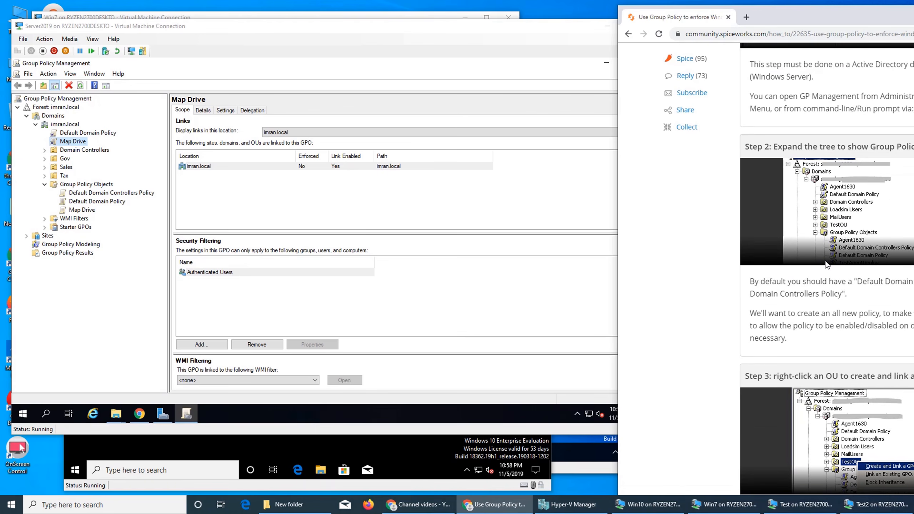
{"action": "left_click", "coordinate": [868, 223]}
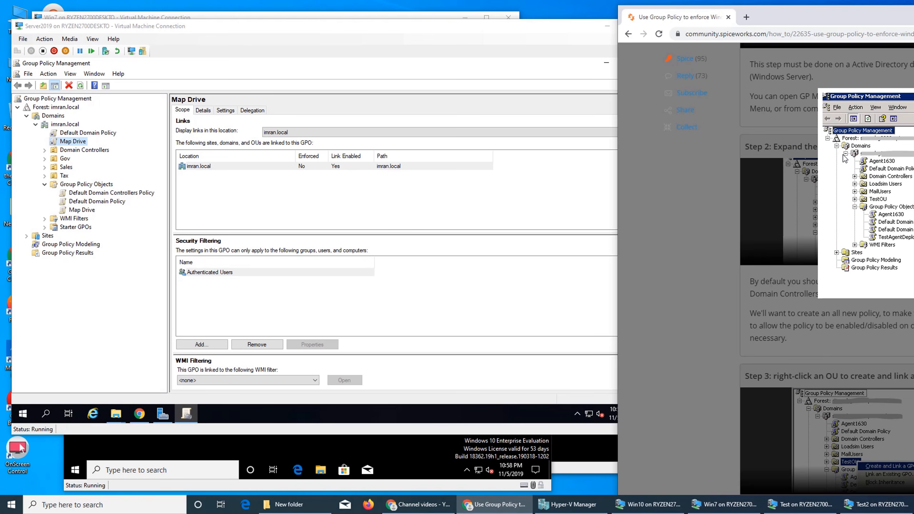
- Recheck the domain's containers in the tree against the guide, including Domain Controllers and Group Policy Objects
{"action": "left_click", "coordinate": [36, 124]}
{"action": "left_click", "coordinate": [35, 124]}
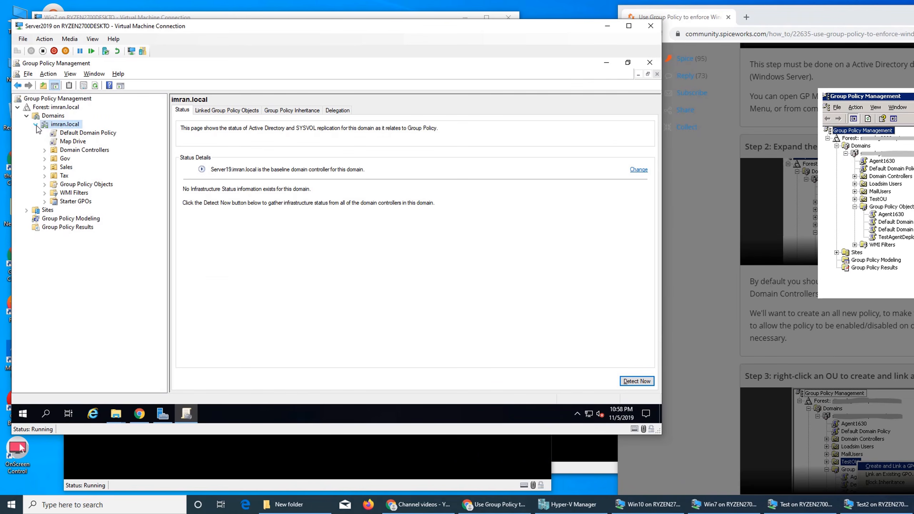
{"action": "left_click", "coordinate": [46, 151]}
{"action": "left_click", "coordinate": [45, 151]}
{"action": "left_click", "coordinate": [44, 184]}
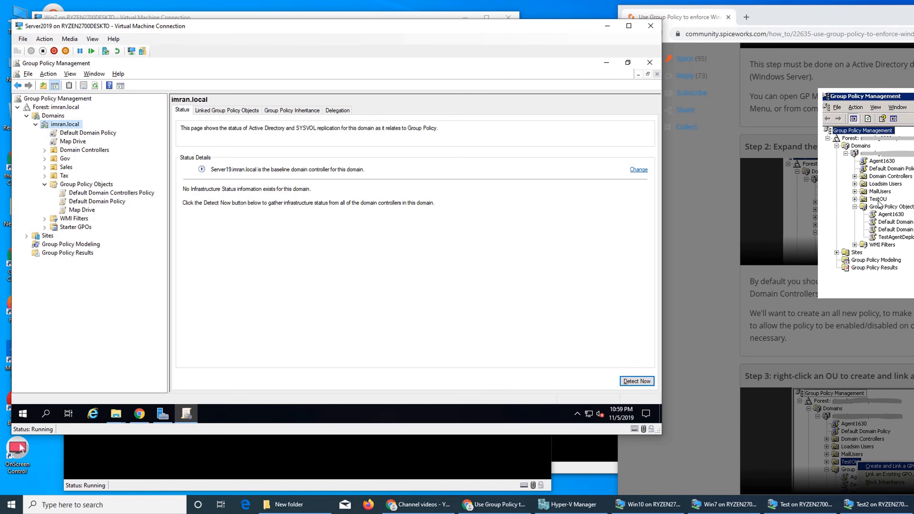
- Return to Step 3 of the guide and inspect the Tax, Sales and Gov OUs and the Domain Controllers contents
{"action": "left_click", "coordinate": [850, 314]}
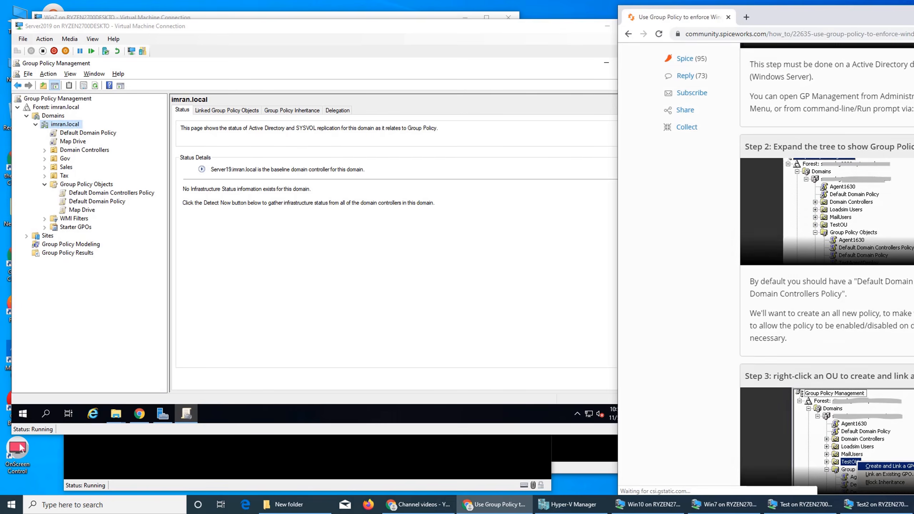
{"action": "scroll", "coordinate": [850, 314], "scroll_direction": "down", "scroll_amount": 5}
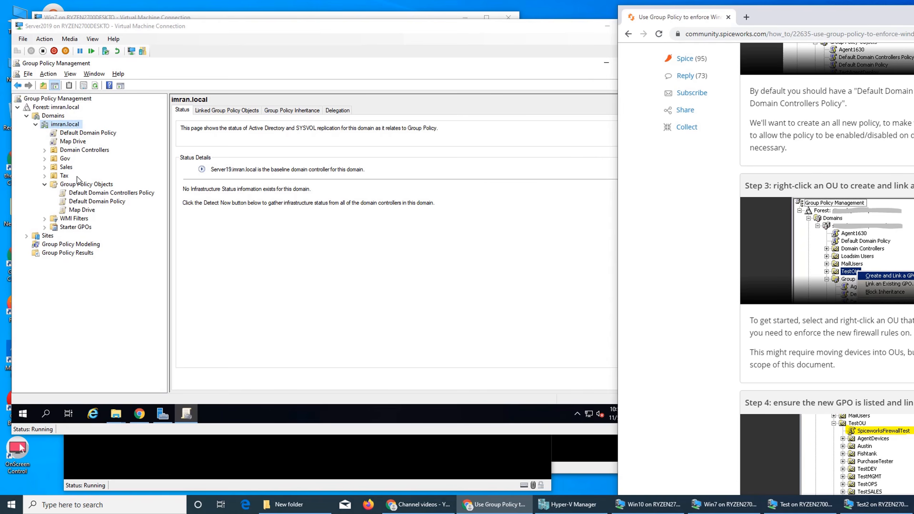
{"action": "left_click", "coordinate": [49, 178]}
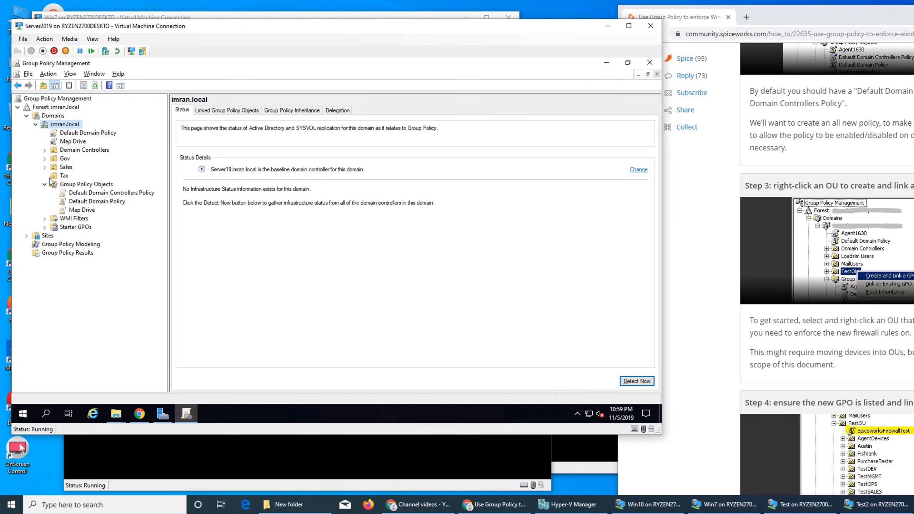
{"action": "left_click", "coordinate": [63, 176]}
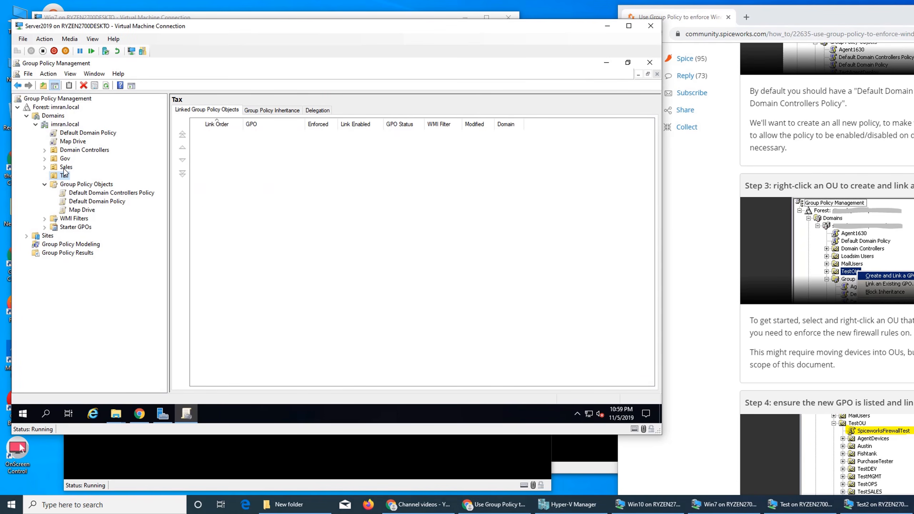
{"action": "left_click", "coordinate": [65, 167]}
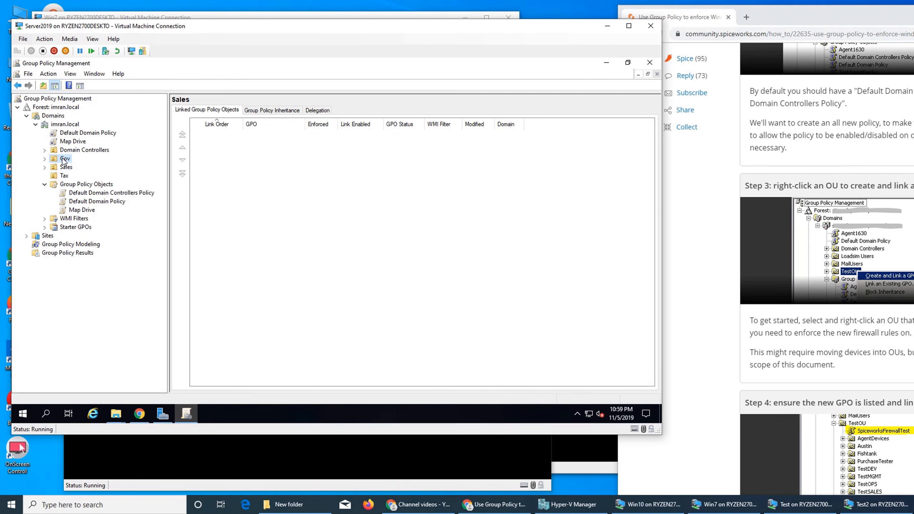
{"action": "left_click", "coordinate": [64, 159]}
{"action": "left_click", "coordinate": [45, 151]}
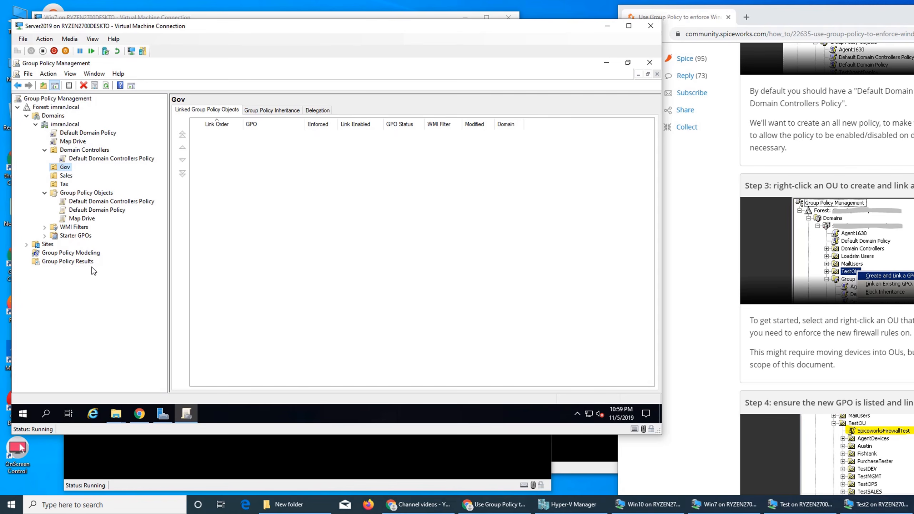
{"action": "right_click", "coordinate": [89, 194]}
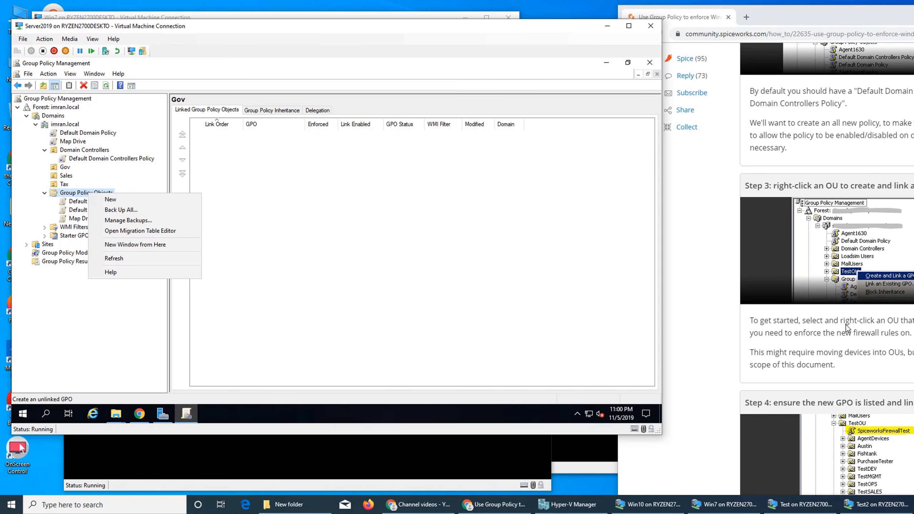
{"action": "scroll", "coordinate": [847, 329], "scroll_direction": "down", "scroll_amount": 3}
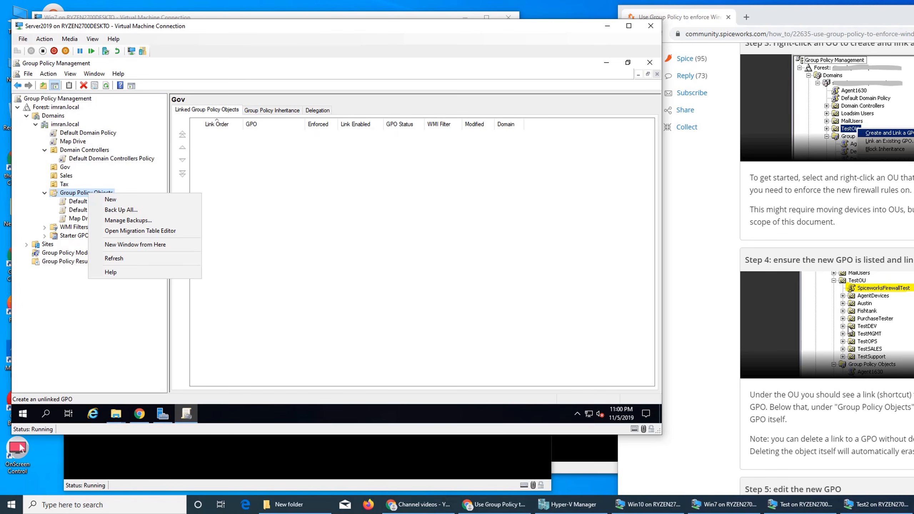
{"action": "scroll", "coordinate": [848, 329], "scroll_direction": "down", "scroll_amount": 1}
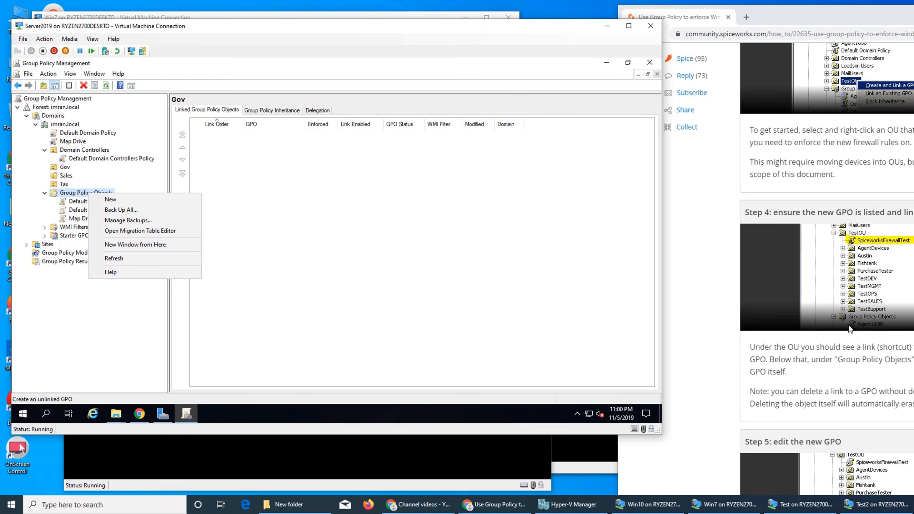
{"action": "scroll", "coordinate": [850, 329], "scroll_direction": "down", "scroll_amount": 2}
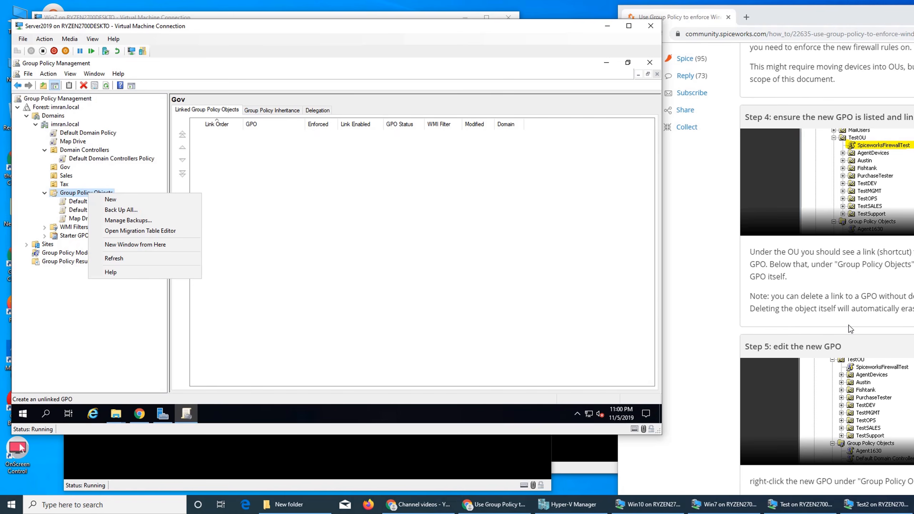
{"action": "left_click", "coordinate": [134, 202]}
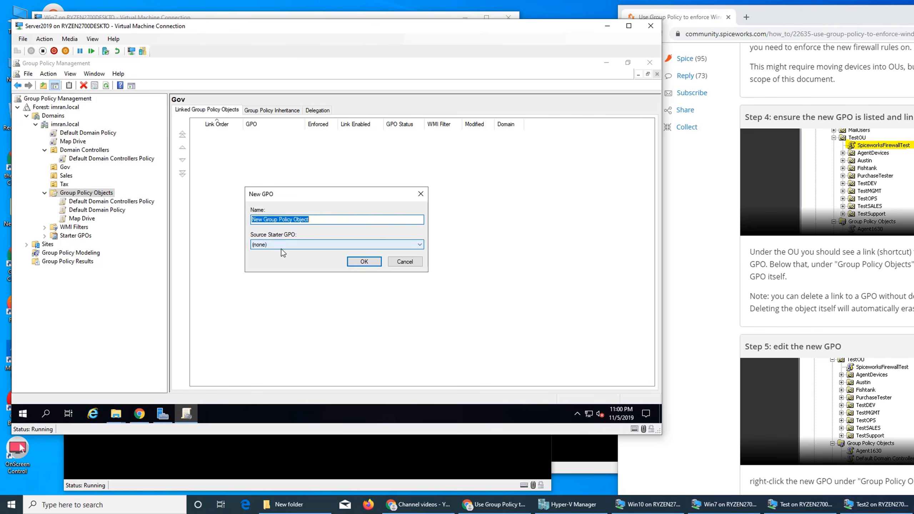
{"action": "scroll", "coordinate": [912, 262], "scroll_direction": "up", "scroll_amount": 5}
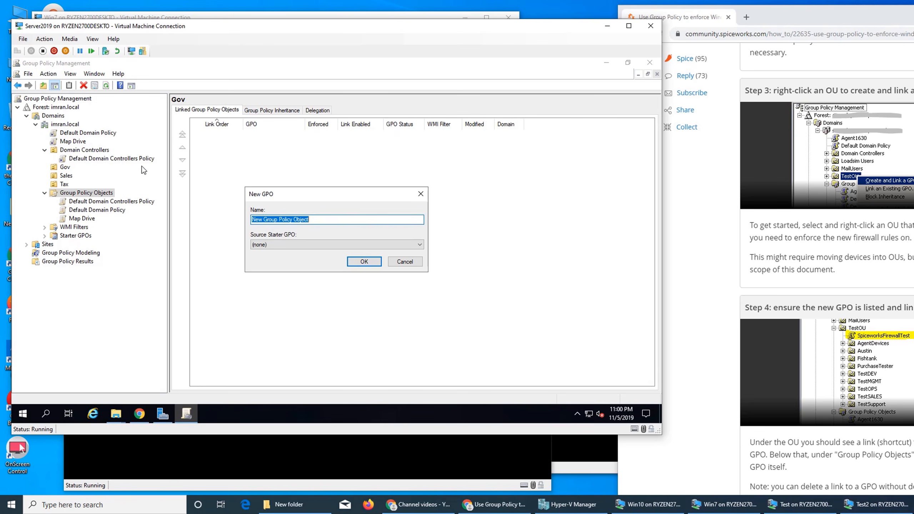
{"action": "left_click", "coordinate": [405, 263]}
- Collapse the forest tree and re-expand it through Domains and the imran.local domain to the Group Policy Objects container
{"action": "left_click", "coordinate": [35, 124]}
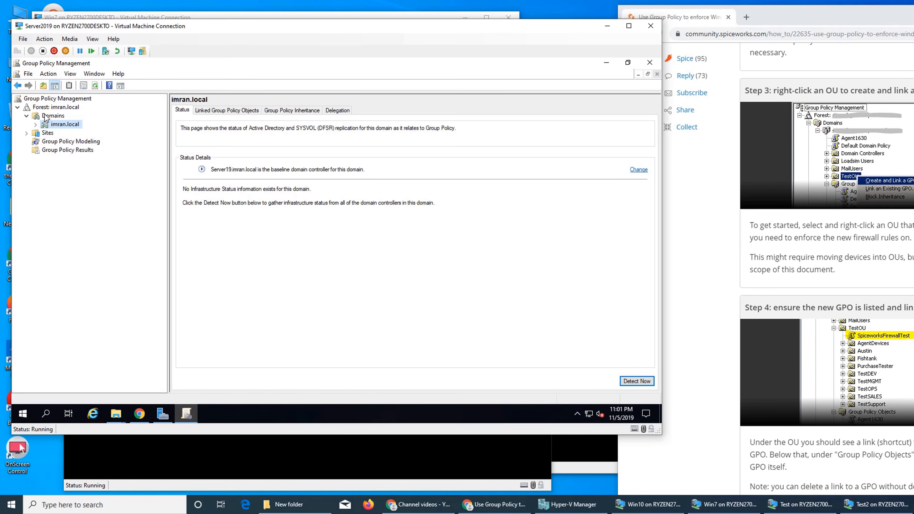
{"action": "left_click", "coordinate": [17, 107]}
{"action": "left_click", "coordinate": [17, 108]}
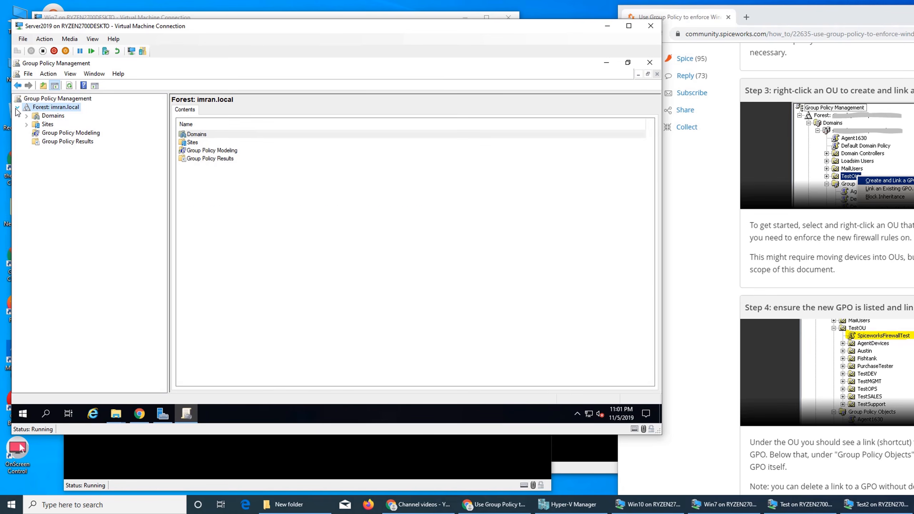
{"action": "left_click", "coordinate": [26, 116]}
{"action": "left_click", "coordinate": [35, 124]}
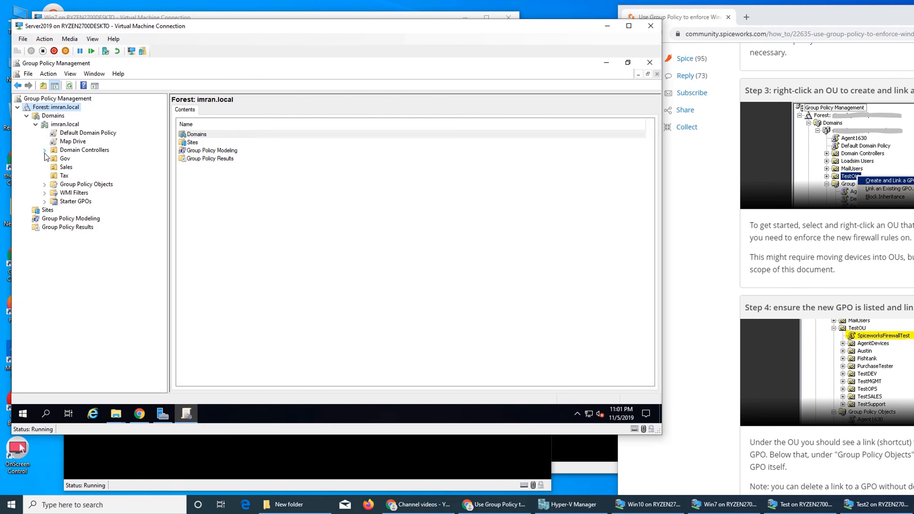
{"action": "left_click", "coordinate": [45, 184]}
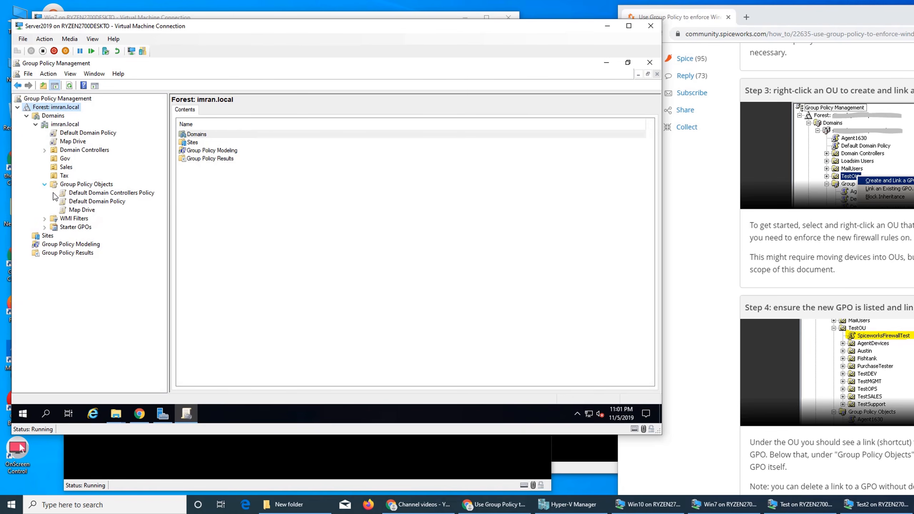
- Compare the actions offered for Default Domain Policy, Group Policy Objects and the Tax OU, and review Steps 1 to 3 of the guide
{"action": "right_click", "coordinate": [74, 203]}
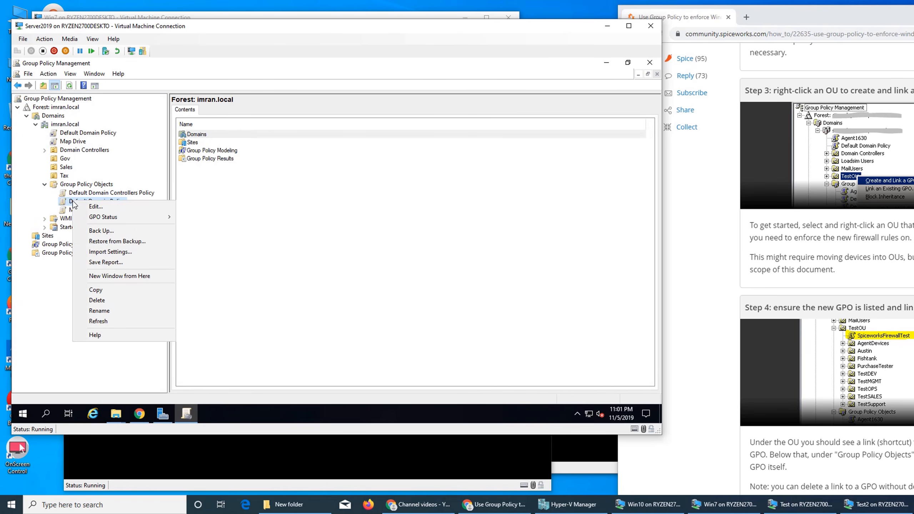
{"action": "right_click", "coordinate": [70, 185]}
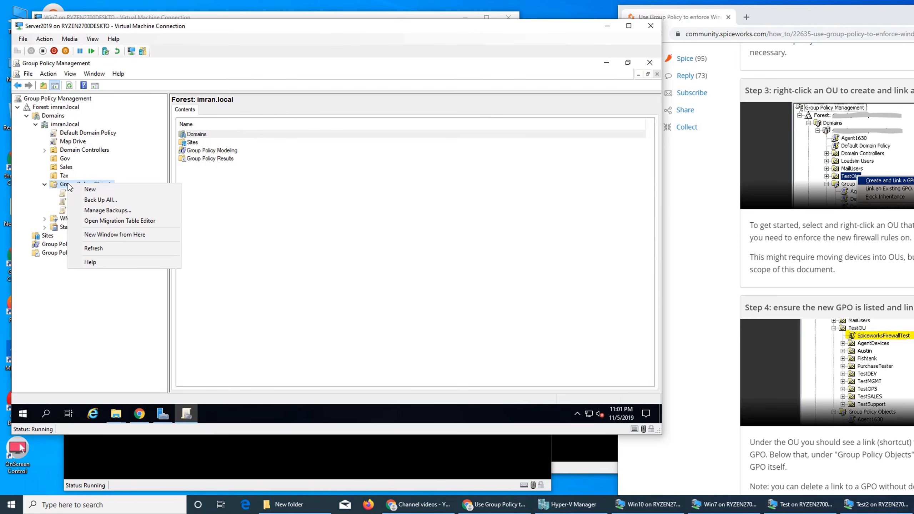
{"action": "right_click", "coordinate": [58, 176]}
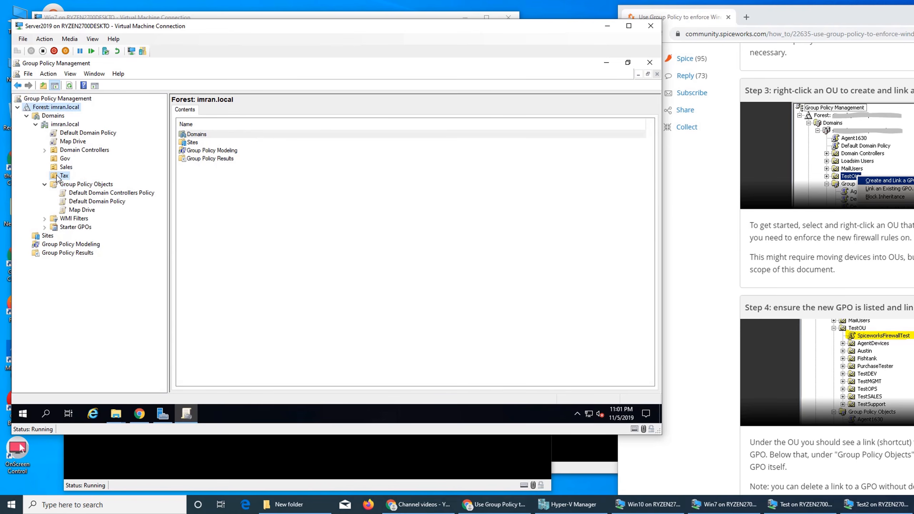
{"action": "right_click", "coordinate": [58, 176]}
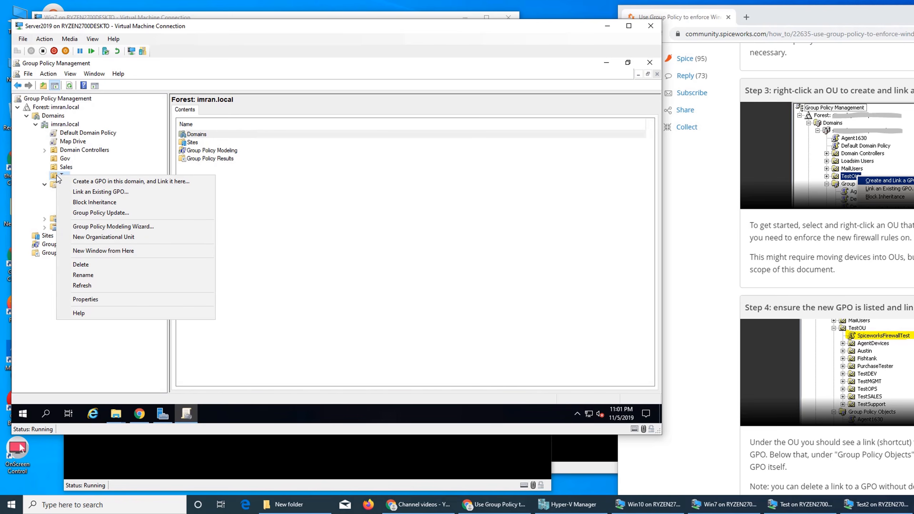
{"action": "left_click", "coordinate": [78, 159]}
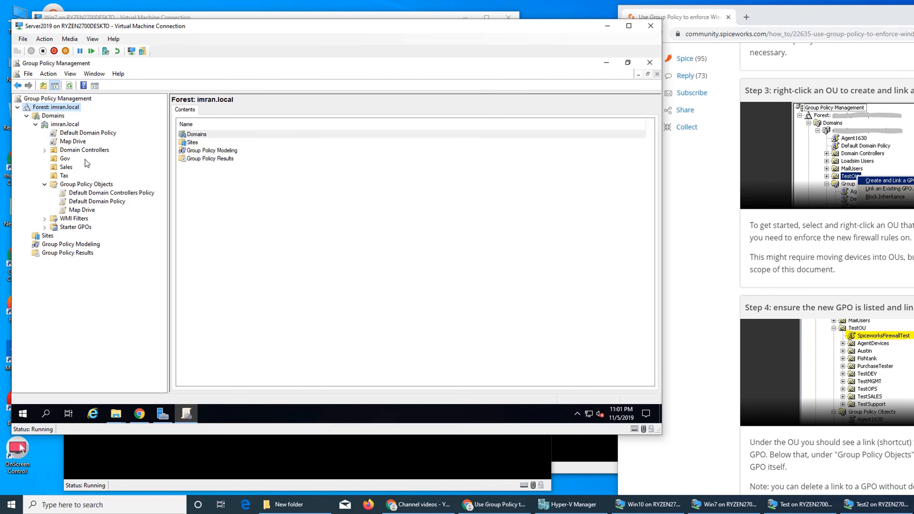
{"action": "scroll", "coordinate": [861, 259], "scroll_direction": "up", "scroll_amount": 5}
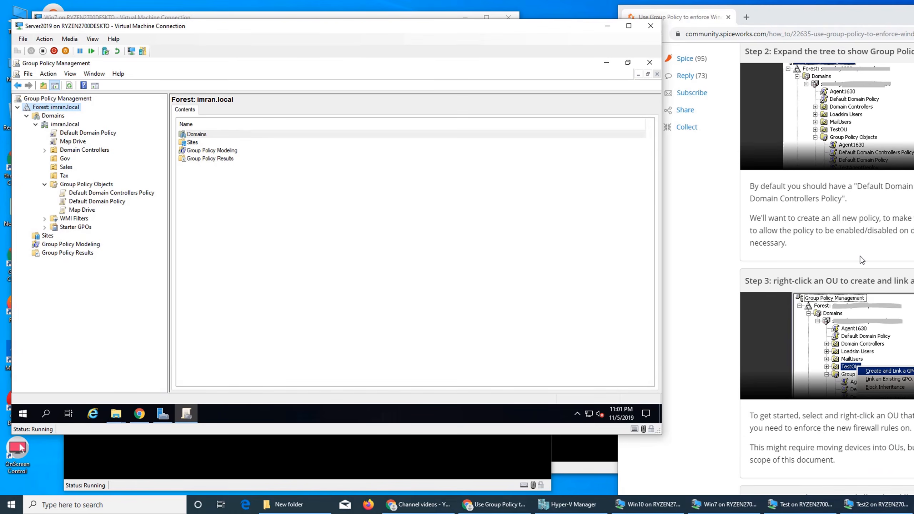
{"action": "scroll", "coordinate": [861, 259], "scroll_direction": "up", "scroll_amount": 6}
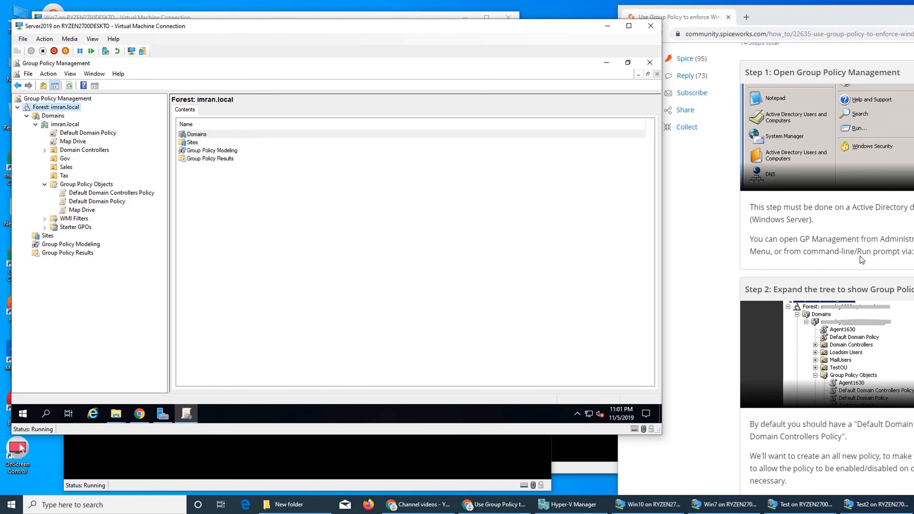
{"action": "scroll", "coordinate": [859, 255], "scroll_direction": "down", "scroll_amount": 8}
{"action": "scroll", "coordinate": [849, 238], "scroll_direction": "up", "scroll_amount": 3}
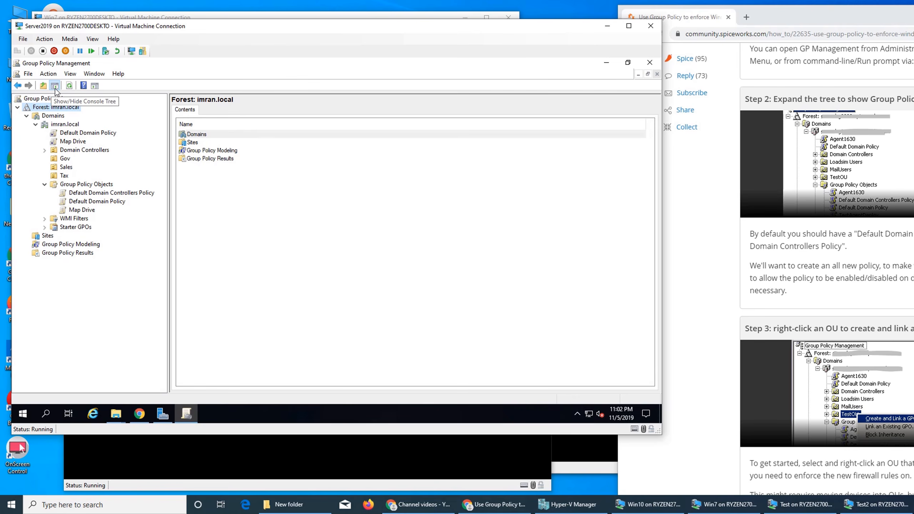
- Create a GPO named spiceworks linked to the Tax OU, with no source starter GPO
{"action": "right_click", "coordinate": [60, 175]}
{"action": "left_click", "coordinate": [76, 181]}
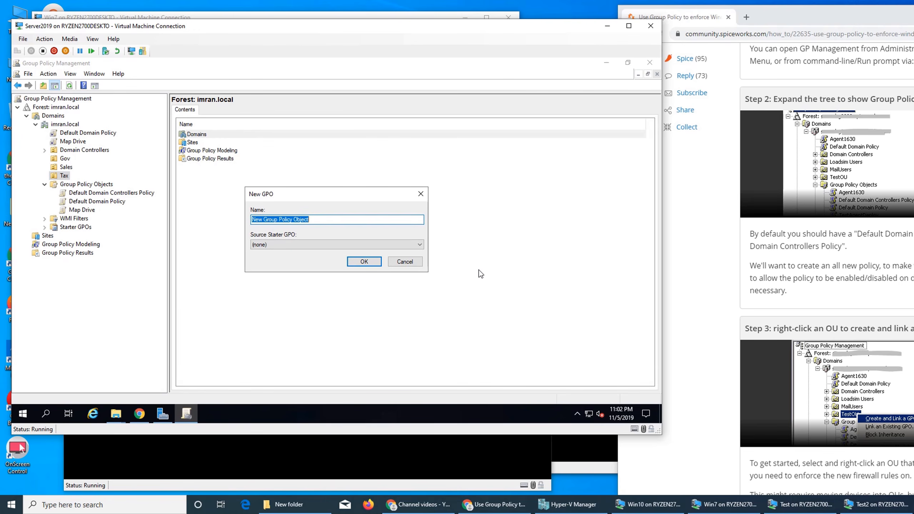
{"action": "scroll", "coordinate": [828, 266], "scroll_direction": "down", "scroll_amount": 1}
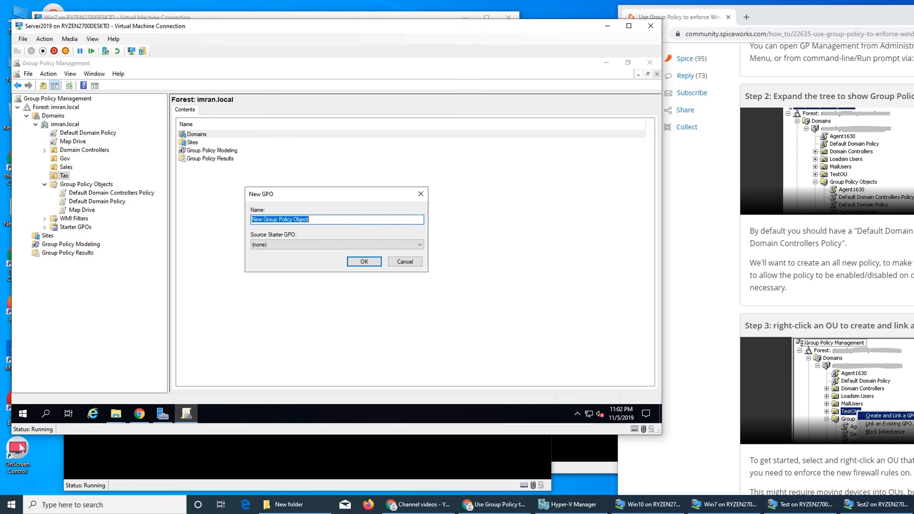
{"action": "scroll", "coordinate": [881, 303], "scroll_direction": "down", "scroll_amount": 4}
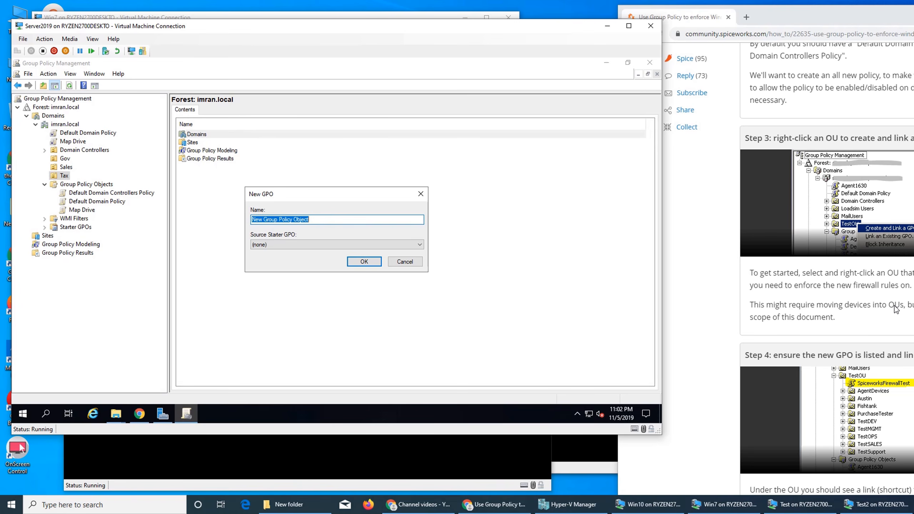
{"action": "scroll", "coordinate": [895, 309], "scroll_direction": "down", "scroll_amount": 5}
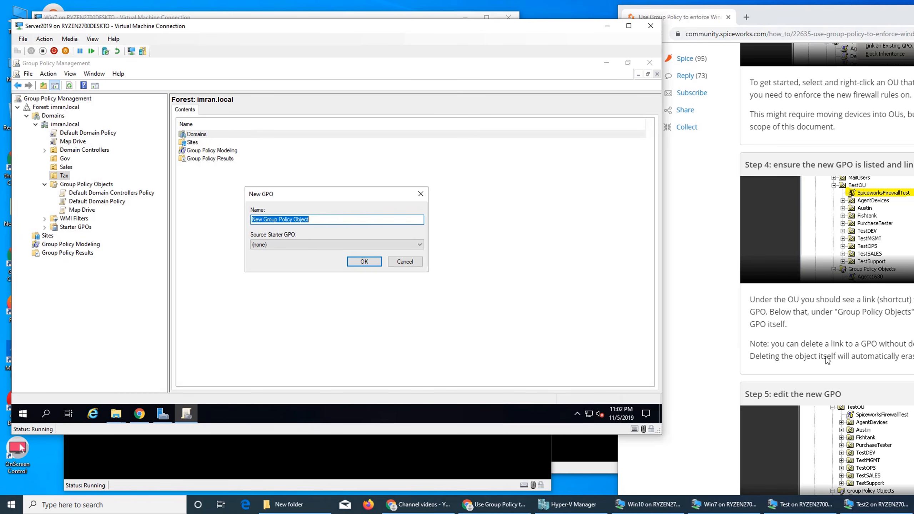
{"action": "type", "text": "spiceworks"}
{"action": "left_click", "coordinate": [331, 245]}
{"action": "left_click", "coordinate": [330, 246]}
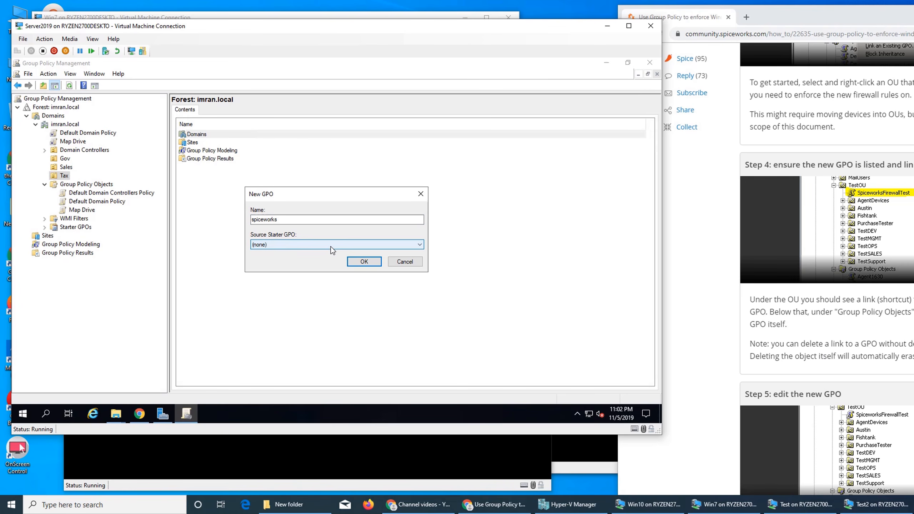
{"action": "left_click", "coordinate": [364, 262]}
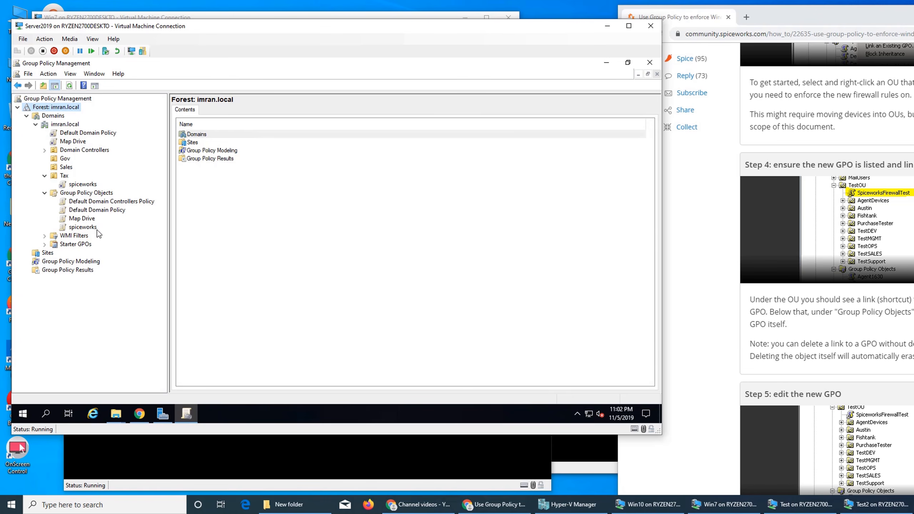
- Check the spiceworks GPO and its link under the Tax OU against the enlarged Step 4 screenshot in the guide
{"action": "left_click", "coordinate": [82, 227]}
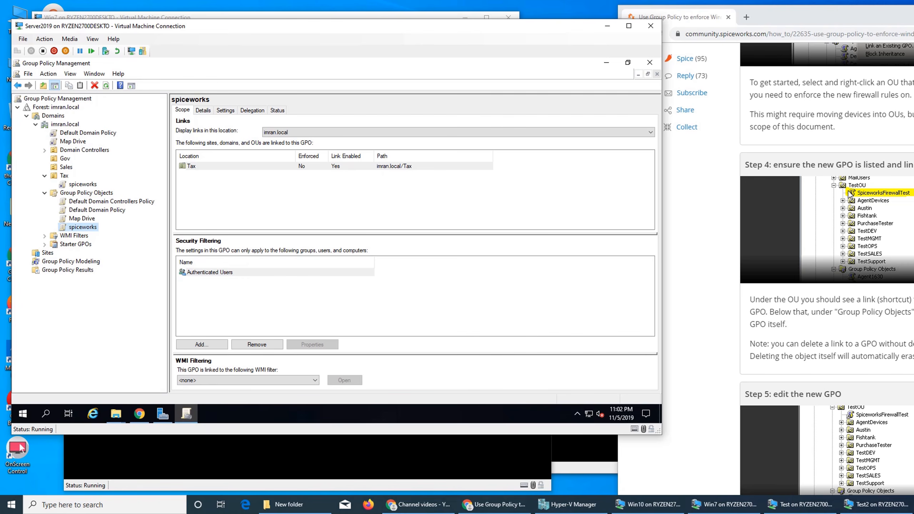
{"action": "left_click", "coordinate": [83, 184]}
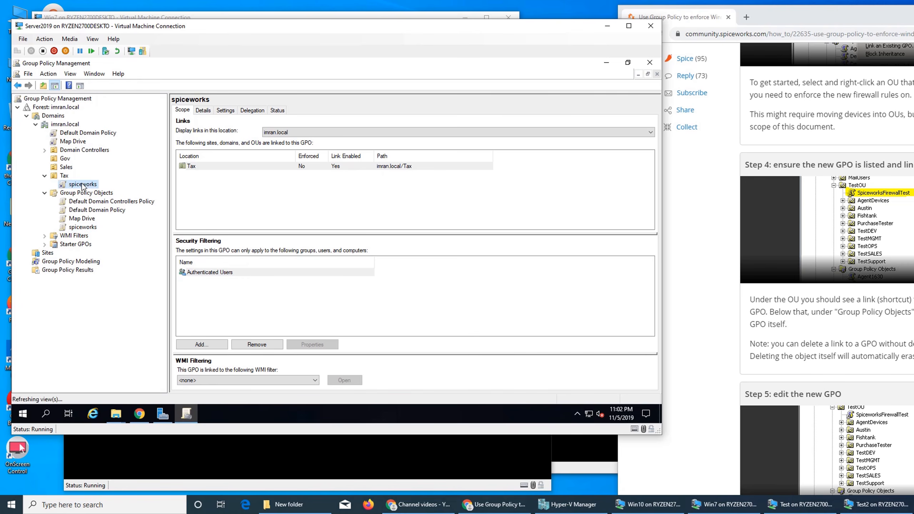
{"action": "left_click", "coordinate": [889, 243]}
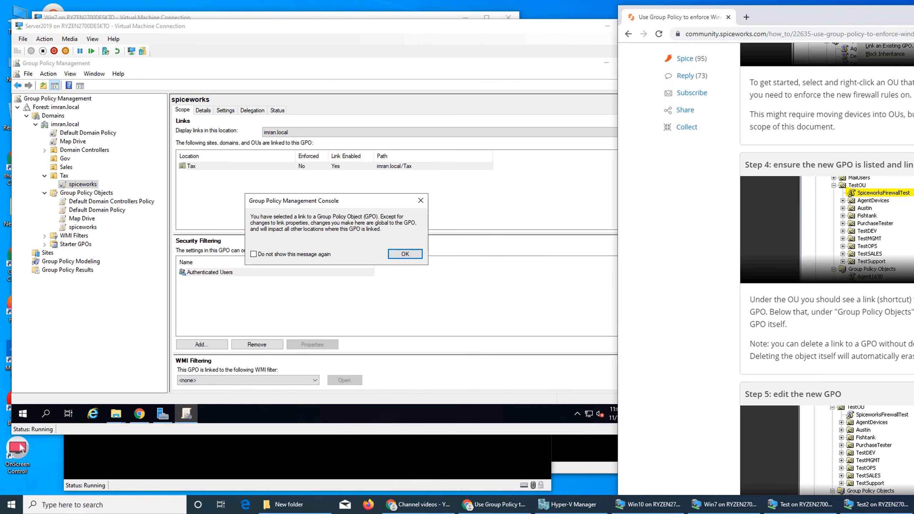
{"action": "left_click", "coordinate": [888, 230]}
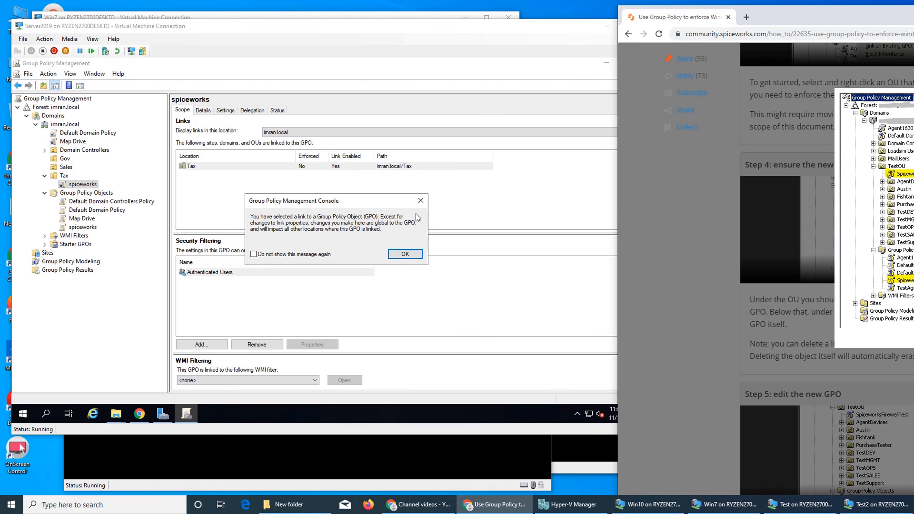
{"action": "left_click", "coordinate": [911, 223]}
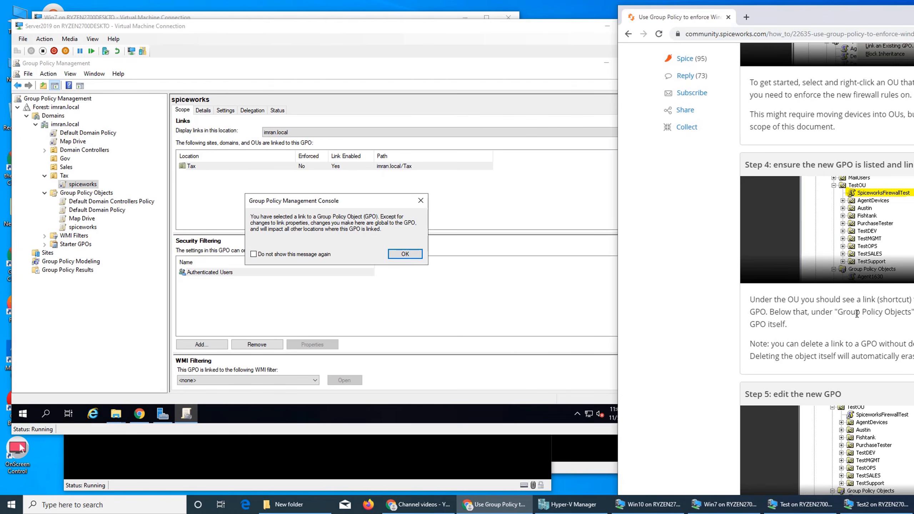
- Read on to Step 5 of the guide and enlarge its screenshot on editing the new GPO
{"action": "scroll", "coordinate": [857, 313], "scroll_direction": "down", "scroll_amount": 2}
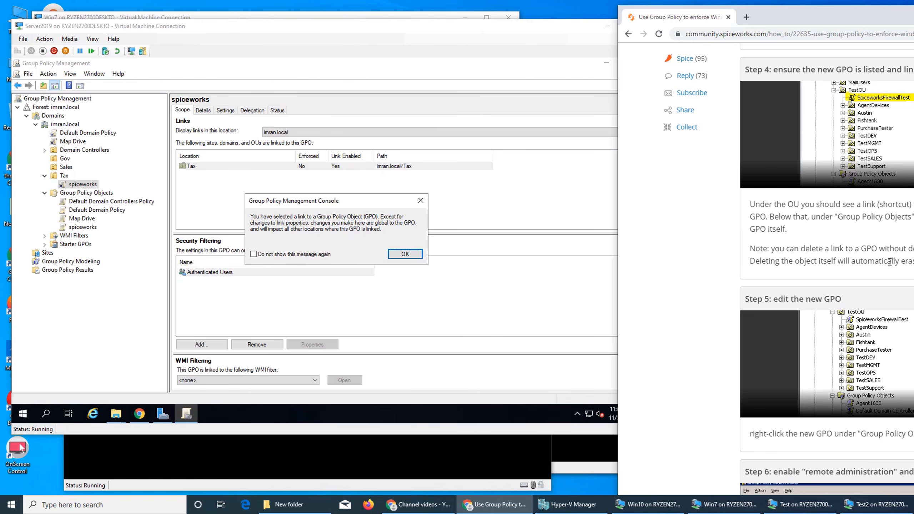
{"action": "scroll", "coordinate": [858, 279], "scroll_direction": "down", "scroll_amount": 4}
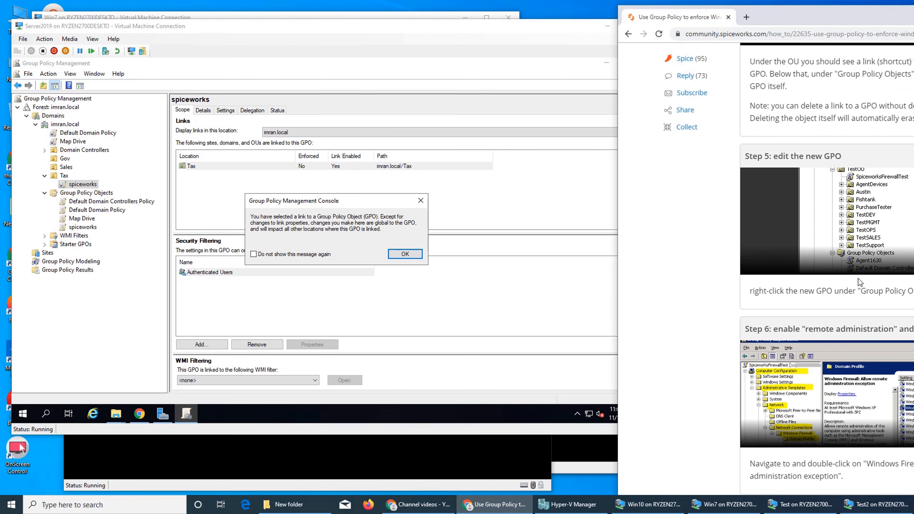
{"action": "left_click", "coordinate": [858, 277]}
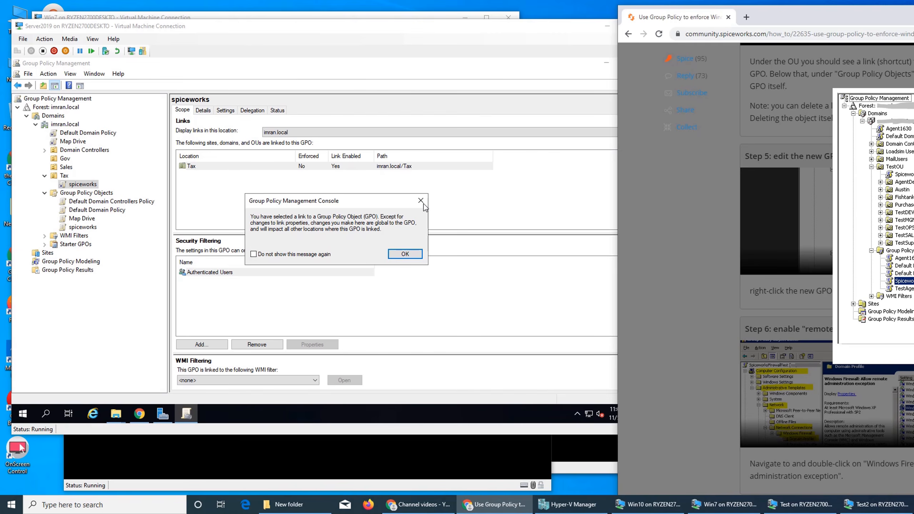
- Open the spiceworks GPO under Group Policy Objects for editing, dismissing the notice about its link under the Tax OU
{"action": "left_click", "coordinate": [404, 254]}
{"action": "left_click", "coordinate": [83, 228]}
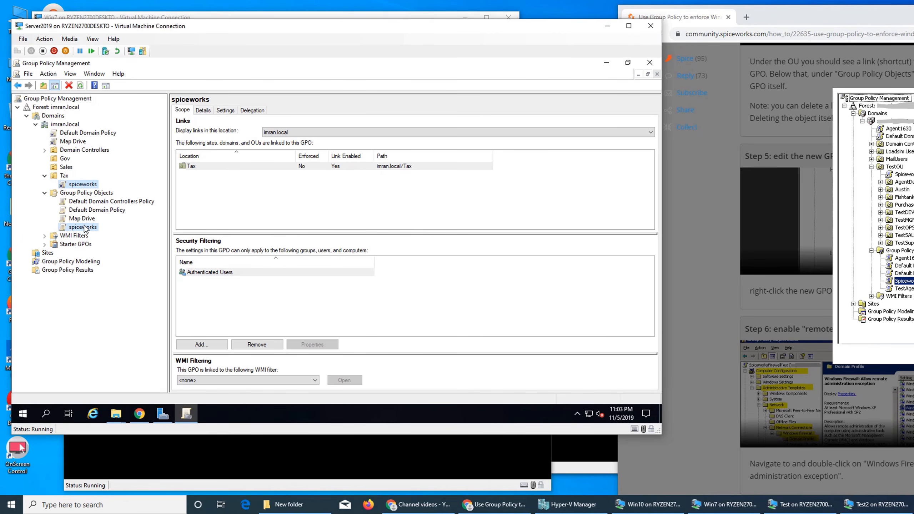
{"action": "right_click", "coordinate": [87, 230]}
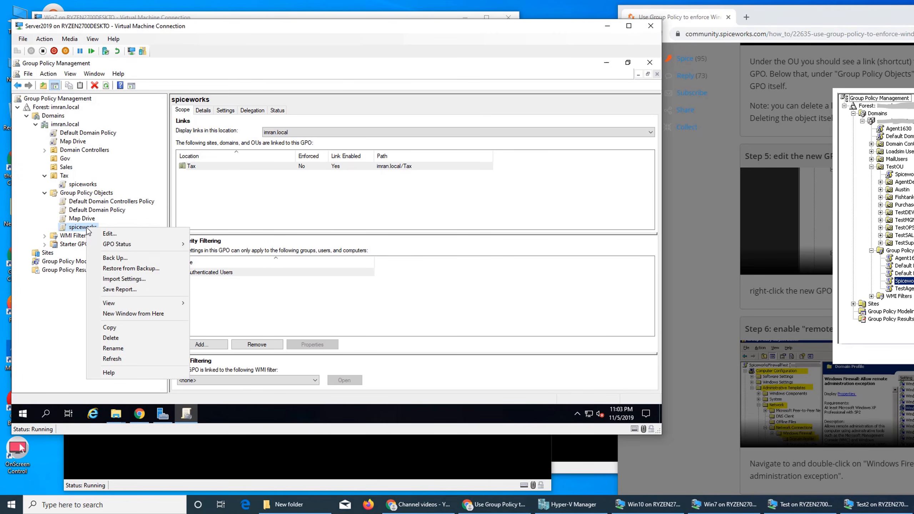
{"action": "right_click", "coordinate": [77, 184]}
{"action": "left_click", "coordinate": [72, 186]}
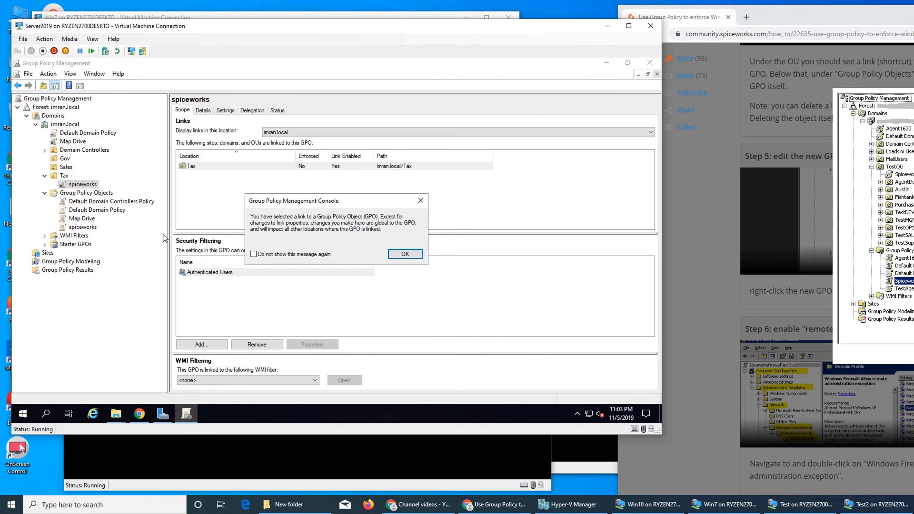
{"action": "left_click", "coordinate": [420, 201]}
{"action": "left_click", "coordinate": [85, 228]}
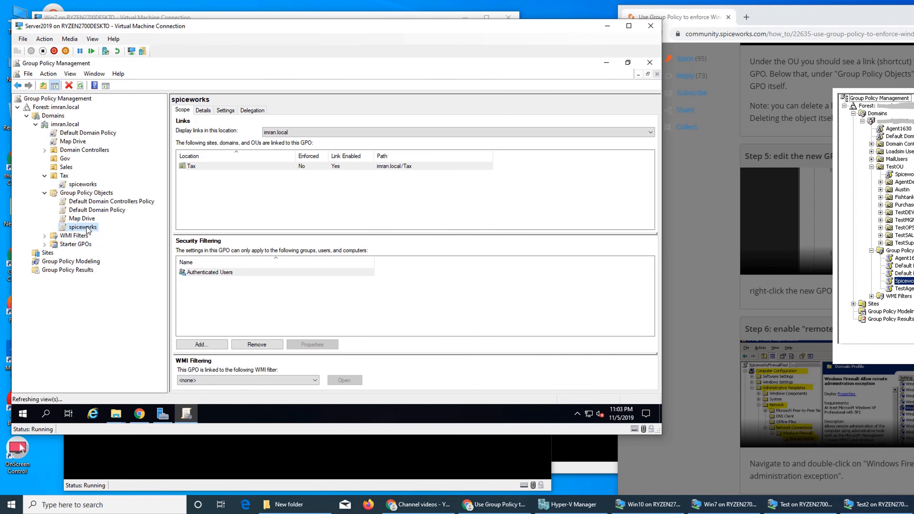
{"action": "right_click", "coordinate": [86, 227]}
{"action": "left_click", "coordinate": [103, 232]}
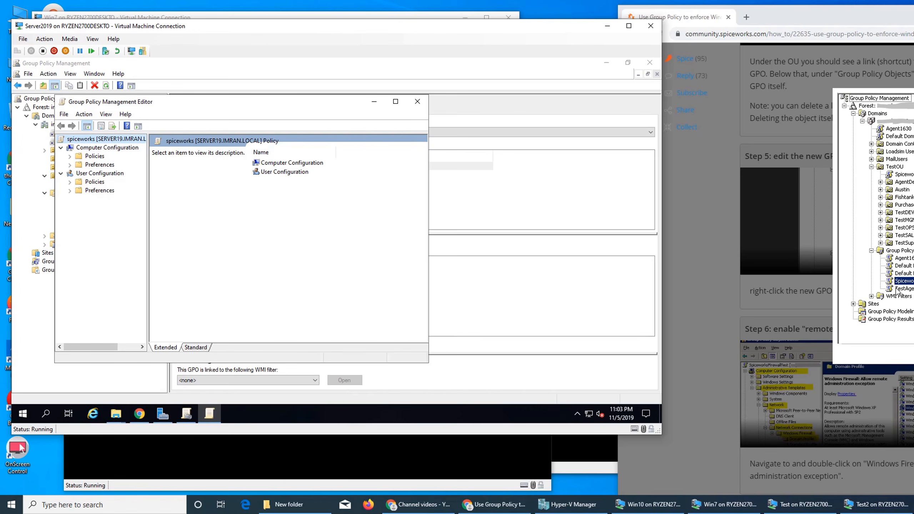
- Read Step 6 of the guide on the remote administration and ICMP exceptions and enlarge its screenshot
{"action": "left_click", "coordinate": [802, 297]}
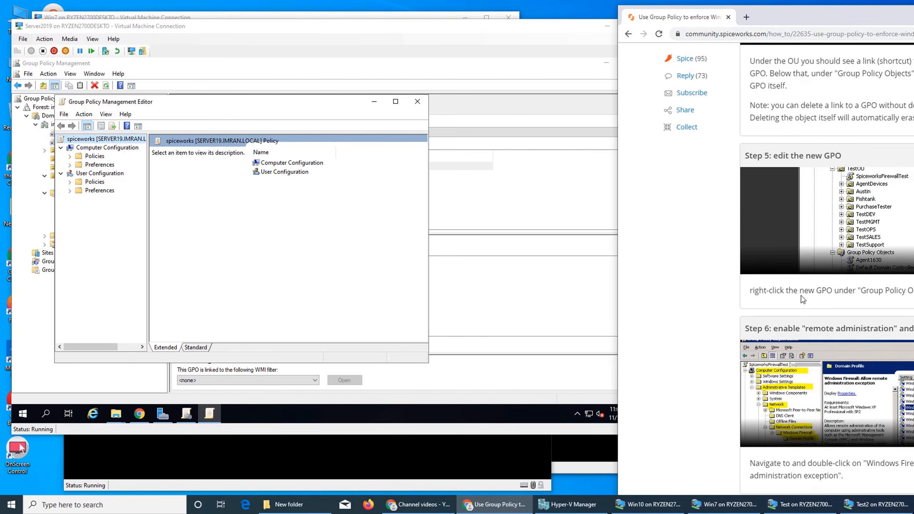
{"action": "scroll", "coordinate": [801, 297], "scroll_direction": "down", "scroll_amount": 4}
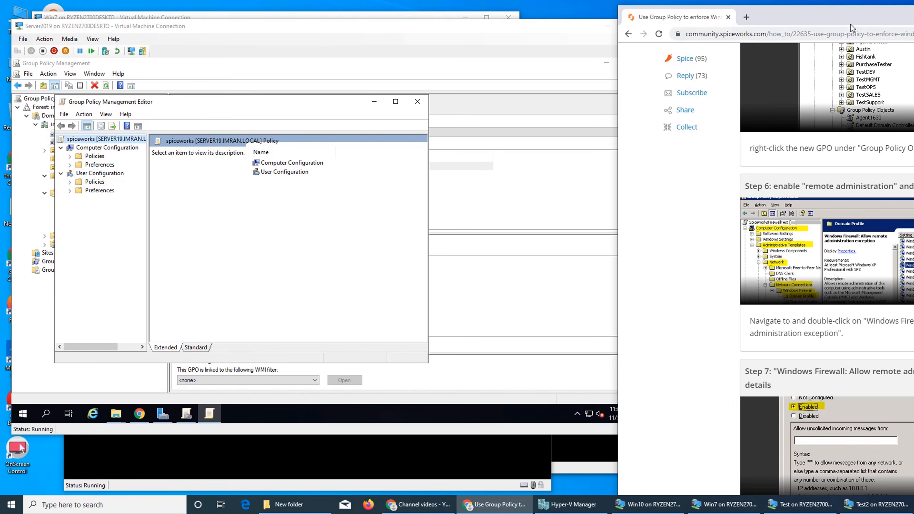
{"action": "left_click_drag", "start_coordinate": [851, 24], "coordinate": [740, 10]}
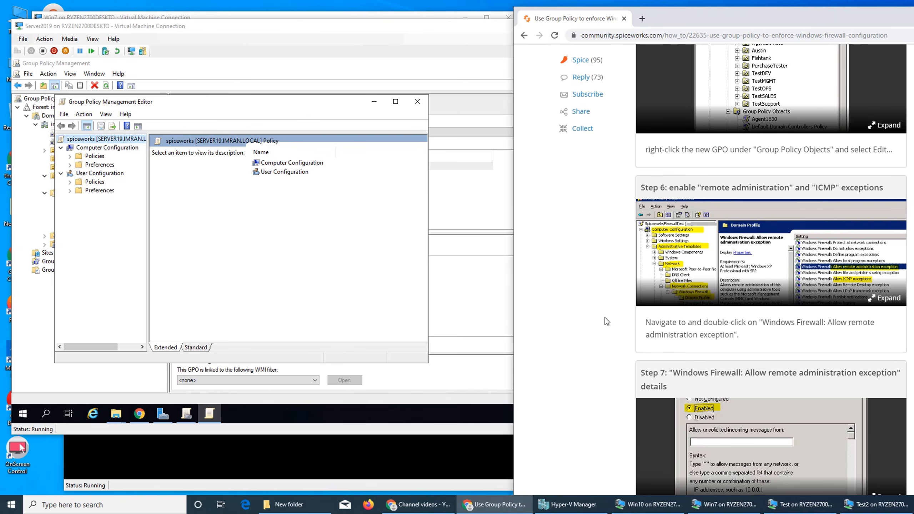
{"action": "scroll", "coordinate": [740, 307], "scroll_direction": "up", "scroll_amount": 3}
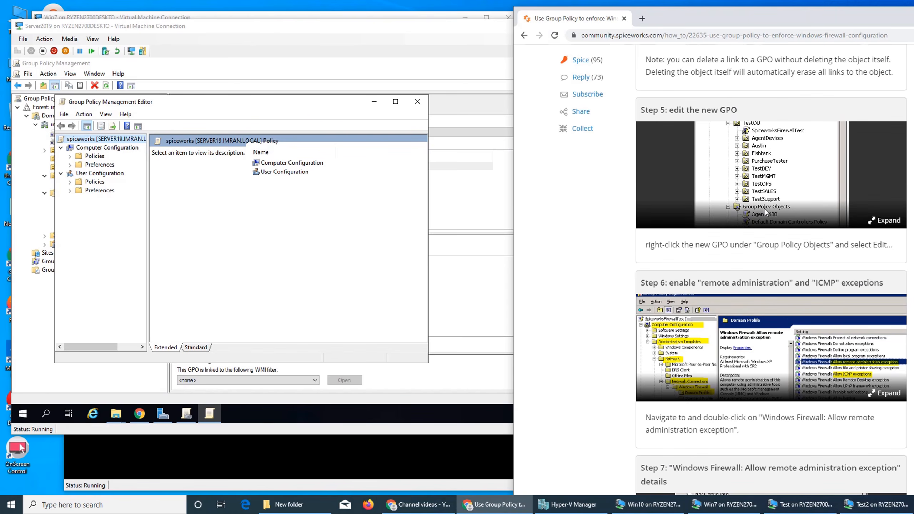
{"action": "scroll", "coordinate": [781, 237], "scroll_direction": "down", "scroll_amount": 3}
{"action": "left_click", "coordinate": [876, 306]}
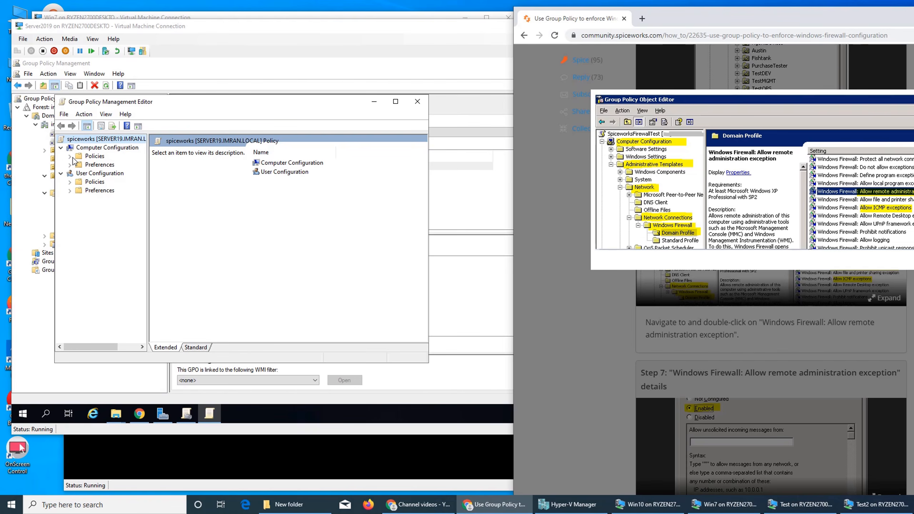
- Reposition the guide window and narrow the Server2019 virtual machine window so the enlarged Step 6 screenshot stays visible beside it
{"action": "left_click", "coordinate": [61, 150]}
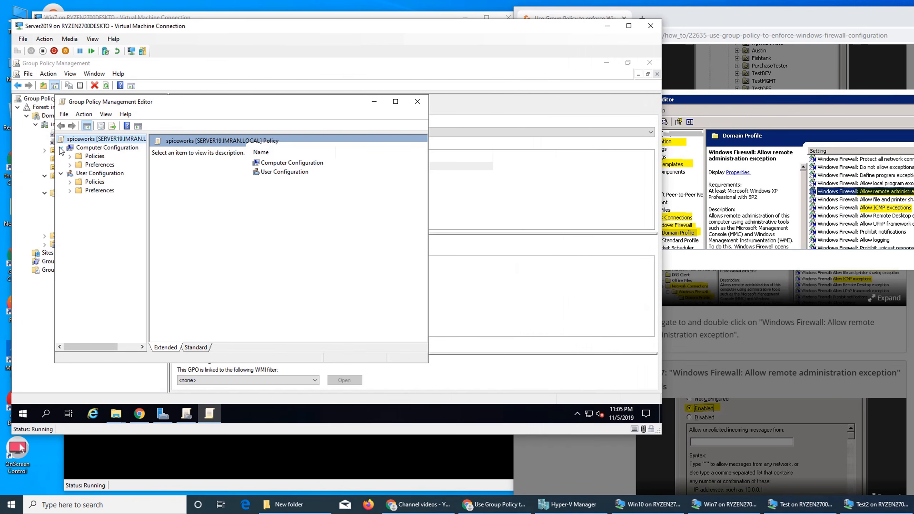
{"action": "left_click", "coordinate": [698, 114]}
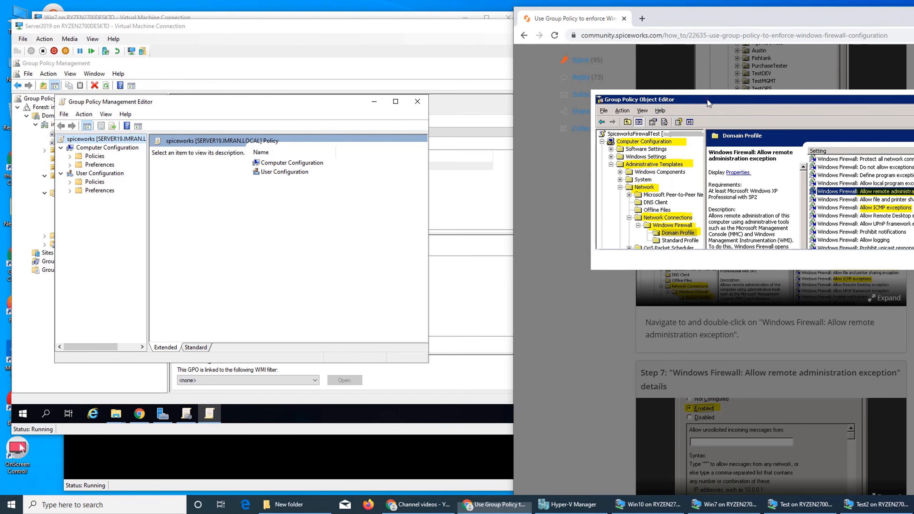
{"action": "left_click_drag", "start_coordinate": [710, 24], "coordinate": [691, 10]}
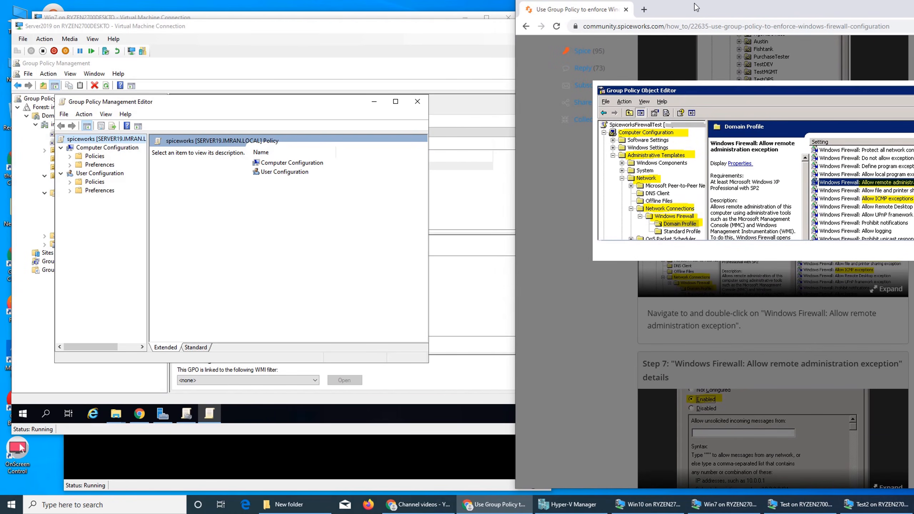
{"action": "left_click", "coordinate": [555, 414]}
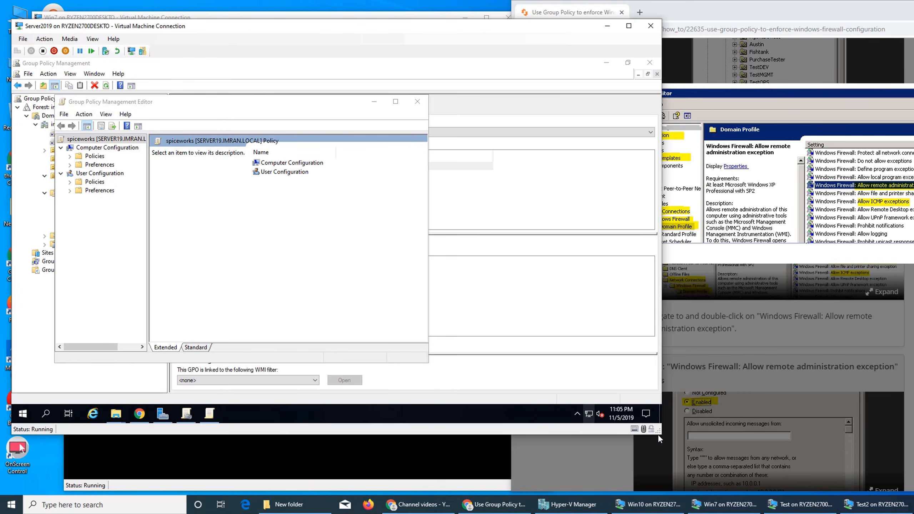
{"action": "left_click_drag", "start_coordinate": [660, 433], "coordinate": [547, 427]}
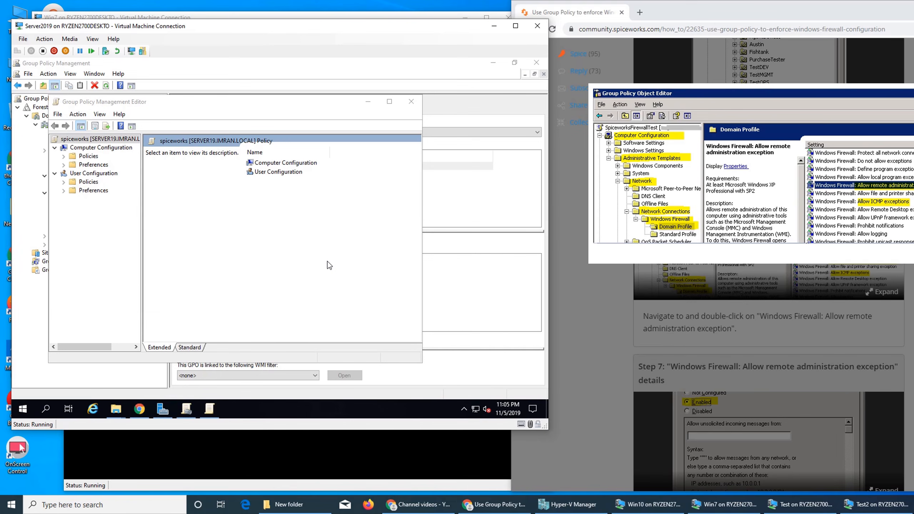
- Expand Policies, Administrative Templates and Network under Computer Configuration in the spiceworks policy
{"action": "left_click", "coordinate": [81, 149]}
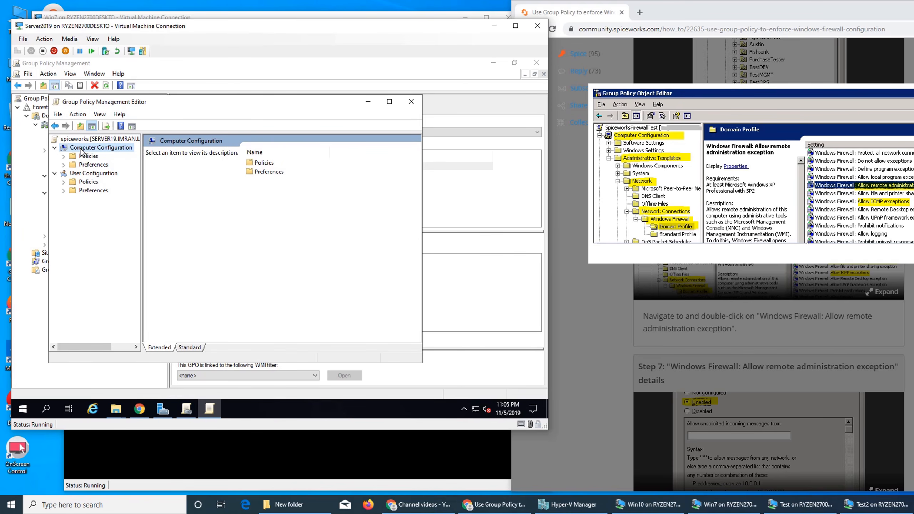
{"action": "left_click", "coordinate": [83, 157]}
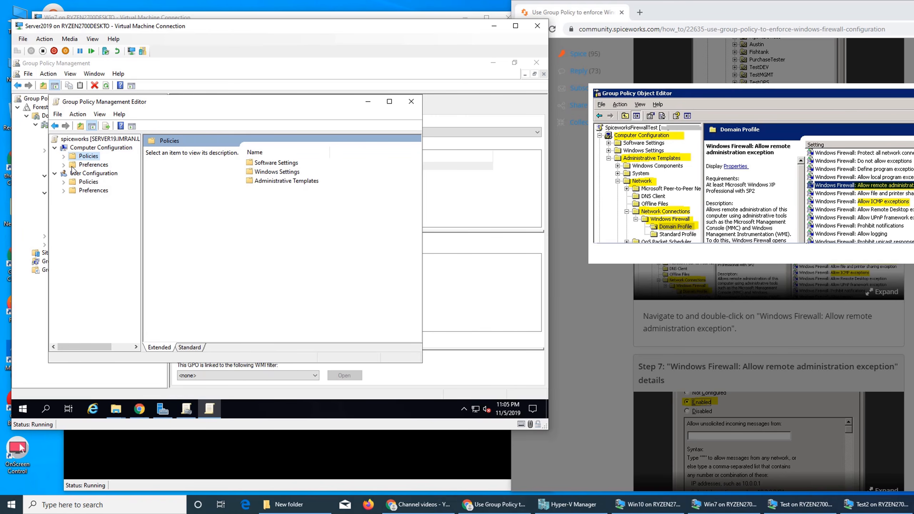
{"action": "left_click", "coordinate": [64, 156]}
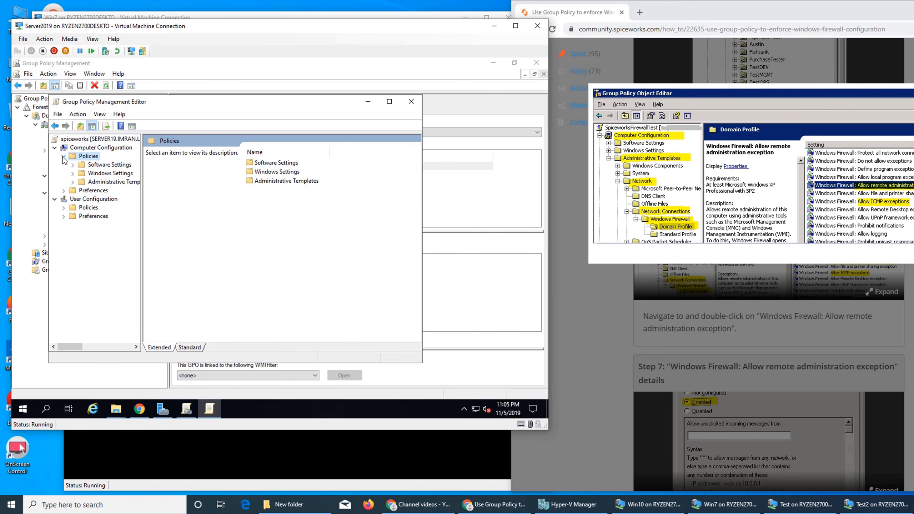
{"action": "left_click", "coordinate": [73, 182]}
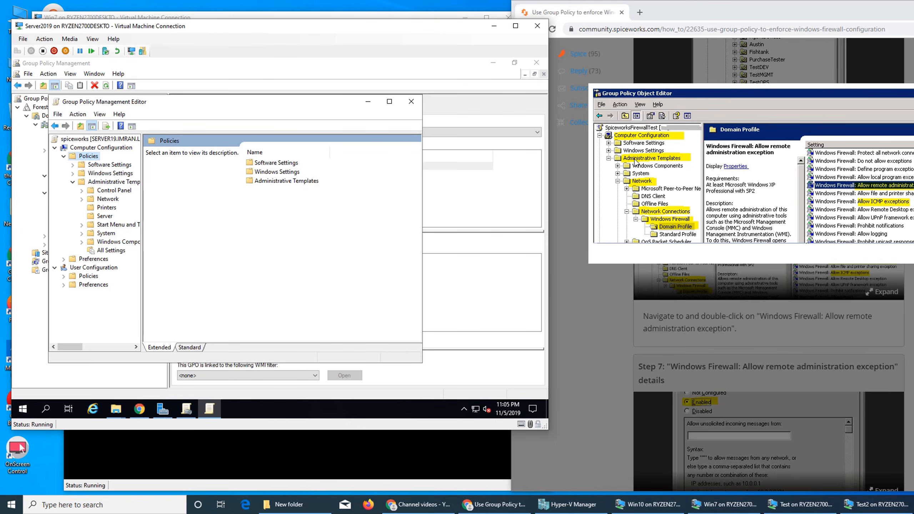
{"action": "left_click", "coordinate": [83, 201]}
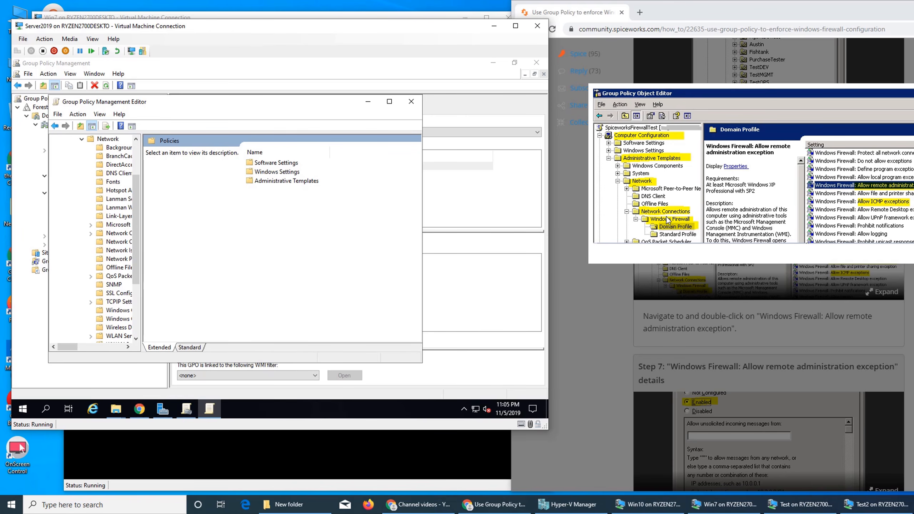
- Maximize the policy editor, widen its tree, and open the Domain Profile of Windows Defender Firewall under Network Connections
{"action": "left_click_drag", "start_coordinate": [142, 321], "coordinate": [193, 322]}
{"action": "left_click", "coordinate": [390, 101]}
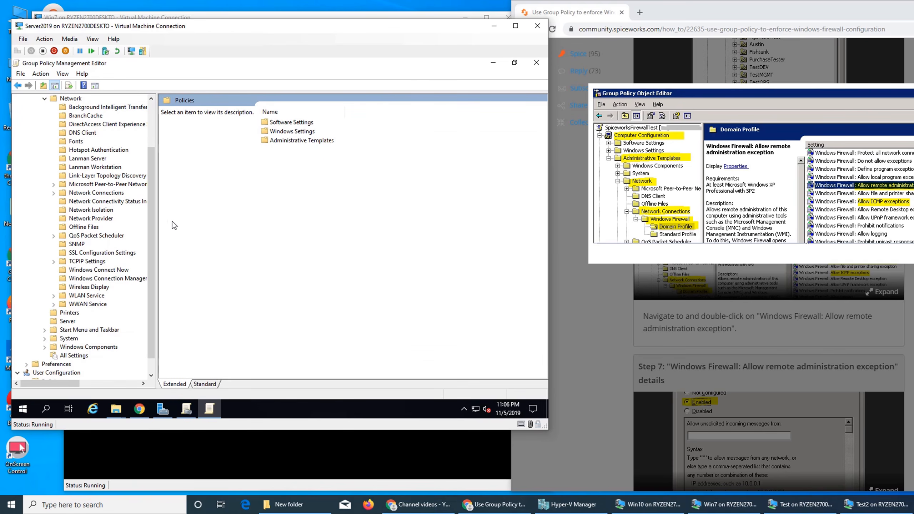
{"action": "left_click_drag", "start_coordinate": [155, 213], "coordinate": [216, 228]}
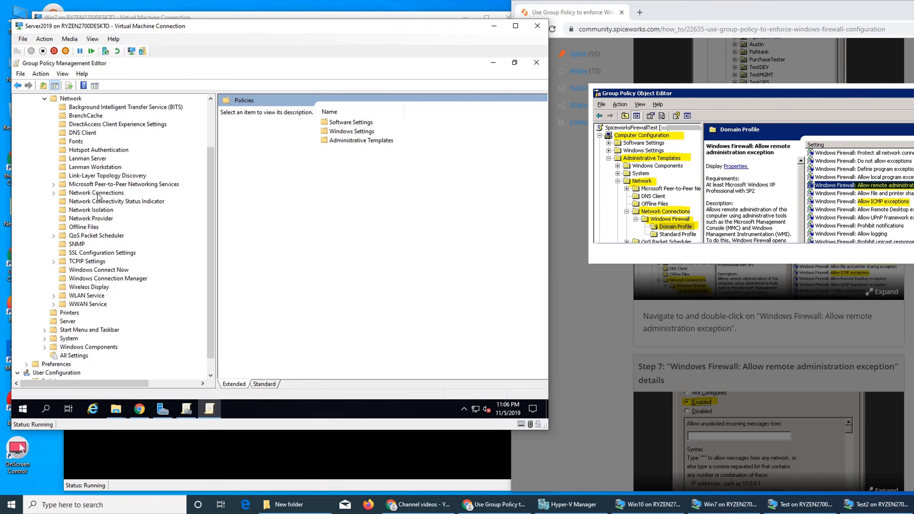
{"action": "left_click", "coordinate": [54, 193]}
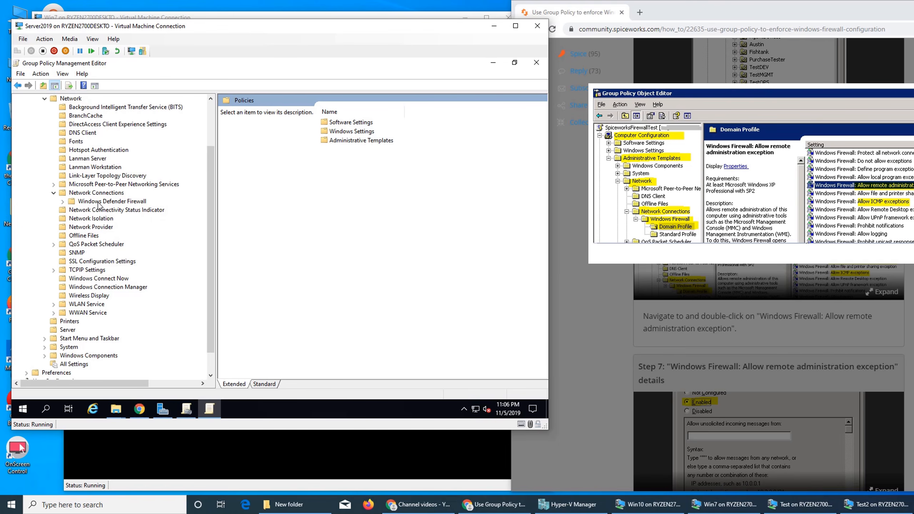
{"action": "left_click", "coordinate": [62, 202]}
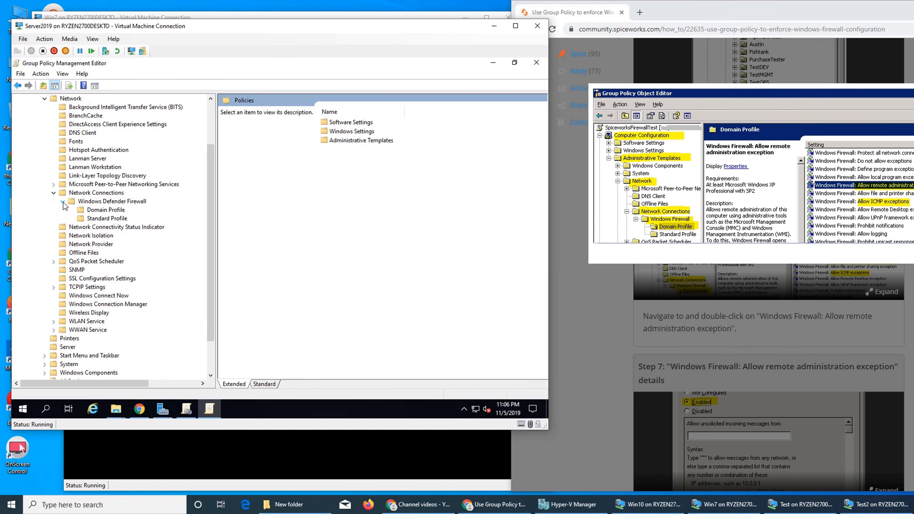
{"action": "left_click", "coordinate": [83, 211]}
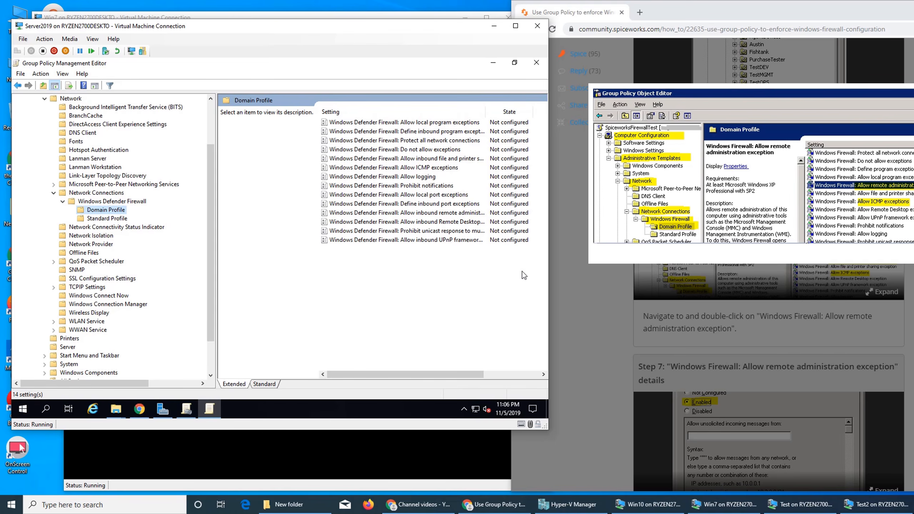
- Select the inbound remote administration exception and enlarge the settings area so the full policy names can be read
{"action": "left_click", "coordinate": [453, 213]}
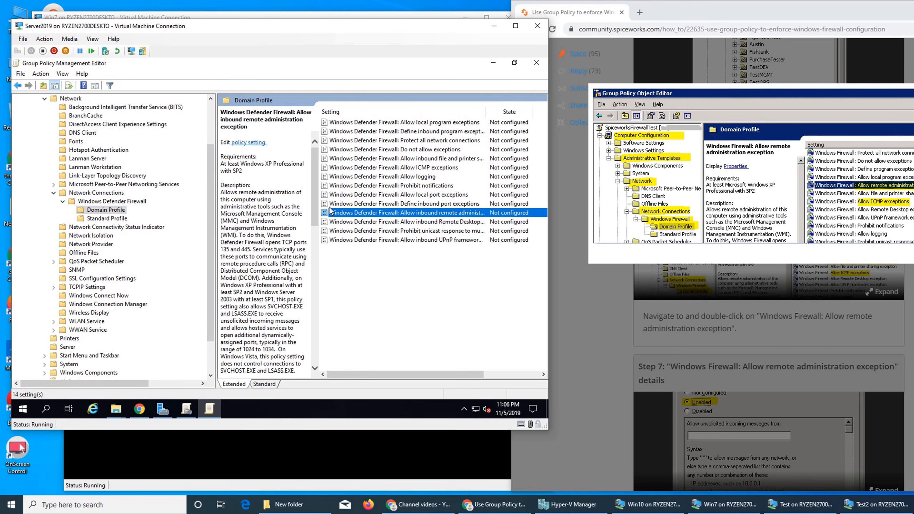
{"action": "left_click_drag", "start_coordinate": [216, 175], "coordinate": [163, 179]}
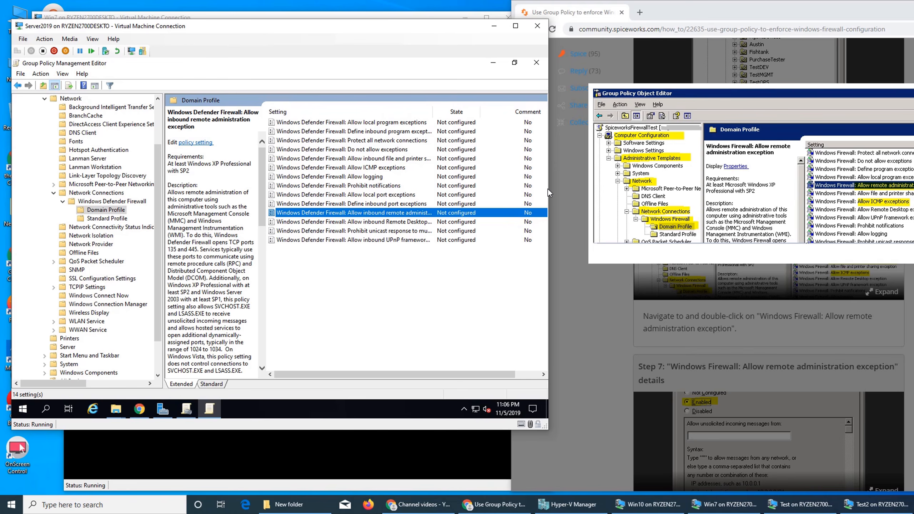
{"action": "left_click_drag", "start_coordinate": [548, 189], "coordinate": [619, 201]}
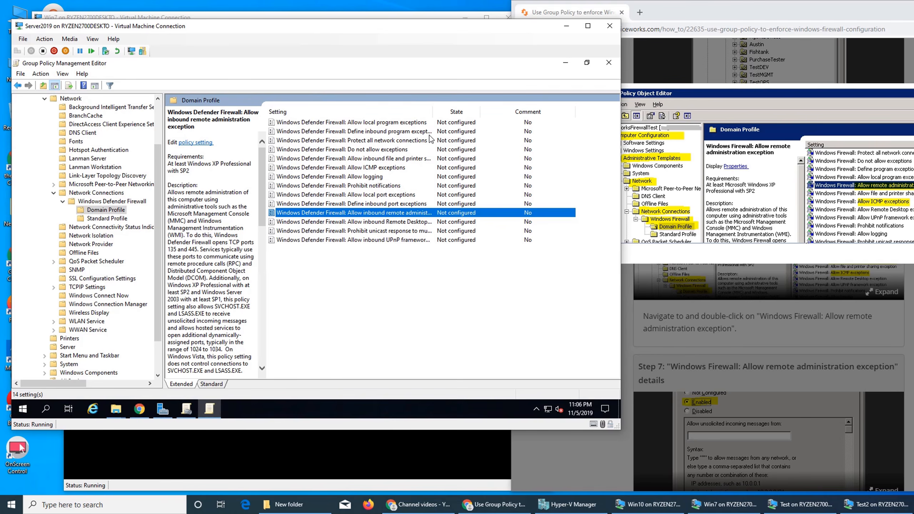
{"action": "double_click", "coordinate": [433, 115]}
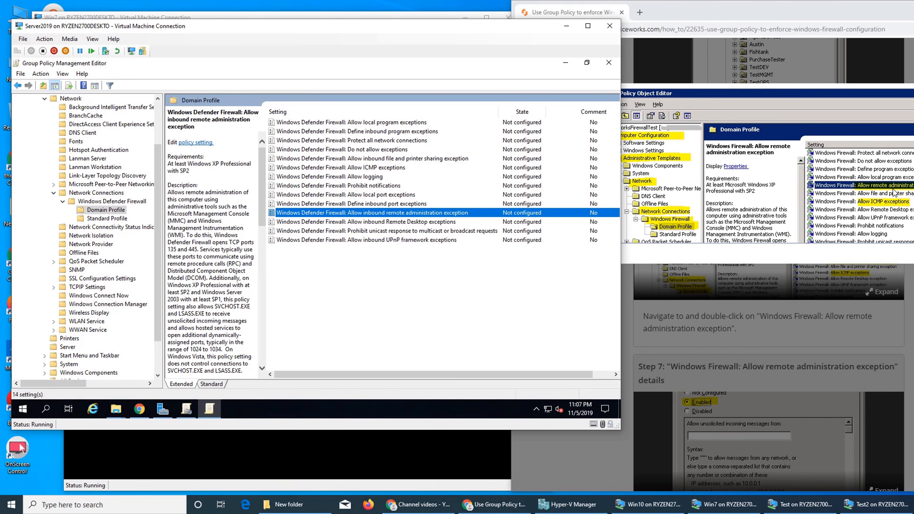
- Set "Windows Defender Firewall: Allow inbound remote administration exception" to Enabled, save it, and make the virtual machine window taller
{"action": "right_click", "coordinate": [460, 212]}
{"action": "left_click", "coordinate": [465, 218]}
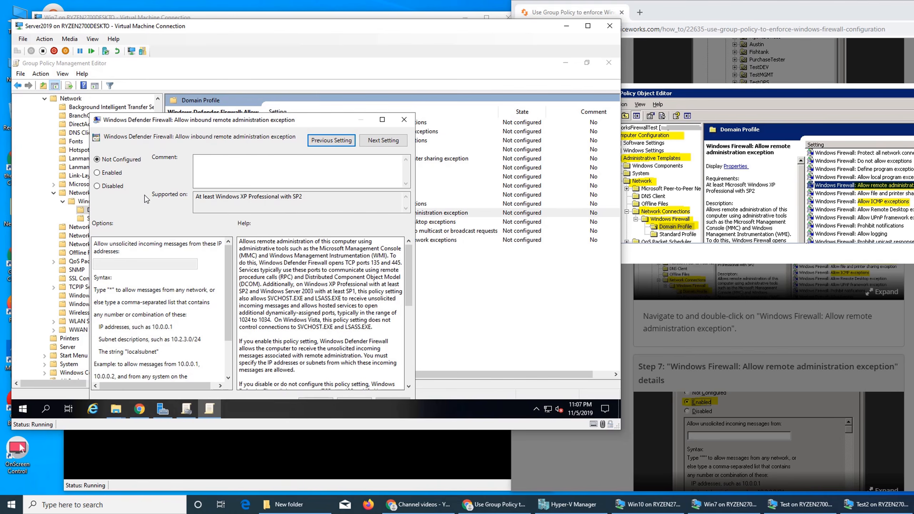
{"action": "left_click", "coordinate": [106, 175]}
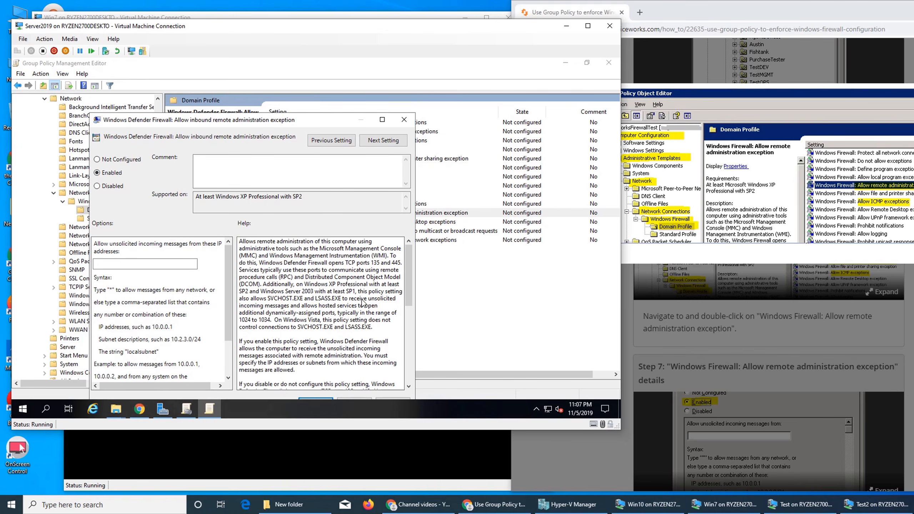
{"action": "left_click_drag", "start_coordinate": [406, 276], "coordinate": [407, 319]}
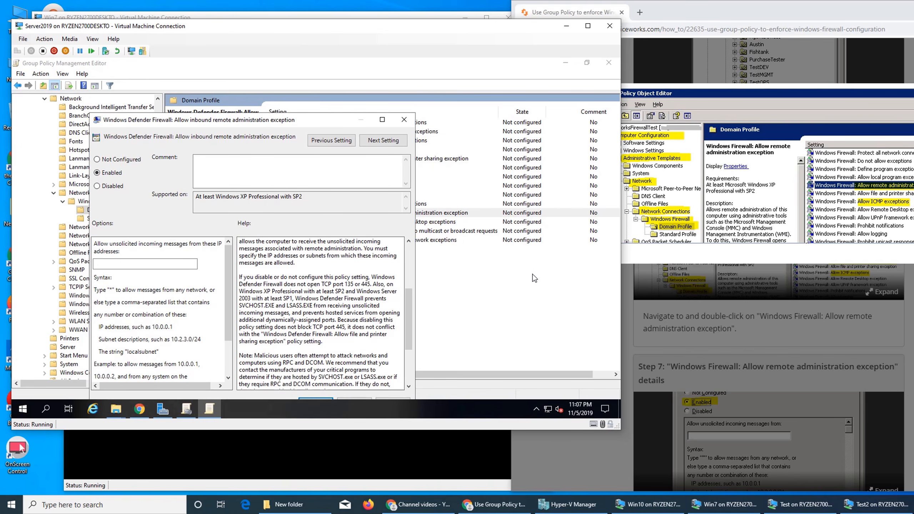
{"action": "left_click_drag", "start_coordinate": [286, 120], "coordinate": [292, 108]}
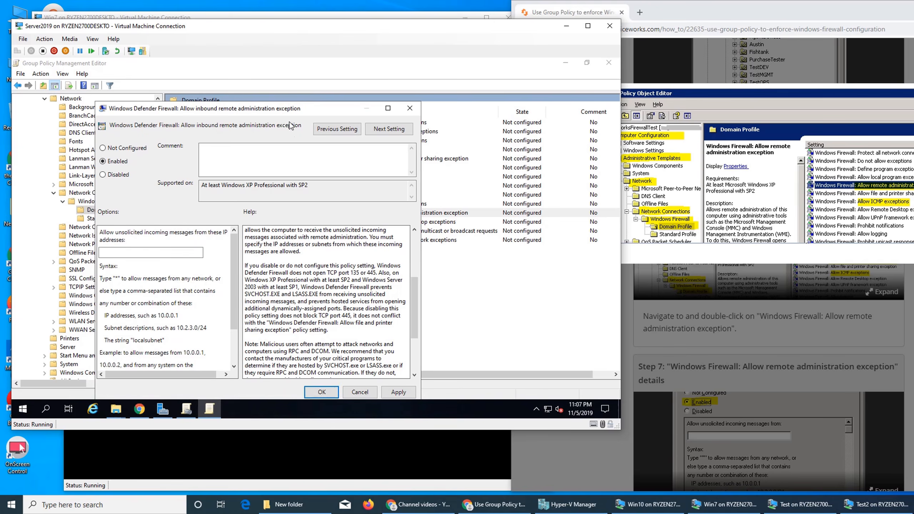
{"action": "left_click", "coordinate": [322, 392]}
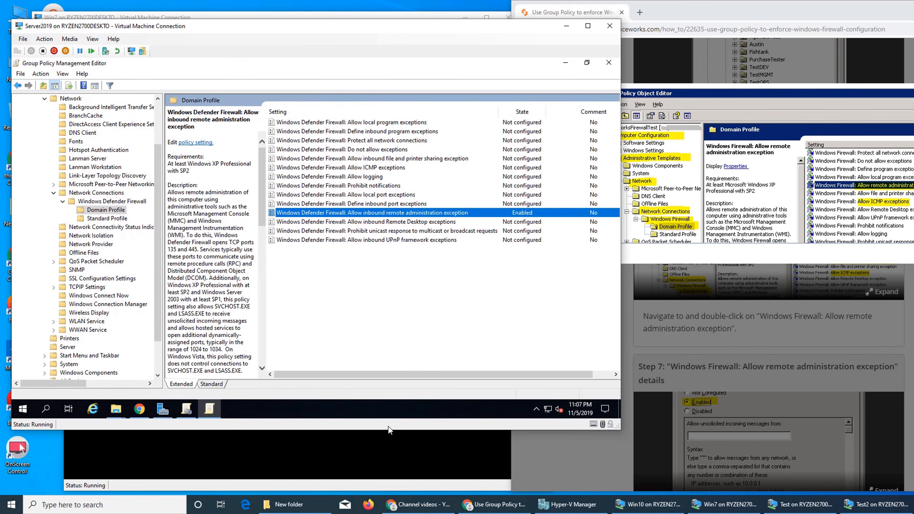
{"action": "left_click_drag", "start_coordinate": [388, 429], "coordinate": [383, 480]}
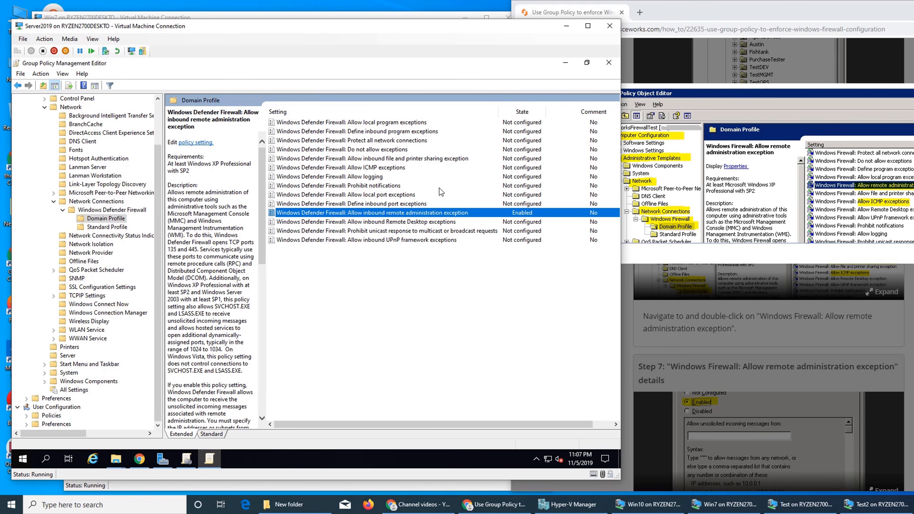
- Try to set "Windows Defender Firewall: Allow ICMP exceptions" to Enabled in the Domain Profile and save it
{"action": "left_click", "coordinate": [369, 167]}
{"action": "right_click", "coordinate": [369, 168]}
{"action": "left_click", "coordinate": [375, 174]}
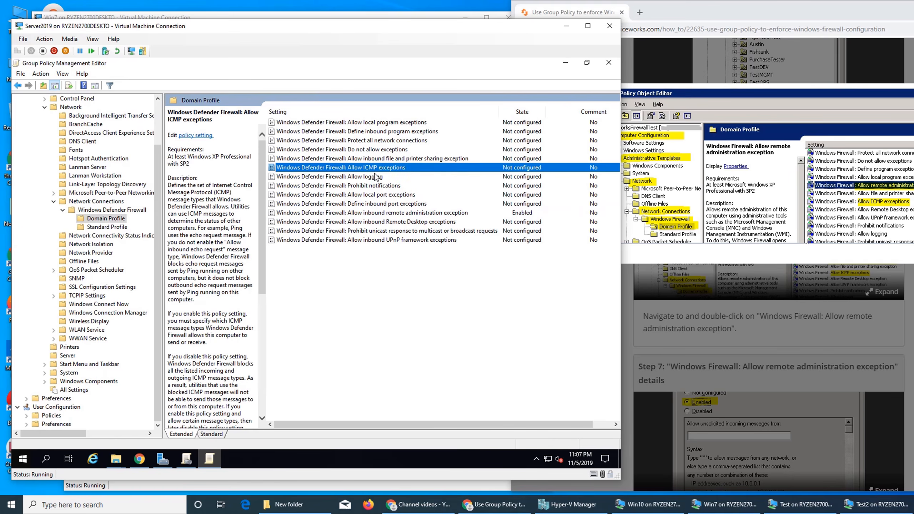
{"action": "left_click", "coordinate": [54, 144]}
{"action": "left_click", "coordinate": [254, 361]}
- Read steps 7 to 9 of the Spiceworks firewall guide on remote administration, ICMP exceptions and linking the GPO, enlarging the step 9 image
{"action": "left_click", "coordinate": [781, 338]}
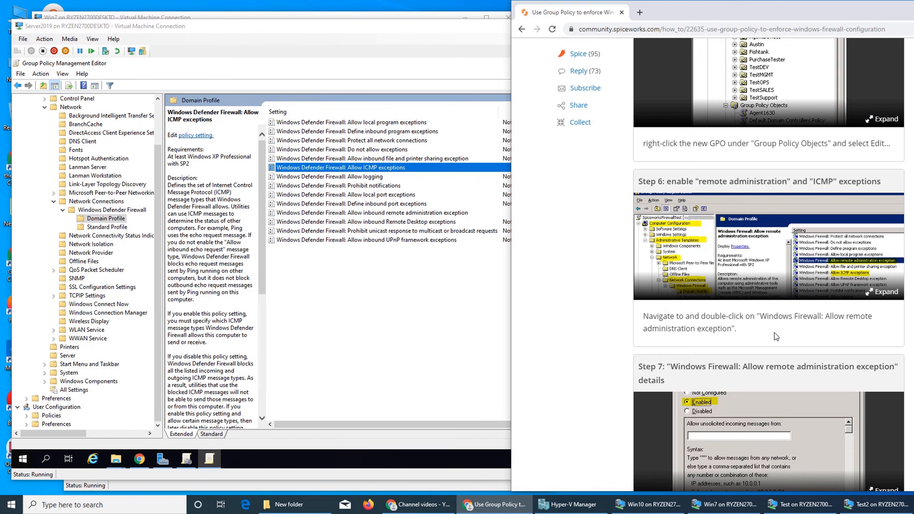
{"action": "scroll", "coordinate": [768, 336], "scroll_direction": "down", "scroll_amount": 3}
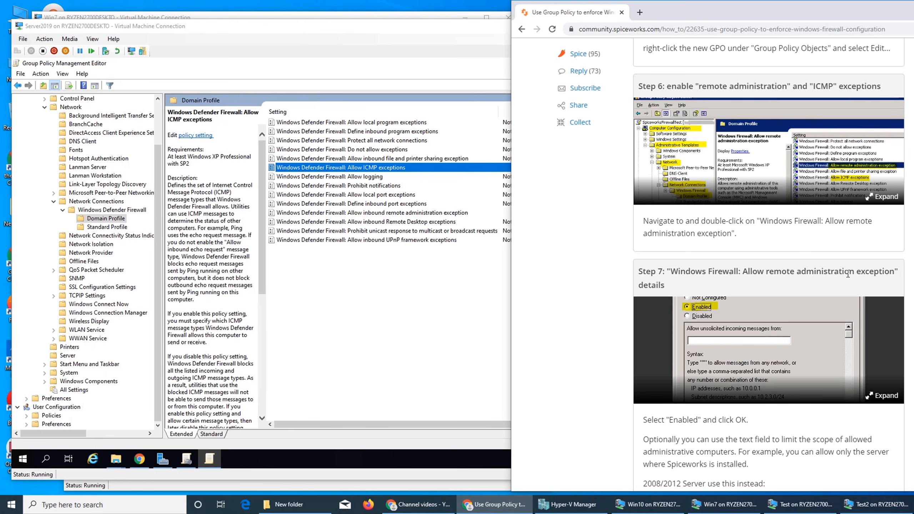
{"action": "scroll", "coordinate": [808, 259], "scroll_direction": "down", "scroll_amount": 6}
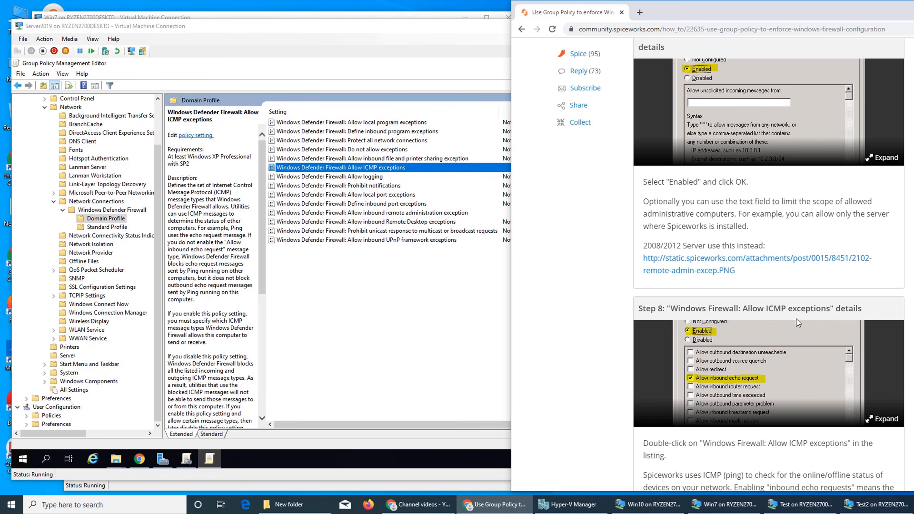
{"action": "scroll", "coordinate": [796, 318], "scroll_direction": "down", "scroll_amount": 7}
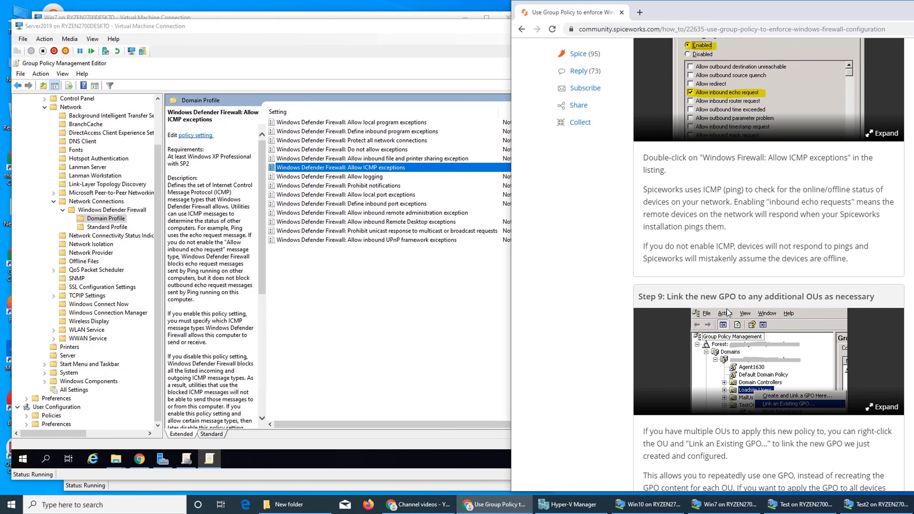
{"action": "scroll", "coordinate": [727, 308], "scroll_direction": "down", "scroll_amount": 2}
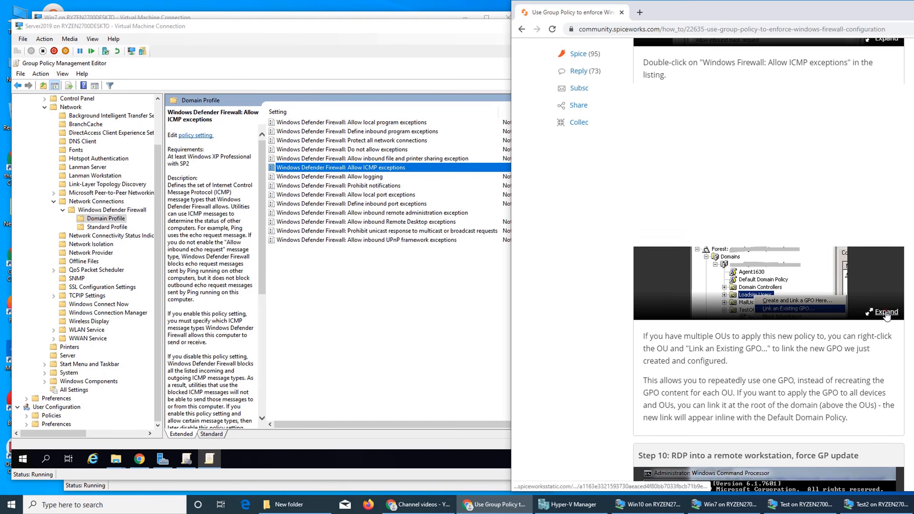
{"action": "left_click", "coordinate": [886, 312]}
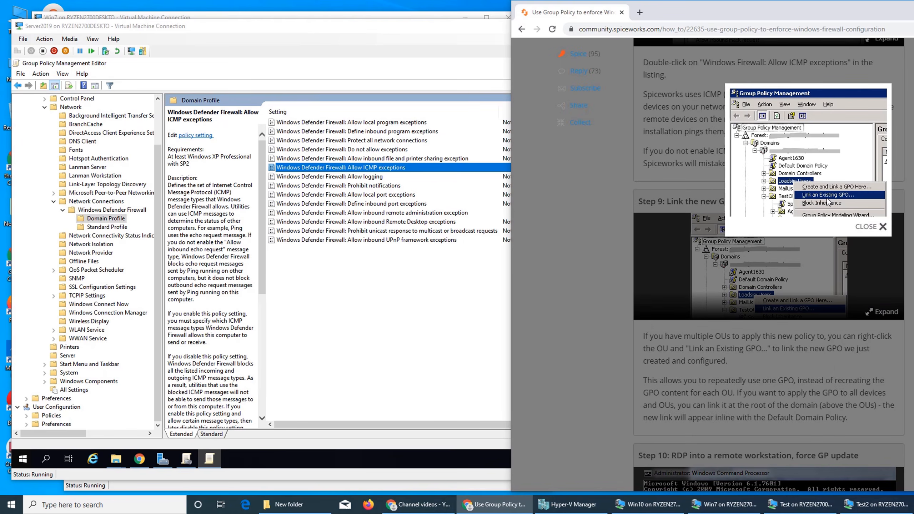
{"action": "left_click", "coordinate": [876, 230]}
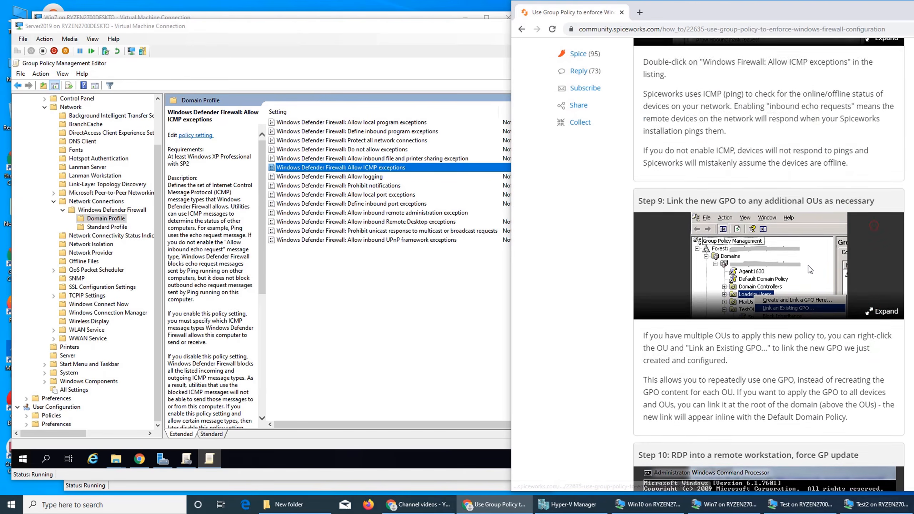
- Review steps 10 to 14 of the guide on forcing a Group Policy update and confirming the GPO applied, returning to step 10
{"action": "scroll", "coordinate": [809, 266], "scroll_direction": "down", "scroll_amount": 3}
{"action": "scroll", "coordinate": [809, 268], "scroll_direction": "down", "scroll_amount": 9}
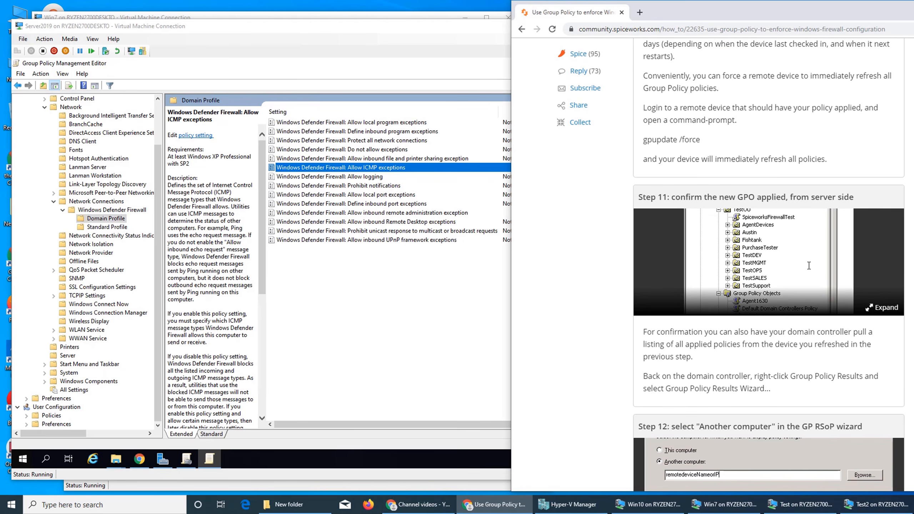
{"action": "scroll", "coordinate": [809, 266], "scroll_direction": "up", "scroll_amount": 5}
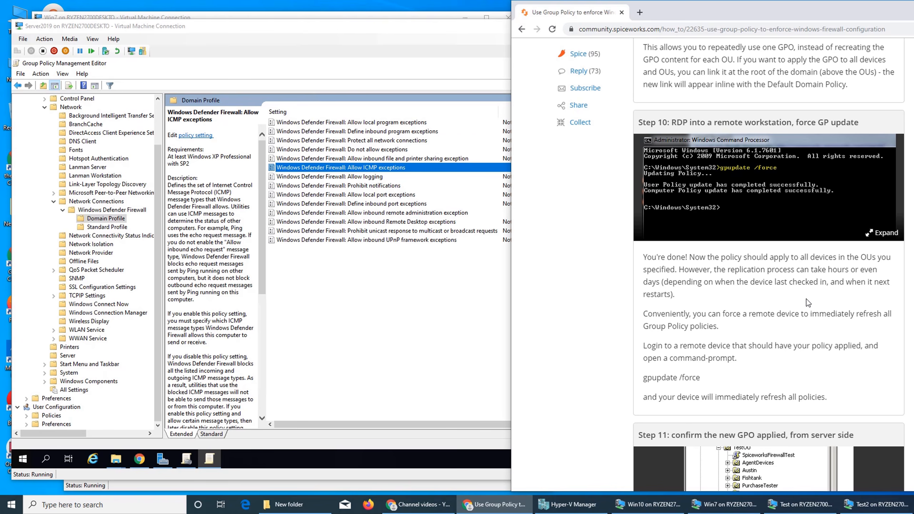
{"action": "scroll", "coordinate": [806, 299], "scroll_direction": "up", "scroll_amount": 5}
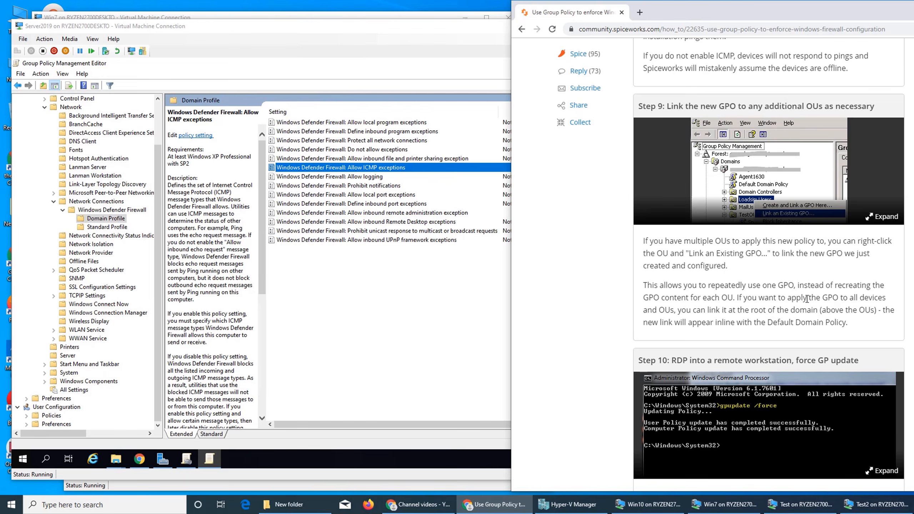
{"action": "scroll", "coordinate": [806, 301], "scroll_direction": "down", "scroll_amount": 12}
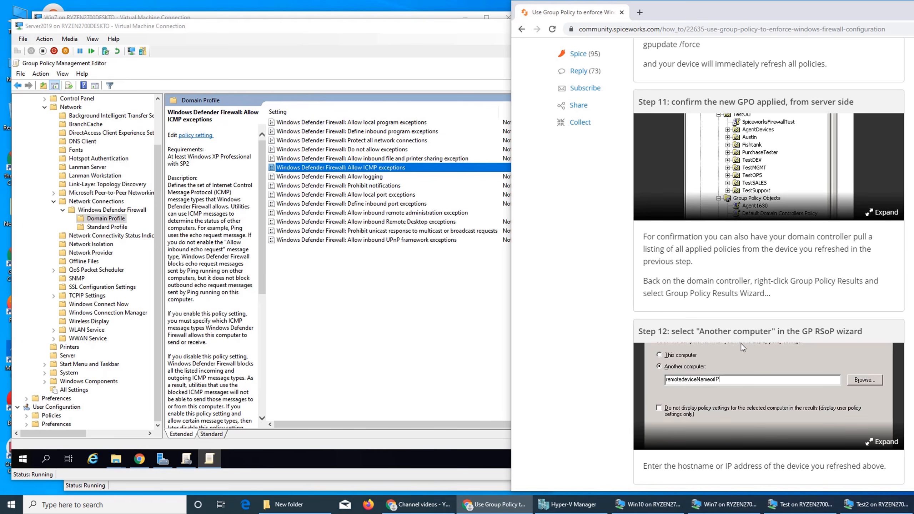
{"action": "scroll", "coordinate": [741, 347], "scroll_direction": "down", "scroll_amount": 1}
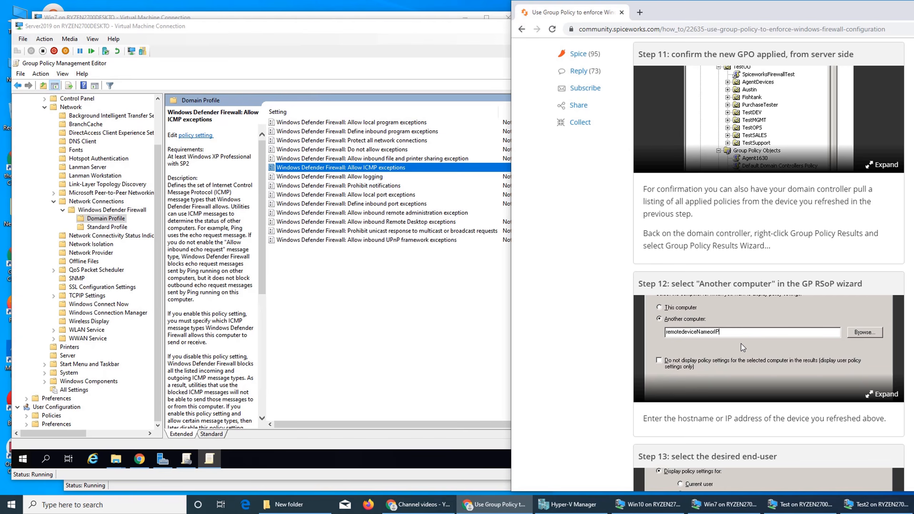
{"action": "scroll", "coordinate": [741, 343], "scroll_direction": "down", "scroll_amount": 3}
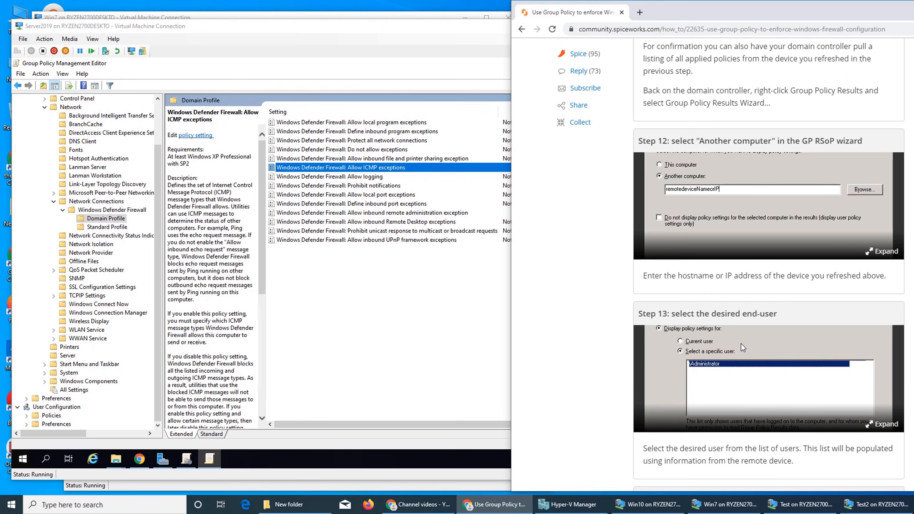
{"action": "scroll", "coordinate": [741, 343], "scroll_direction": "down", "scroll_amount": 4}
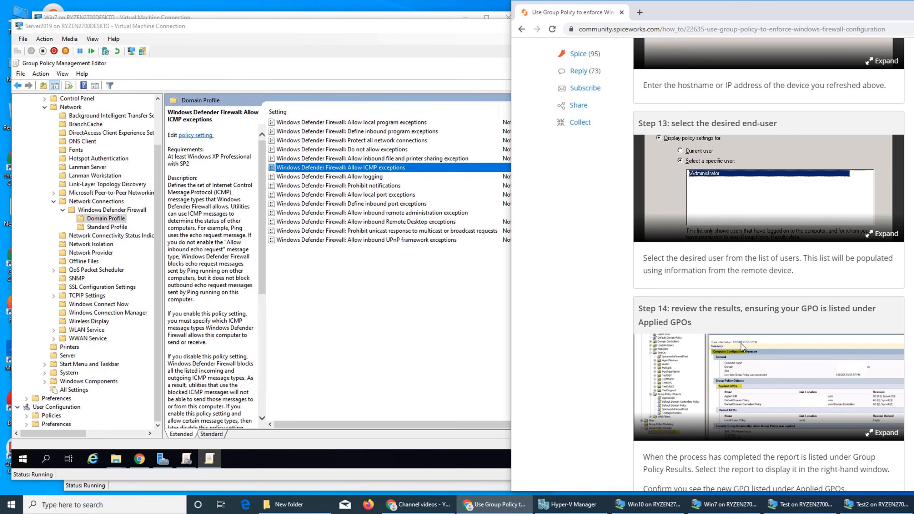
{"action": "scroll", "coordinate": [741, 343], "scroll_direction": "down", "scroll_amount": 4}
{"action": "scroll", "coordinate": [741, 344], "scroll_direction": "down", "scroll_amount": 4}
{"action": "scroll", "coordinate": [741, 343], "scroll_direction": "up", "scroll_amount": 15}
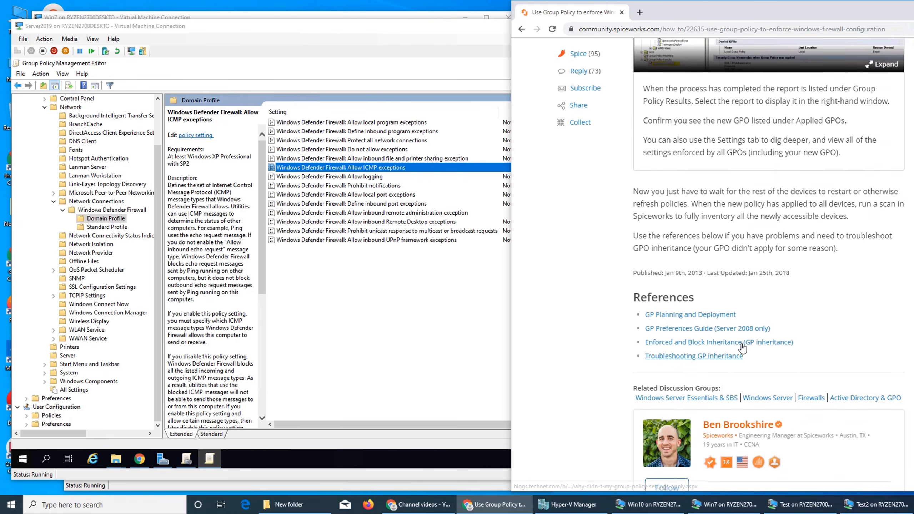
{"action": "scroll", "coordinate": [746, 248], "scroll_direction": "up", "scroll_amount": 2}
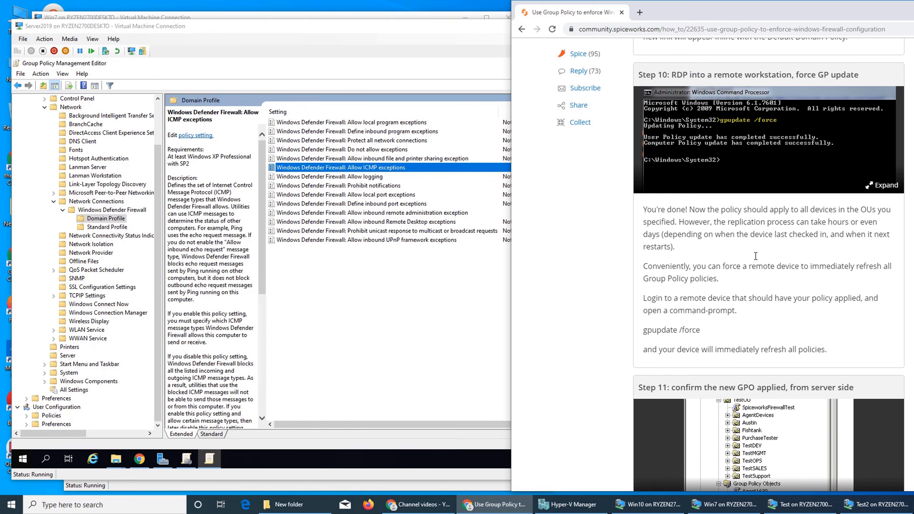
- Close the policy editor on the Server2019 virtual machine and reopen the spiceworks Group Policy Object for editing
{"action": "left_click", "coordinate": [424, 328]}
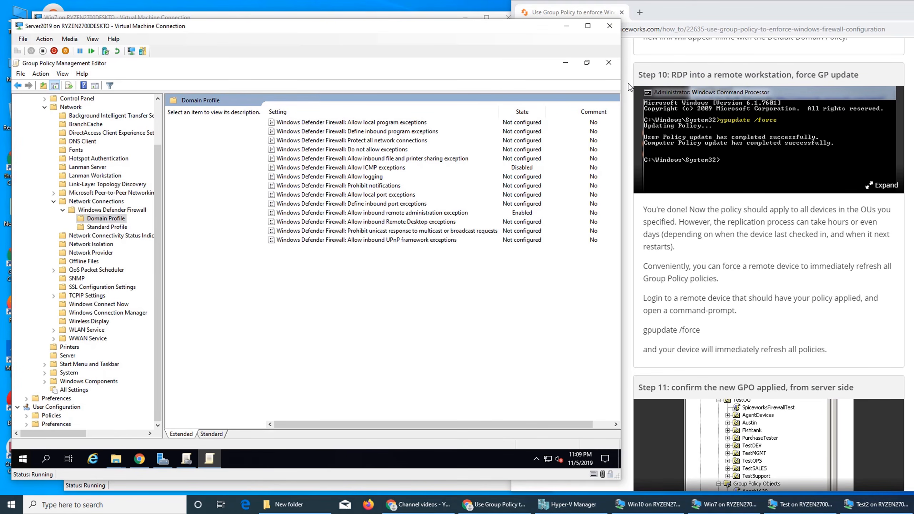
{"action": "left_click", "coordinate": [611, 66]}
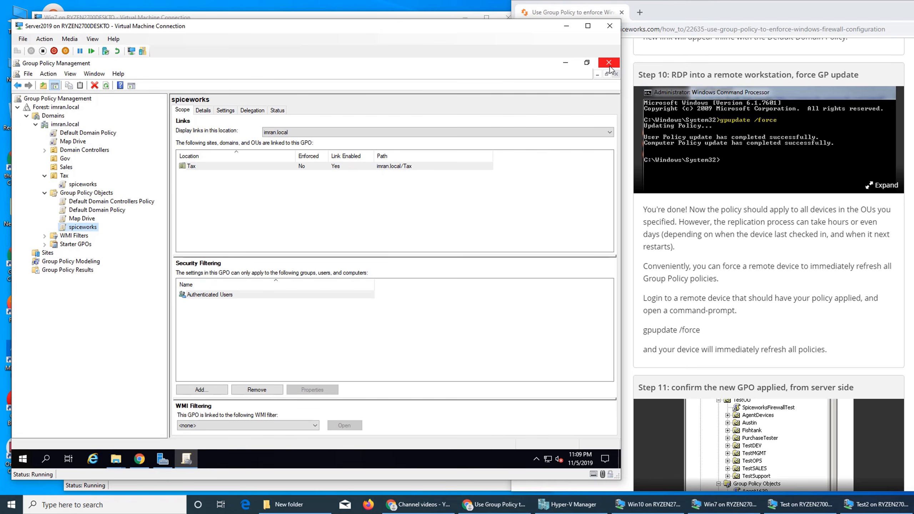
{"action": "right_click", "coordinate": [84, 228]}
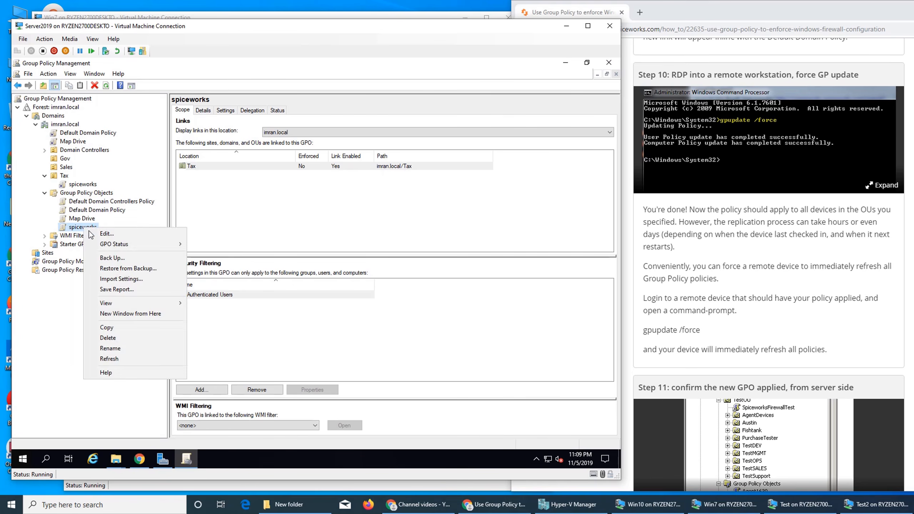
{"action": "left_click", "coordinate": [92, 235]}
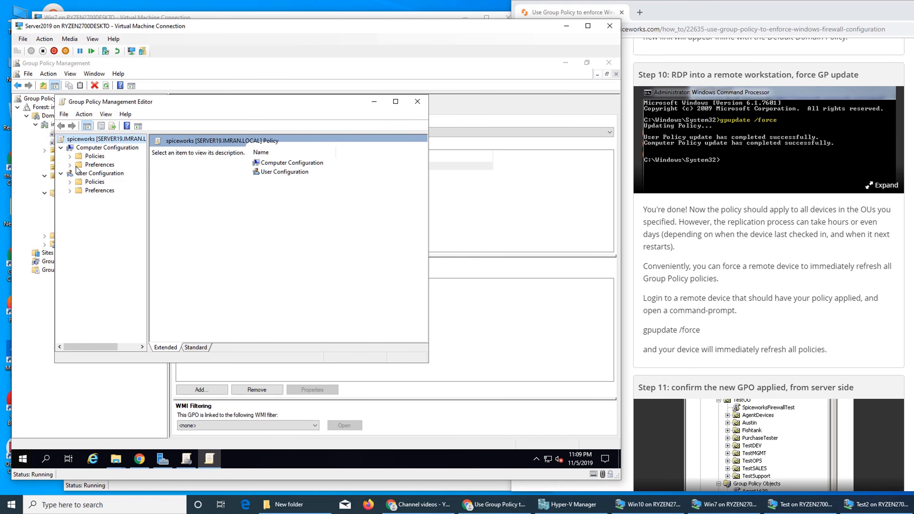
- Open the Windows Defender Firewall Domain Profile under the computer policies' Administrative Templates, Network, Network Connections, and bring the setting states into view
{"action": "left_click", "coordinate": [70, 156]}
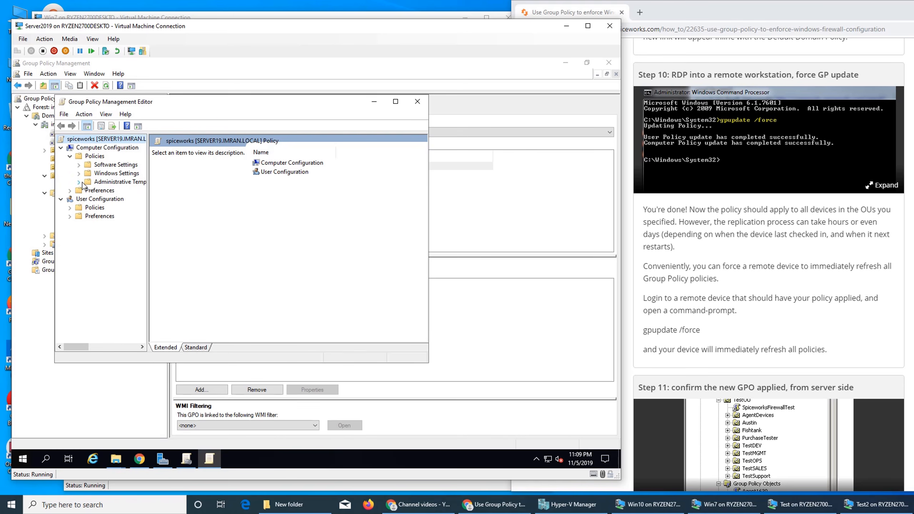
{"action": "left_click", "coordinate": [80, 182]}
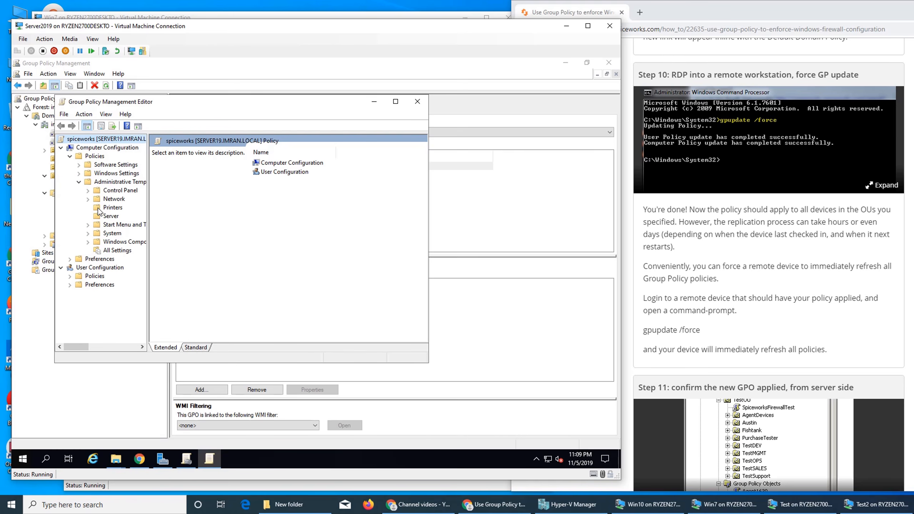
{"action": "left_click", "coordinate": [88, 199]}
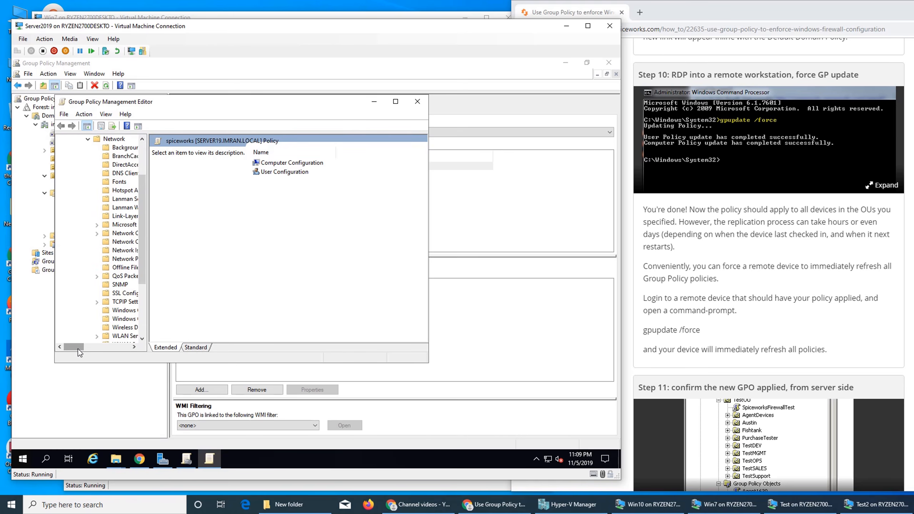
{"action": "left_click_drag", "start_coordinate": [78, 348], "coordinate": [86, 348]}
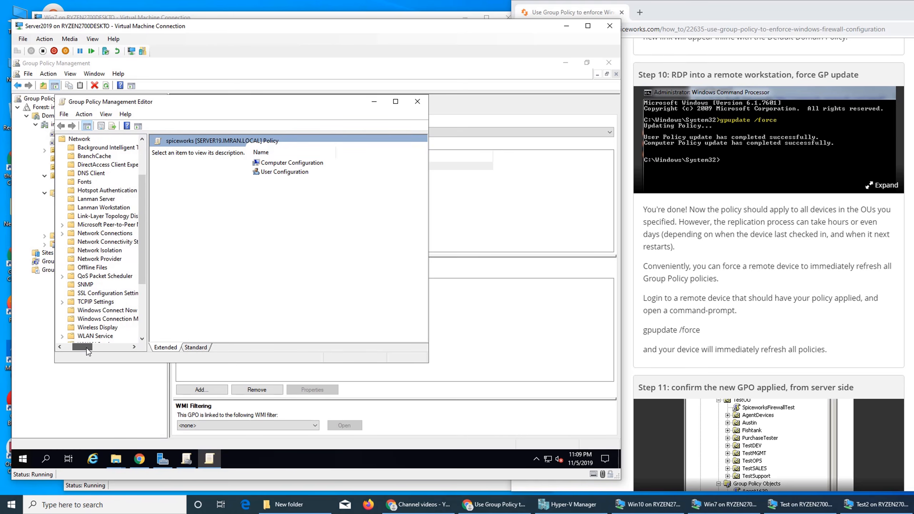
{"action": "left_click", "coordinate": [62, 233]}
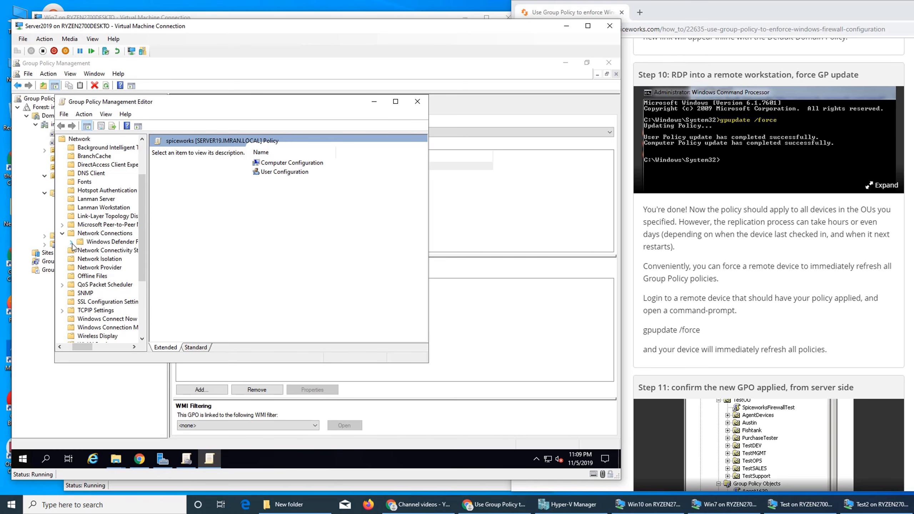
{"action": "left_click", "coordinate": [71, 243]}
{"action": "left_click", "coordinate": [108, 251]}
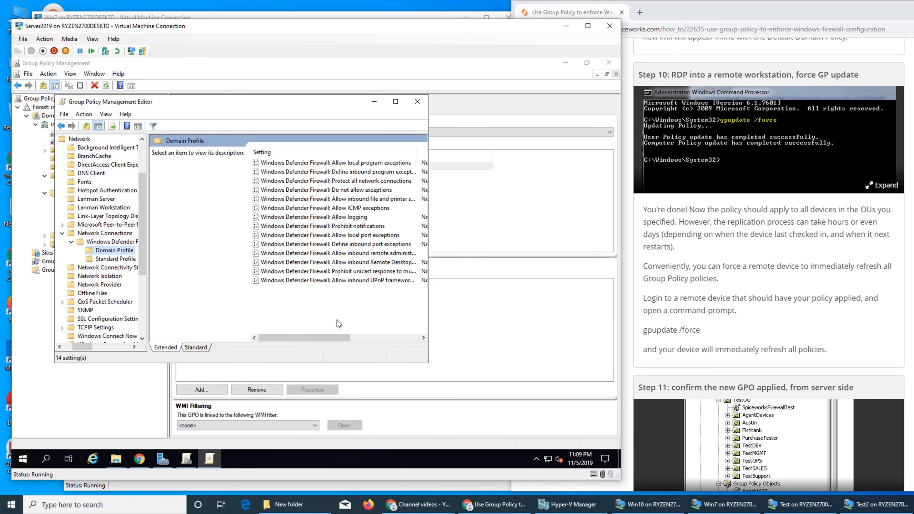
{"action": "left_click_drag", "start_coordinate": [310, 338], "coordinate": [343, 339]}
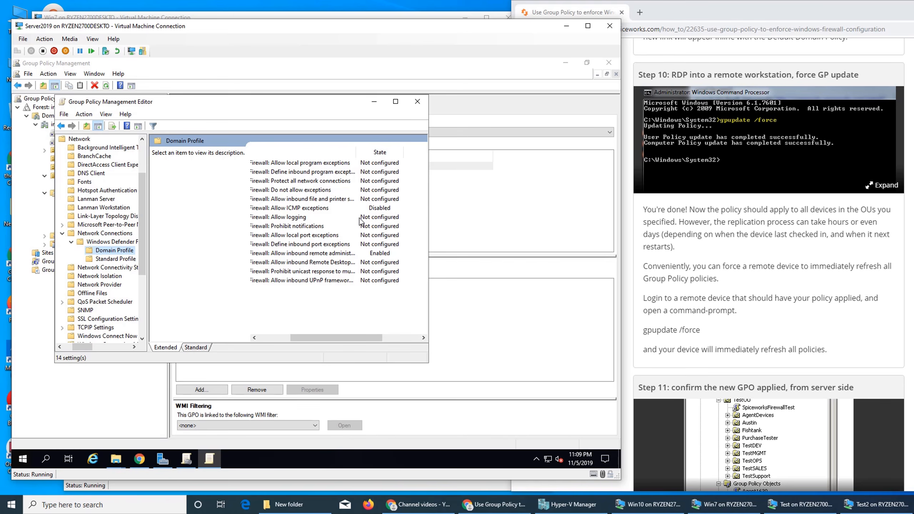
- Try to enable the "Allow ICMP exceptions" firewall setting in the reopened Domain Profile
{"action": "left_click", "coordinate": [306, 208]}
{"action": "right_click", "coordinate": [304, 208]}
{"action": "left_click", "coordinate": [312, 214]}
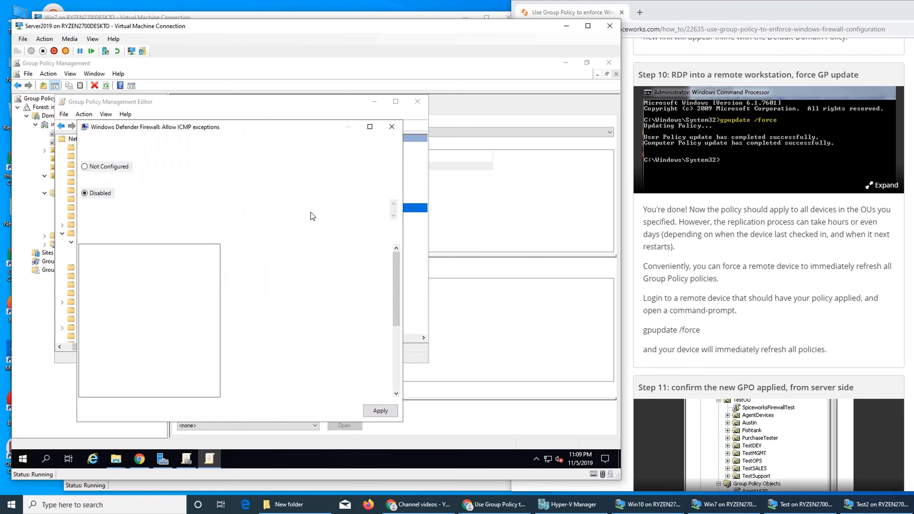
{"action": "left_click", "coordinate": [95, 179]}
{"action": "left_click", "coordinate": [311, 410]}
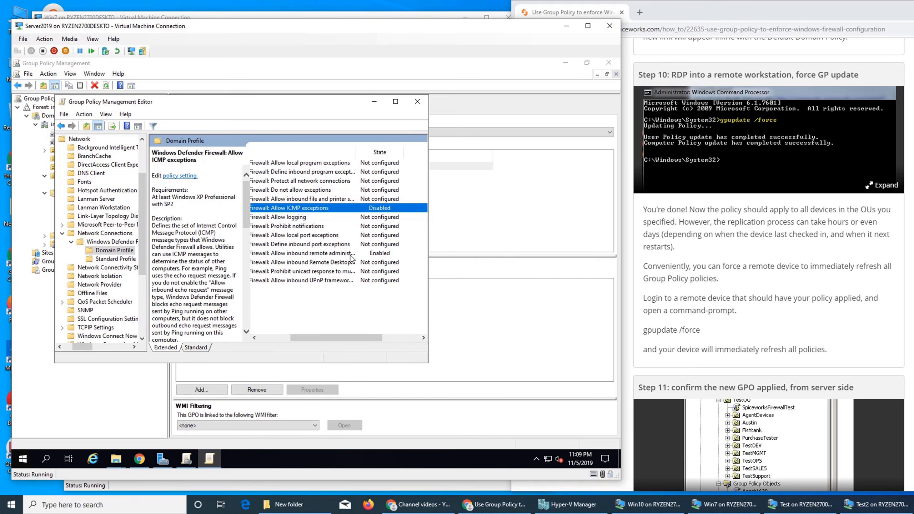
- Set "Allow ICMP exceptions" to Enabled again, apply the change without choosing any message types, and close the setting
{"action": "right_click", "coordinate": [331, 208]}
{"action": "left_click", "coordinate": [322, 213]}
{"action": "left_click", "coordinate": [112, 195]}
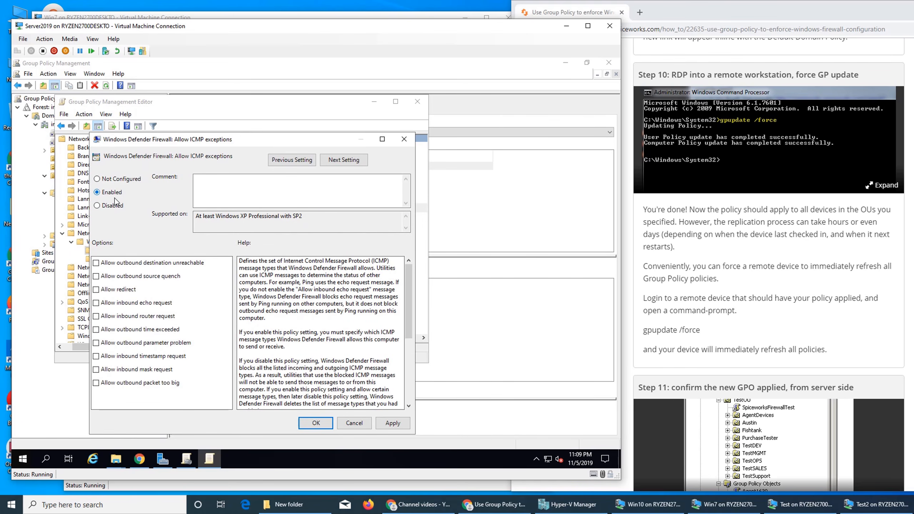
{"action": "left_click", "coordinate": [391, 423]}
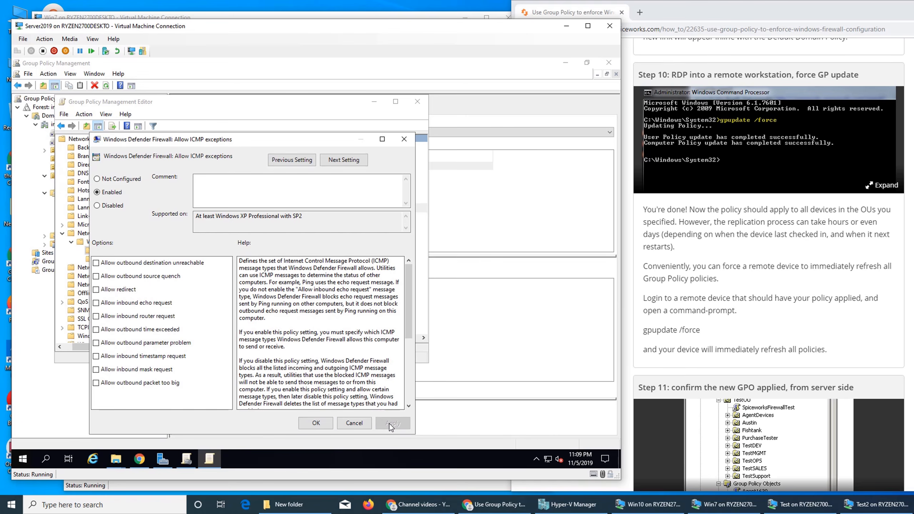
{"action": "left_click", "coordinate": [315, 424]}
- Check the state of "Allow ICMP exceptions" in the Domain Profile, reopen the setting and select Enabled
{"action": "left_click_drag", "start_coordinate": [331, 338], "coordinate": [381, 351]}
{"action": "left_click", "coordinate": [366, 328]}
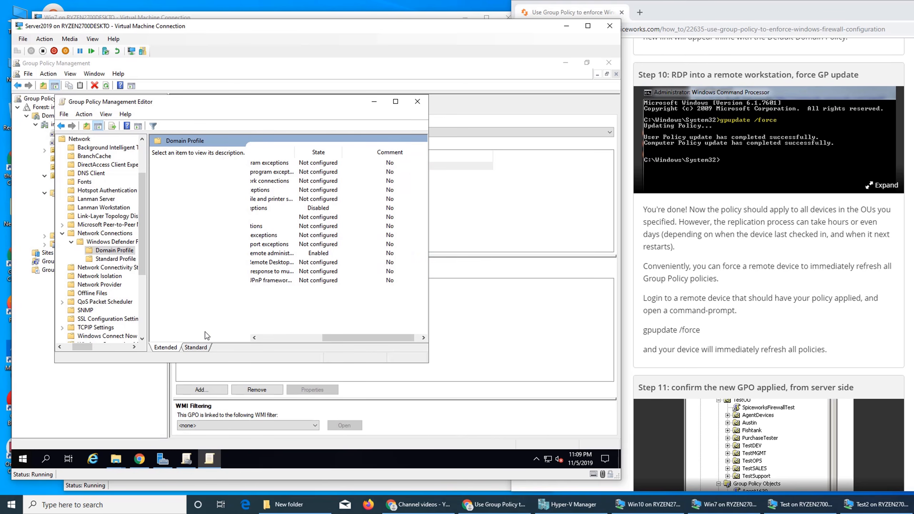
{"action": "left_click", "coordinate": [295, 338]}
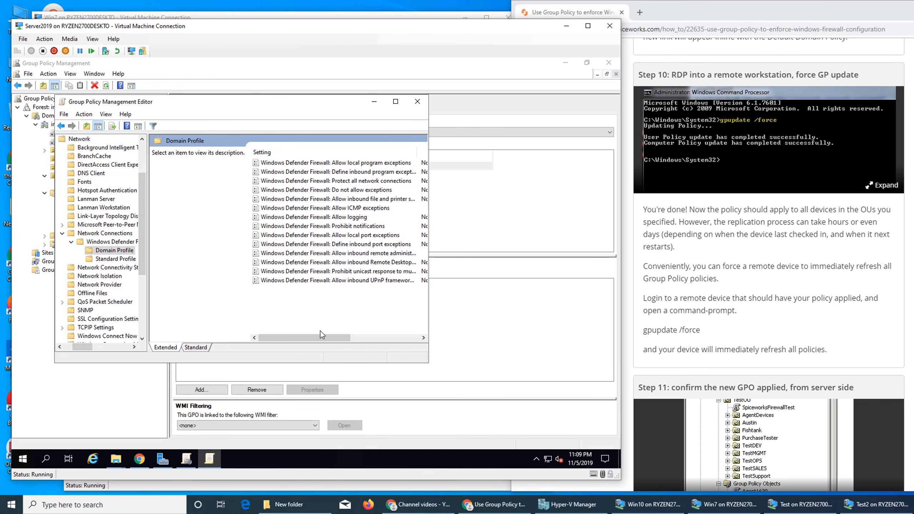
{"action": "left_click", "coordinate": [325, 208]}
{"action": "double_click", "coordinate": [325, 209]}
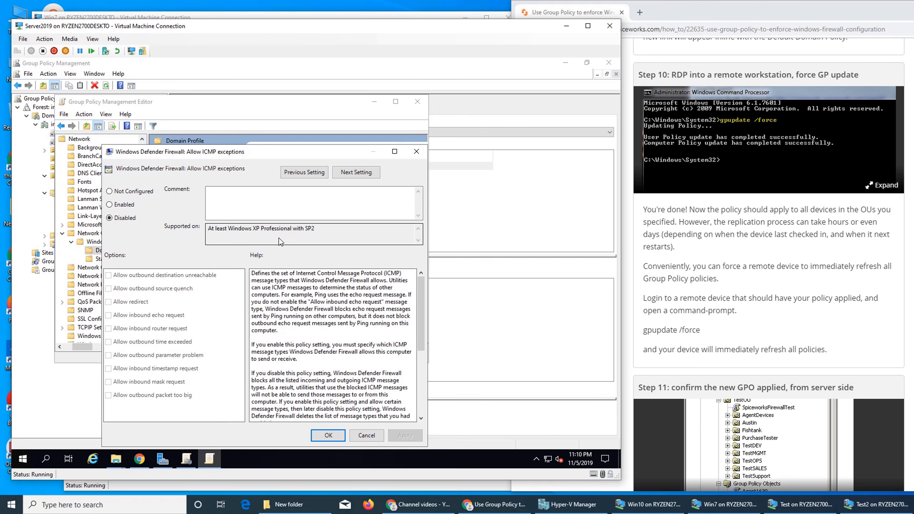
{"action": "left_click", "coordinate": [122, 206]}
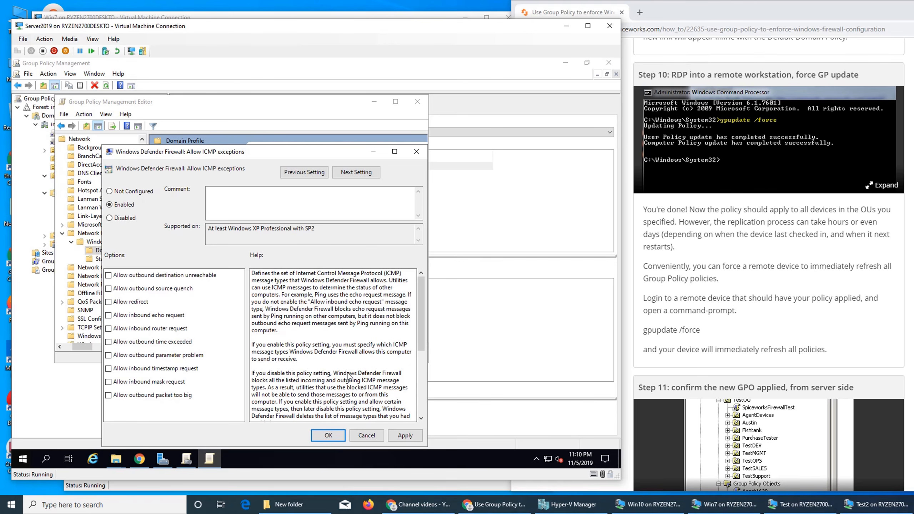
{"action": "scroll", "coordinate": [348, 376], "scroll_direction": "down", "scroll_amount": 3}
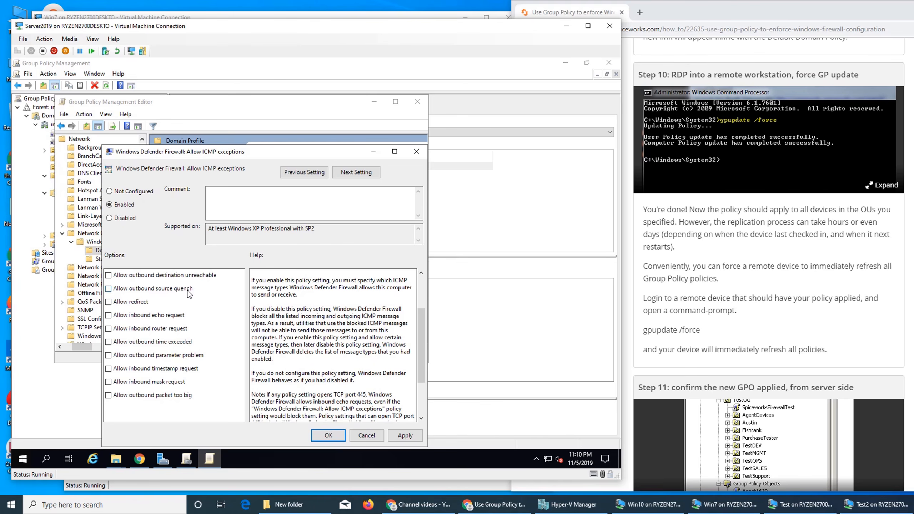
- Allow all ten ICMP message types, from outbound destination unreachable to outbound packet too big, and apply and close the ICMP exceptions setting
{"action": "left_click", "coordinate": [148, 275]}
{"action": "left_click", "coordinate": [144, 288]}
{"action": "left_click", "coordinate": [138, 302]}
{"action": "left_click", "coordinate": [155, 315]}
{"action": "left_click", "coordinate": [157, 329]}
{"action": "left_click", "coordinate": [152, 342]}
{"action": "left_click", "coordinate": [149, 357]}
{"action": "left_click", "coordinate": [144, 370]}
{"action": "left_click", "coordinate": [143, 382]}
{"action": "left_click", "coordinate": [144, 395]}
{"action": "left_click", "coordinate": [404, 434]}
{"action": "left_click", "coordinate": [327, 435]}
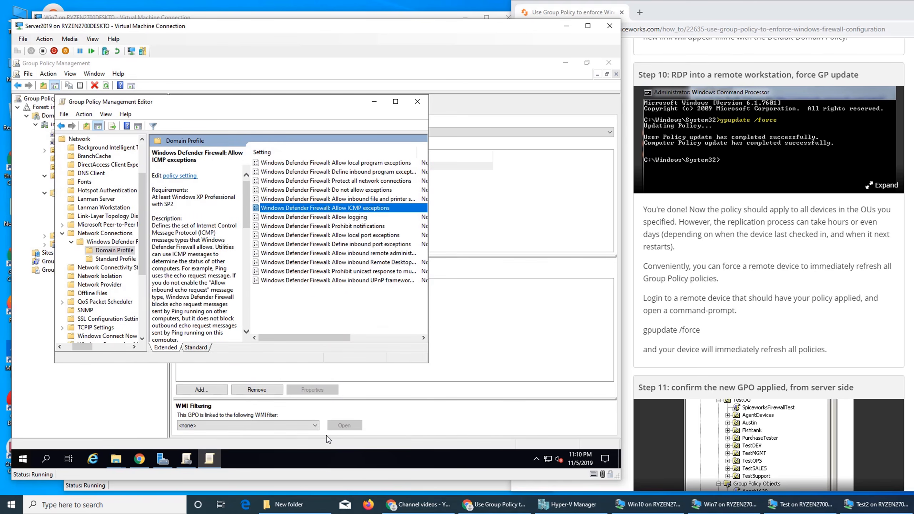
- Check the state of "Allow ICMP exceptions" in the refreshed Domain Profile and close the policy editor
{"action": "left_click_drag", "start_coordinate": [320, 341], "coordinate": [377, 343]}
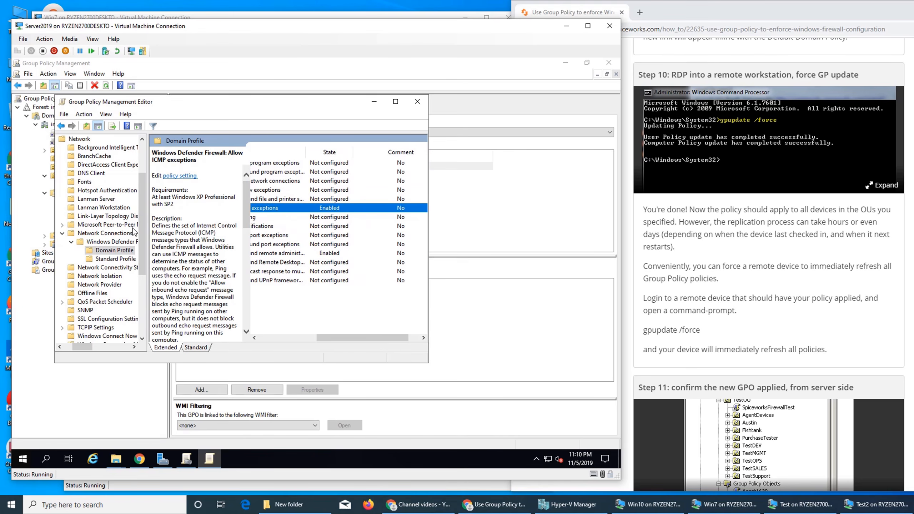
{"action": "left_click", "coordinate": [105, 242]}
{"action": "left_click", "coordinate": [111, 251]}
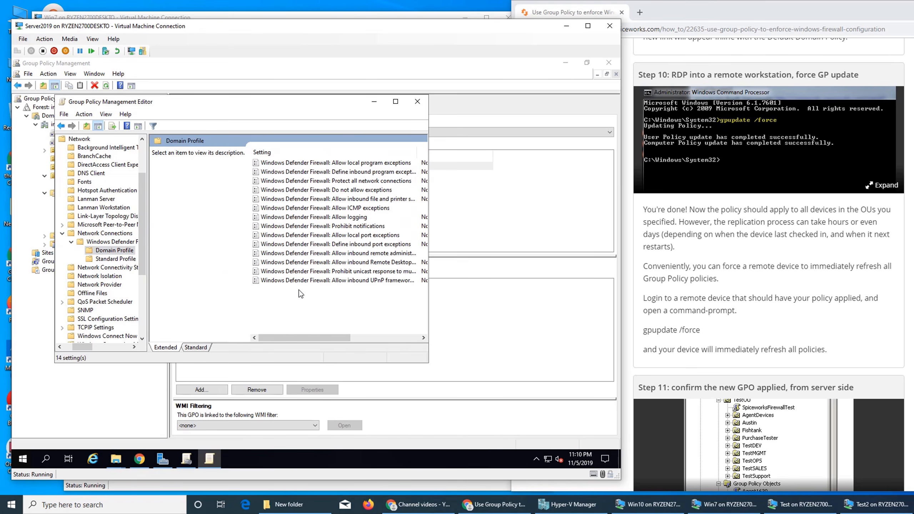
{"action": "mouse_move", "coordinate": [302, 338]}
{"action": "left_mouse_down"}
{"action": "mouse_move", "coordinate": [348, 347]}
{"action": "mouse_move", "coordinate": [300, 344]}
{"action": "left_mouse_up"}
{"action": "left_click", "coordinate": [417, 102]}
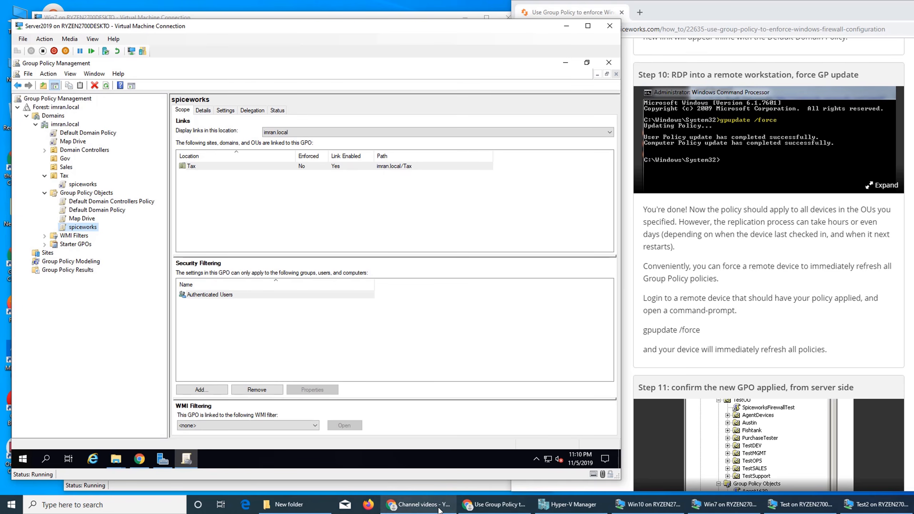
- Switch to the Win7 virtual machine and run gpupdate /force in a command prompt
{"action": "left_click", "coordinate": [725, 506]}
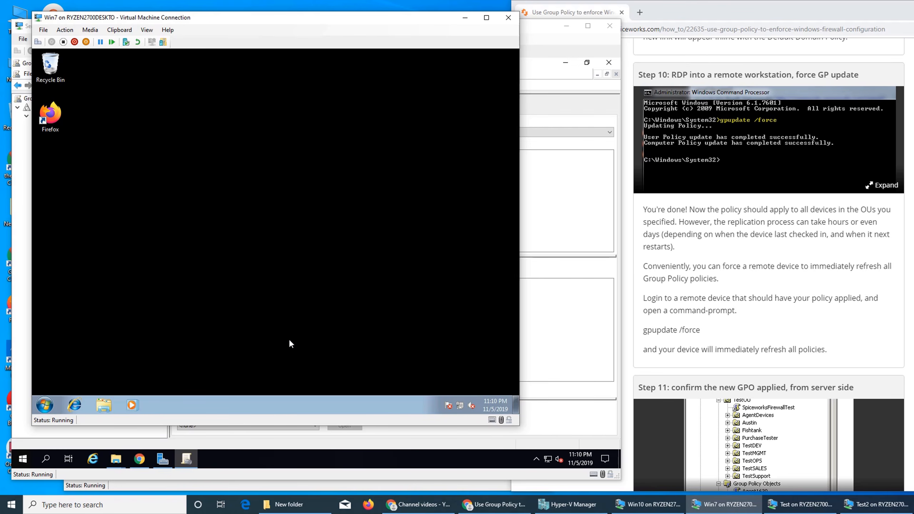
{"action": "key", "text": "super"}
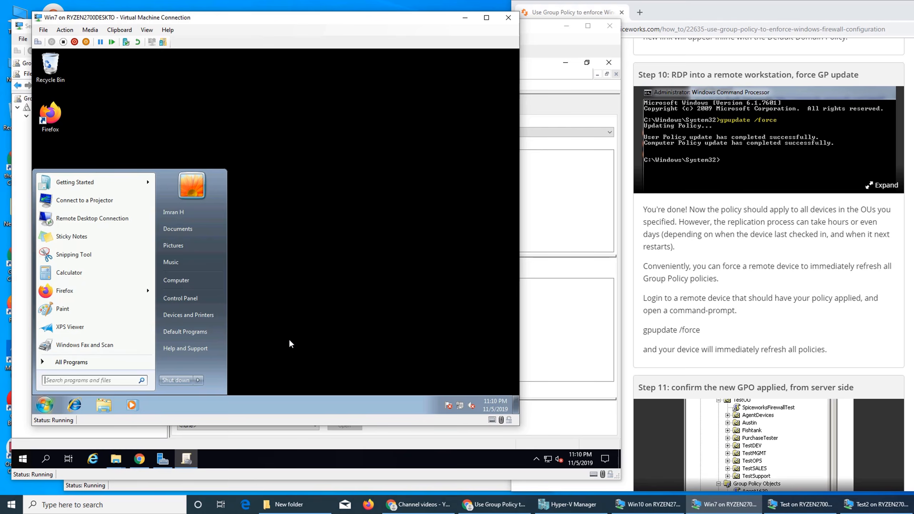
{"action": "type", "text": "cmd"}
{"action": "key", "text": "Return"}
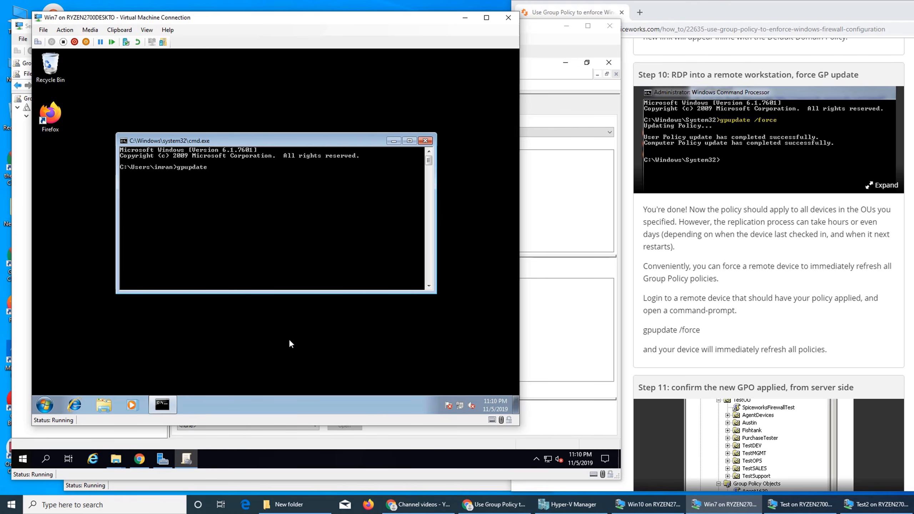
{"action": "type", "text": "gpupdate /force"}
{"action": "key", "text": "Return"}
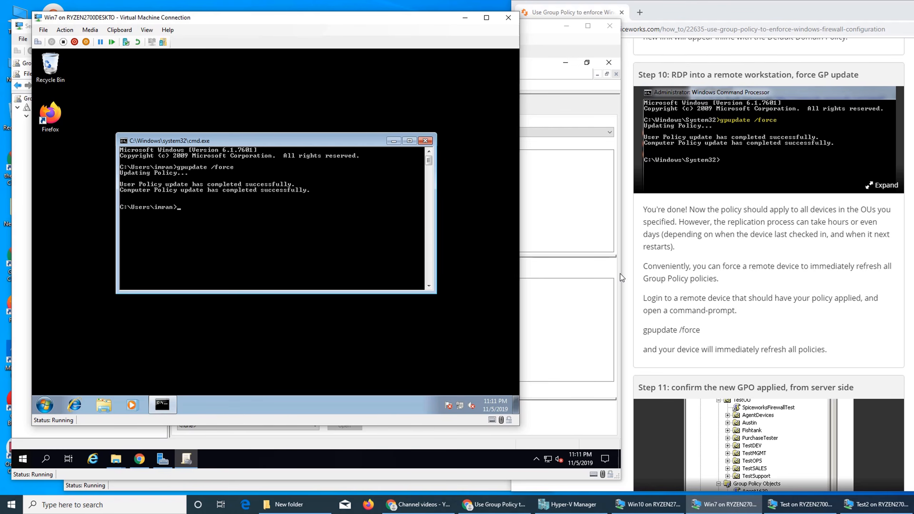
- Review the guide's steps on linking the GPO to additional OUs and forcing a policy update on a workstation
{"action": "left_click", "coordinate": [743, 311]}
{"action": "scroll", "coordinate": [743, 312], "scroll_direction": "up", "scroll_amount": 5}
{"action": "scroll", "coordinate": [743, 311], "scroll_direction": "up", "scroll_amount": 2}
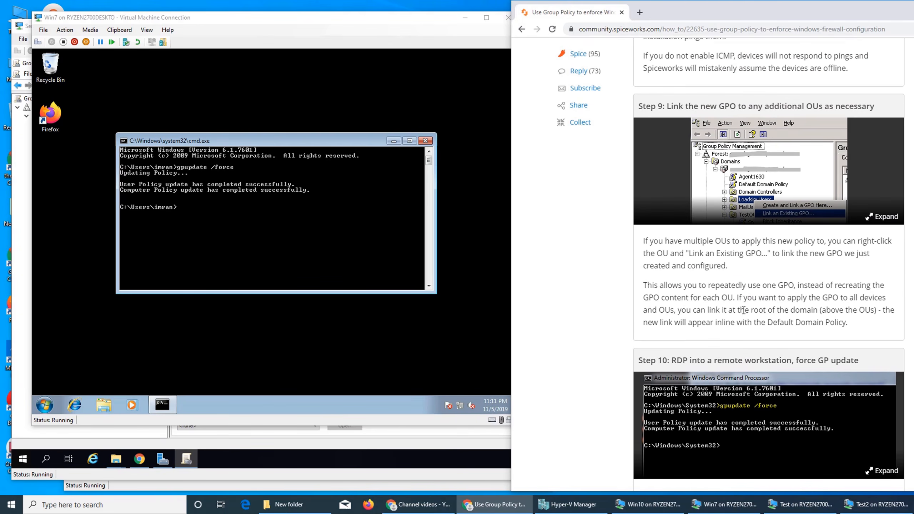
{"action": "scroll", "coordinate": [744, 310], "scroll_direction": "down", "scroll_amount": 5}
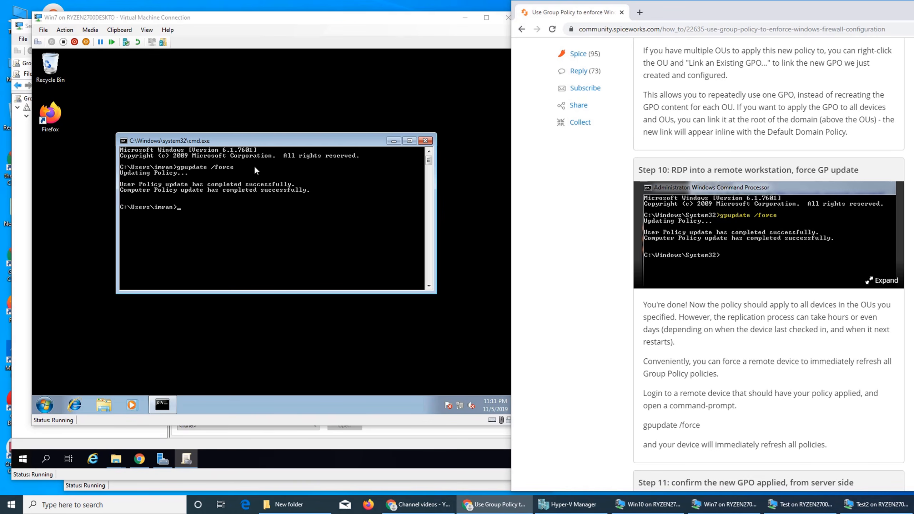
{"action": "left_click", "coordinate": [481, 508]}
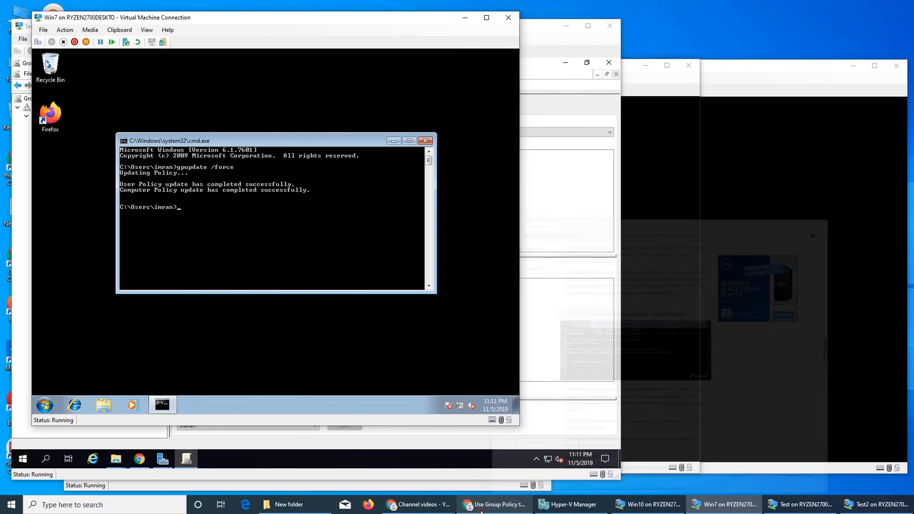
{"action": "left_click", "coordinate": [480, 507]}
{"action": "left_click", "coordinate": [419, 504]}
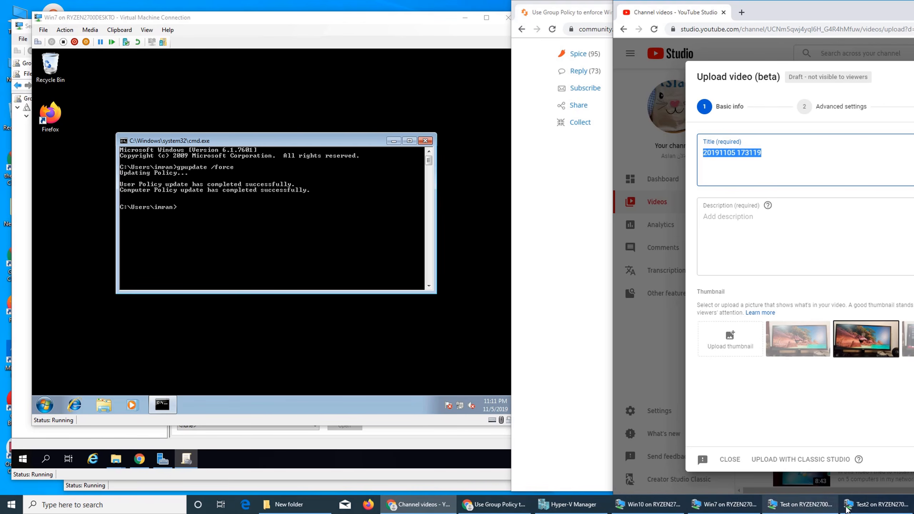
- Return to the Server2019 virtual machine and examine the spiceworks GPO's link to the Tax OU
{"action": "left_click", "coordinate": [913, 504]}
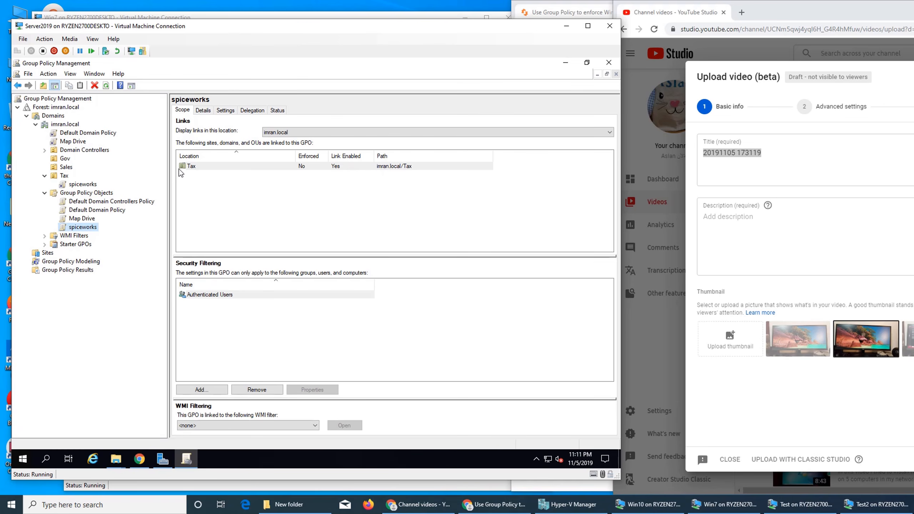
{"action": "left_click", "coordinate": [197, 166]}
{"action": "left_click", "coordinate": [271, 197]}
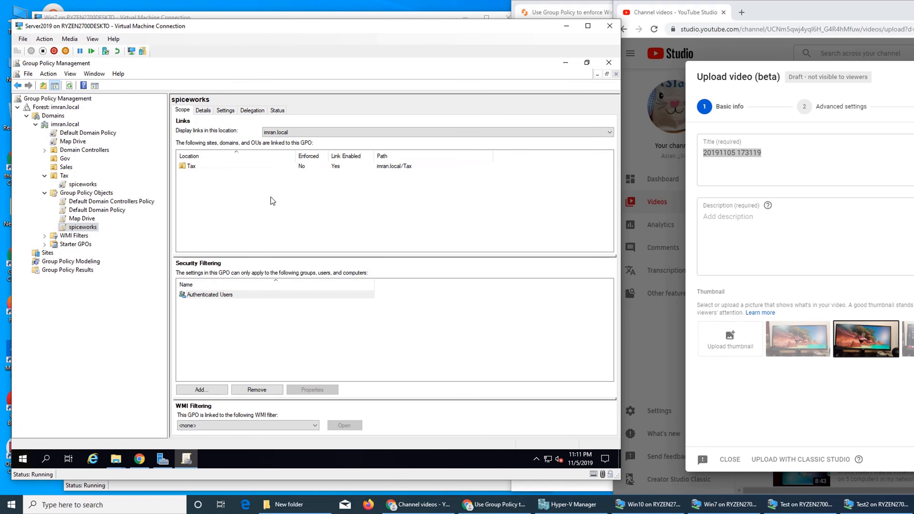
{"action": "right_click", "coordinate": [196, 168]}
{"action": "left_click", "coordinate": [413, 194]}
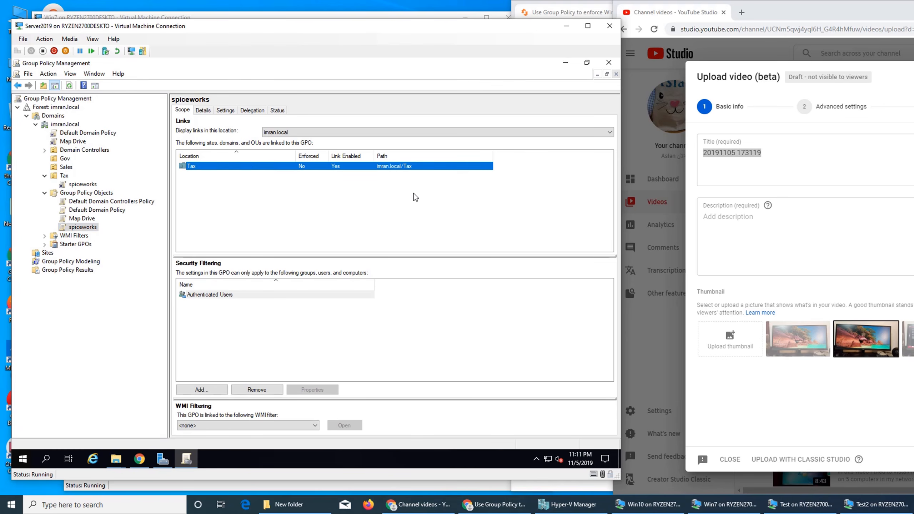
- Minimize Group Policy Management, open Active Directory Users and Computers, and maximize its window
{"action": "left_click", "coordinate": [565, 63]}
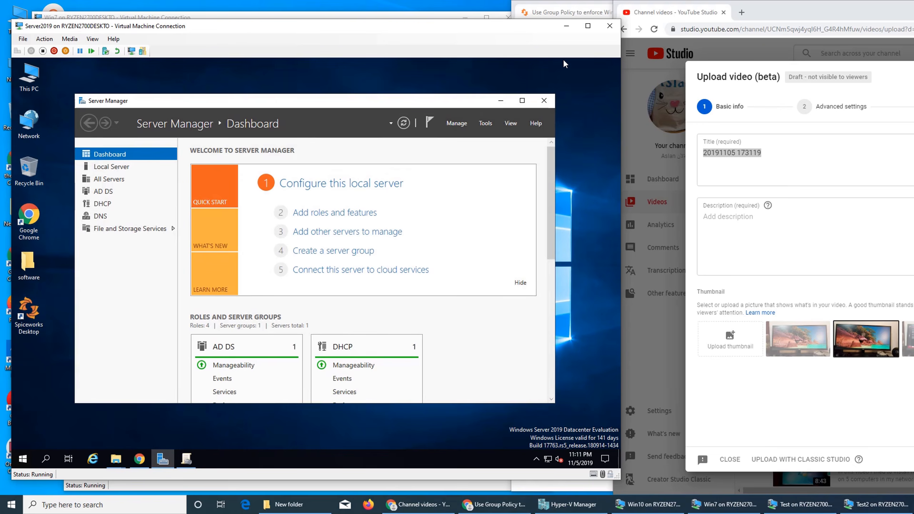
{"action": "left_click", "coordinate": [485, 123]}
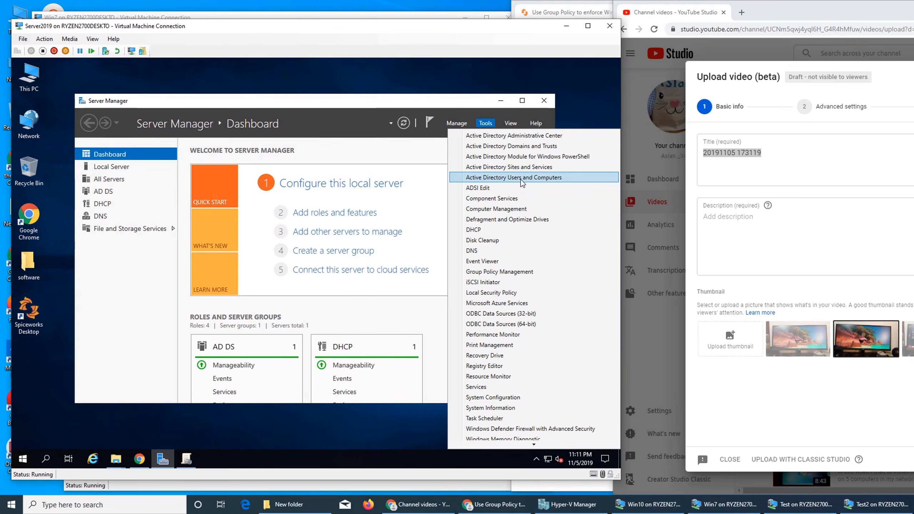
{"action": "left_click", "coordinate": [521, 179]}
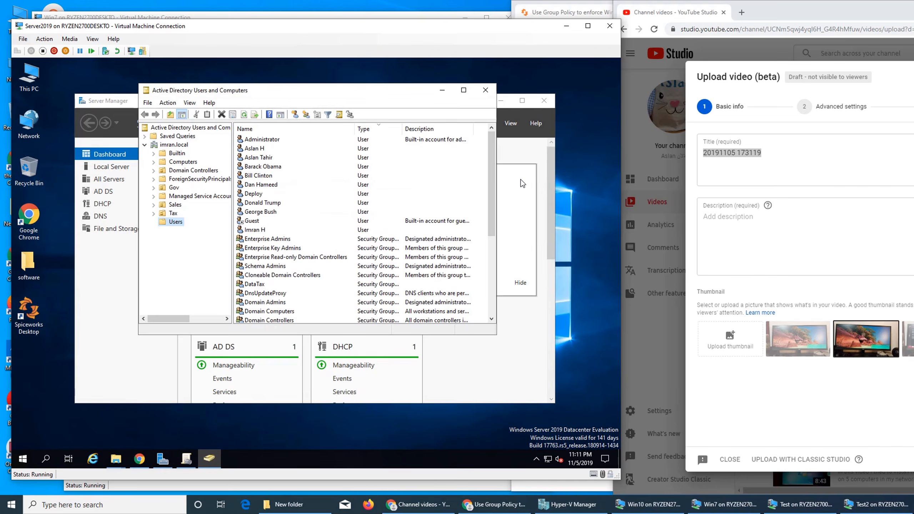
{"action": "left_click", "coordinate": [464, 91]}
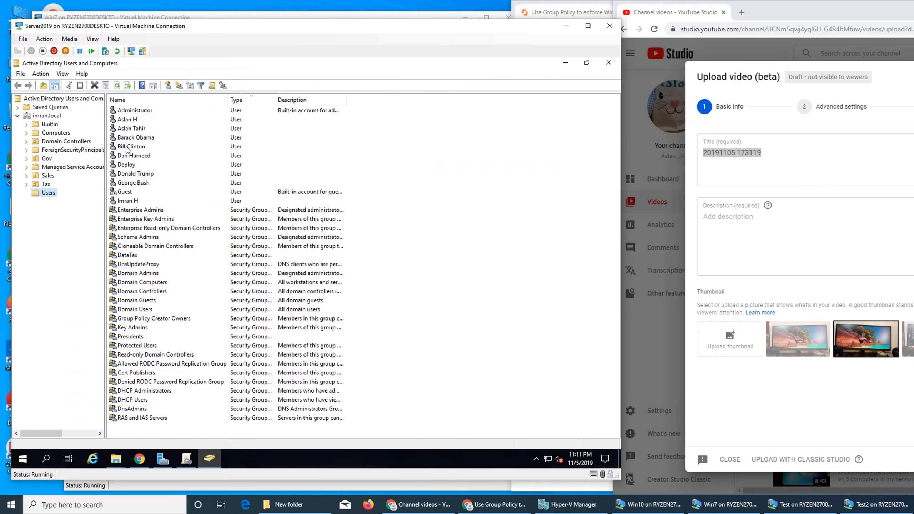
- Examine the contents of the Tax OU and the actions available for it
{"action": "left_click", "coordinate": [40, 185]}
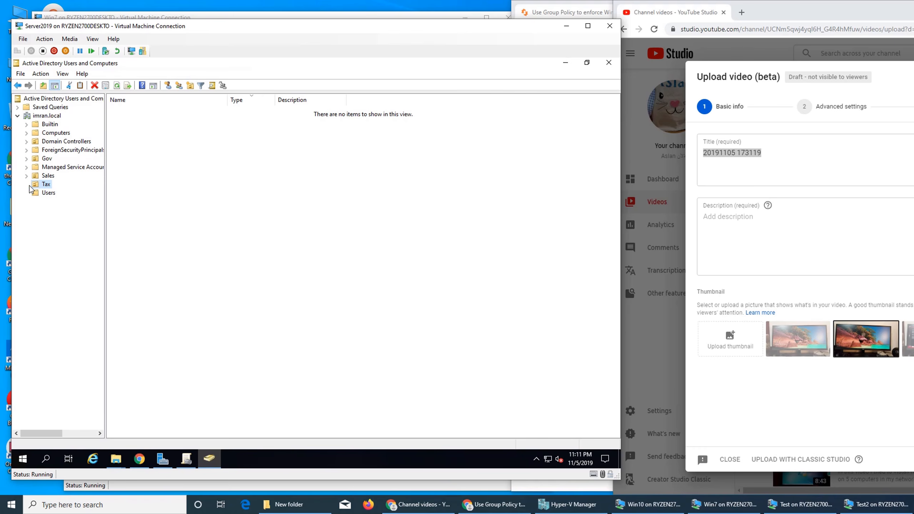
{"action": "right_click", "coordinate": [43, 185]}
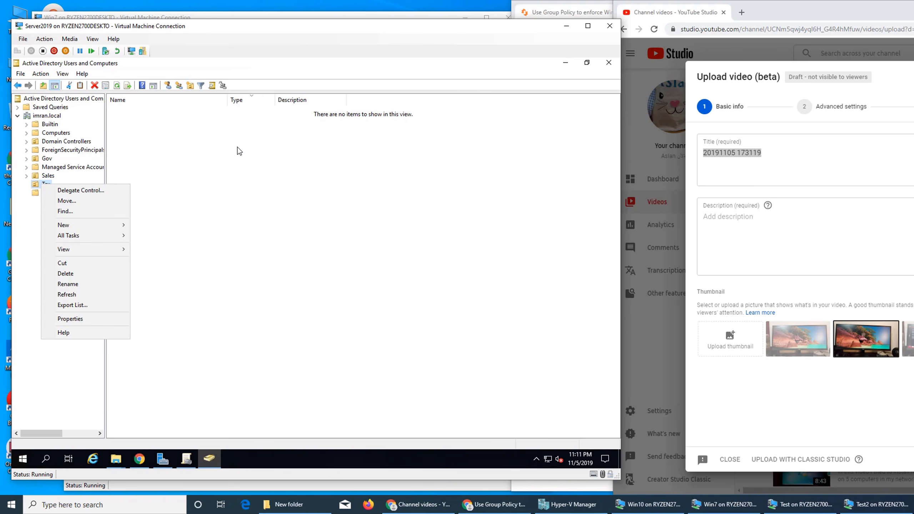
{"action": "right_click", "coordinate": [237, 147]}
{"action": "left_click", "coordinate": [190, 170]}
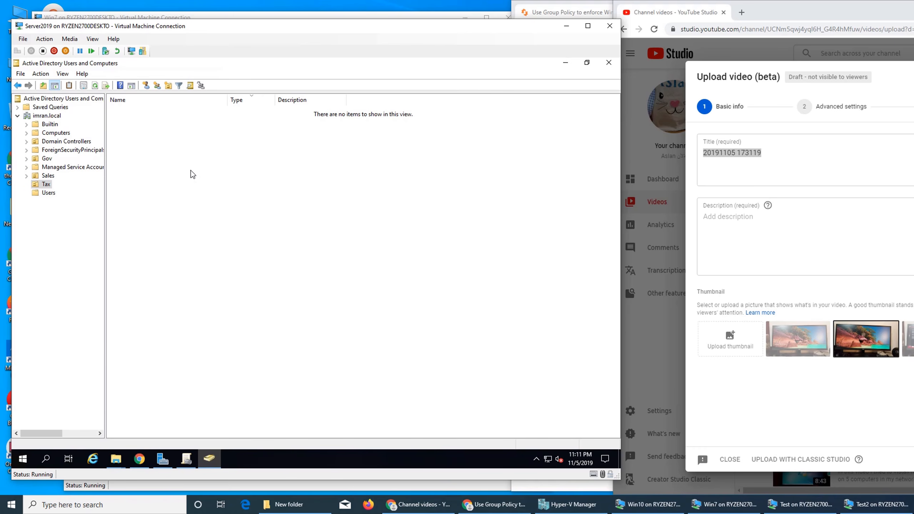
{"action": "right_click", "coordinate": [185, 171]}
{"action": "left_click", "coordinate": [167, 165]}
- Move all the computers from the Computers container into the Tax OU, check them there, and minimize the Server2019 virtual machine
{"action": "left_click", "coordinate": [35, 133]}
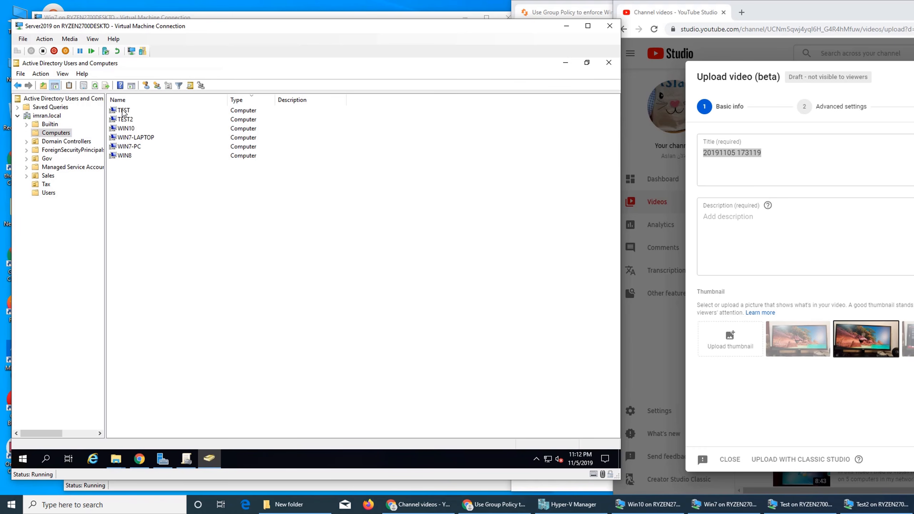
{"action": "left_click", "coordinate": [124, 111]}
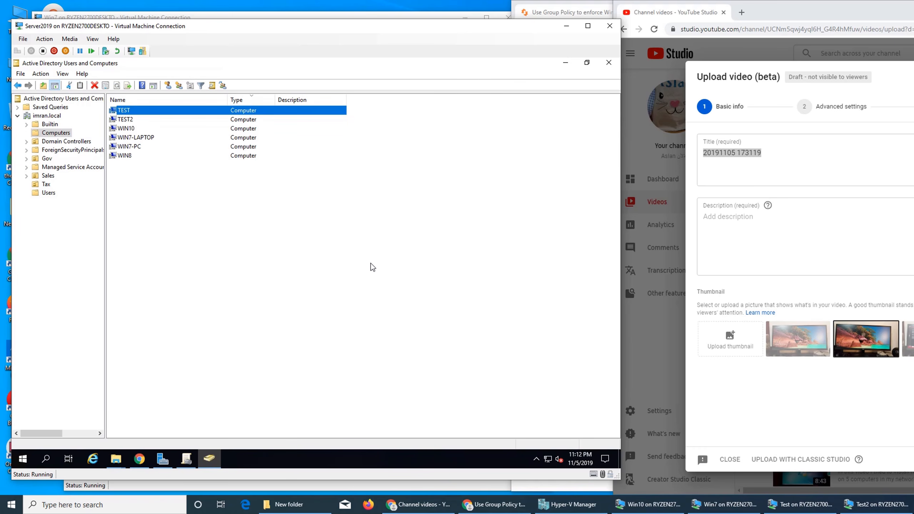
{"action": "key", "text": "shift+Down"}
{"action": "key", "text": "shift+Down"}
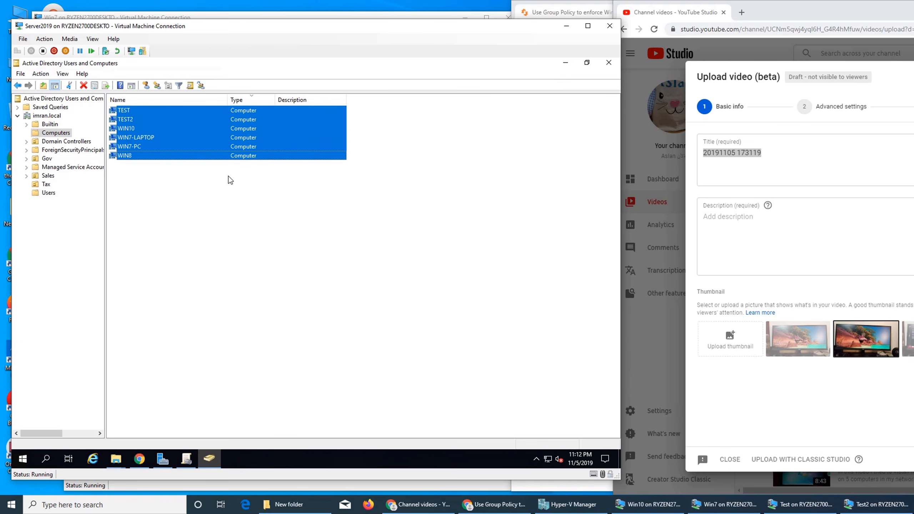
{"action": "right_click", "coordinate": [185, 137]}
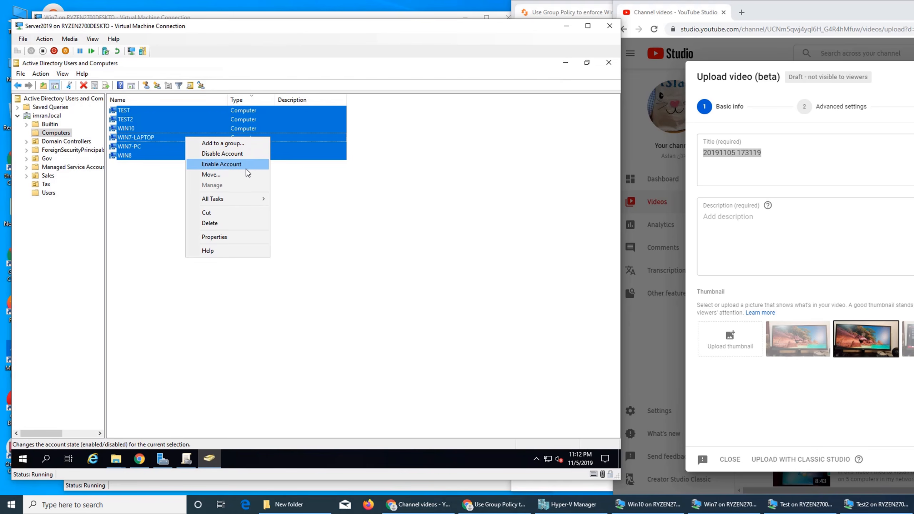
{"action": "left_click", "coordinate": [241, 175]}
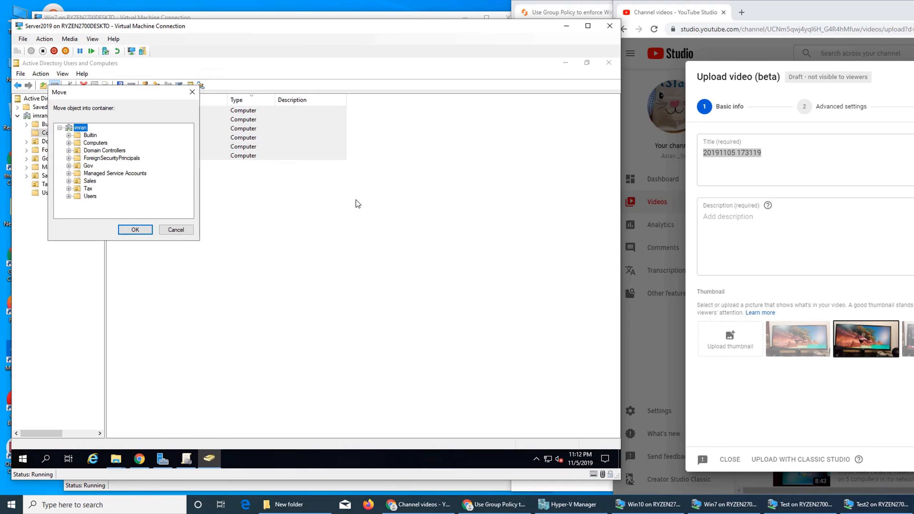
{"action": "left_click", "coordinate": [79, 189]}
{"action": "left_click", "coordinate": [135, 230]}
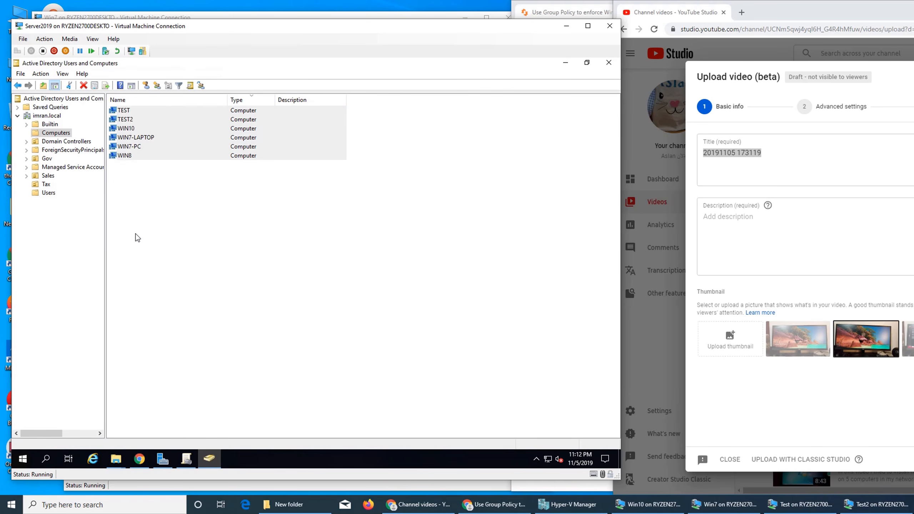
{"action": "left_click", "coordinate": [47, 185]}
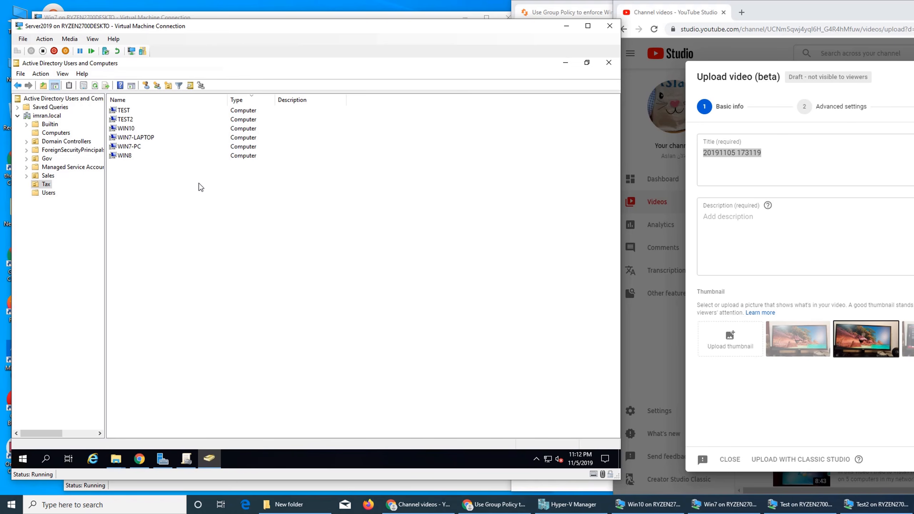
{"action": "left_click", "coordinate": [566, 25]}
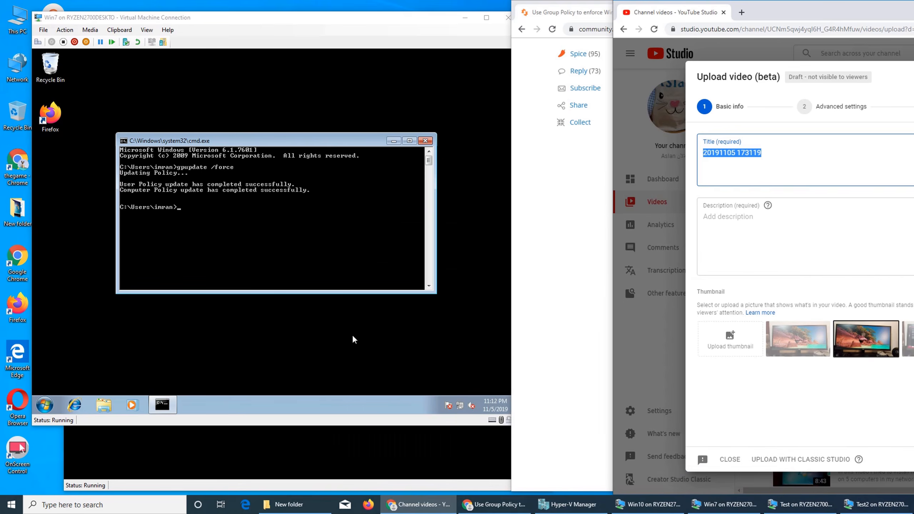
- Force a Group Policy refresh from the Win7 virtual machine's command prompt with gpupdate /force
{"action": "left_click", "coordinate": [225, 242]}
{"action": "type", "text": "gpupdate /f"}
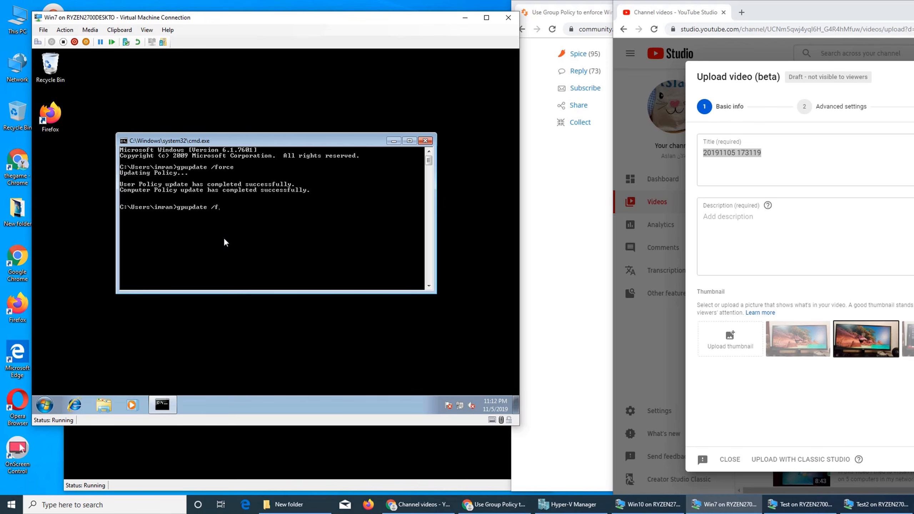
{"action": "type", "text": "orce"}
{"action": "key", "text": "Return"}
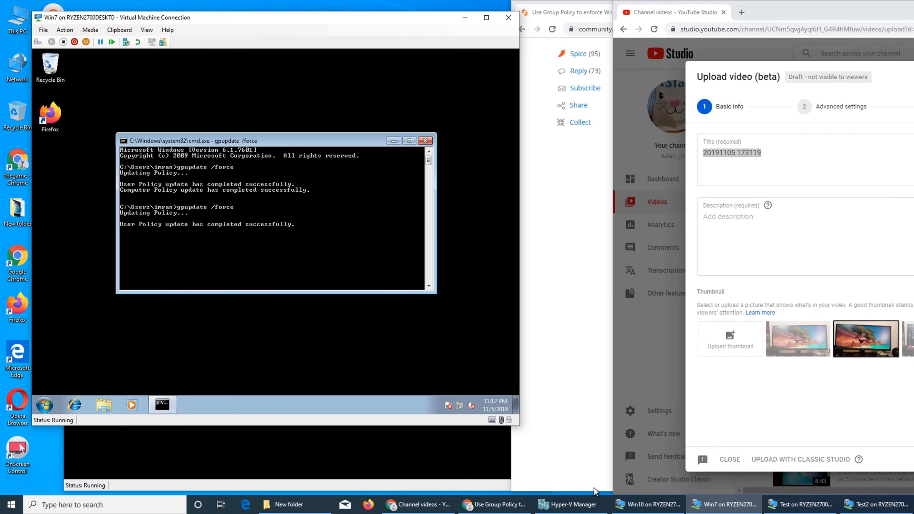
- Switch to the Spiceworks how-to in Chrome, read through Step 11 on confirming the GPO from the server, and enlarge its screenshot
{"action": "left_click", "coordinate": [482, 504]}
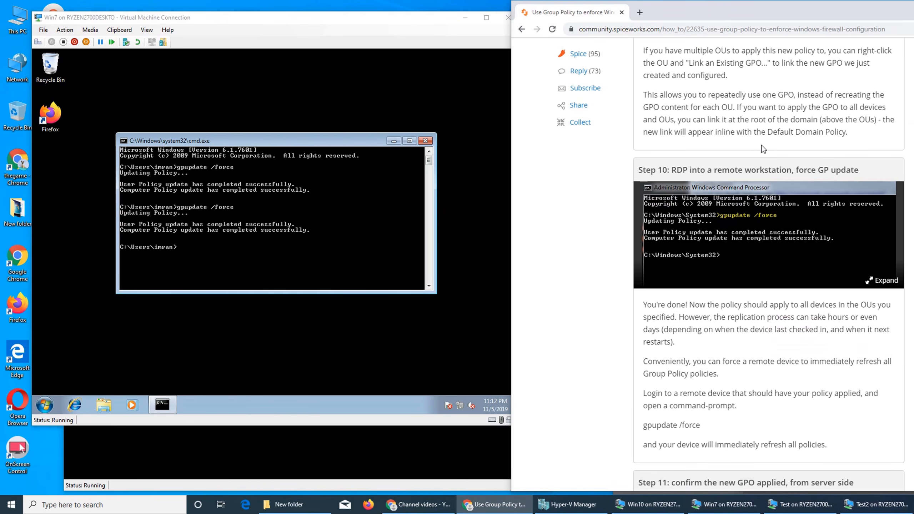
{"action": "scroll", "coordinate": [763, 149], "scroll_direction": "down", "scroll_amount": 8}
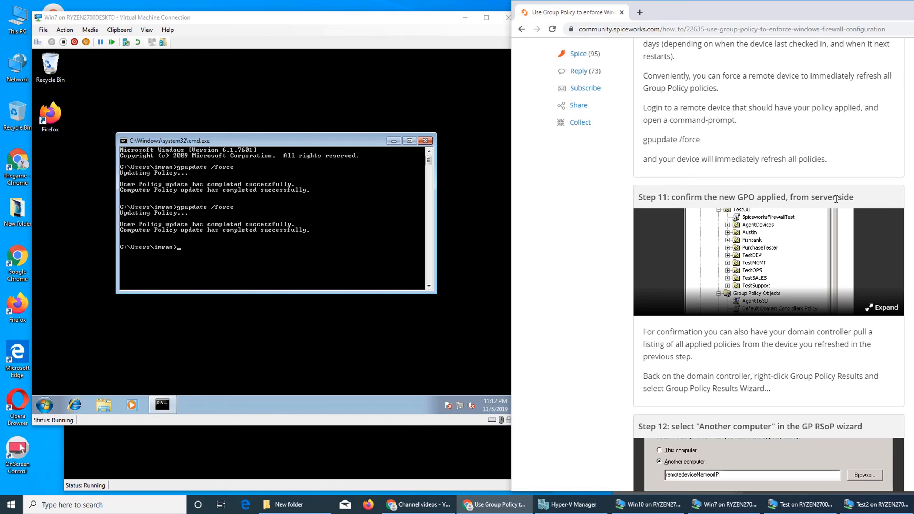
{"action": "scroll", "coordinate": [836, 198], "scroll_direction": "down", "scroll_amount": 3}
{"action": "left_click", "coordinate": [879, 216]}
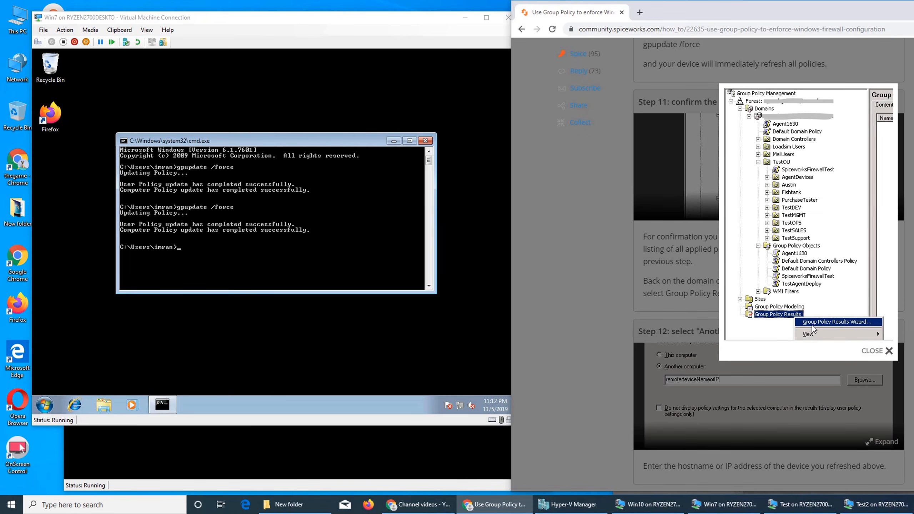
- Return to the Server2019 virtual machine, bring up Group Policy Management, and show the how-to guide beside it
{"action": "left_click", "coordinate": [627, 505]}
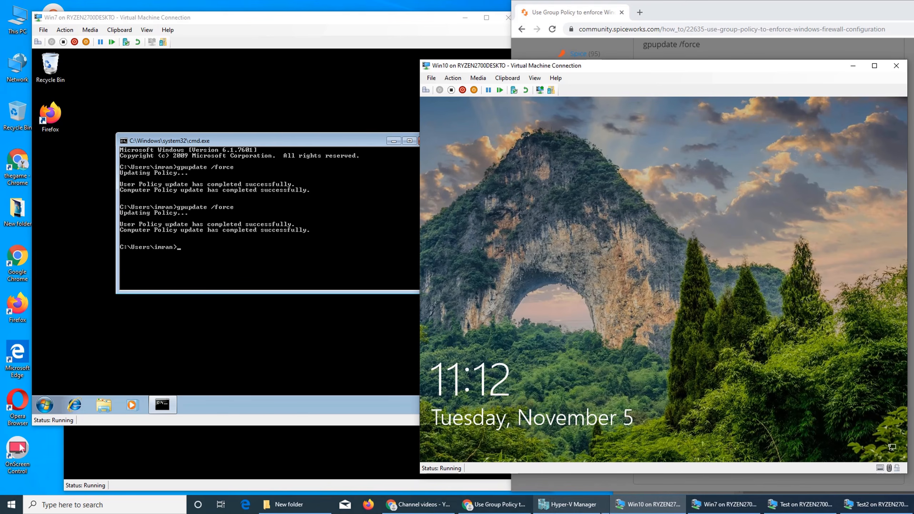
{"action": "left_click", "coordinate": [801, 507]}
{"action": "left_click", "coordinate": [913, 507]}
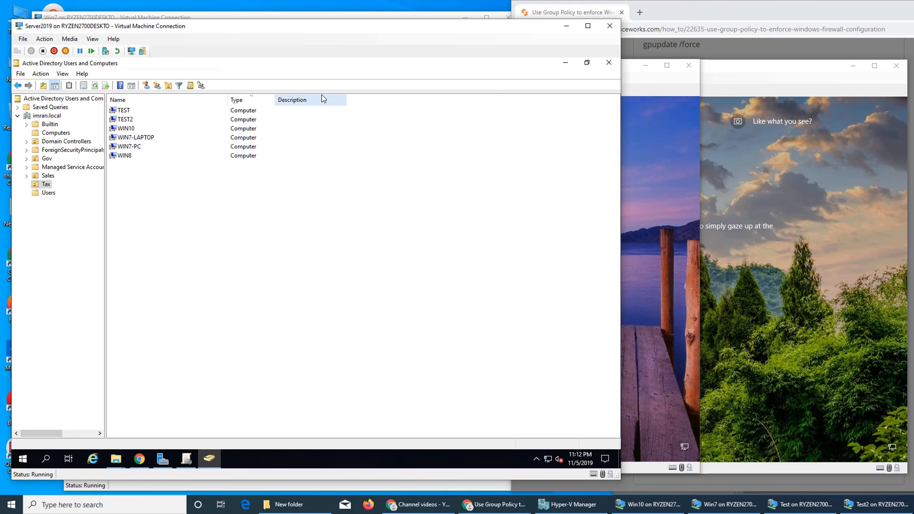
{"action": "left_click", "coordinate": [185, 461]}
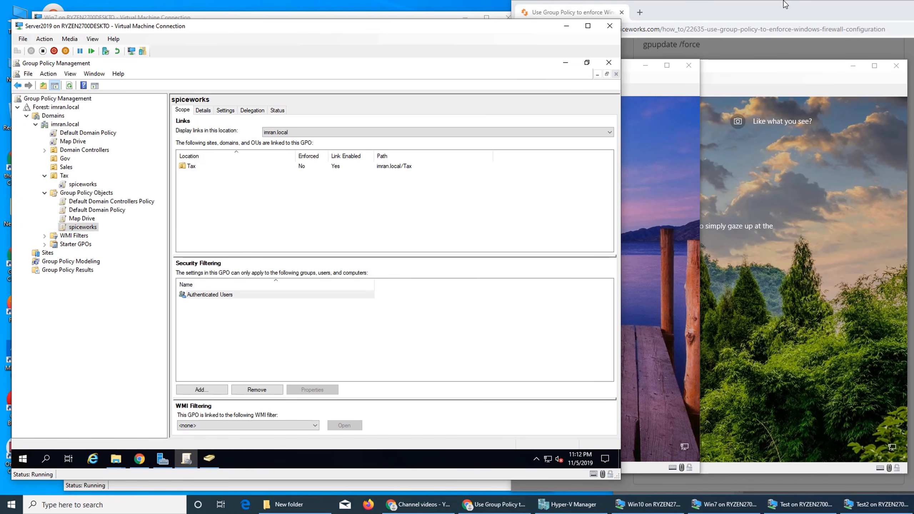
{"action": "left_click", "coordinate": [774, 10]}
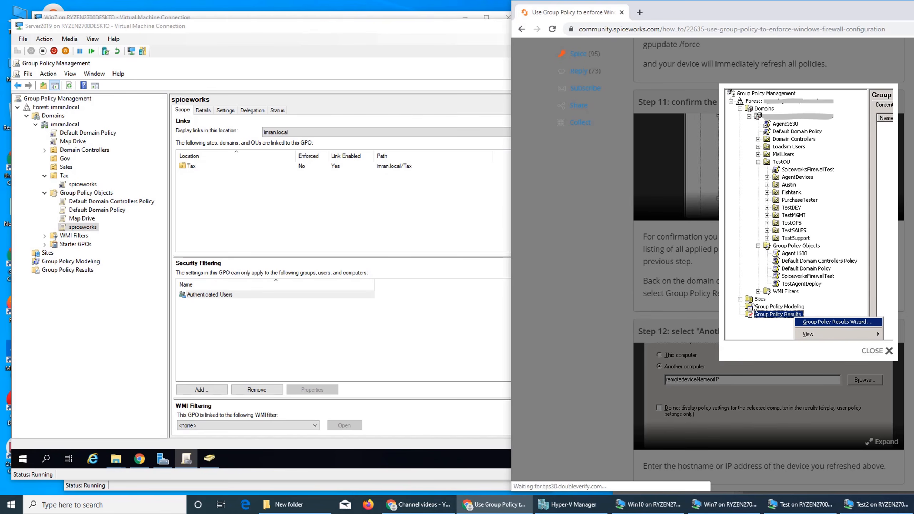
- Start the Group Policy Results Wizard, consult Step 12 of the guide, and choose another computer as the target
{"action": "left_click", "coordinate": [36, 253]}
{"action": "left_click", "coordinate": [54, 270]}
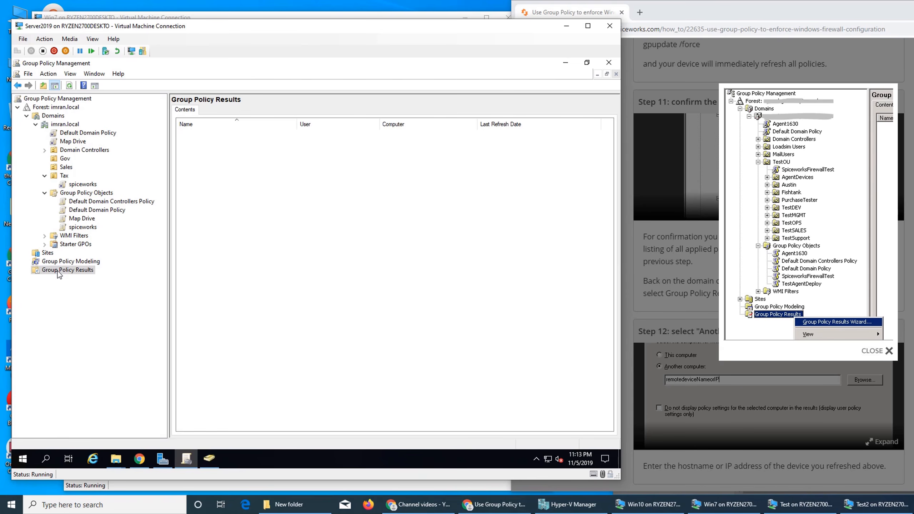
{"action": "right_click", "coordinate": [55, 272]}
{"action": "left_click", "coordinate": [65, 276]}
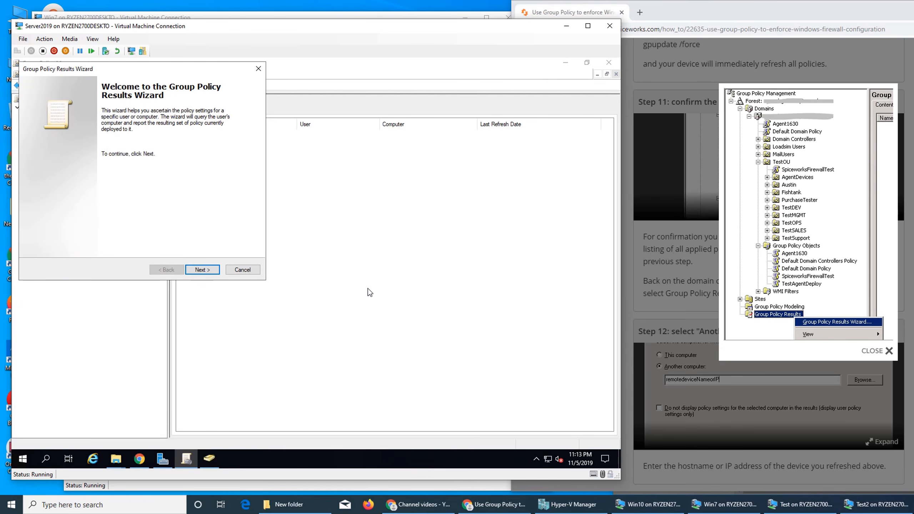
{"action": "left_click", "coordinate": [203, 270]}
{"action": "left_click", "coordinate": [888, 352]}
{"action": "scroll", "coordinate": [835, 352], "scroll_direction": "down", "scroll_amount": 6}
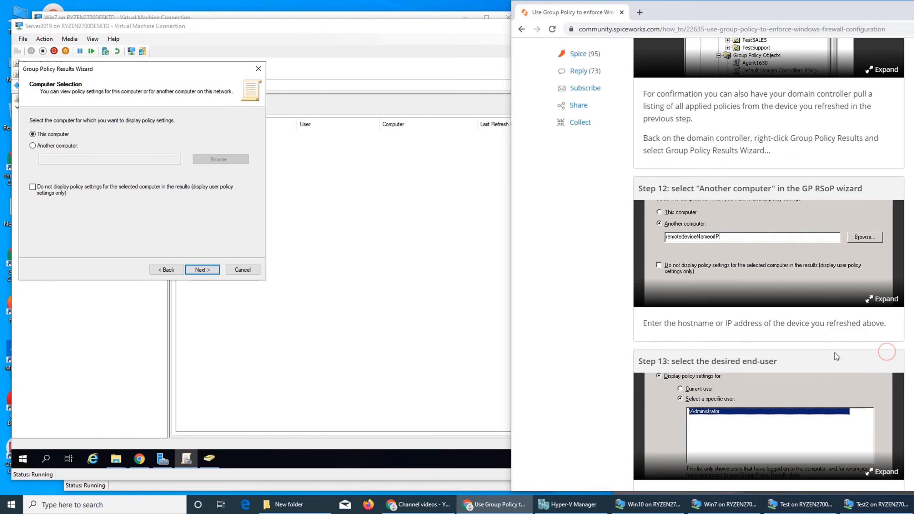
{"action": "left_click", "coordinate": [56, 157]}
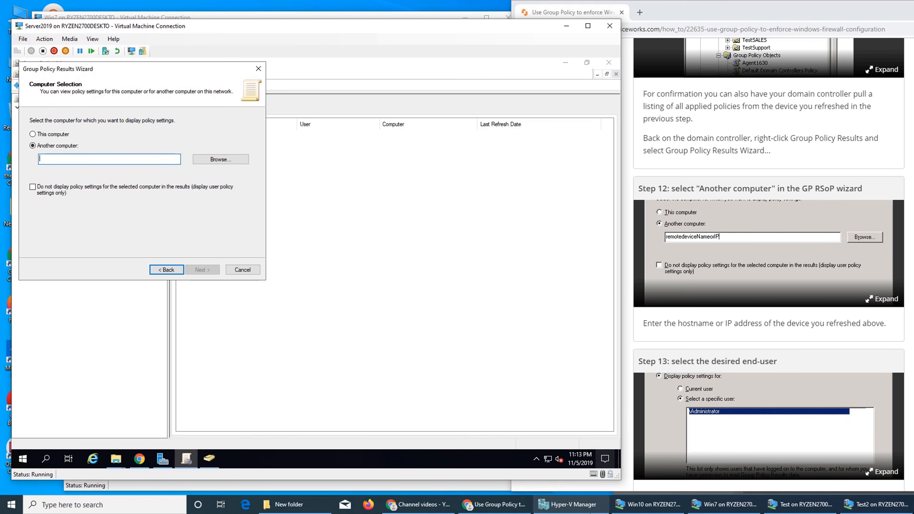
- Look up the Win7 virtual machine's IP address with ipconfig, and minimize that machine's window
{"action": "left_click", "coordinate": [718, 504]}
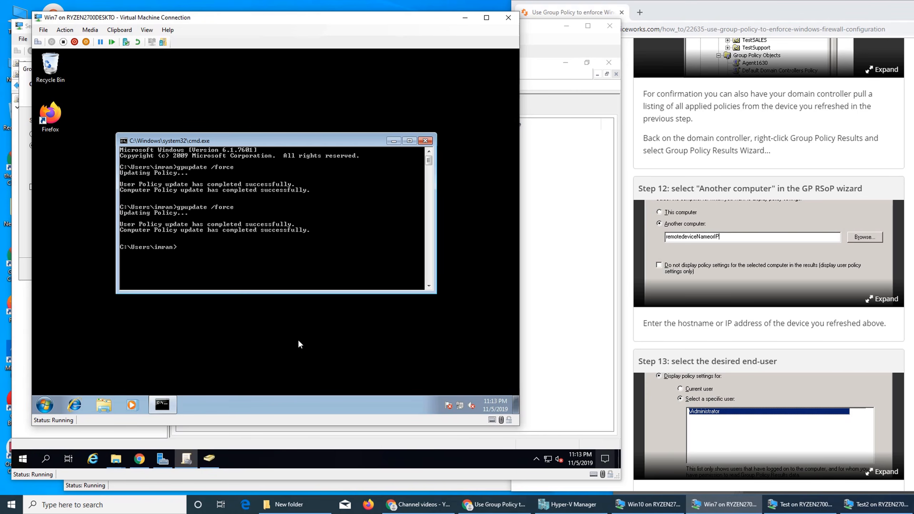
{"action": "type", "text": "ip"}
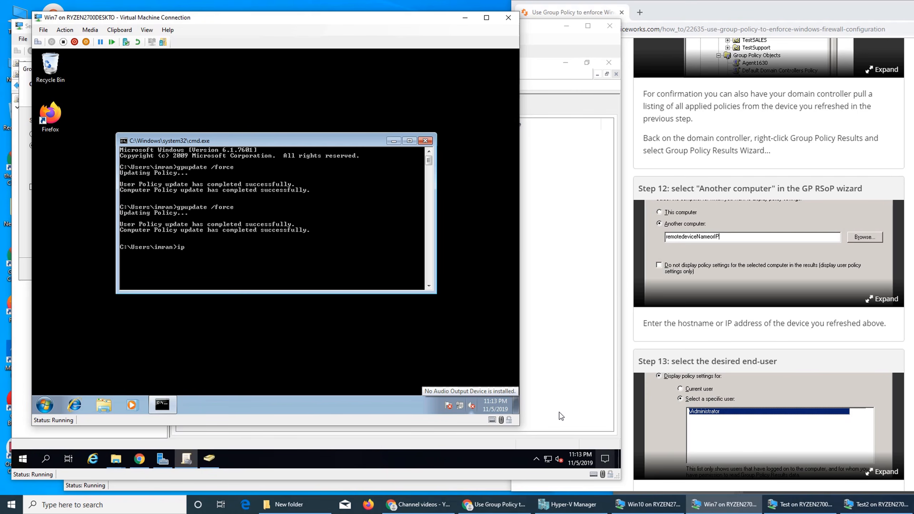
{"action": "type", "text": "config"}
{"action": "key", "text": "Return"}
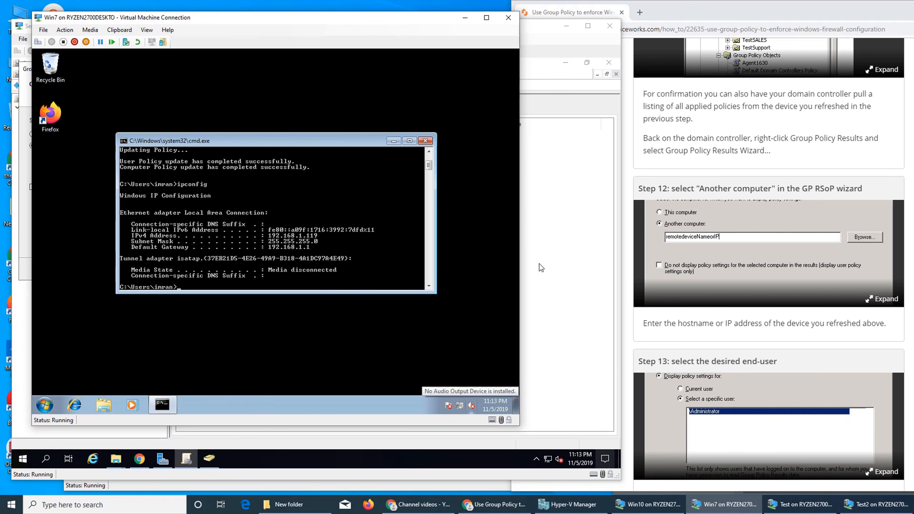
{"action": "left_click", "coordinate": [465, 17]}
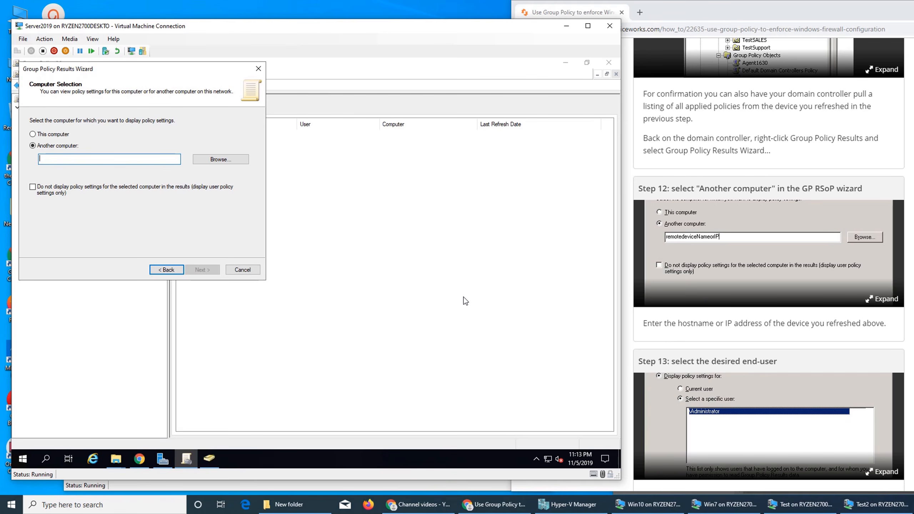
- Try win7-pc as the target computer with its local win7 user, and go back to the computer selection
{"action": "type", "text": "win7-pc"}
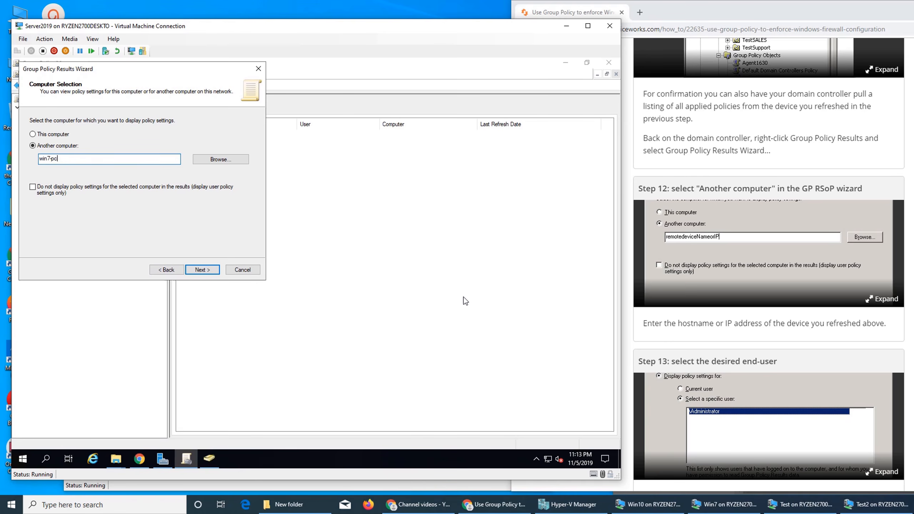
{"action": "key", "text": "Return"}
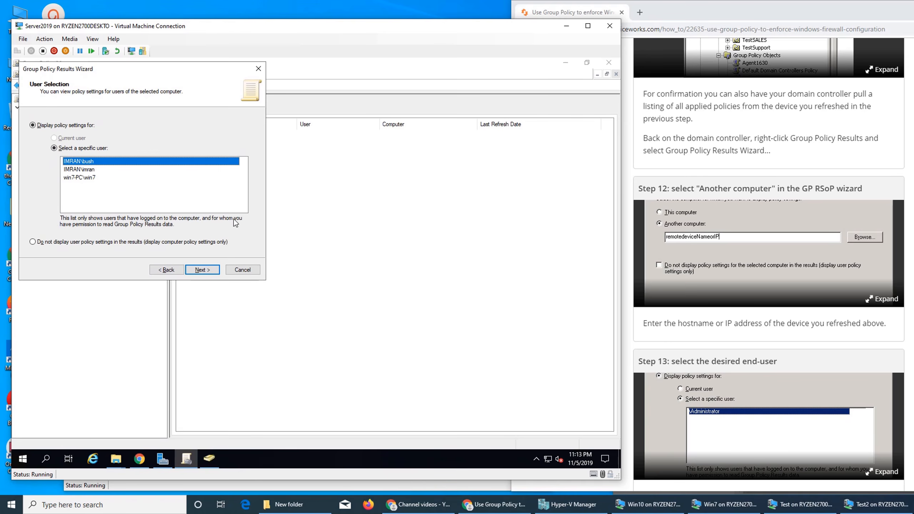
{"action": "left_click", "coordinate": [80, 179]}
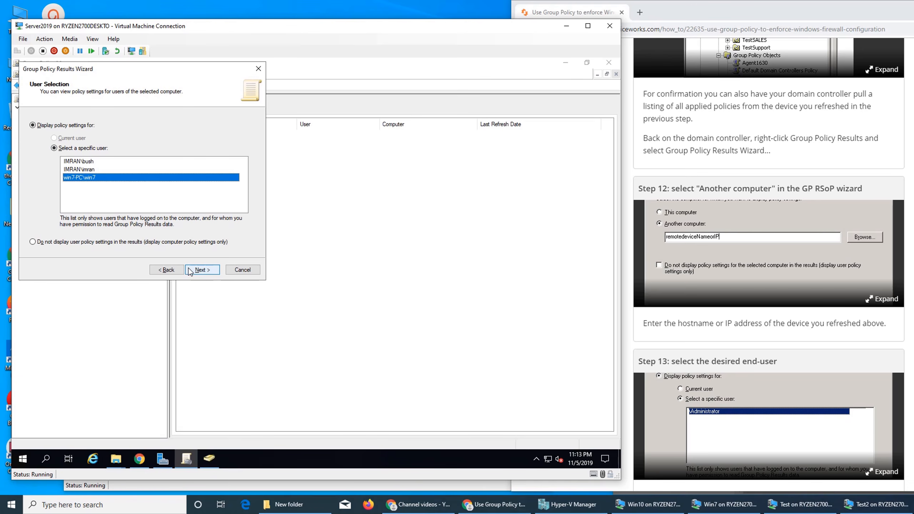
{"action": "left_click", "coordinate": [169, 270]}
- Replace the target computer with 192.168.1.119 and proceed to the user selection
{"action": "left_click", "coordinate": [85, 161]}
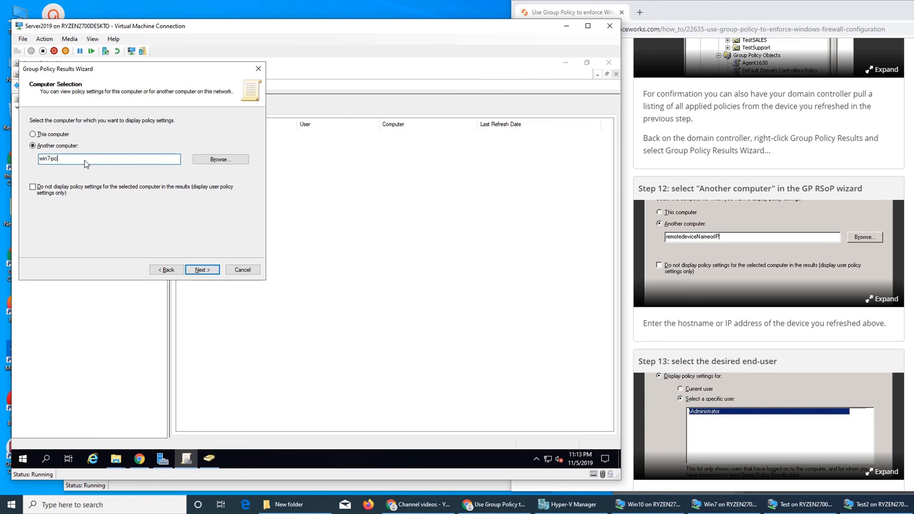
{"action": "key", "text": "BackSpace"}
{"action": "key", "text": "BackSpace"}
{"action": "key", "text": "BackSpace"}
{"action": "key", "text": "BackSpace"}
{"action": "key", "text": "BackSpace"}
{"action": "key", "text": "BackSpace"}
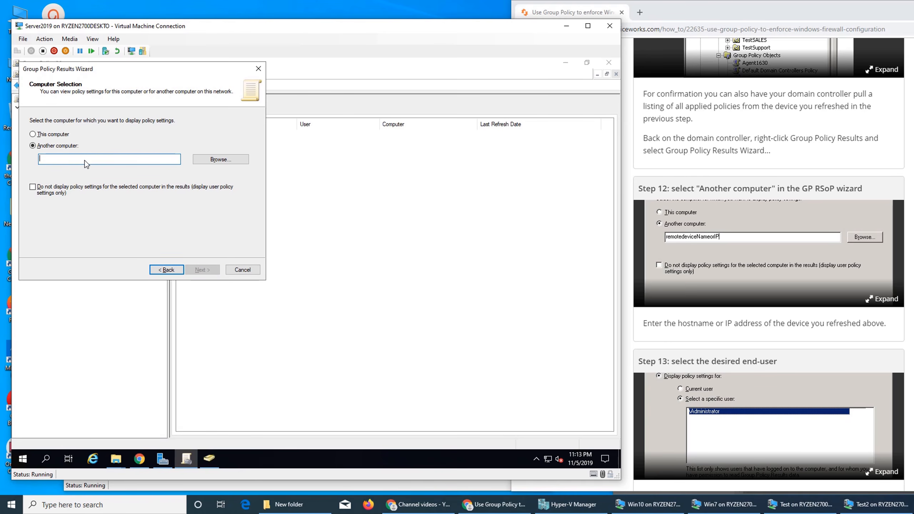
{"action": "type", "text": "192.16"}
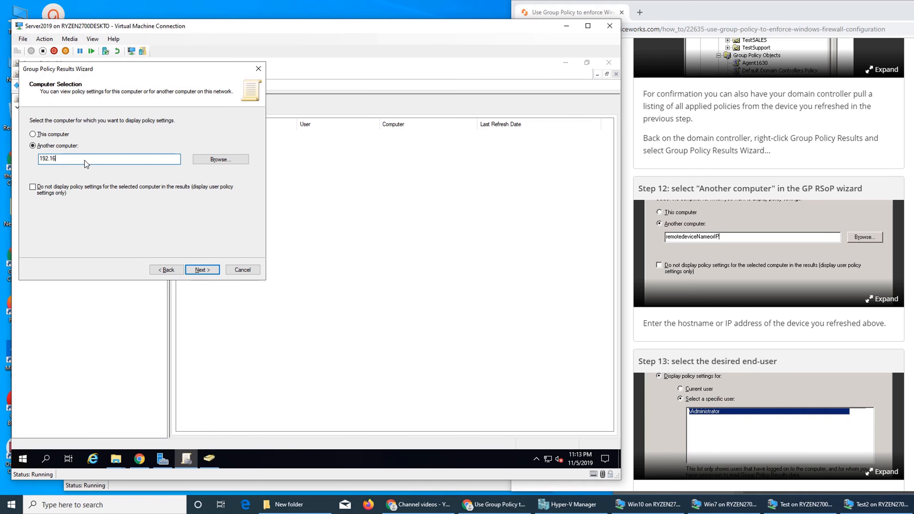
{"action": "type", "text": "8.1.119"}
{"action": "left_click", "coordinate": [207, 271]}
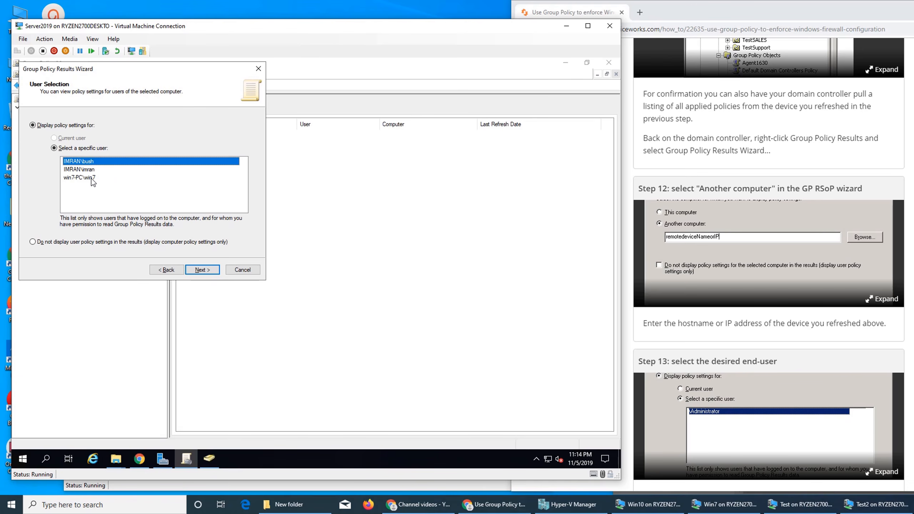
- Select the domain user signed in on the Win7 machine, finish the Group Policy Results Wizard, and dismiss the Internet Explorer security warning
{"action": "left_click", "coordinate": [80, 169]}
{"action": "left_click", "coordinate": [202, 269]}
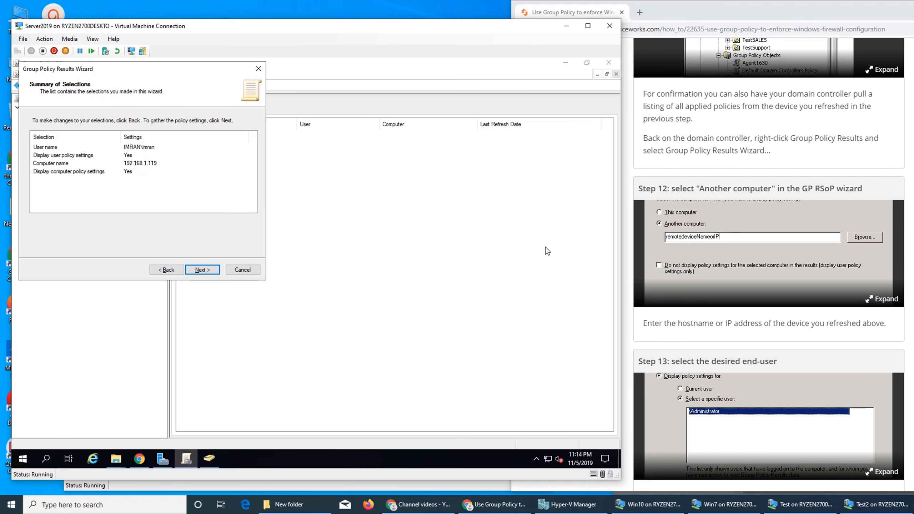
{"action": "scroll", "coordinate": [792, 312], "scroll_direction": "down", "scroll_amount": 8}
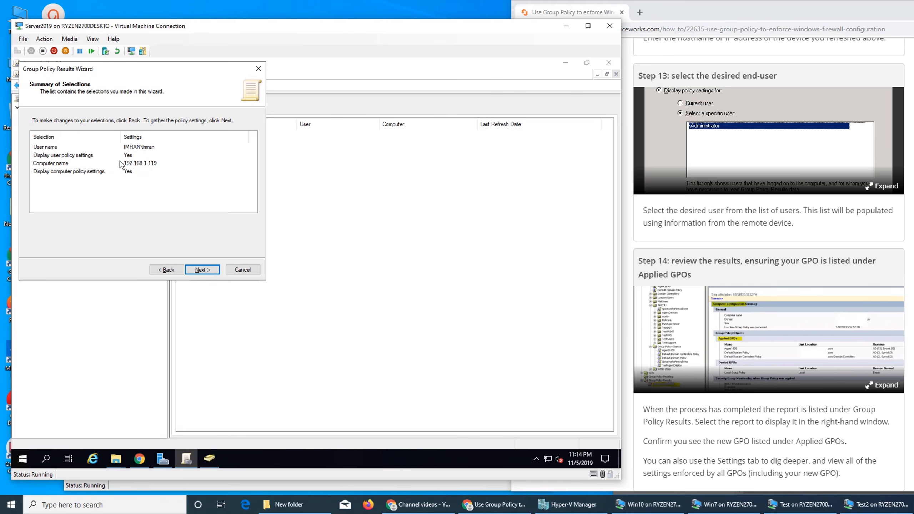
{"action": "left_click", "coordinate": [202, 270]}
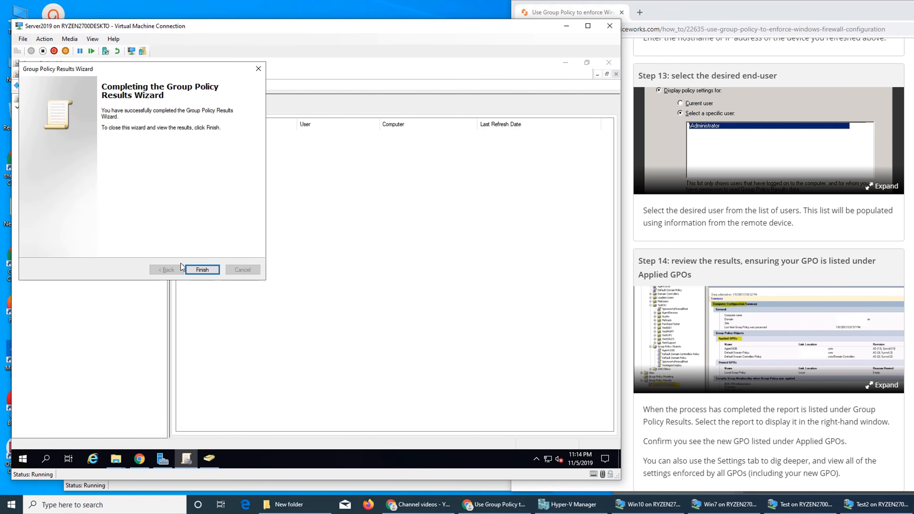
{"action": "left_click", "coordinate": [202, 270]}
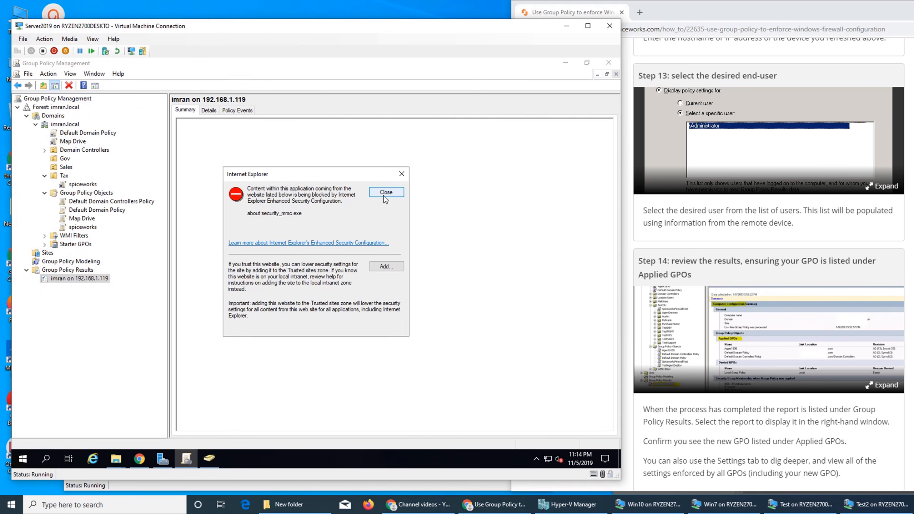
{"action": "left_click", "coordinate": [401, 175]}
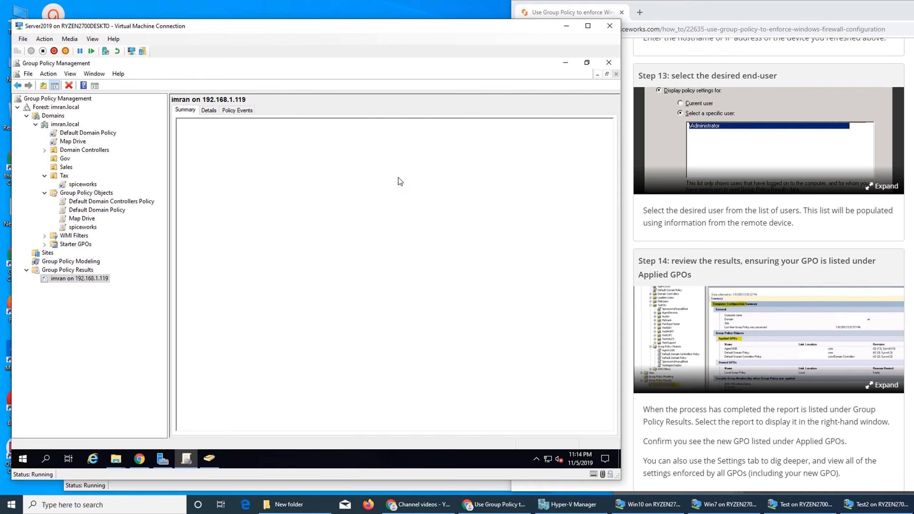
- Enlarge the step 14 example screenshot in the Spiceworks guide, and return to the Server2019 virtual machine's Group Policy Results report
{"action": "left_click", "coordinate": [815, 358]}
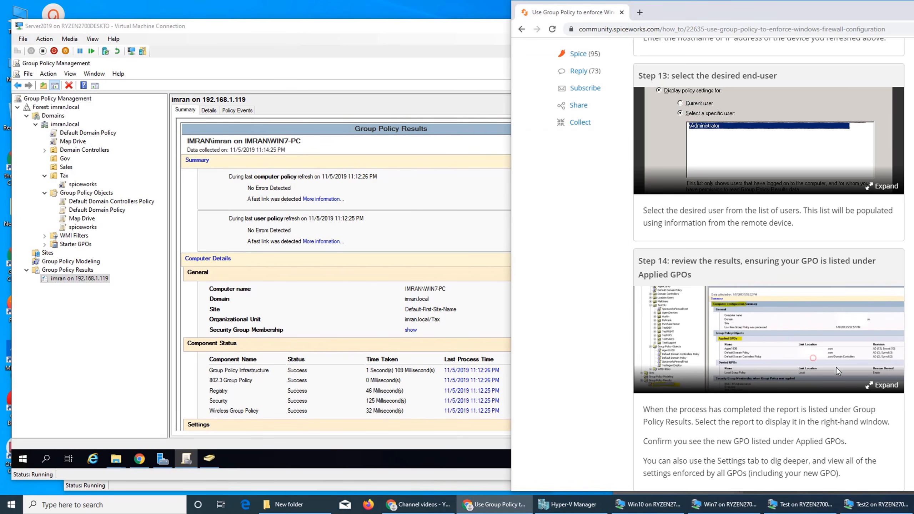
{"action": "left_click", "coordinate": [813, 358]}
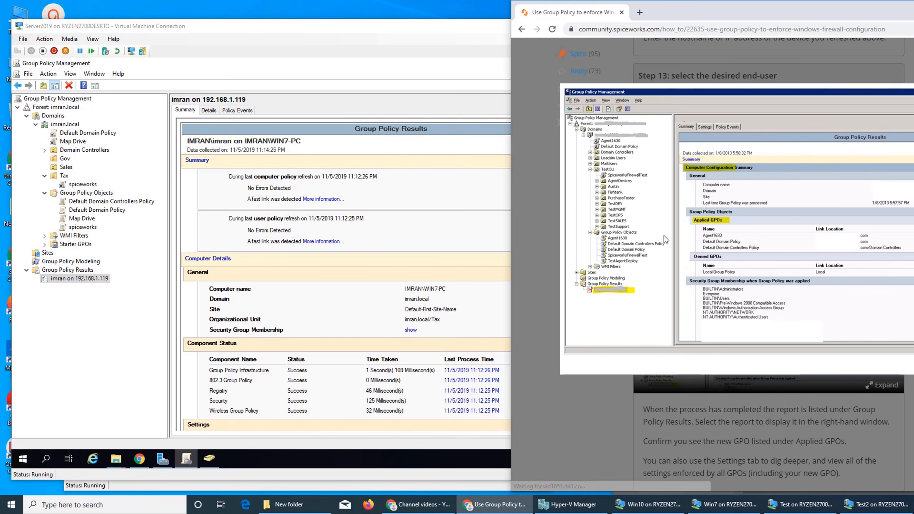
{"action": "left_click", "coordinate": [303, 284]}
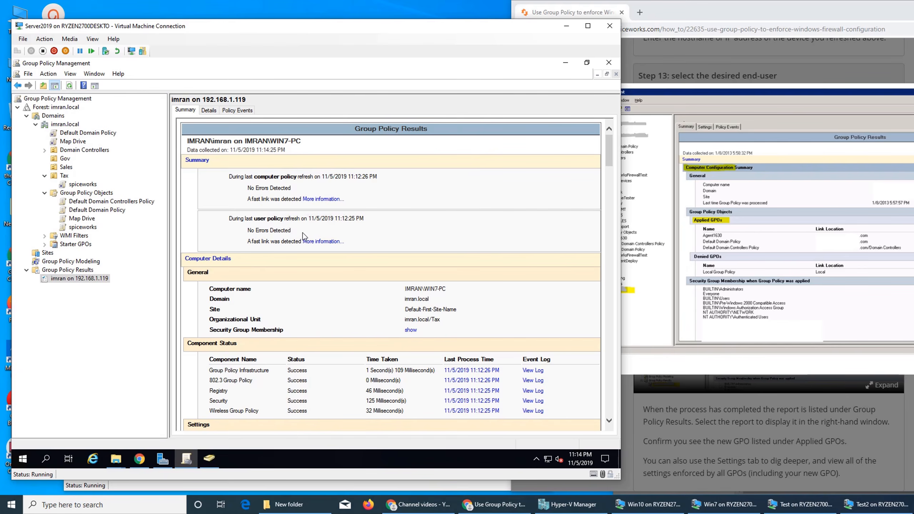
- Read through the summary report for 192.168.1.119, from the component status and policy settings down to the Applied GPOs section
{"action": "scroll", "coordinate": [386, 225], "scroll_direction": "down", "scroll_amount": 5}
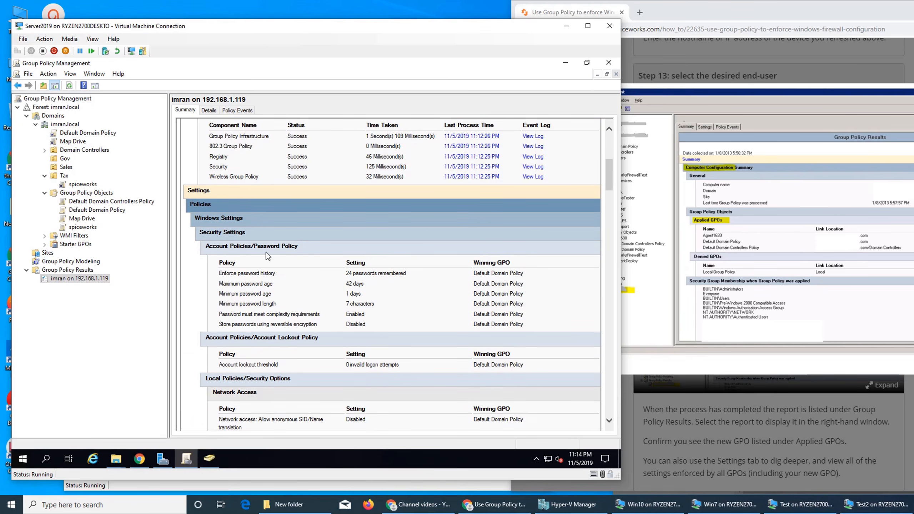
{"action": "scroll", "coordinate": [283, 256], "scroll_direction": "down", "scroll_amount": 4}
{"action": "scroll", "coordinate": [282, 255], "scroll_direction": "up", "scroll_amount": 5}
{"action": "scroll", "coordinate": [283, 256], "scroll_direction": "up", "scroll_amount": 2}
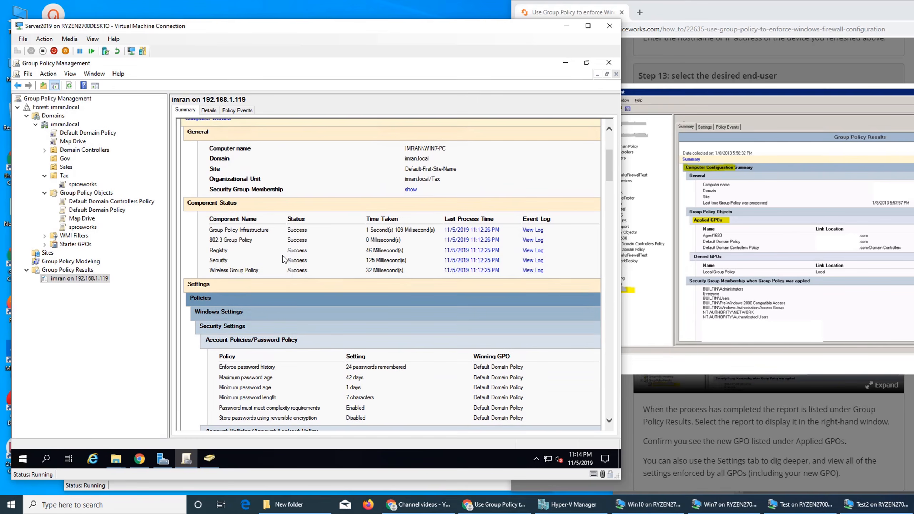
{"action": "scroll", "coordinate": [283, 256], "scroll_direction": "down", "scroll_amount": 10}
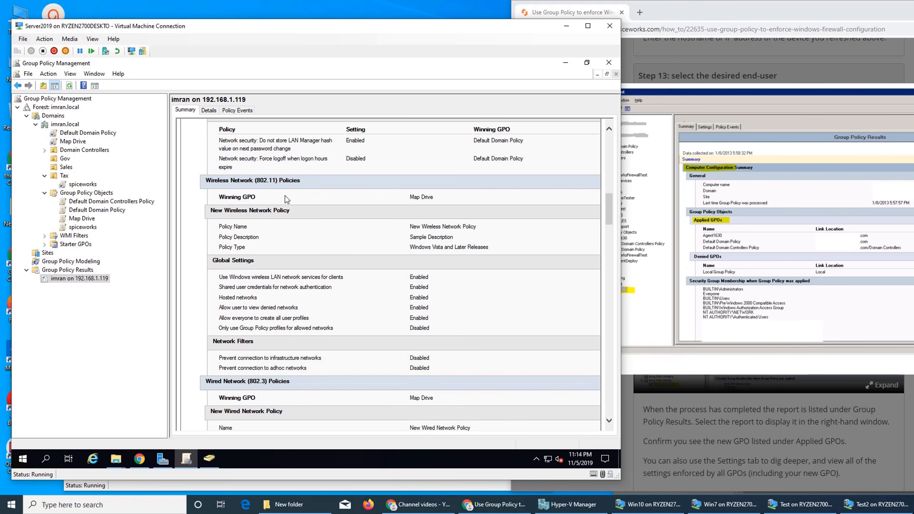
{"action": "scroll", "coordinate": [320, 233], "scroll_direction": "down", "scroll_amount": 3}
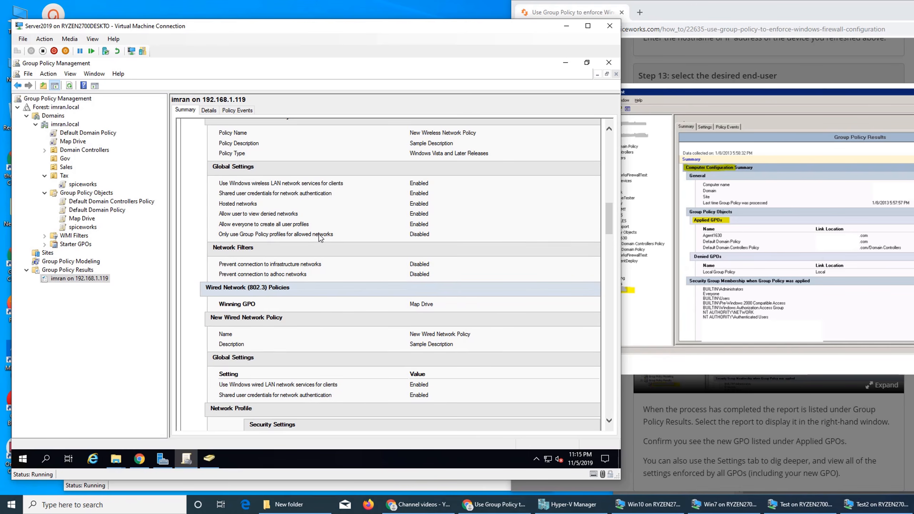
{"action": "scroll", "coordinate": [319, 238], "scroll_direction": "down", "scroll_amount": 3}
{"action": "scroll", "coordinate": [321, 238], "scroll_direction": "down", "scroll_amount": 4}
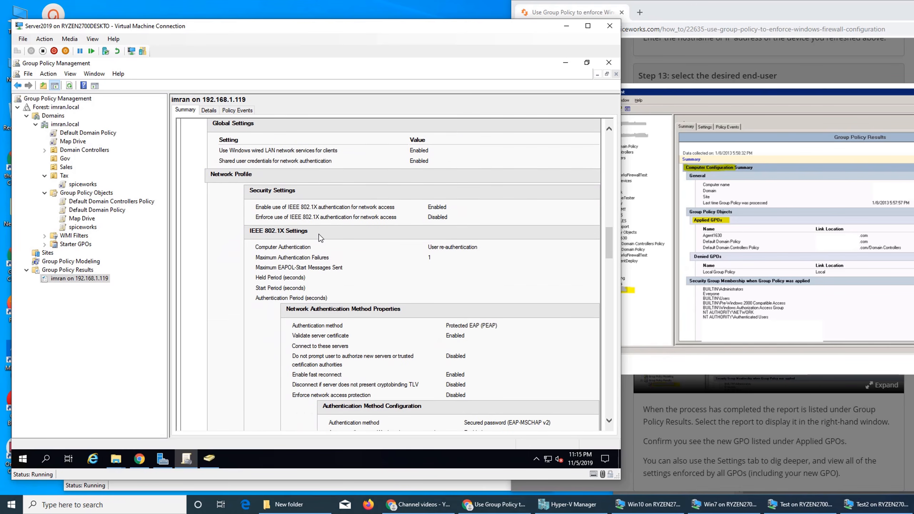
{"action": "scroll", "coordinate": [320, 238], "scroll_direction": "down", "scroll_amount": 15}
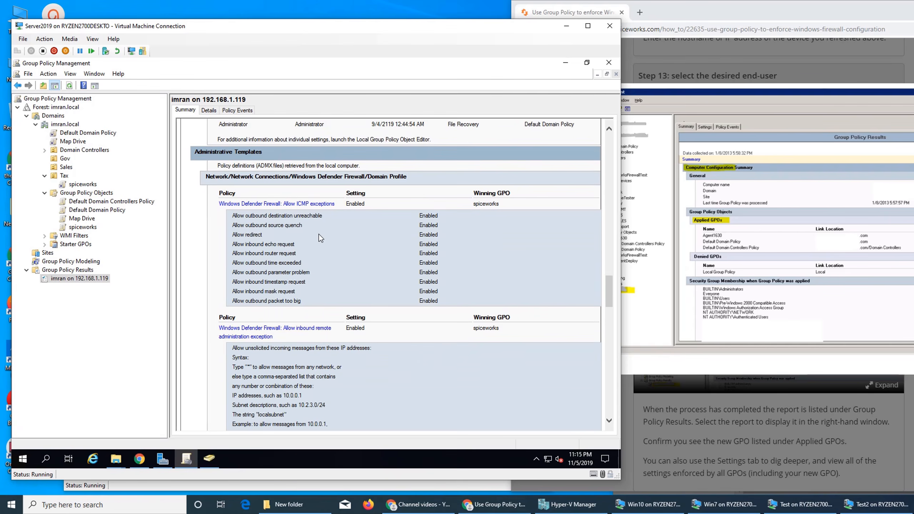
{"action": "scroll", "coordinate": [319, 238], "scroll_direction": "down", "scroll_amount": 7}
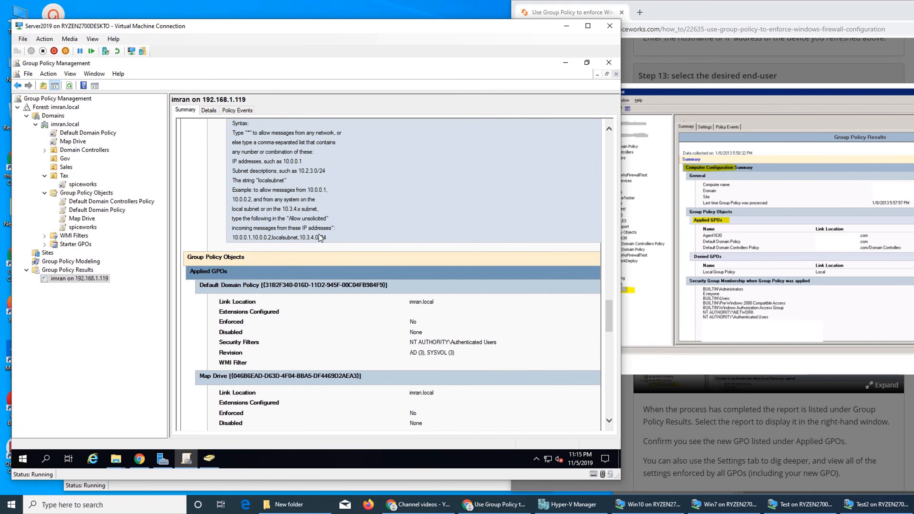
{"action": "scroll", "coordinate": [320, 238], "scroll_direction": "up", "scroll_amount": 12}
{"action": "scroll", "coordinate": [320, 238], "scroll_direction": "up", "scroll_amount": 15}
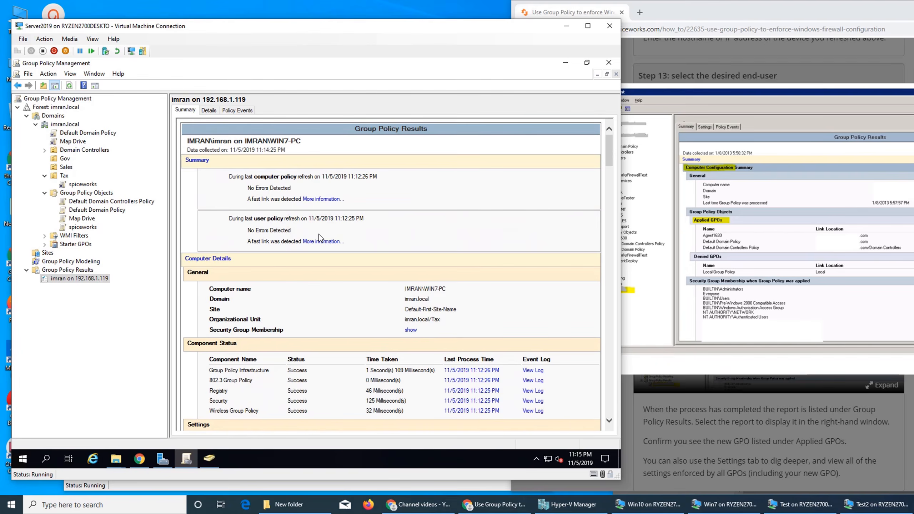
{"action": "scroll", "coordinate": [273, 245], "scroll_direction": "down", "scroll_amount": 3}
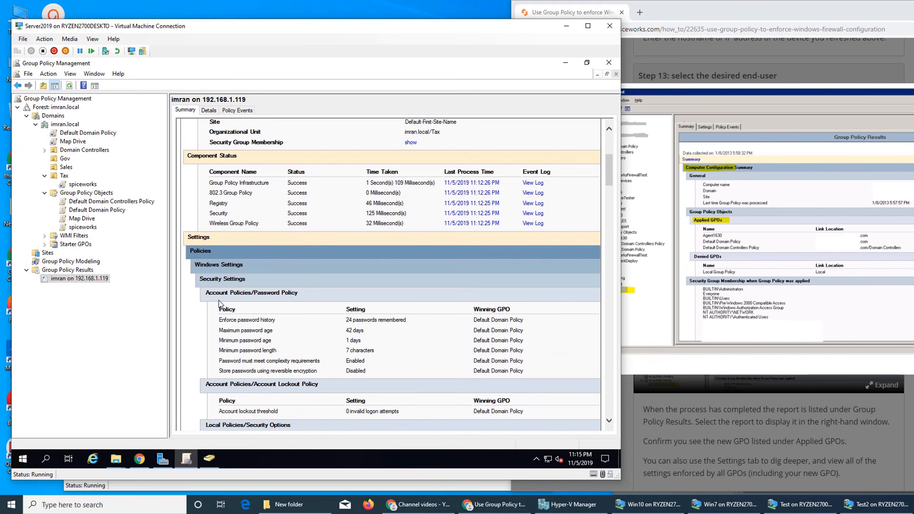
{"action": "scroll", "coordinate": [248, 279], "scroll_direction": "up", "scroll_amount": 3}
{"action": "scroll", "coordinate": [249, 279], "scroll_direction": "up", "scroll_amount": 2}
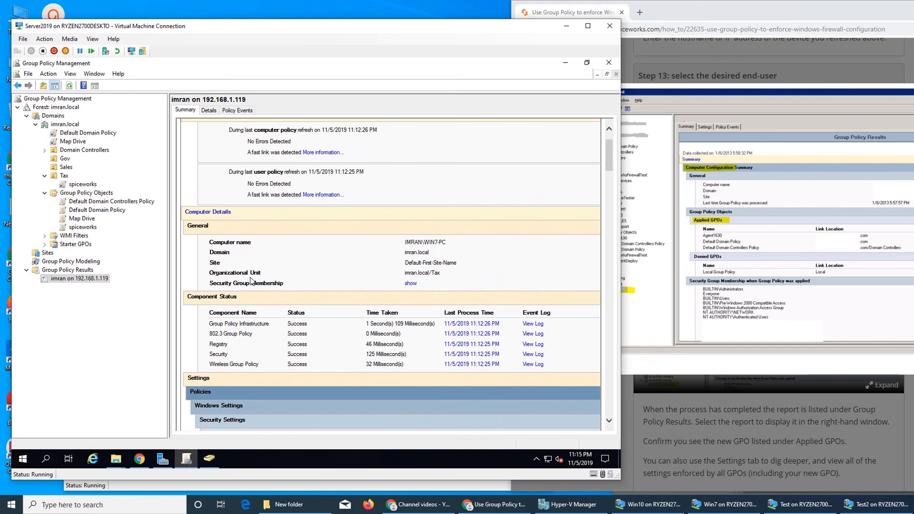
{"action": "scroll", "coordinate": [316, 261], "scroll_direction": "up", "scroll_amount": 1}
{"action": "right_click", "coordinate": [366, 248]}
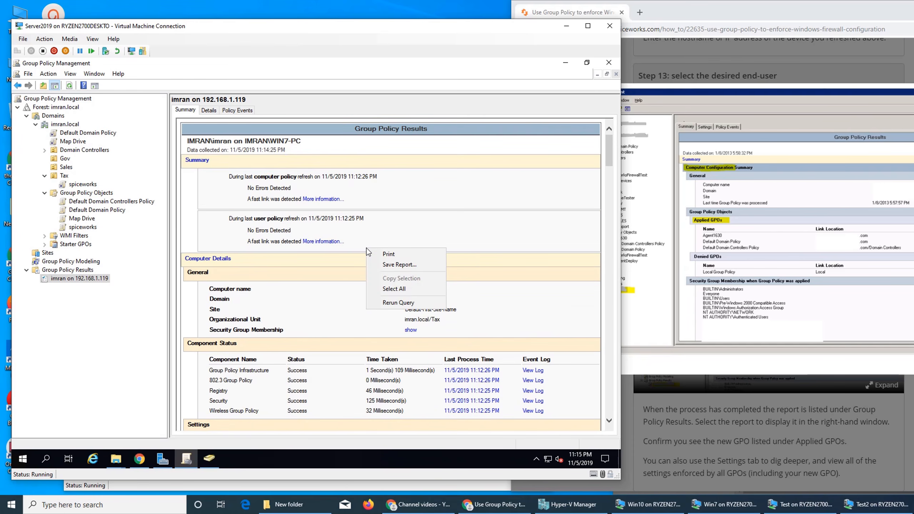
{"action": "left_click", "coordinate": [345, 256]}
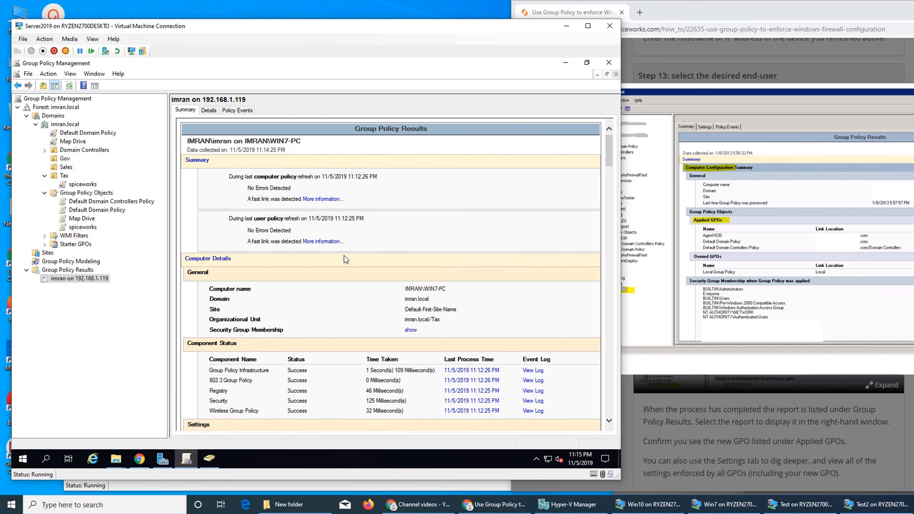
- Show the report's policy events and adjust the widths of the Source and Type columns
{"action": "left_click", "coordinate": [231, 111]}
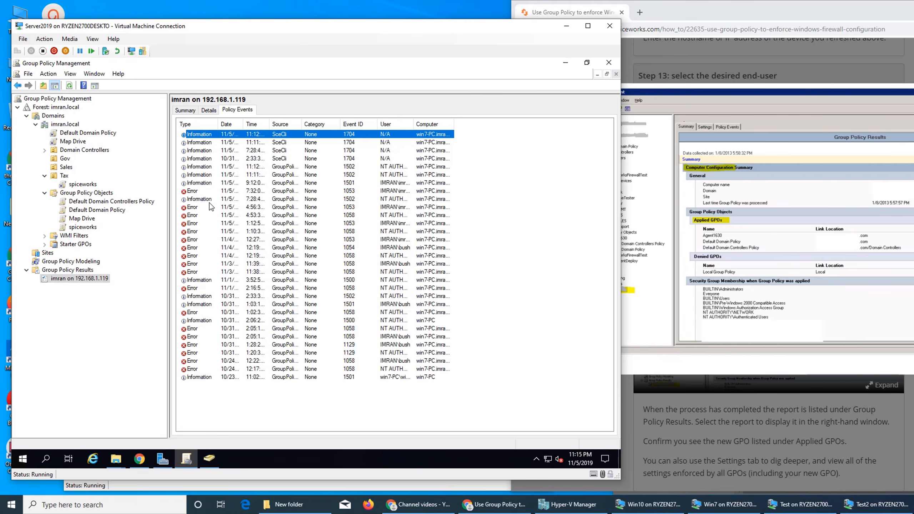
{"action": "double_click", "coordinate": [303, 124]}
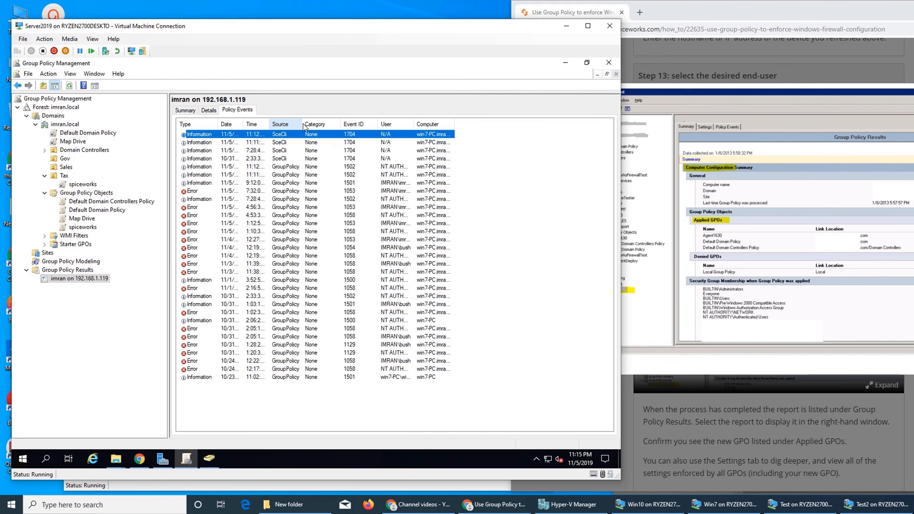
{"action": "double_click", "coordinate": [218, 123]}
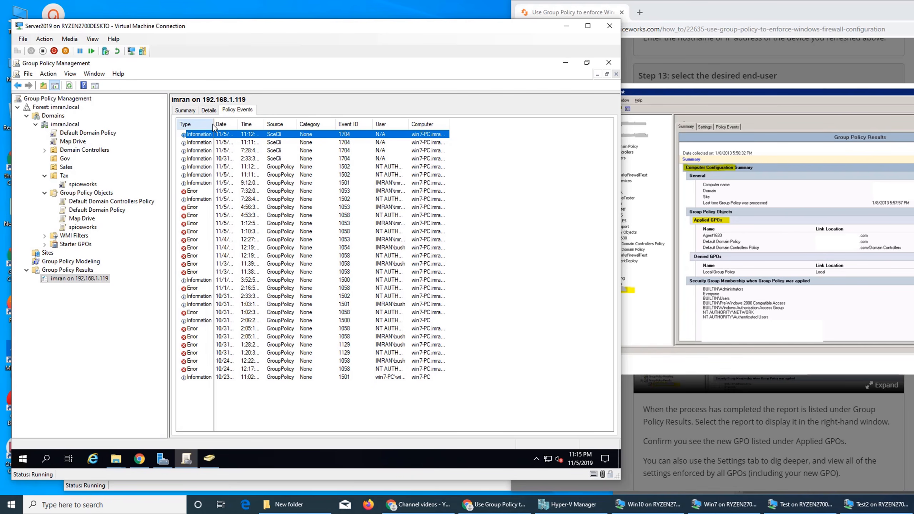
{"action": "left_click_drag", "start_coordinate": [214, 126], "coordinate": [238, 129]}
- Show the report's details, dismiss the Internet Explorer security warning, and review the account, wireless, wired network and public key policies
{"action": "left_click", "coordinate": [209, 110]}
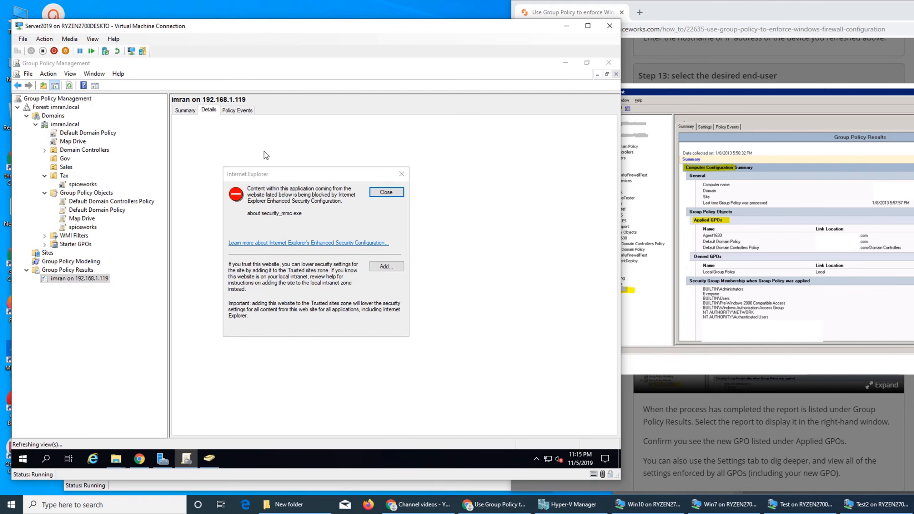
{"action": "left_click", "coordinate": [402, 175]}
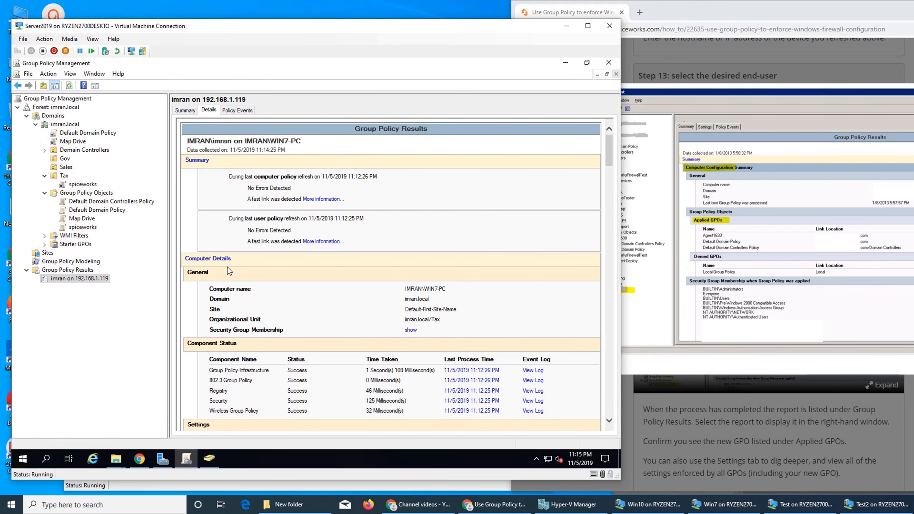
{"action": "scroll", "coordinate": [331, 302], "scroll_direction": "down", "scroll_amount": 3}
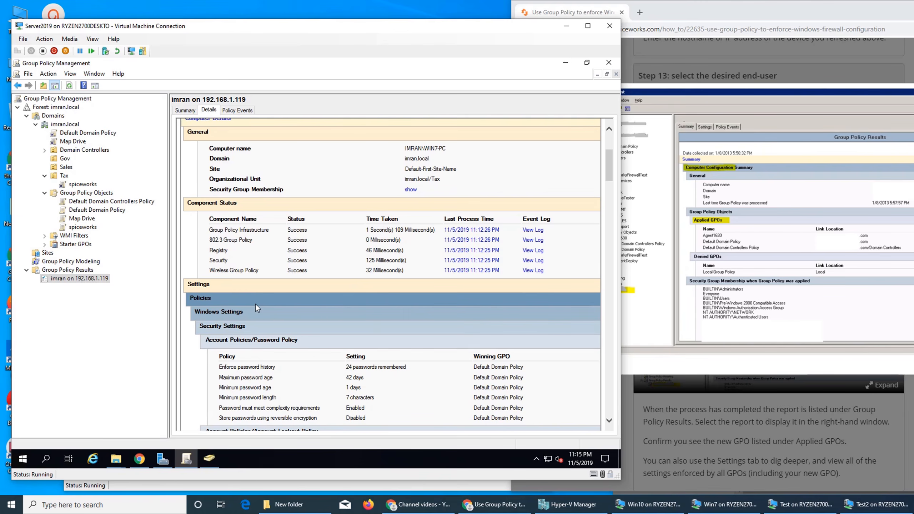
{"action": "scroll", "coordinate": [287, 327], "scroll_direction": "down", "scroll_amount": 1}
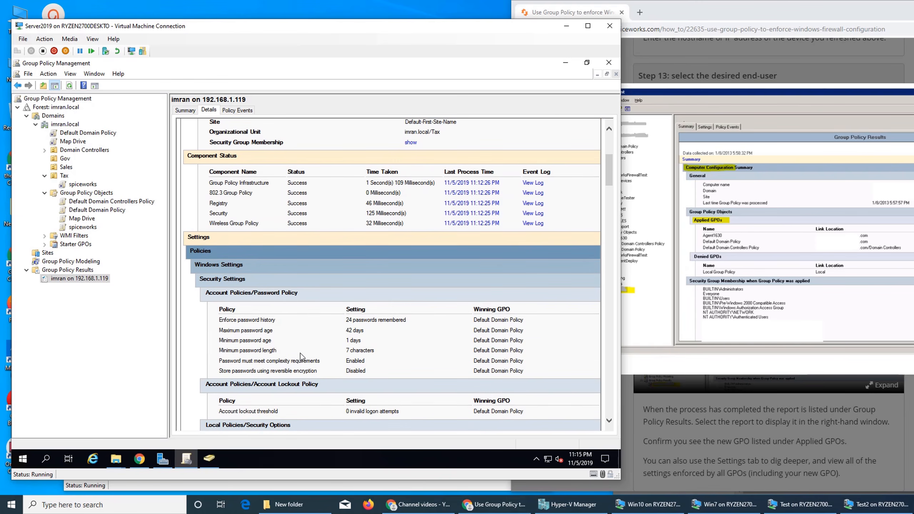
{"action": "scroll", "coordinate": [315, 347], "scroll_direction": "down", "scroll_amount": 2}
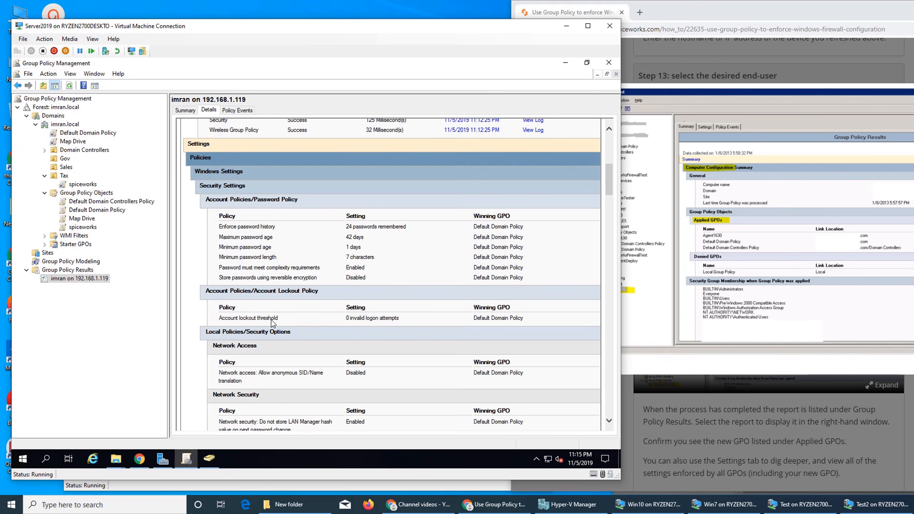
{"action": "scroll", "coordinate": [271, 321], "scroll_direction": "down", "scroll_amount": 2}
{"action": "scroll", "coordinate": [297, 334], "scroll_direction": "down", "scroll_amount": 3}
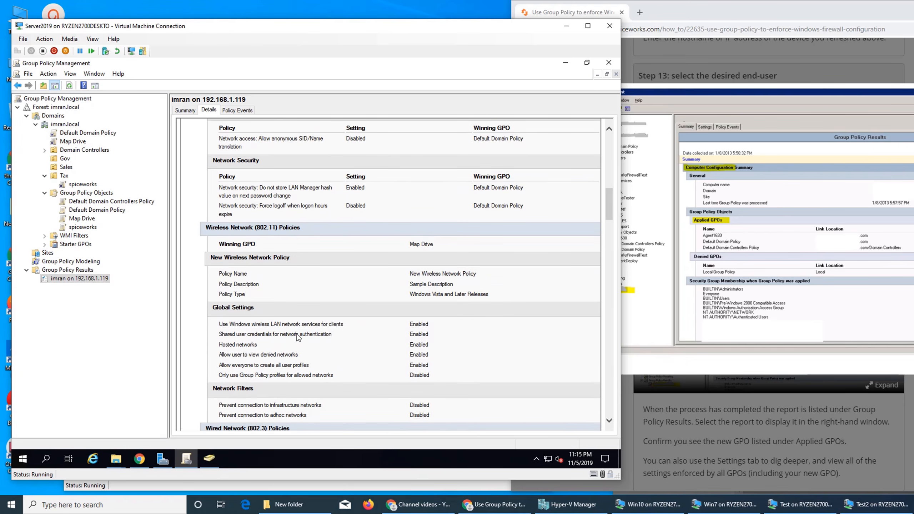
{"action": "scroll", "coordinate": [298, 337], "scroll_direction": "down", "scroll_amount": 3}
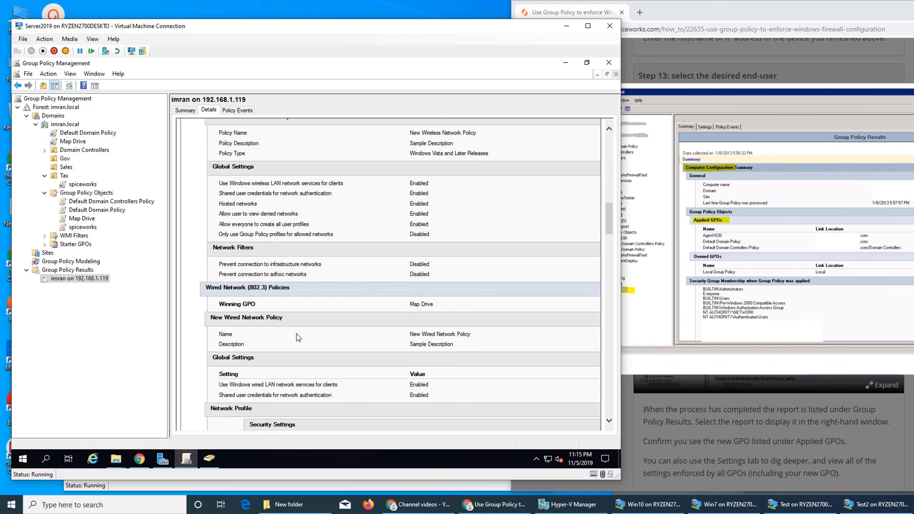
{"action": "scroll", "coordinate": [296, 334], "scroll_direction": "down", "scroll_amount": 2}
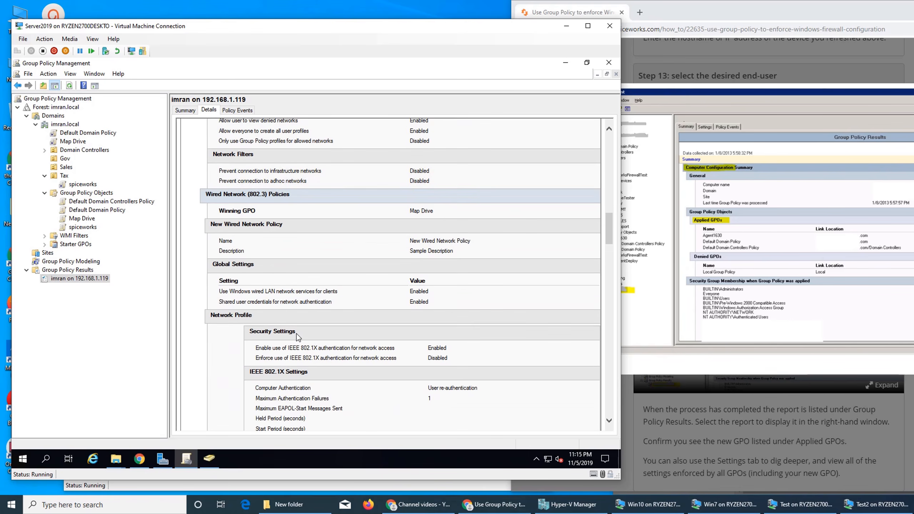
{"action": "scroll", "coordinate": [315, 334], "scroll_direction": "down", "scroll_amount": 2}
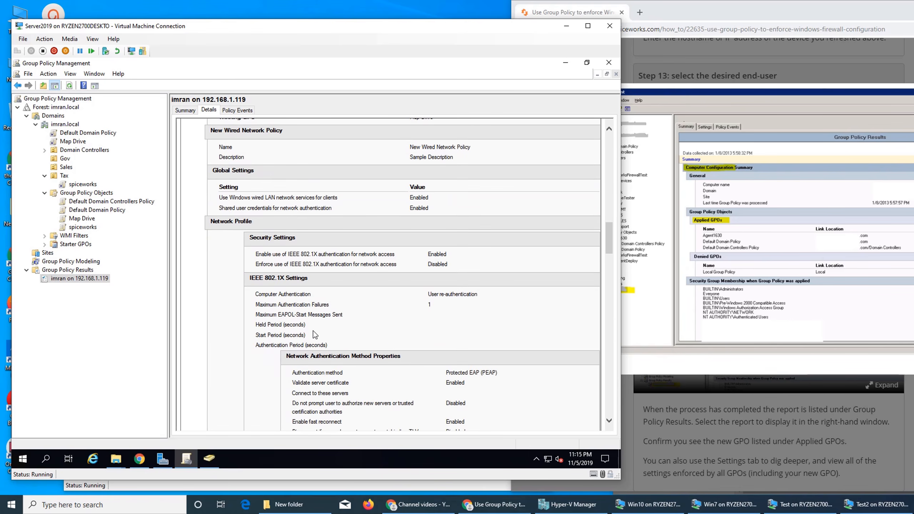
{"action": "scroll", "coordinate": [309, 295], "scroll_direction": "down", "scroll_amount": 5}
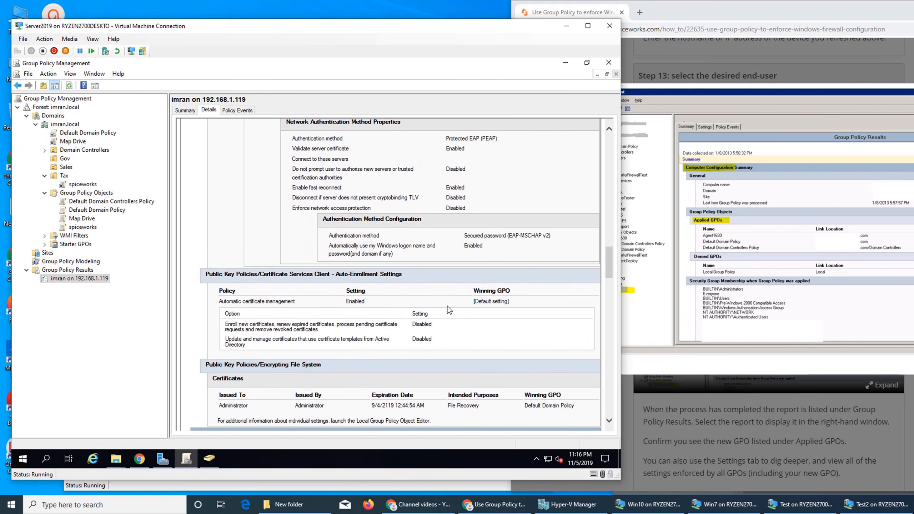
- Check the winning GPO of the Windows Defender Firewall domain profile settings and review the applied and denied GPOs
{"action": "scroll", "coordinate": [449, 309], "scroll_direction": "down", "scroll_amount": 2}
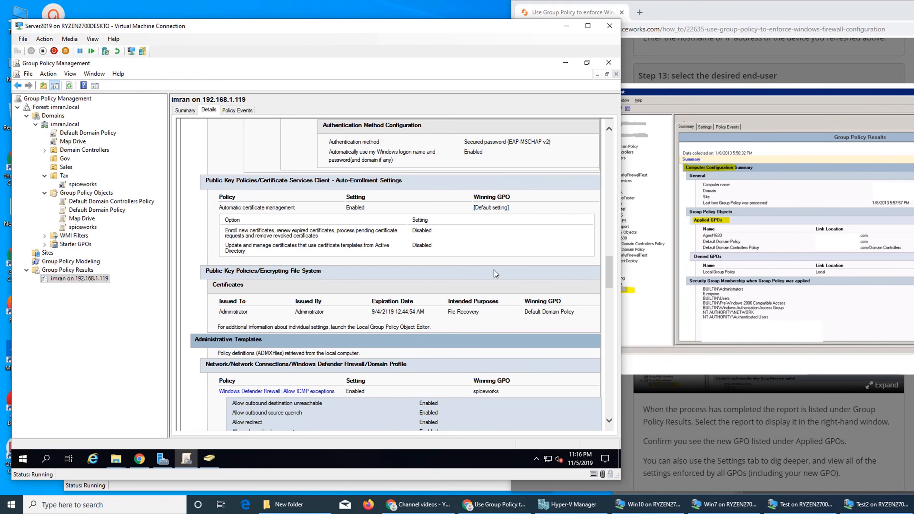
{"action": "scroll", "coordinate": [494, 272], "scroll_direction": "down", "scroll_amount": 3}
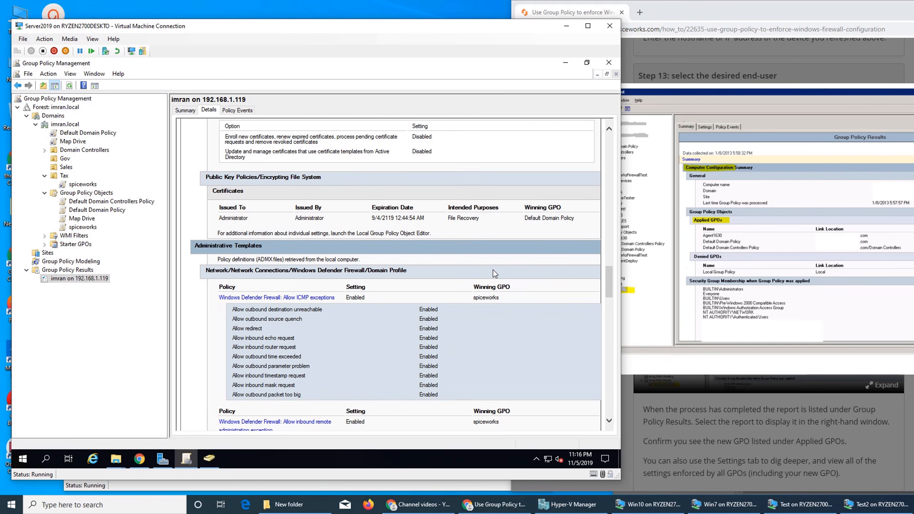
{"action": "scroll", "coordinate": [494, 273], "scroll_direction": "down", "scroll_amount": 3}
{"action": "scroll", "coordinate": [493, 272], "scroll_direction": "down", "scroll_amount": 1}
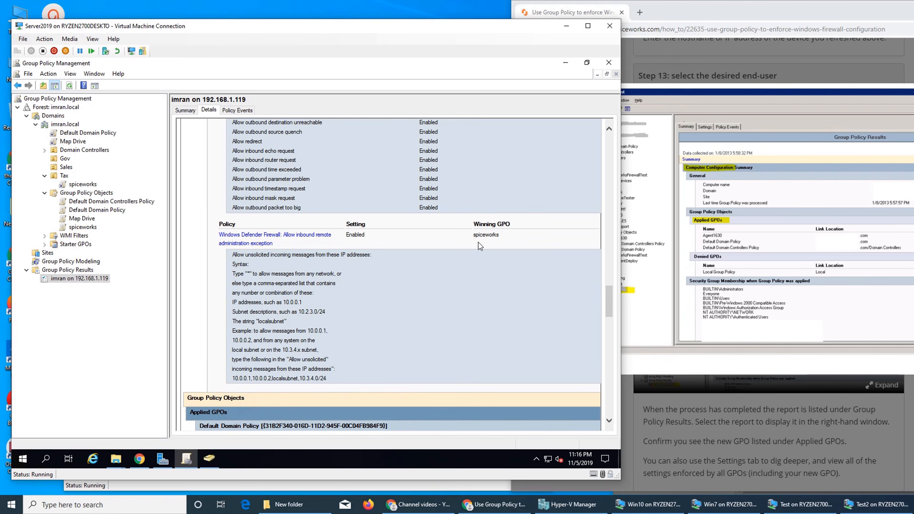
{"action": "scroll", "coordinate": [380, 260], "scroll_direction": "down", "scroll_amount": 10}
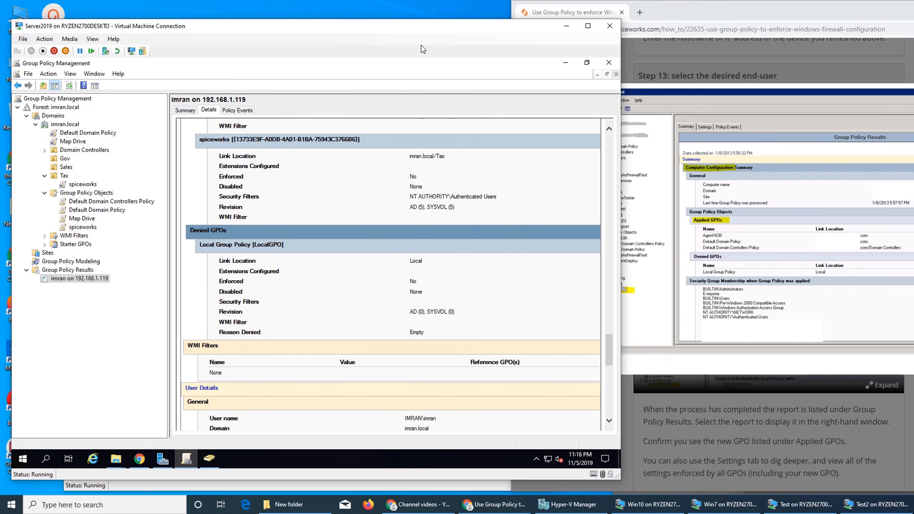
- Minimize the Server2019 virtual machine, look at the Test2 machine, and switch to the Win7 virtual machine
{"action": "left_click", "coordinate": [566, 26]}
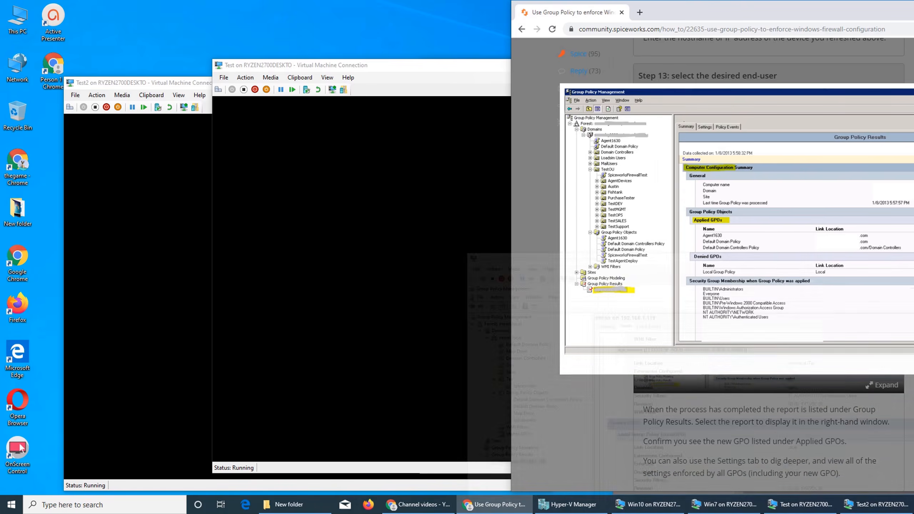
{"action": "left_click", "coordinate": [882, 506]}
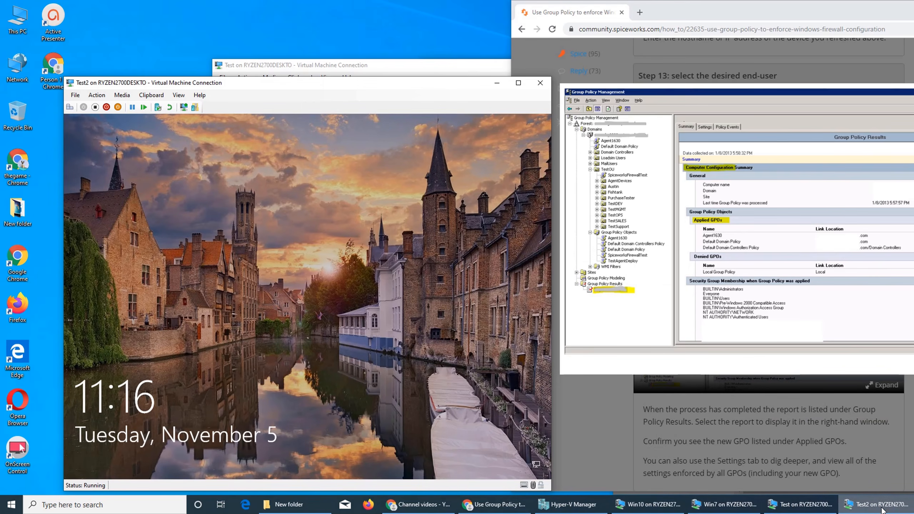
{"action": "left_click", "coordinate": [717, 505]}
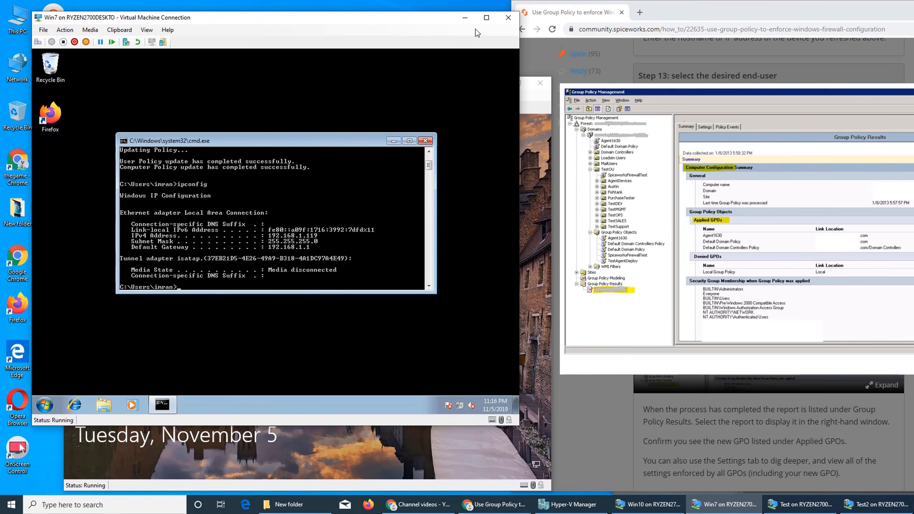
- Minimize the Win7 virtual machine, switch to the Test virtual machine and try to sign in with the account password
{"action": "left_click", "coordinate": [464, 18]}
{"action": "left_click", "coordinate": [794, 506]}
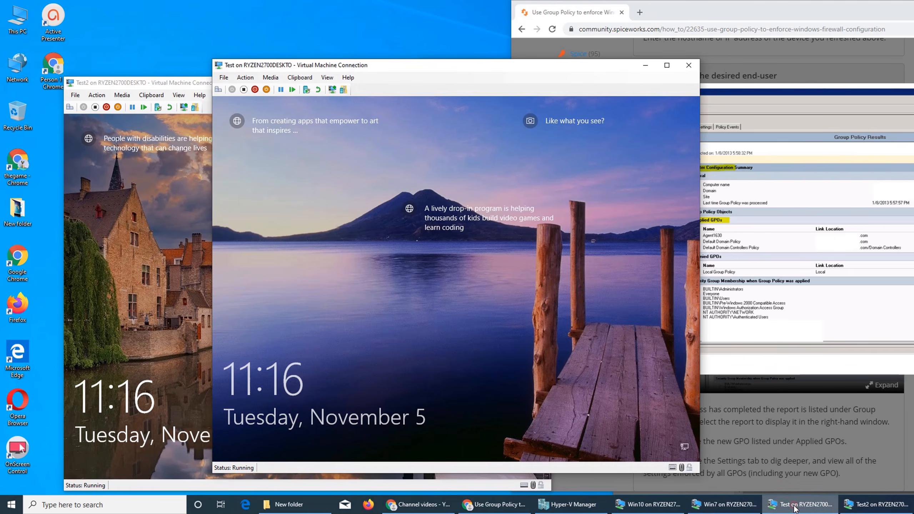
{"action": "left_click", "coordinate": [499, 328]}
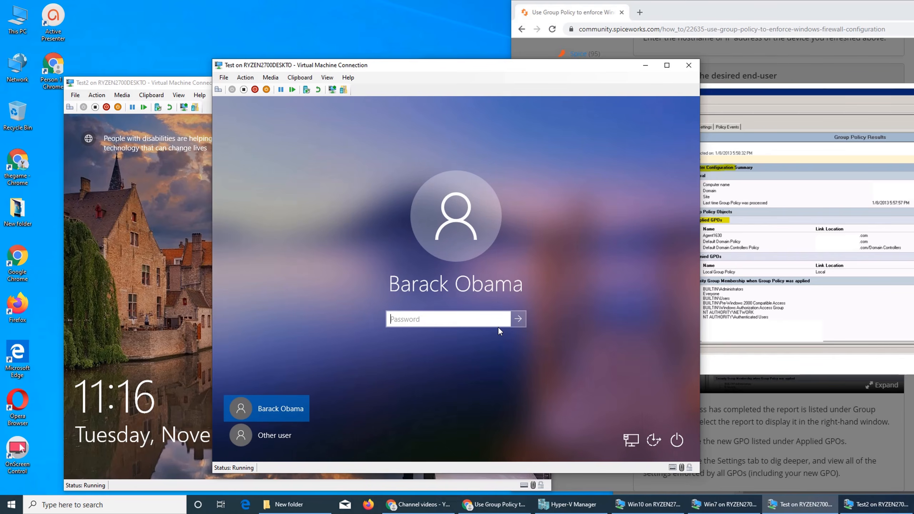
{"action": "type", "text": "*********"}
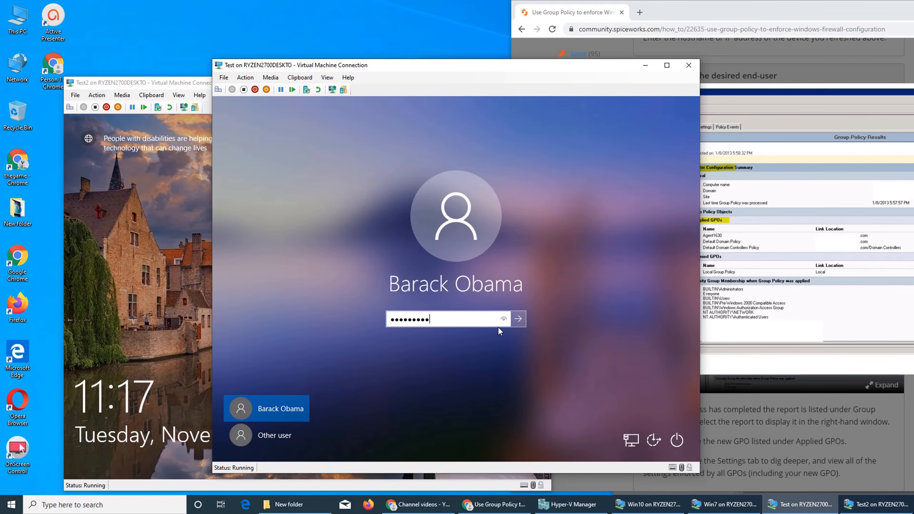
{"action": "type", "text": "*"}
{"action": "key", "text": "Return"}
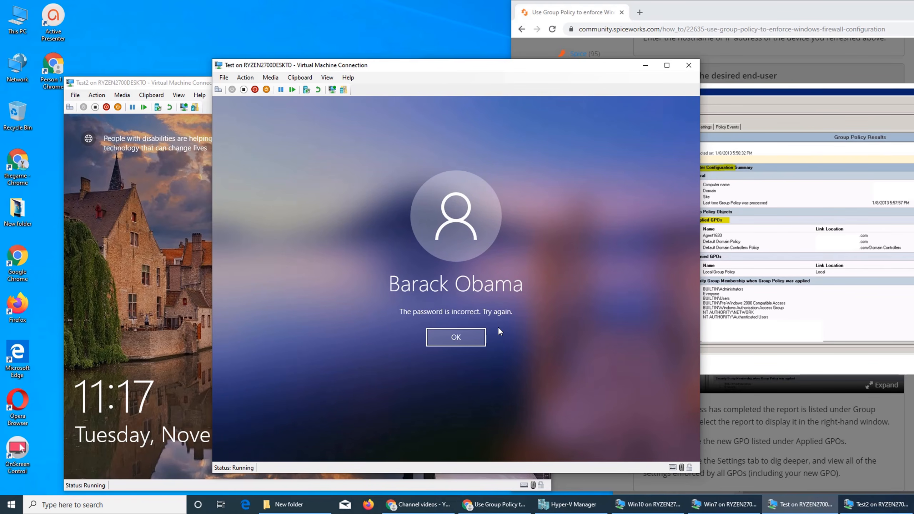
- Dismiss the sign-in error and re-enter the account password to sign in to the Test machine
{"action": "key", "text": "Return"}
{"action": "type", "text": "****"}
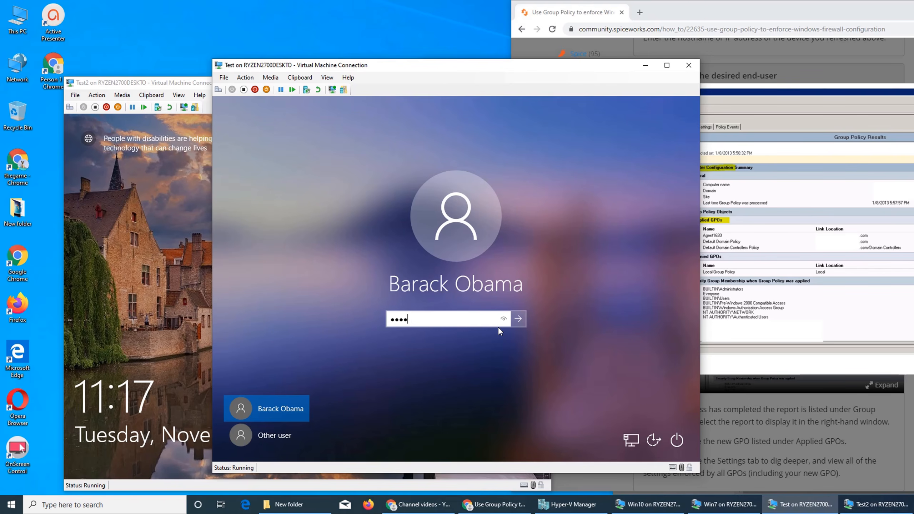
{"action": "type", "text": "***"}
{"action": "key", "text": "BackSpace"}
{"action": "key", "text": "BackSpace"}
{"action": "key", "text": "BackSpace"}
{"action": "key", "text": "BackSpace"}
{"action": "key", "text": "BackSpace"}
{"action": "key", "text": "BackSpace"}
{"action": "key", "text": "BackSpace"}
{"action": "type", "text": "*********"}
{"action": "key", "text": "Return"}
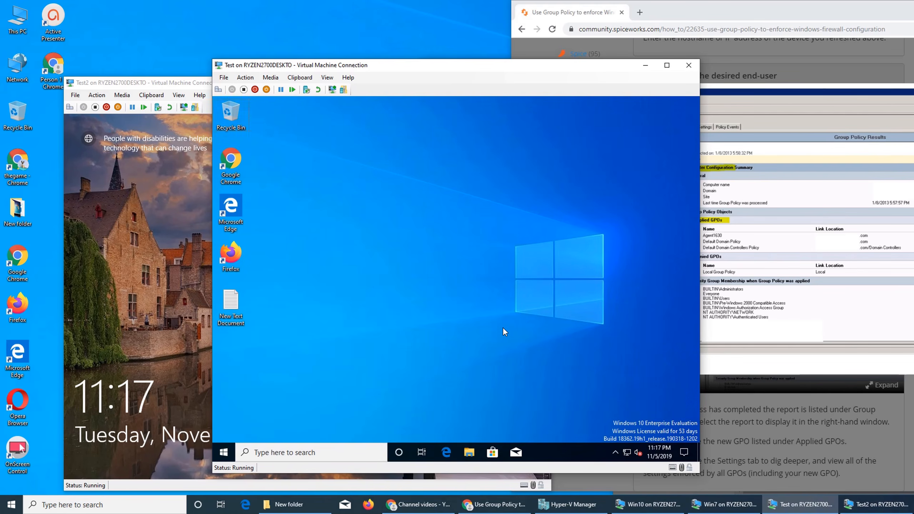
- Open Command Prompt on the Test machine and refresh its group policy with gpupdate /force
{"action": "key", "text": "super"}
{"action": "type", "text": "cmd"}
{"action": "key", "text": "Return"}
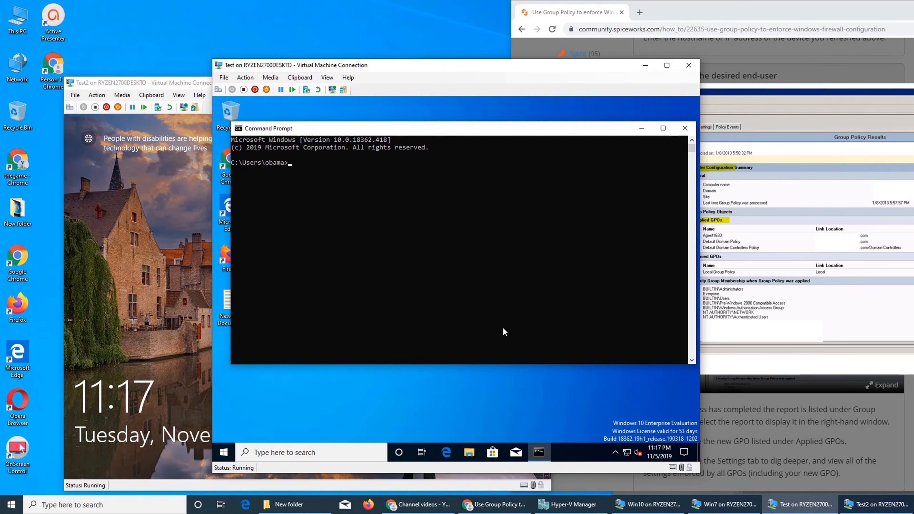
{"action": "type", "text": "gpupdate /force"}
{"action": "key", "text": "Return"}
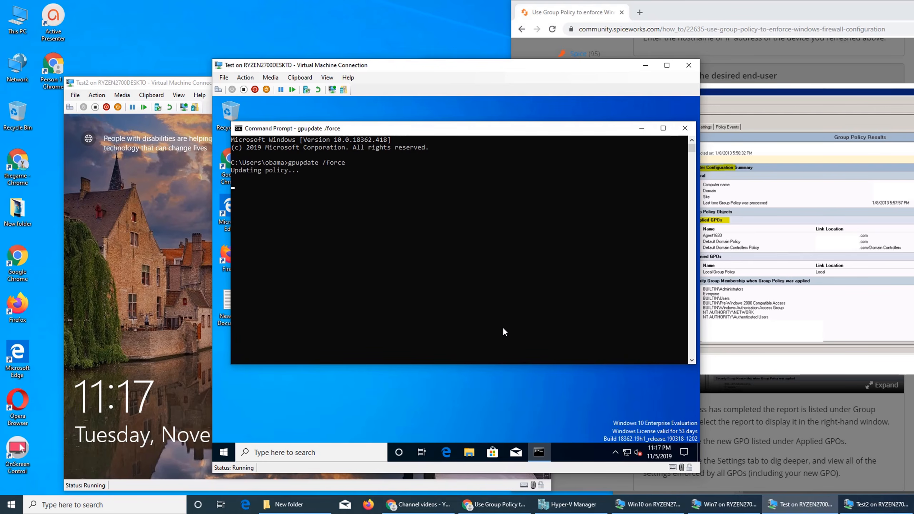
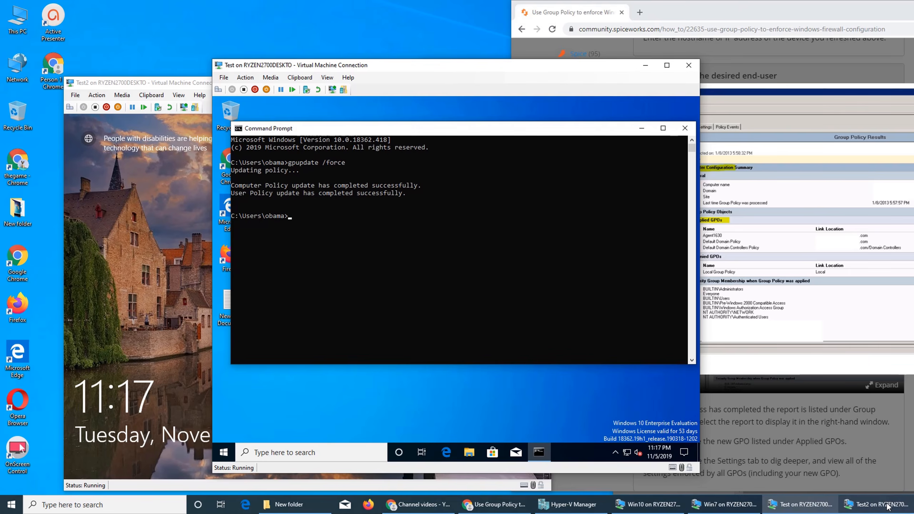
- Switch to the Test2 virtual machine and sign in with the account password
{"action": "left_click", "coordinate": [794, 511]}
{"action": "left_click", "coordinate": [865, 507]}
{"action": "left_click", "coordinate": [865, 508]}
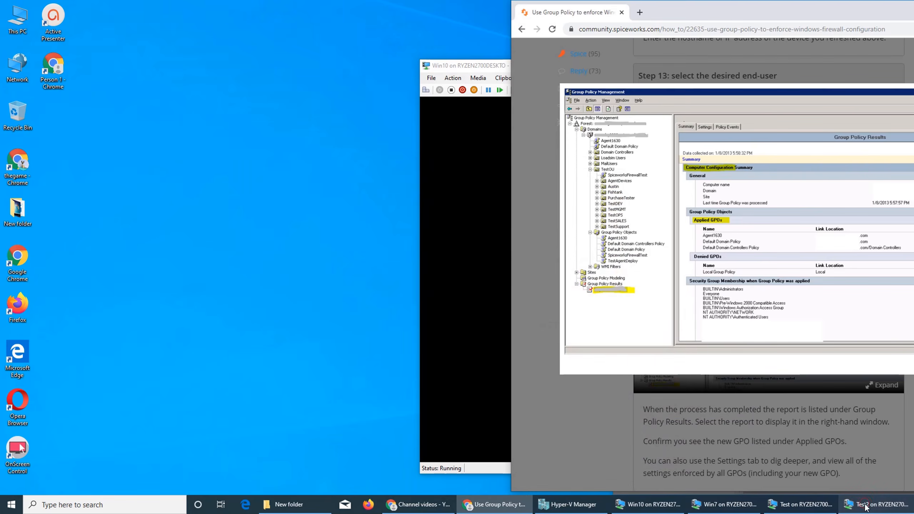
{"action": "left_click", "coordinate": [866, 509]}
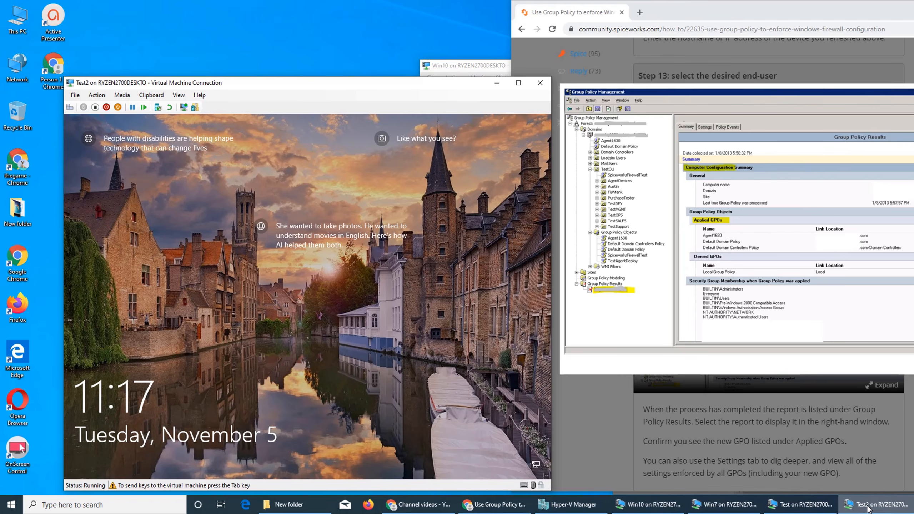
{"action": "left_click", "coordinate": [330, 288]}
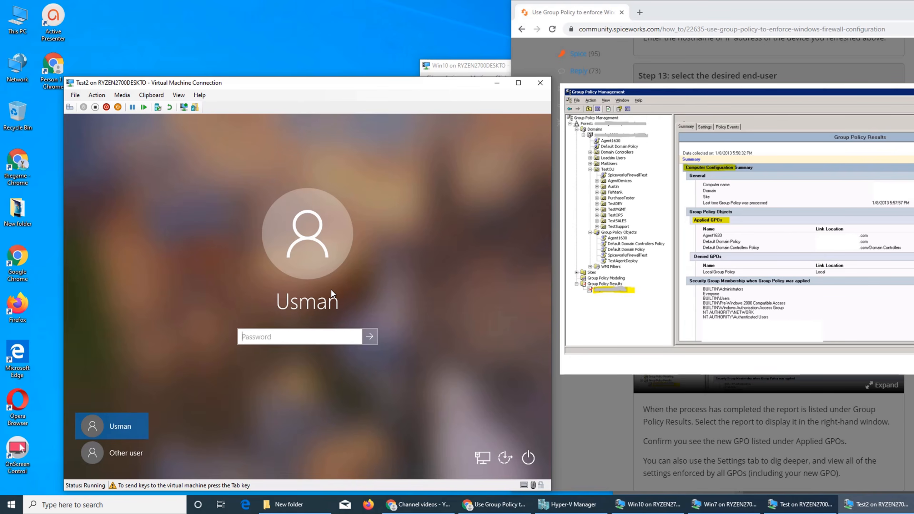
{"action": "type", "text": "•••••••••••"}
{"action": "key", "text": "Return"}
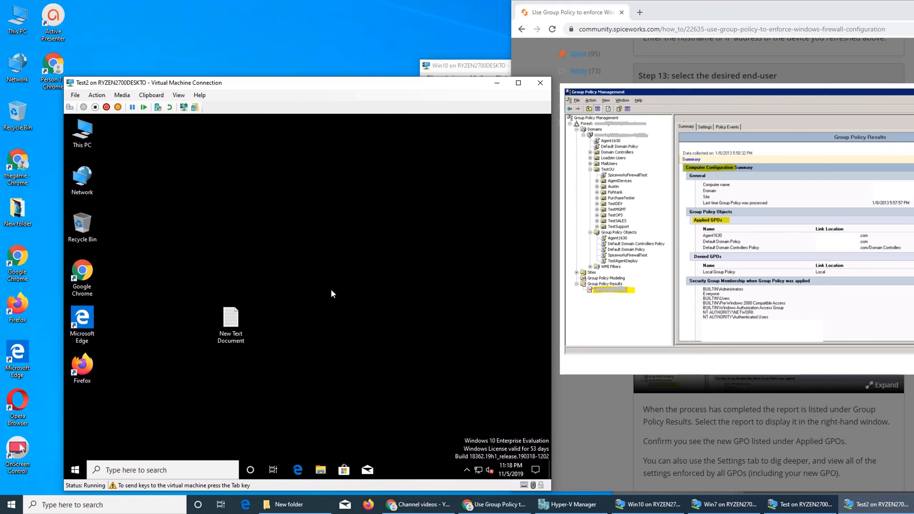
- Open Command Prompt on the Test2 machine and refresh its group policy with gpupdate /force
{"action": "key", "text": "super"}
{"action": "type", "text": "cmd"}
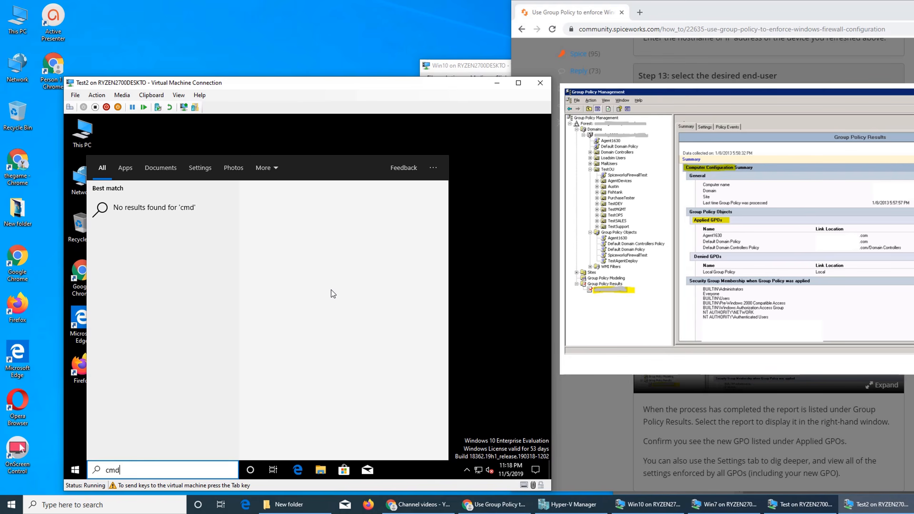
{"action": "key", "text": "BackSpace"}
{"action": "key", "text": "BackSpace"}
{"action": "key", "text": "BackSpace"}
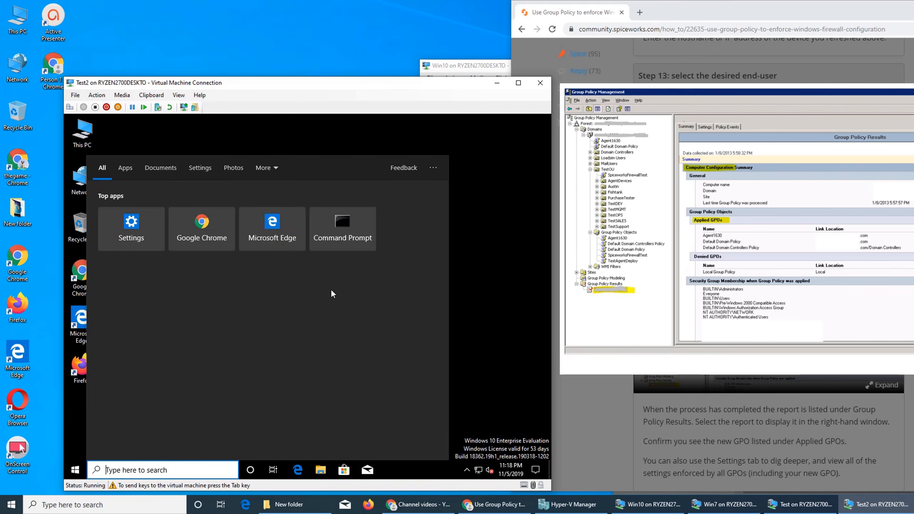
{"action": "type", "text": "cmd"}
{"action": "key", "text": "Return"}
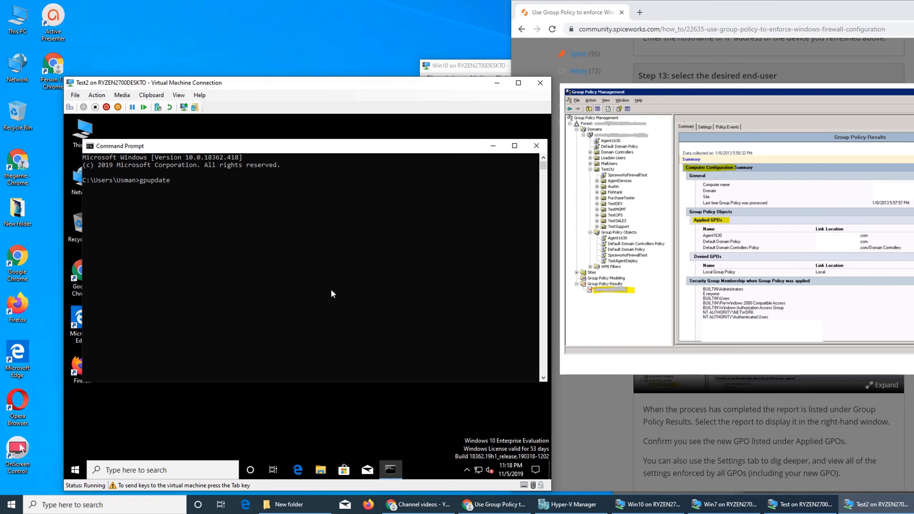
{"action": "type", "text": "gpupdate /force"}
{"action": "key", "text": "Return"}
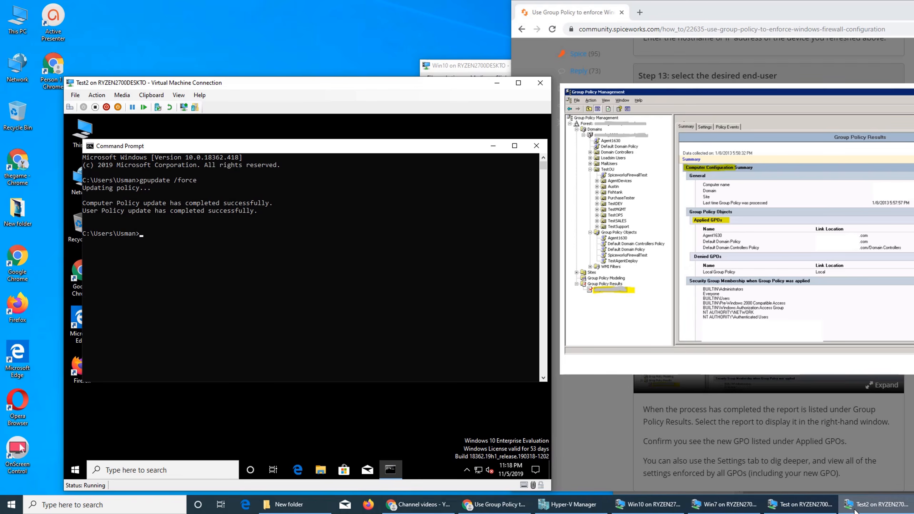
- Look over the Test and Win7 machines, switch to the Win10 virtual machine and sign in with the account password
{"action": "mouse_move", "coordinate": [856, 510]}
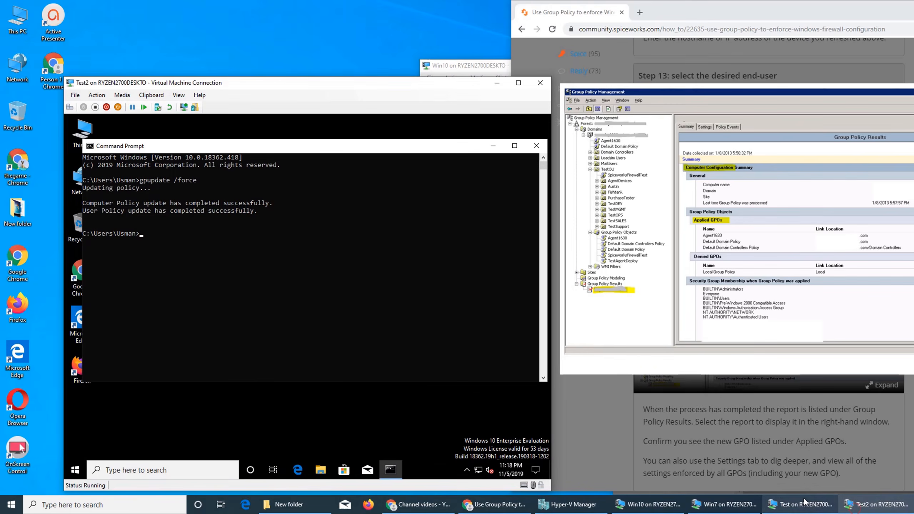
{"action": "left_click", "coordinate": [804, 502]}
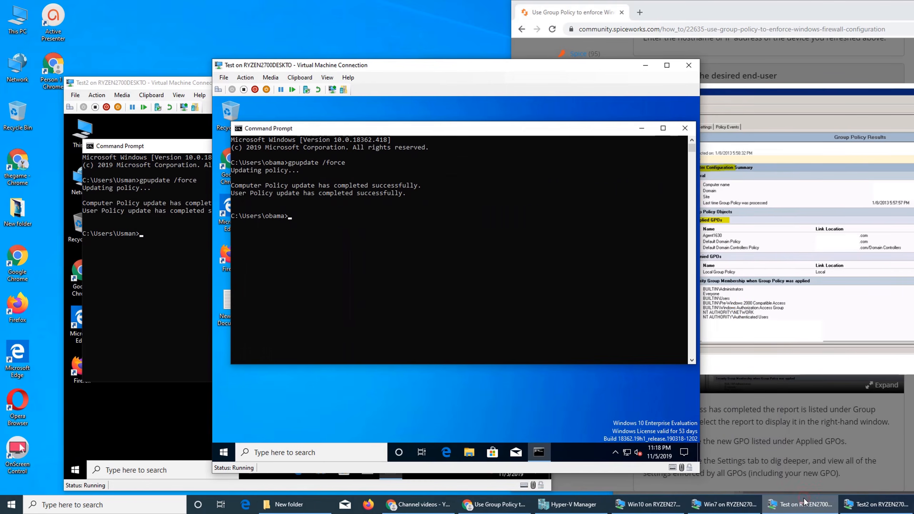
{"action": "left_click", "coordinate": [723, 508]}
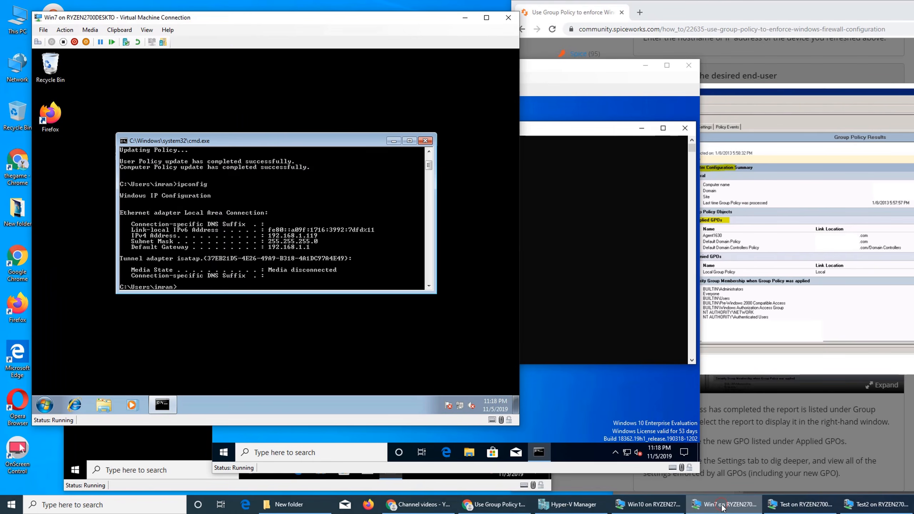
{"action": "left_click", "coordinate": [645, 508]}
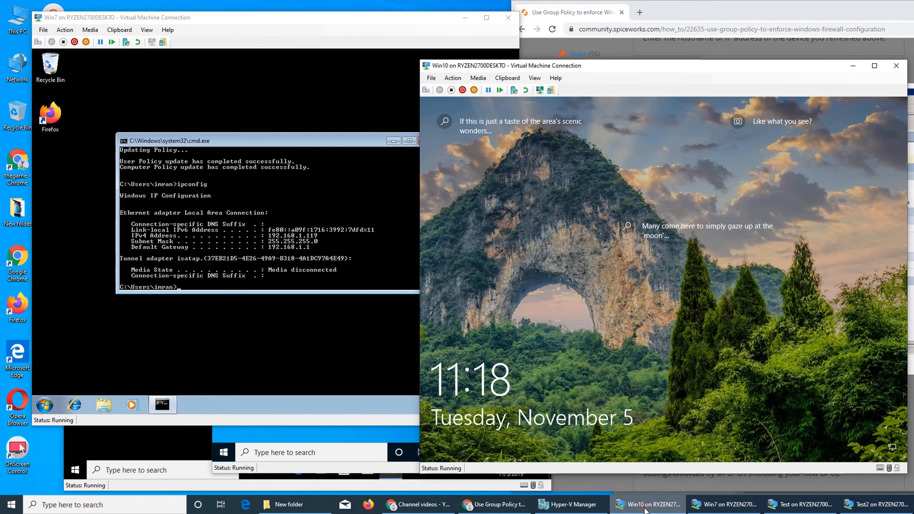
{"action": "left_click", "coordinate": [637, 341]}
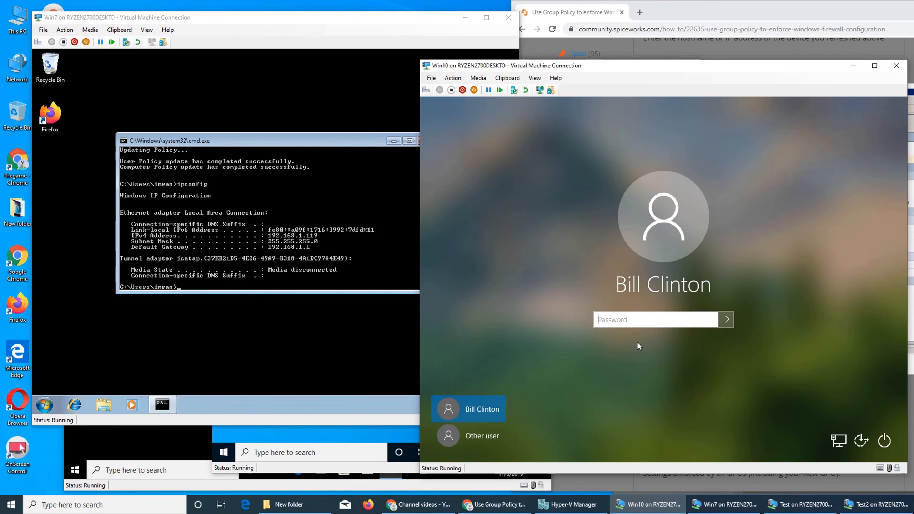
{"action": "type", "text": "**********"}
{"action": "key", "text": "Return"}
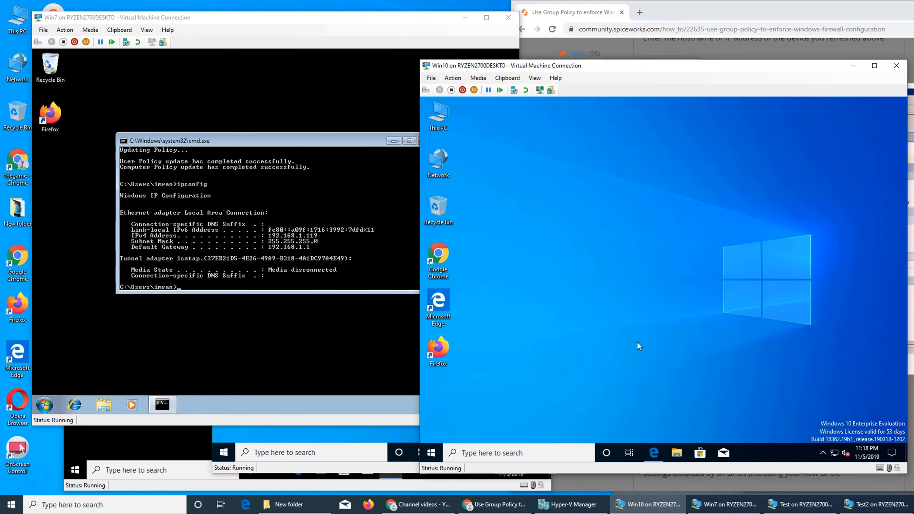
- Open Command Prompt on the Win10 machine and refresh its group policy with gpupdate /force
{"action": "type", "text": "cmd"}
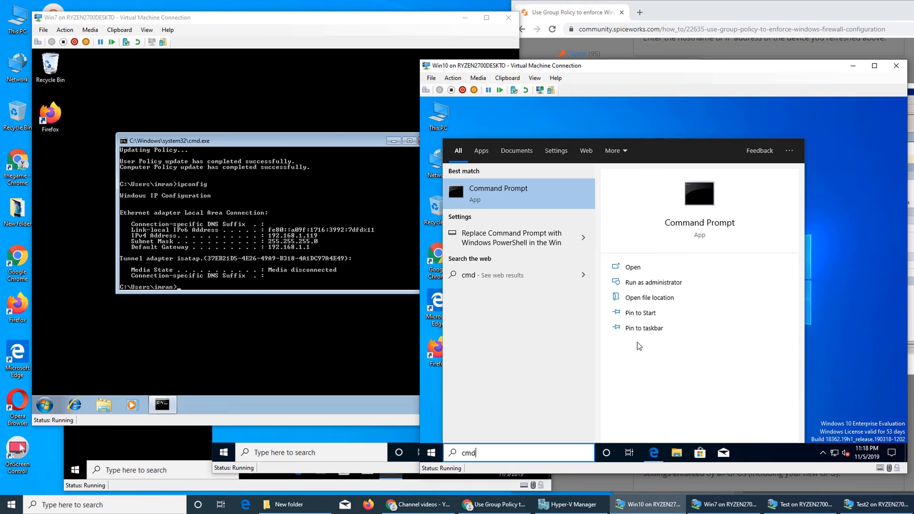
{"action": "key", "text": "Return"}
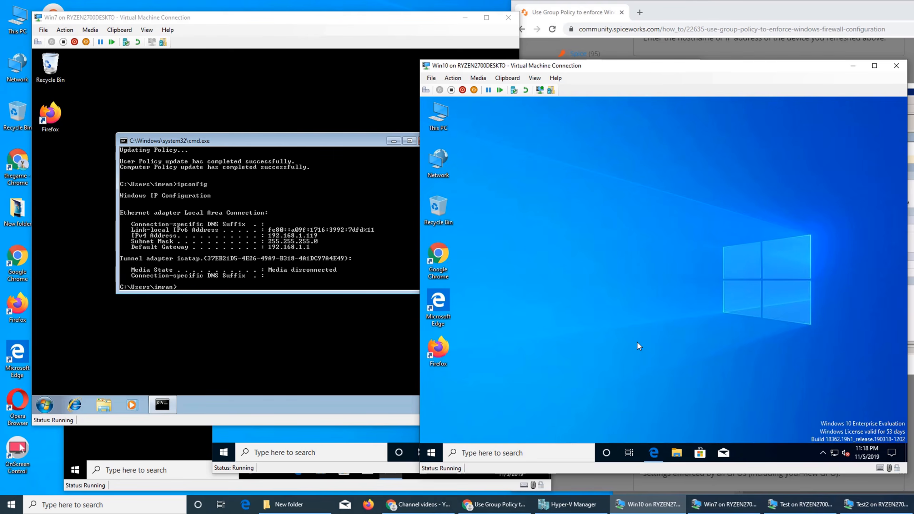
{"action": "type", "text": "gpupdate \\"}
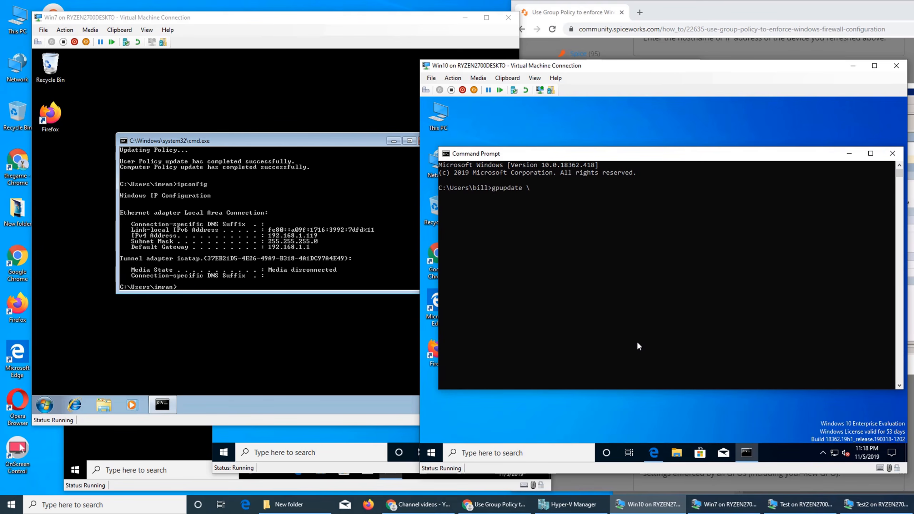
{"action": "key", "text": "BackSpace"}
{"action": "type", "text": "/force"}
{"action": "key", "text": "Return"}
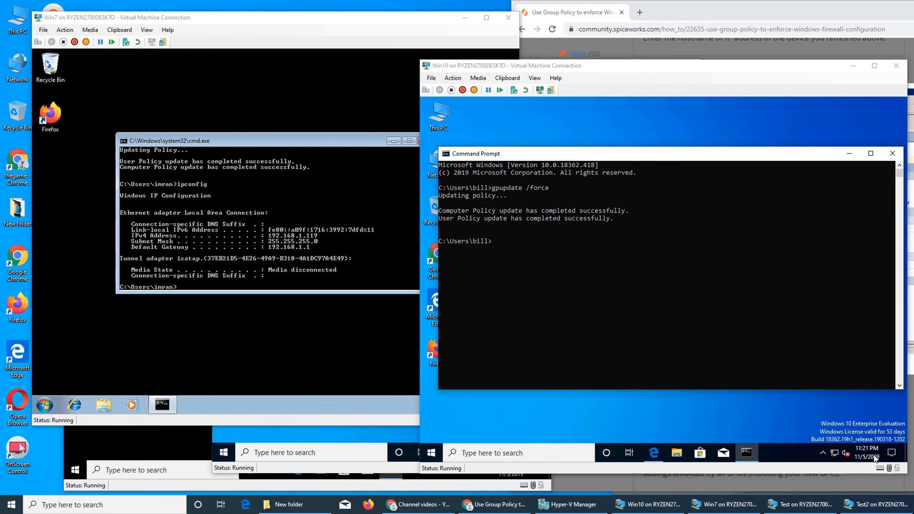
- Switch to the Server2019 virtual machine, list the Group Policy Results reports and collapse that node in the console tree
{"action": "mouse_move", "coordinate": [873, 504]}
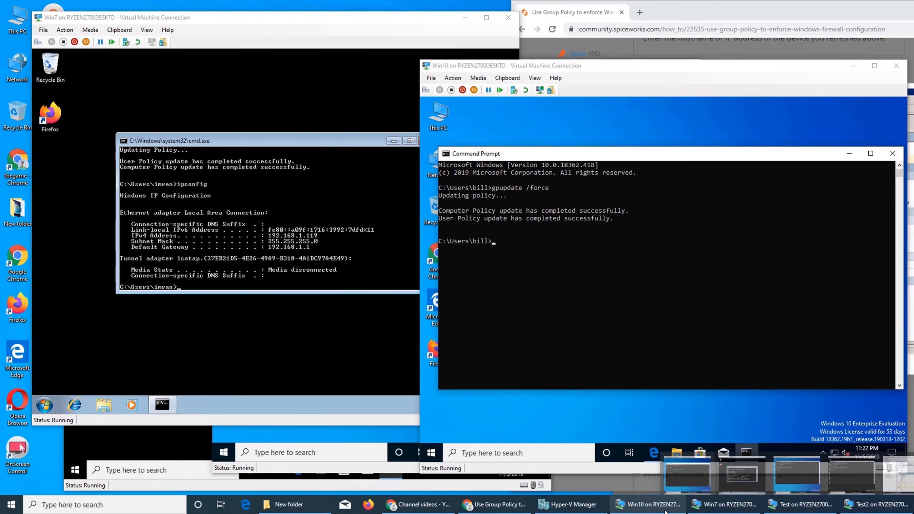
{"action": "mouse_move", "coordinate": [731, 505]}
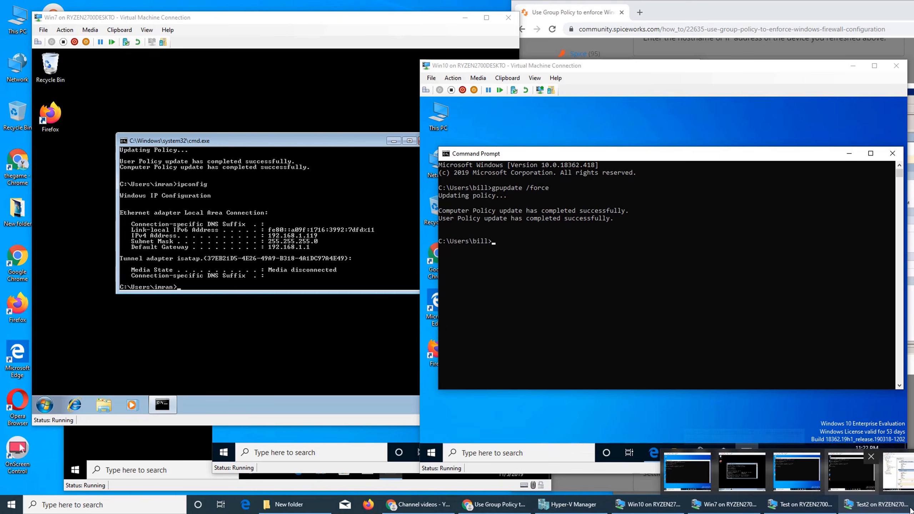
{"action": "left_click", "coordinate": [897, 471]}
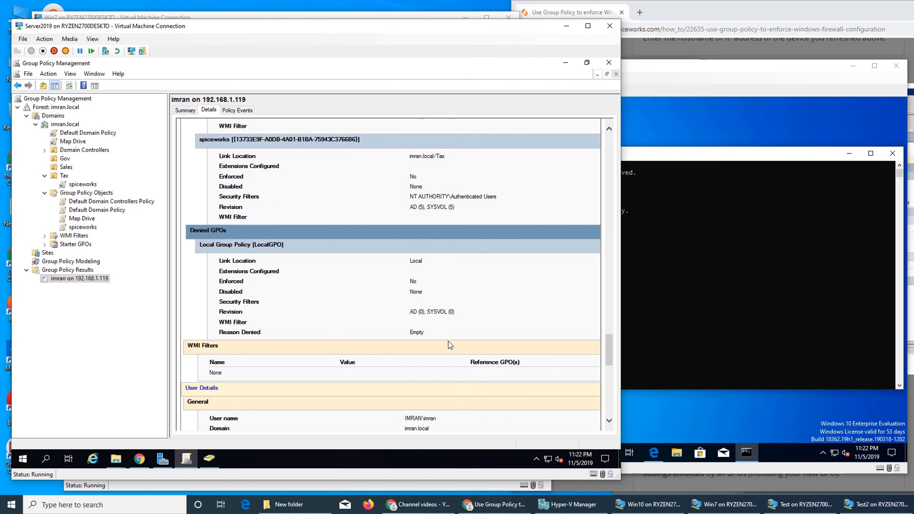
{"action": "left_click", "coordinate": [59, 271]}
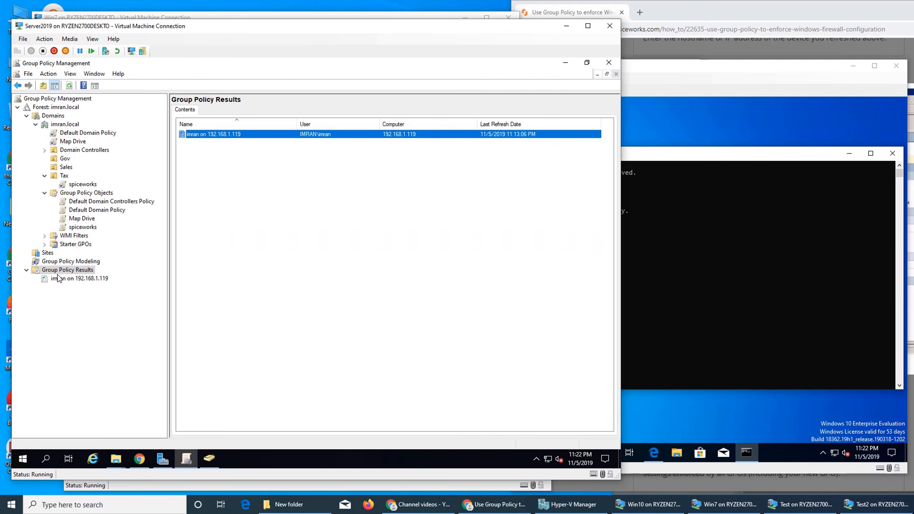
{"action": "left_click", "coordinate": [27, 269]}
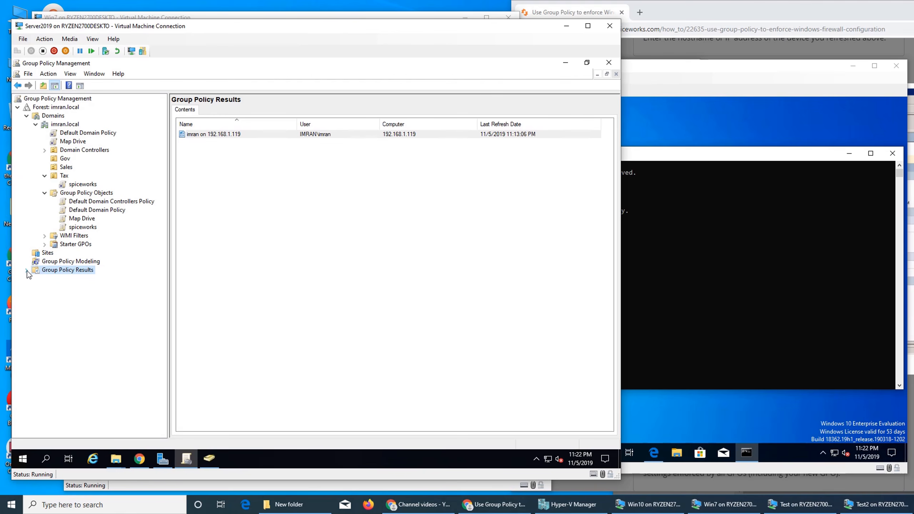
- Run the Group Policy Results Wizard for another computer, 192.168.1.115, with the domain Administrator as the user, and finish it
{"action": "right_click", "coordinate": [68, 276]}
{"action": "left_click", "coordinate": [108, 279]}
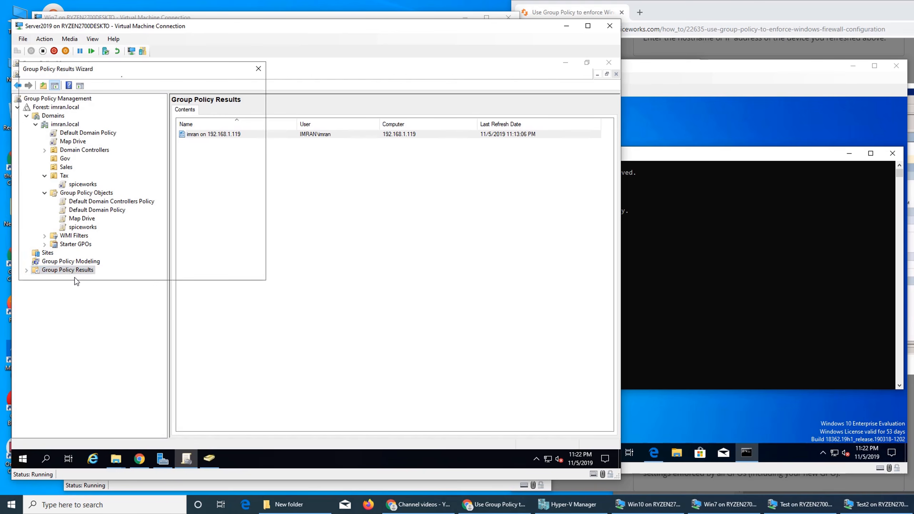
{"action": "left_click", "coordinate": [208, 272]}
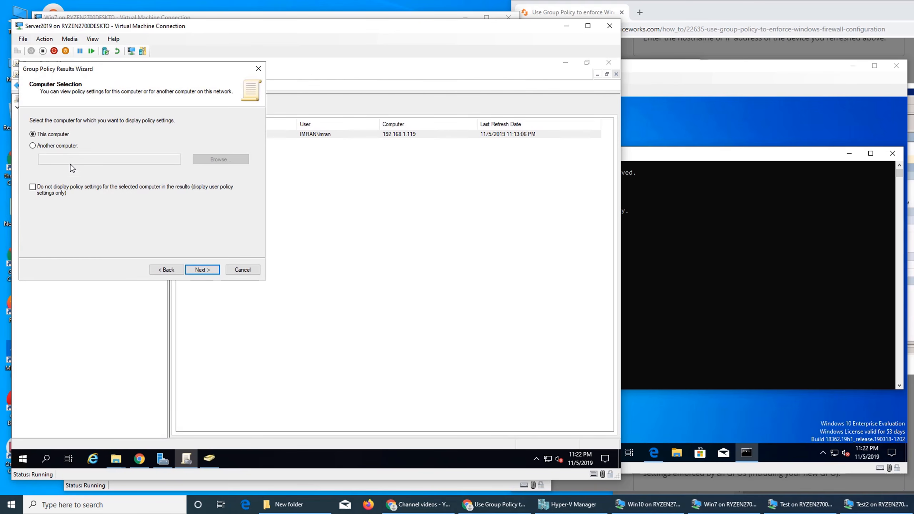
{"action": "left_click", "coordinate": [60, 148]}
{"action": "type", "text": "1"}
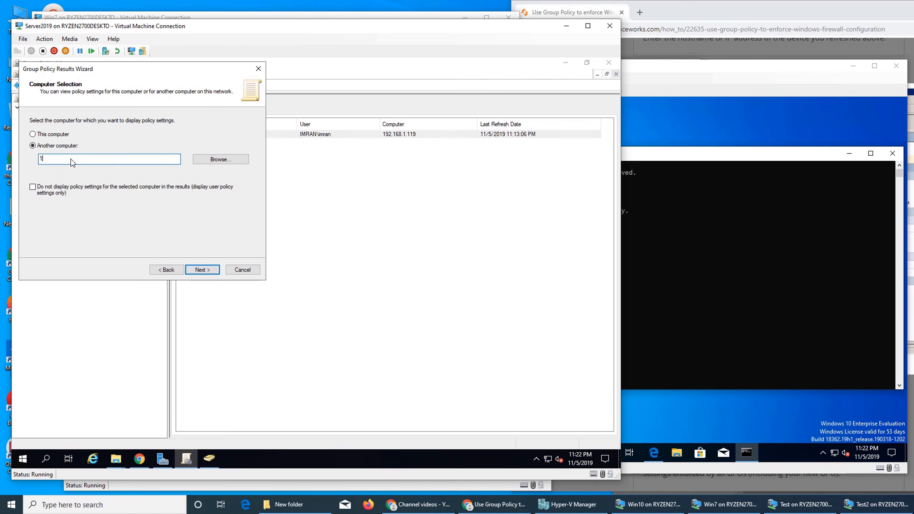
{"action": "type", "text": "92.168.1.115"}
{"action": "left_click", "coordinate": [200, 270]}
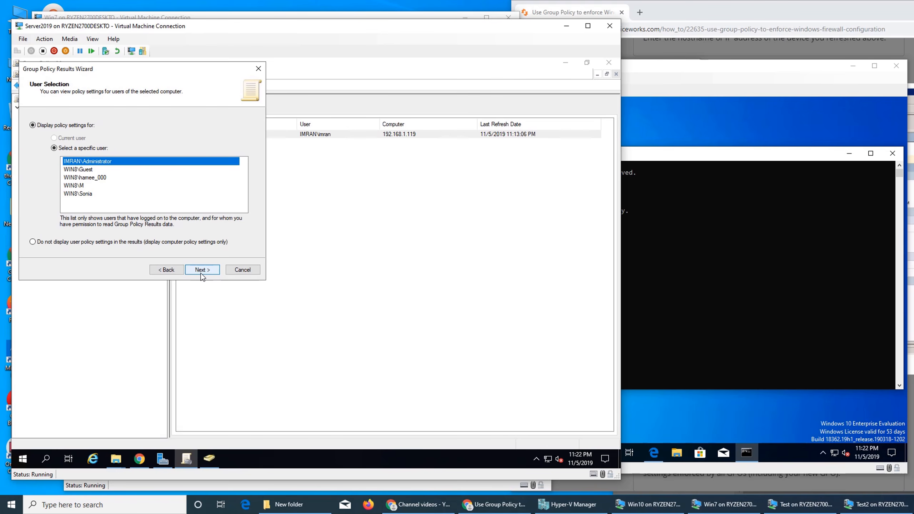
{"action": "left_click", "coordinate": [203, 271]}
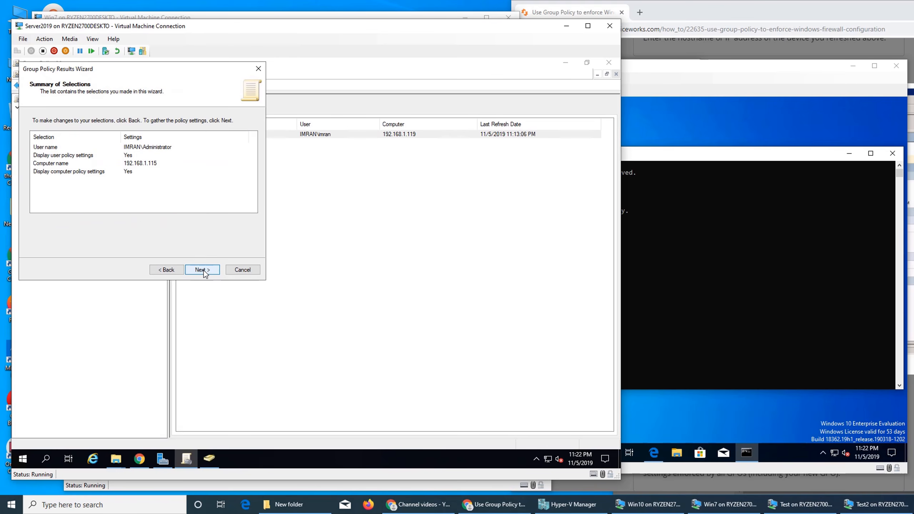
{"action": "left_click", "coordinate": [203, 272]}
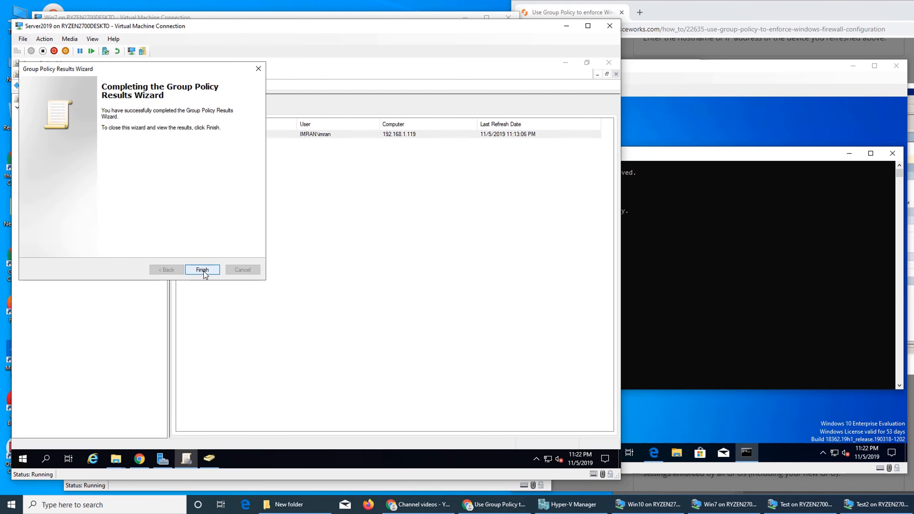
{"action": "left_click", "coordinate": [203, 270]}
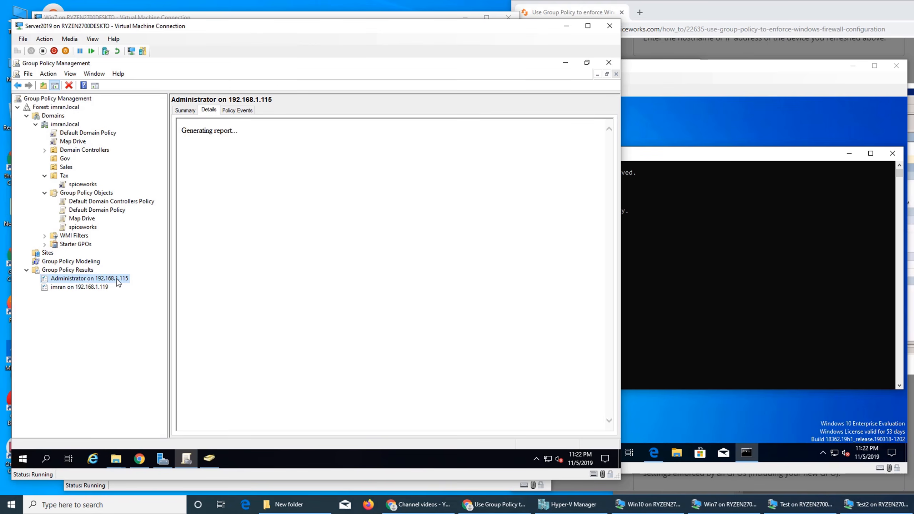
- Examine the details of the 192.168.1.115 report, checking the applied GPOs for spiceworks
{"action": "left_click", "coordinate": [397, 180]}
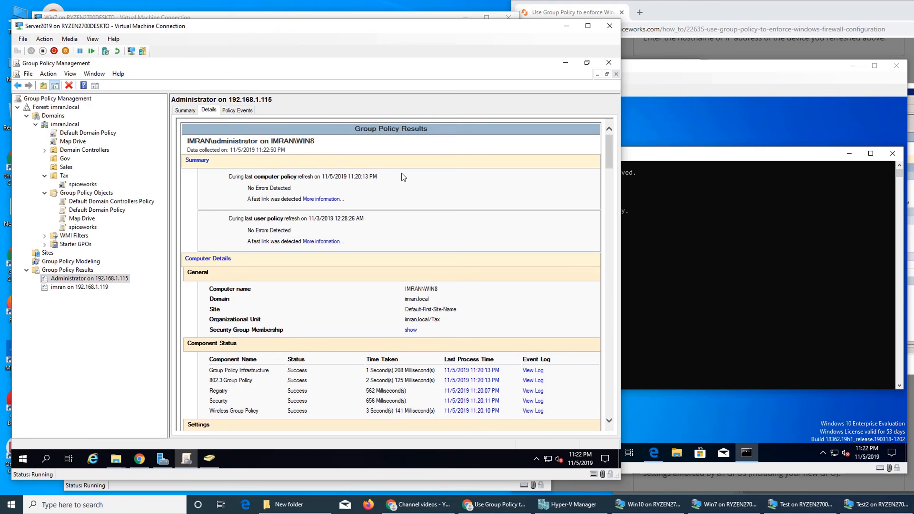
{"action": "scroll", "coordinate": [410, 235], "scroll_direction": "down", "scroll_amount": 6}
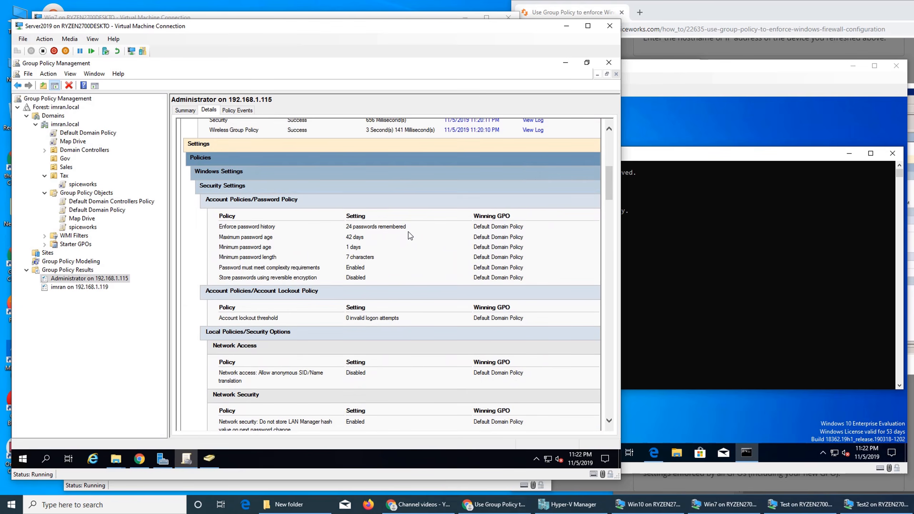
{"action": "scroll", "coordinate": [409, 235], "scroll_direction": "down", "scroll_amount": 15}
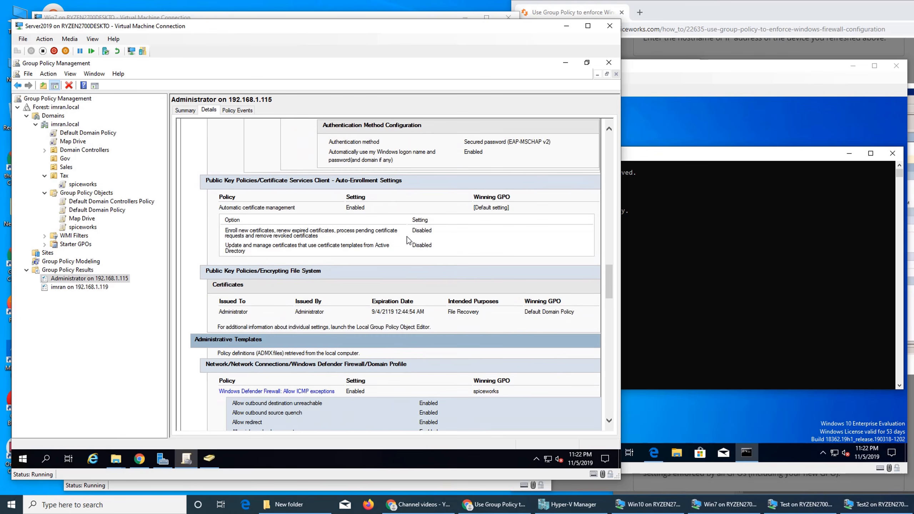
{"action": "scroll", "coordinate": [407, 237], "scroll_direction": "down", "scroll_amount": 20}
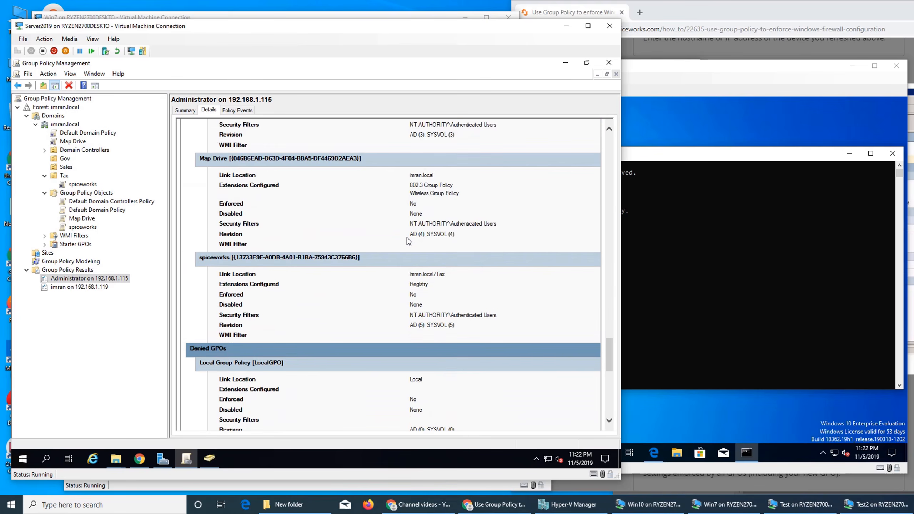
{"action": "scroll", "coordinate": [407, 237], "scroll_direction": "down", "scroll_amount": 8}
{"action": "scroll", "coordinate": [407, 238], "scroll_direction": "down", "scroll_amount": 5}
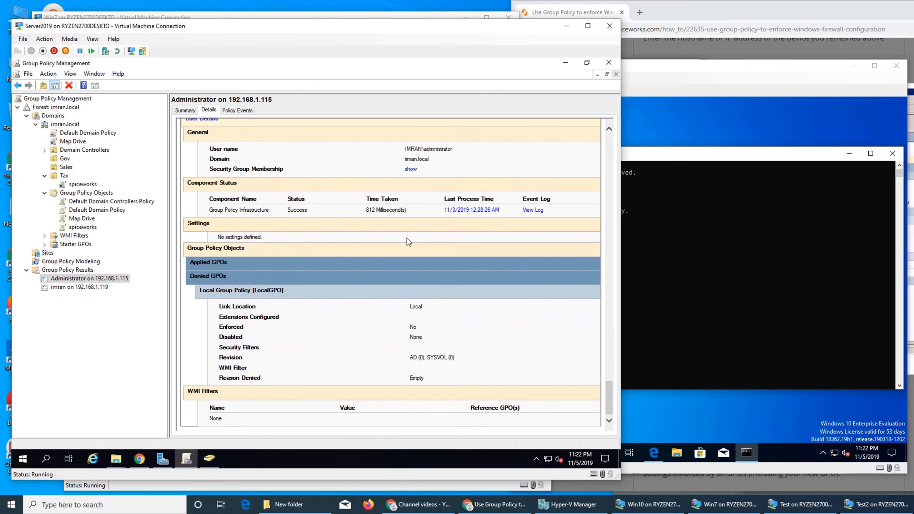
{"action": "scroll", "coordinate": [407, 238], "scroll_direction": "up", "scroll_amount": 5}
{"action": "scroll", "coordinate": [407, 238], "scroll_direction": "up", "scroll_amount": 5}
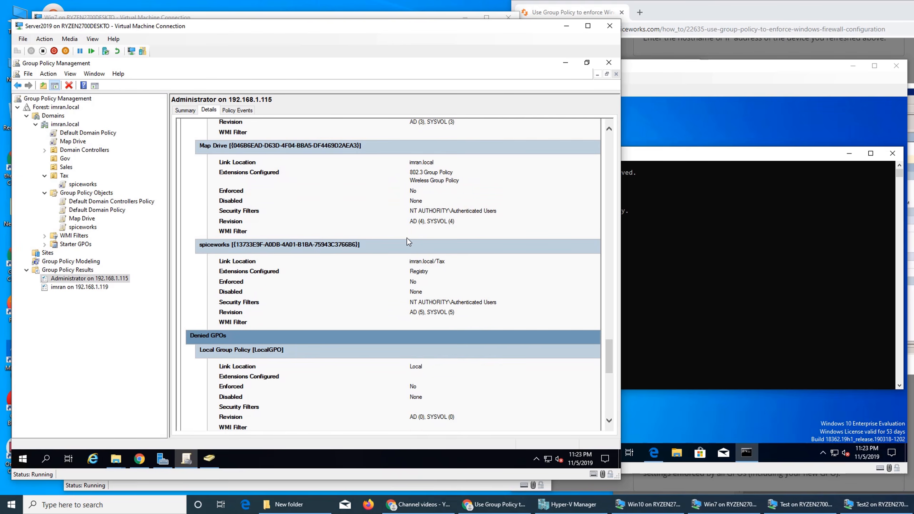
{"action": "scroll", "coordinate": [407, 238], "scroll_direction": "up", "scroll_amount": 3}
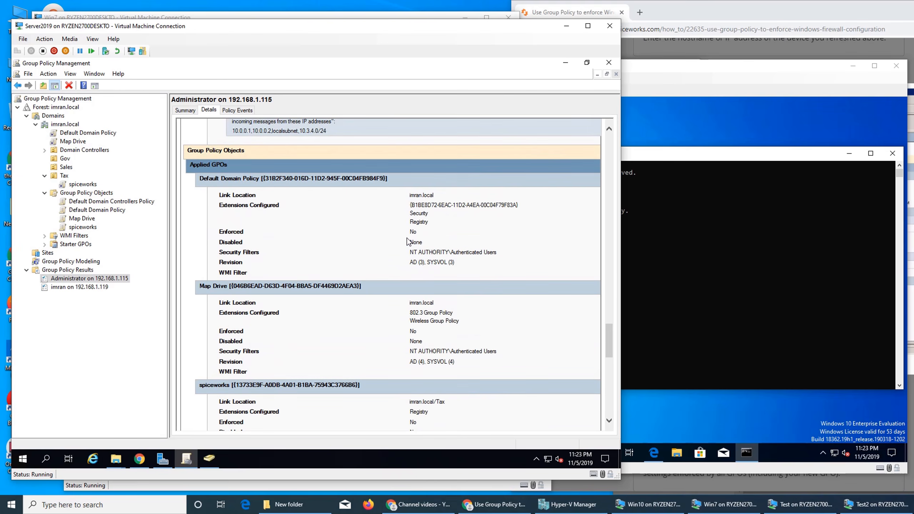
{"action": "scroll", "coordinate": [407, 239], "scroll_direction": "up", "scroll_amount": 2}
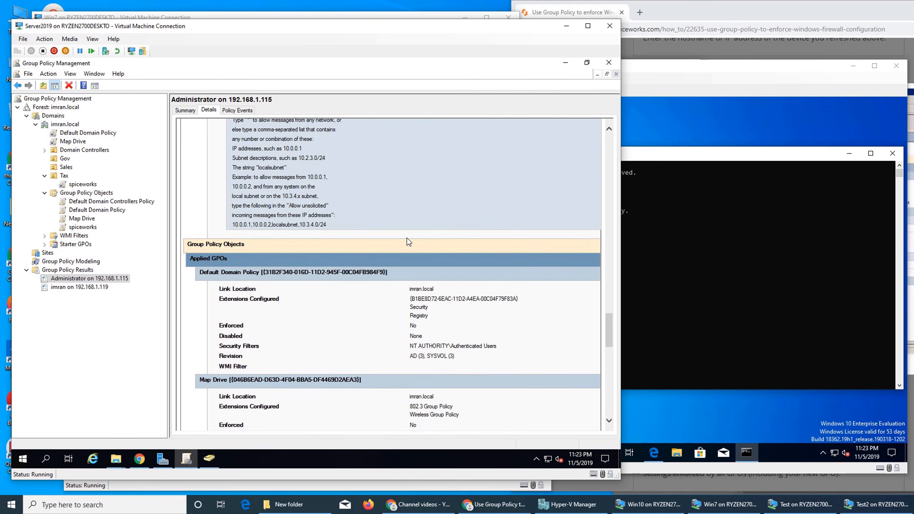
{"action": "scroll", "coordinate": [406, 239], "scroll_direction": "down", "scroll_amount": 2}
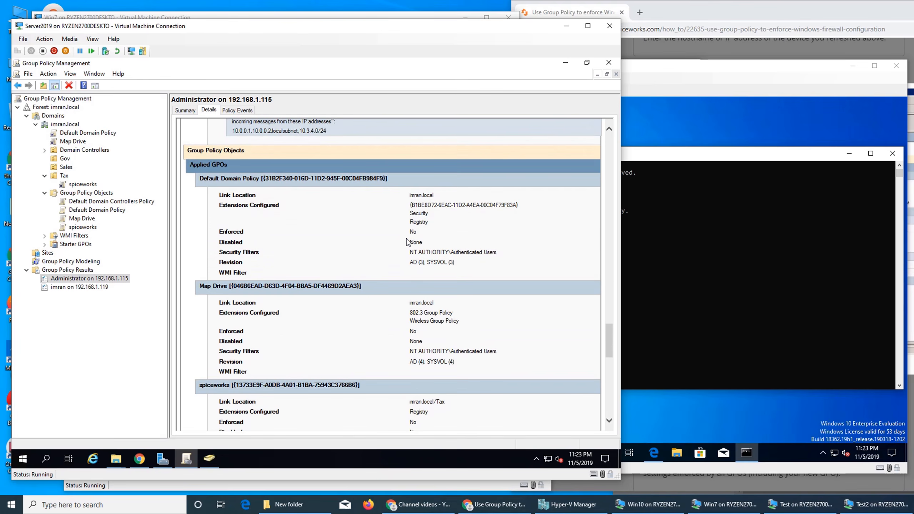
{"action": "scroll", "coordinate": [407, 241], "scroll_direction": "down", "scroll_amount": 2}
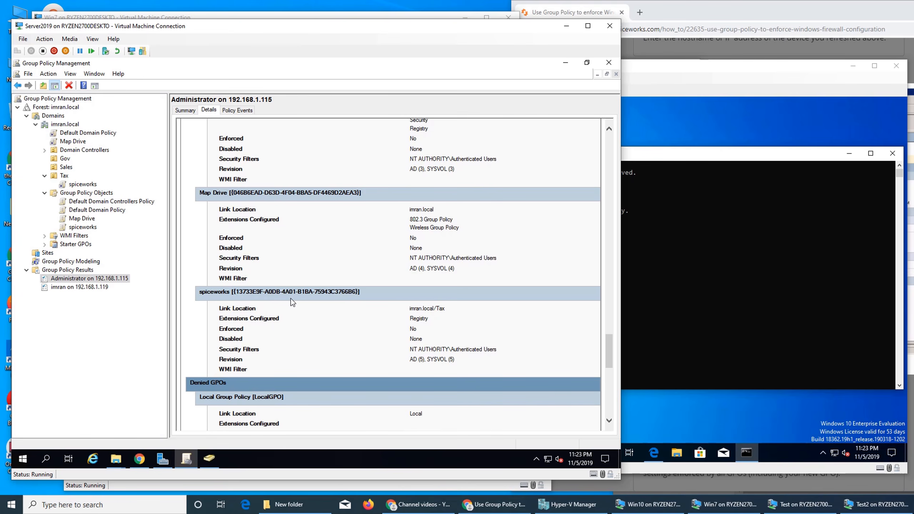
{"action": "scroll", "coordinate": [291, 299], "scroll_direction": "up", "scroll_amount": 3}
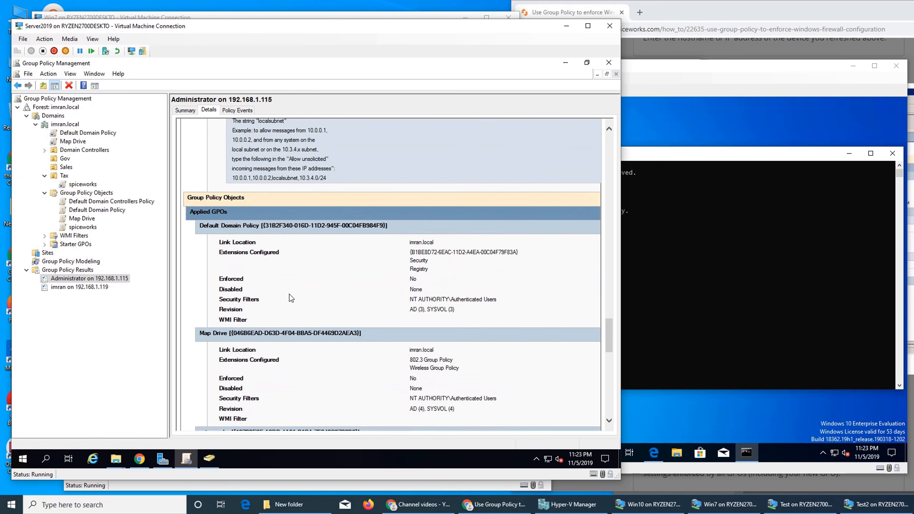
- Minimize the Server2019 virtual machine and read the end of the Spiceworks firewall guide in the browser
{"action": "left_click", "coordinate": [566, 27]}
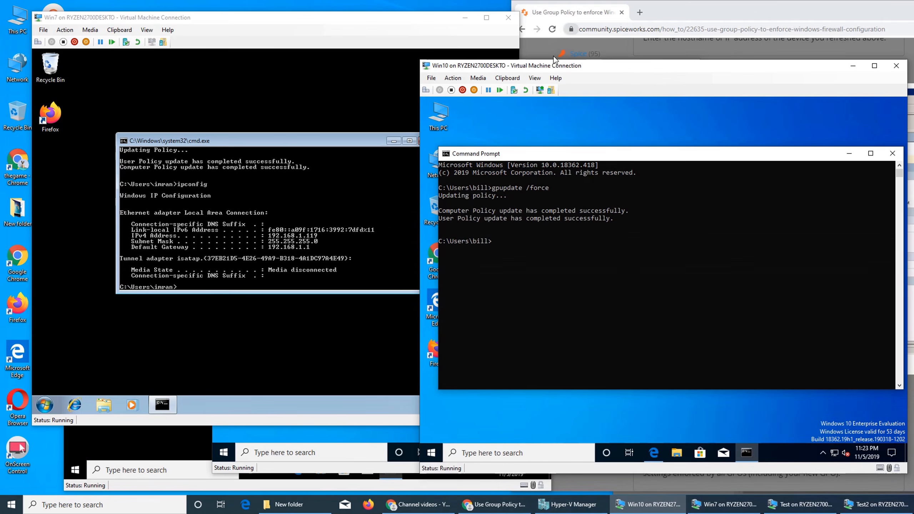
{"action": "left_click", "coordinate": [675, 16]}
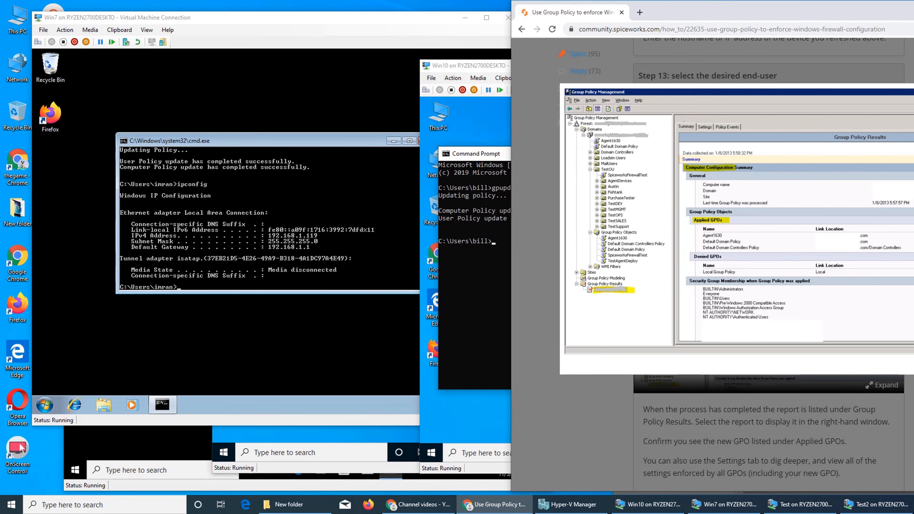
{"action": "scroll", "coordinate": [737, 365], "scroll_direction": "down", "scroll_amount": 6}
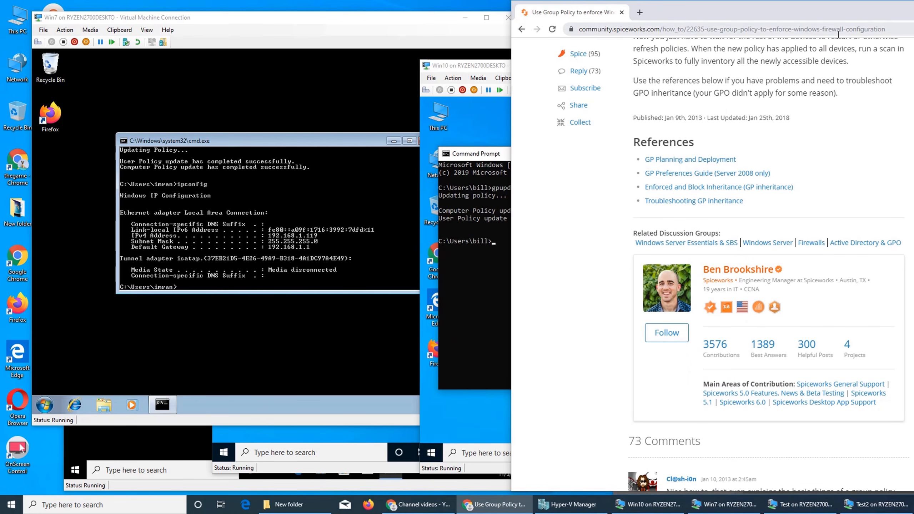
- Switch back to the Server2019 virtual machine and minimize Group Policy Management
{"action": "left_click", "coordinate": [474, 68]}
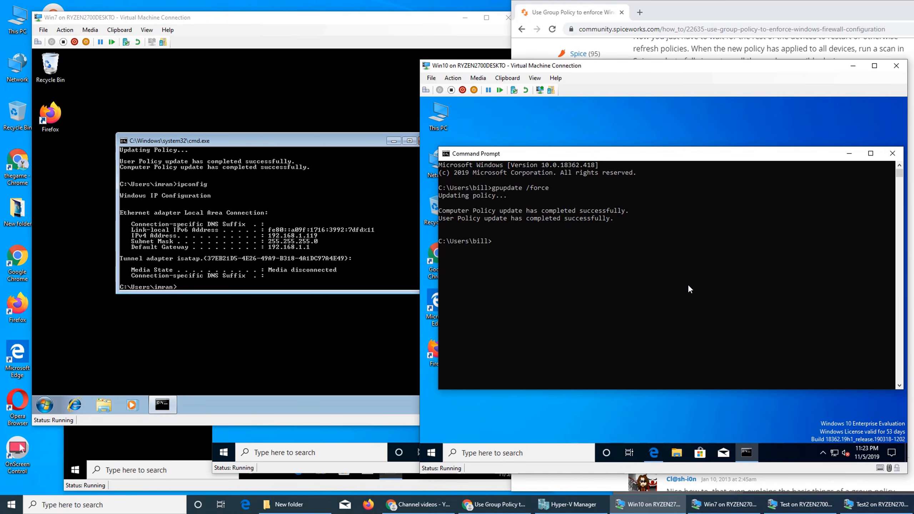
{"action": "mouse_move", "coordinate": [705, 508]}
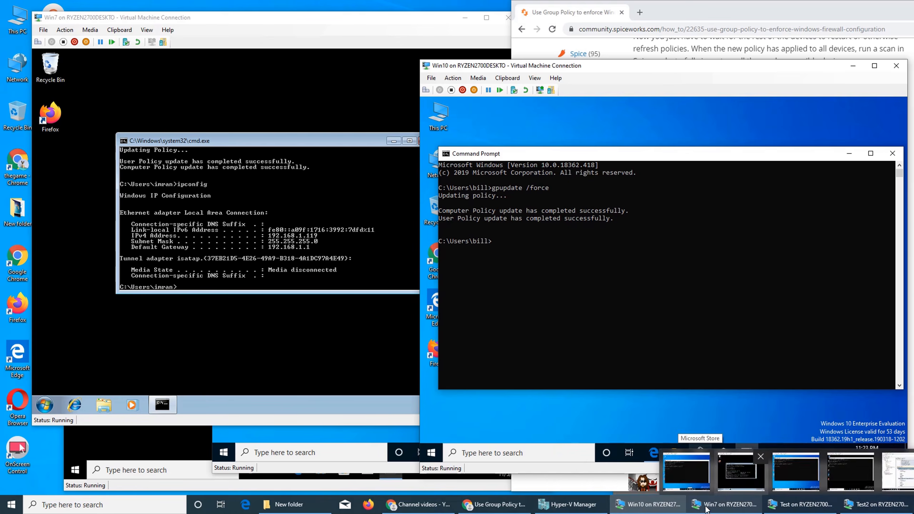
{"action": "mouse_move", "coordinate": [532, 508]}
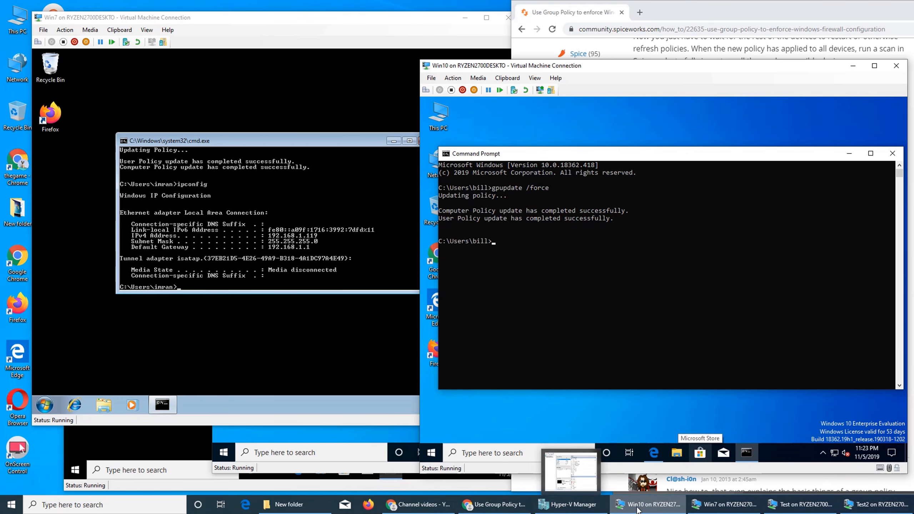
{"action": "mouse_move", "coordinate": [756, 509]}
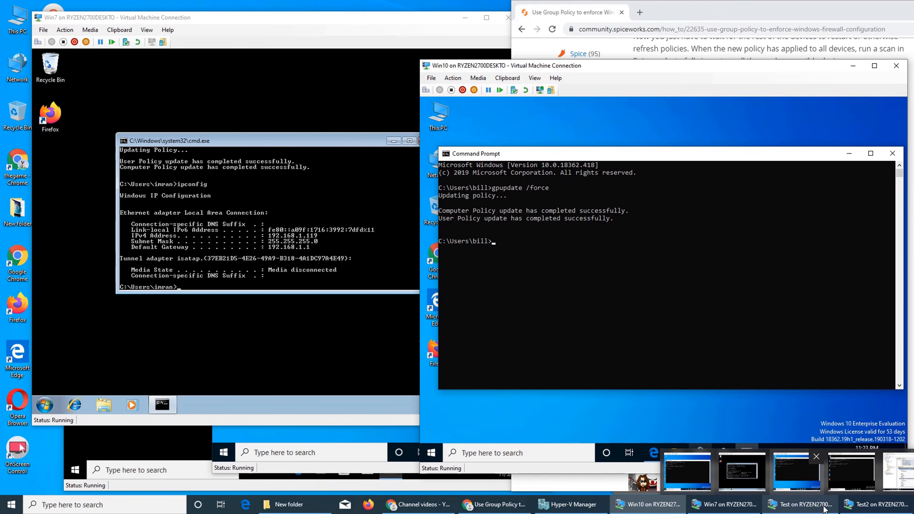
{"action": "left_click", "coordinate": [850, 483]}
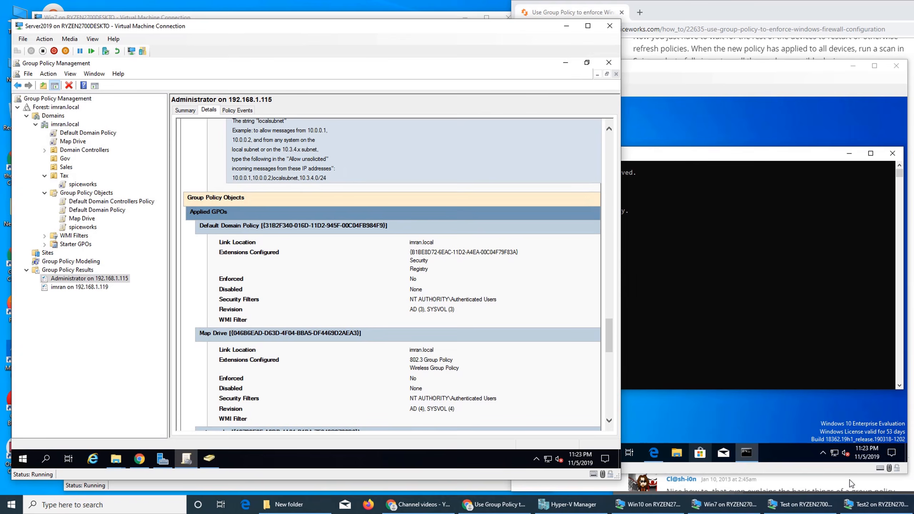
{"action": "left_click", "coordinate": [565, 62]}
{"action": "left_click", "coordinate": [564, 64]}
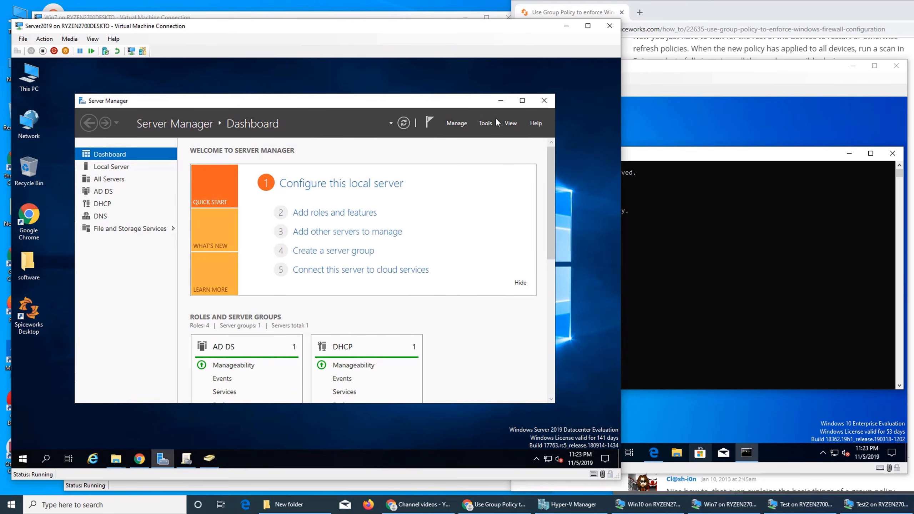
- Switch from Server Manager to Spiceworks in Chrome and select the 192.168.1.1-254 network range under Device Scanning
{"action": "left_click", "coordinate": [498, 103]}
{"action": "left_click", "coordinate": [140, 459]}
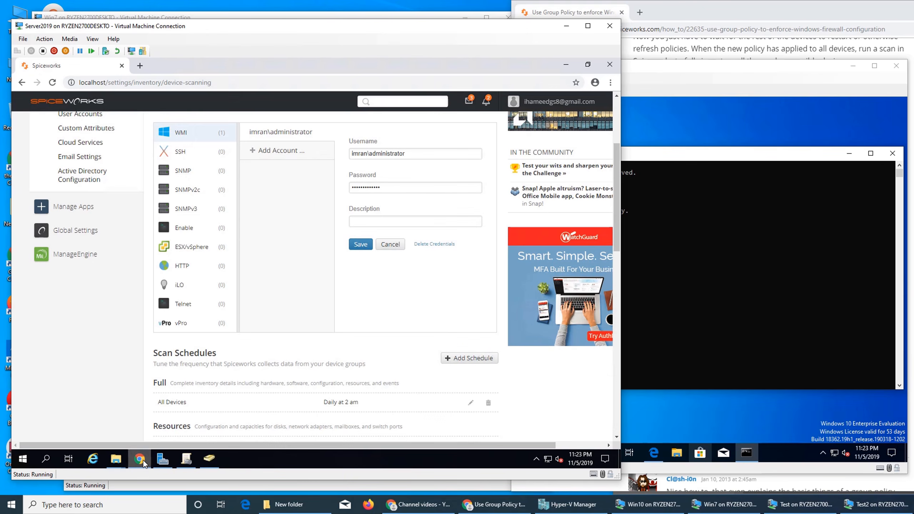
{"action": "scroll", "coordinate": [384, 288], "scroll_direction": "up", "scroll_amount": 4}
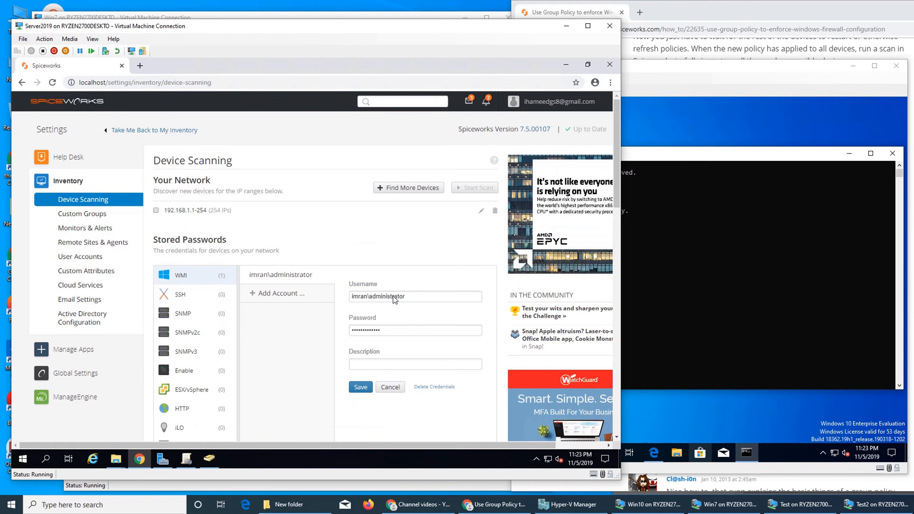
{"action": "left_click", "coordinate": [156, 210]}
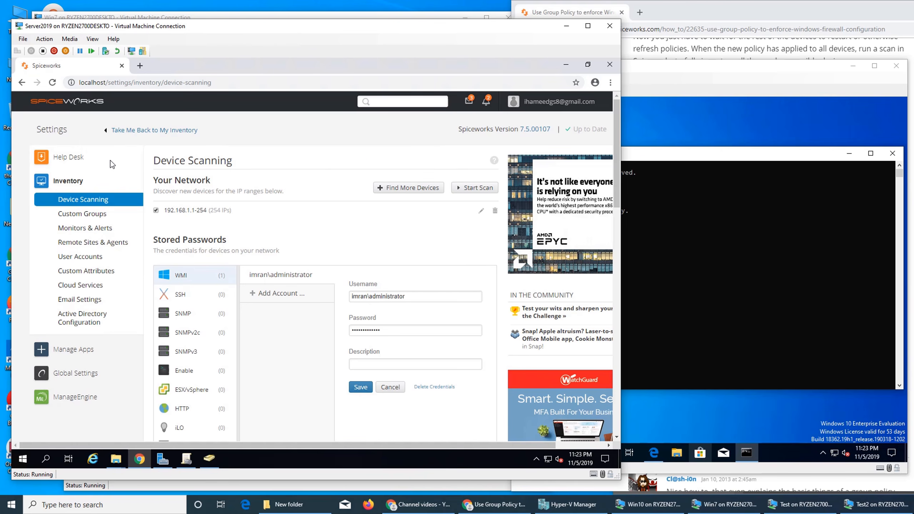
- Return from the settings to the inventory's scan overview and dismiss the cookie notice
{"action": "left_click", "coordinate": [143, 131]}
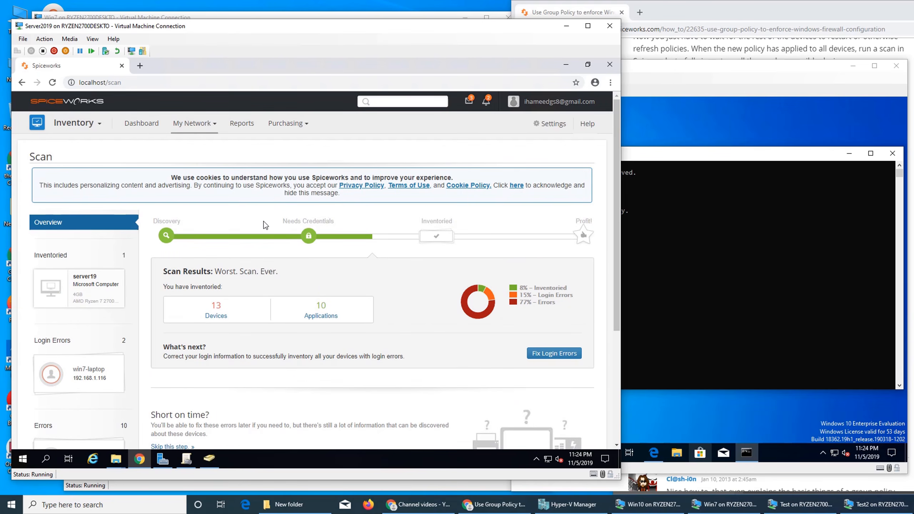
{"action": "left_click", "coordinate": [511, 185]}
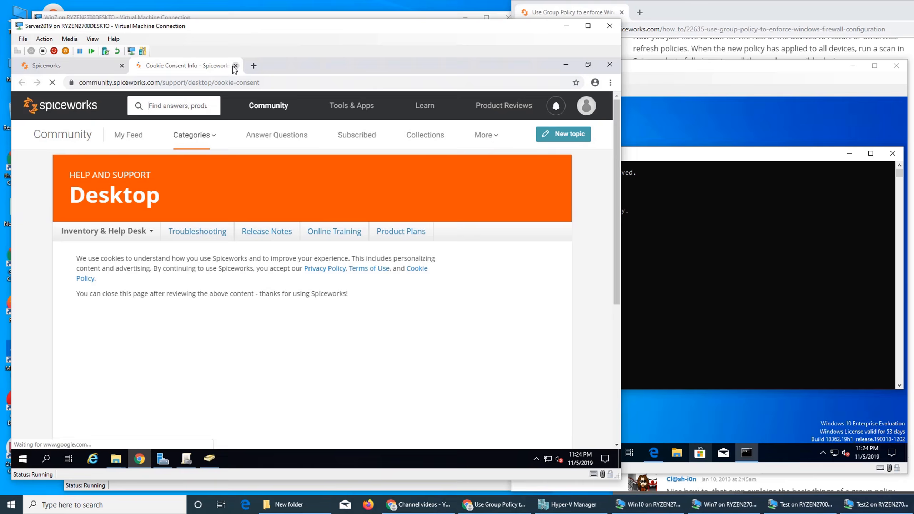
{"action": "left_click", "coordinate": [235, 66]}
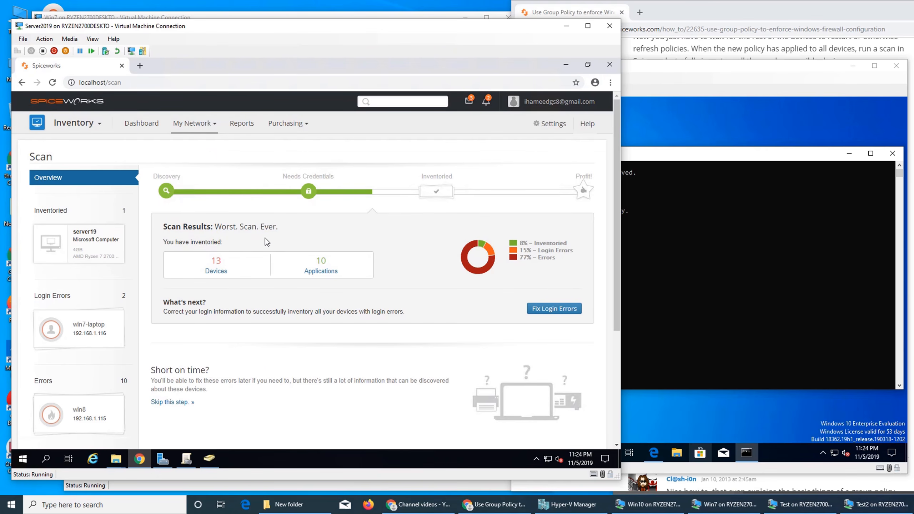
- Look through the device list, then return to the scan overview and review the Inventoried, Login Errors and Errors groups
{"action": "left_click", "coordinate": [208, 125]}
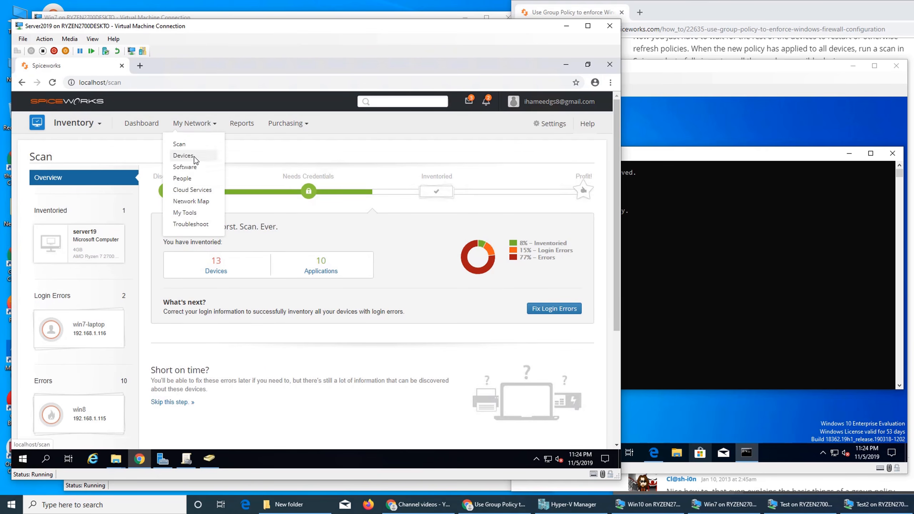
{"action": "left_click", "coordinate": [192, 160]}
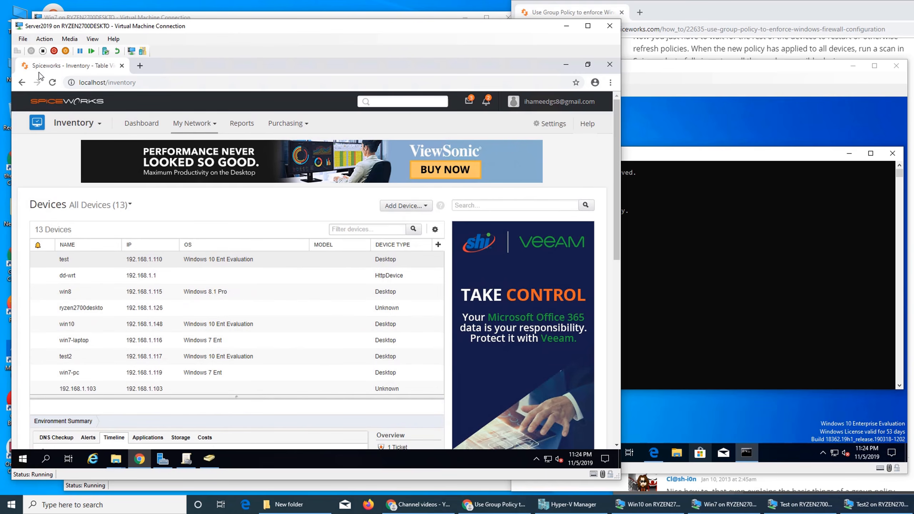
{"action": "left_click", "coordinate": [22, 83]}
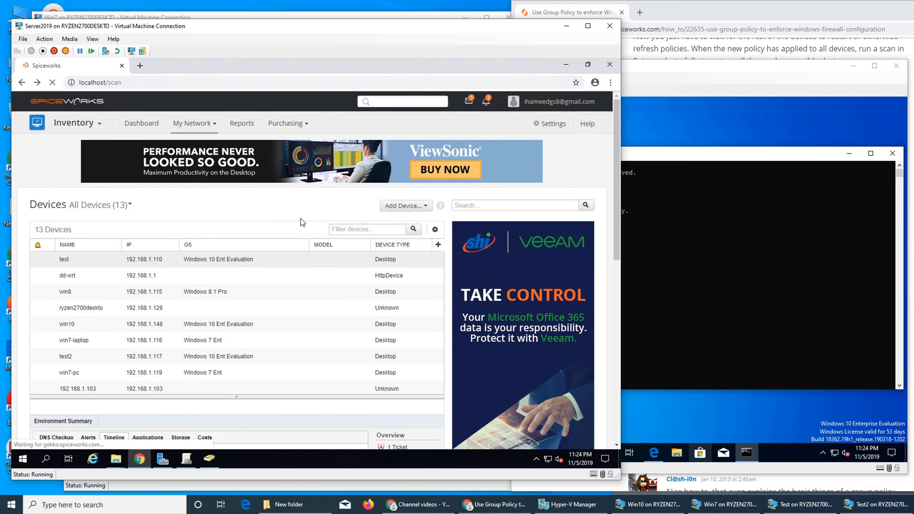
{"action": "scroll", "coordinate": [131, 298], "scroll_direction": "down", "scroll_amount": 4}
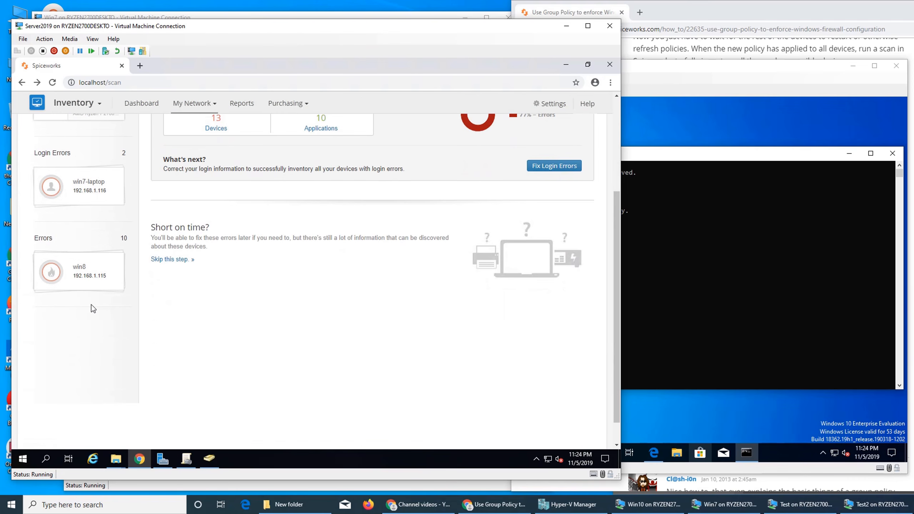
{"action": "scroll", "coordinate": [165, 288], "scroll_direction": "up", "scroll_amount": 3}
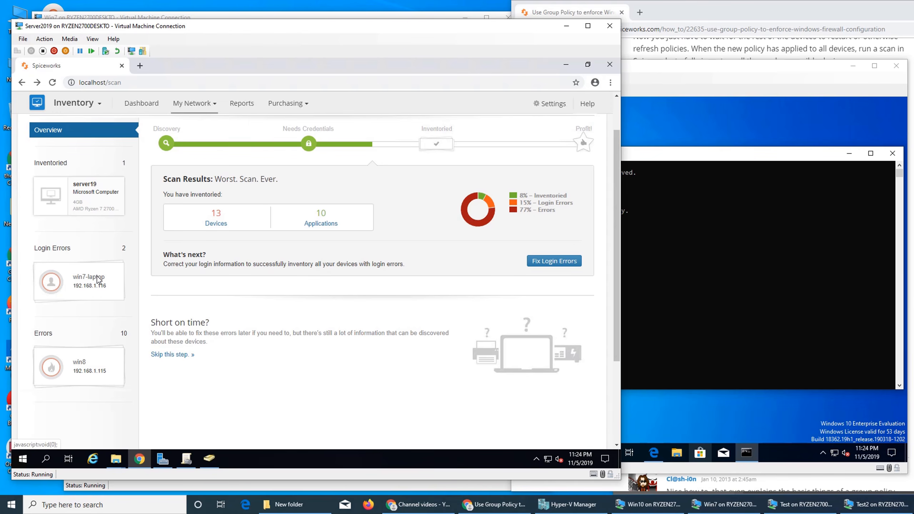
{"action": "scroll", "coordinate": [326, 260], "scroll_direction": "up", "scroll_amount": 2}
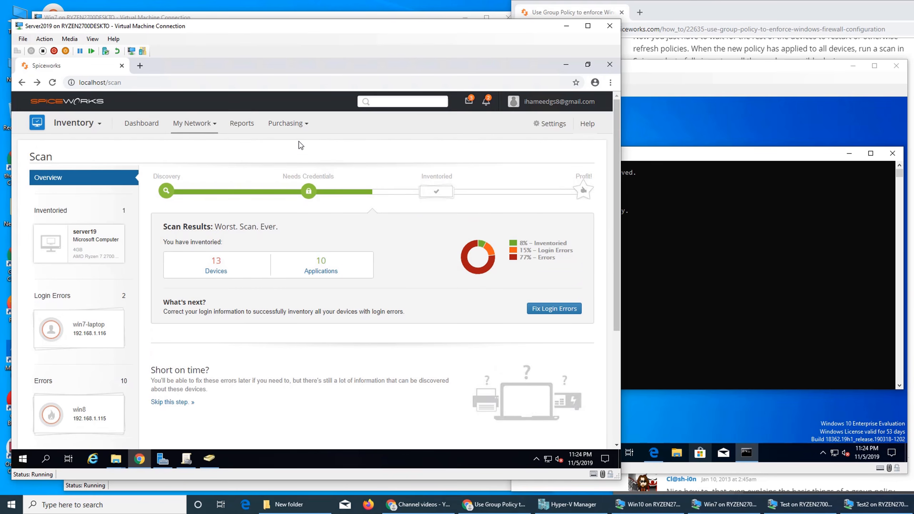
- Start a new device scan of the 192.168.1.1-254 network range from the Device Scanning settings
{"action": "left_click", "coordinate": [550, 124]}
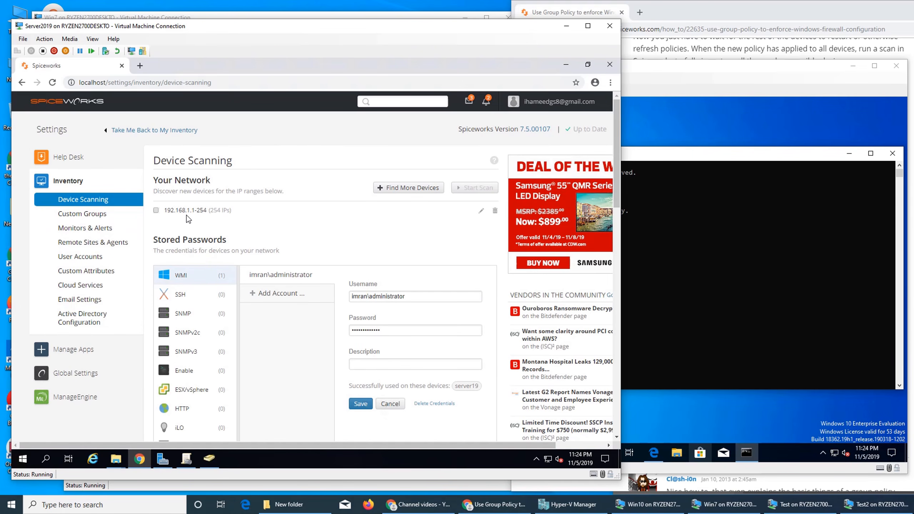
{"action": "left_click", "coordinate": [156, 210]}
{"action": "left_click", "coordinate": [474, 188]}
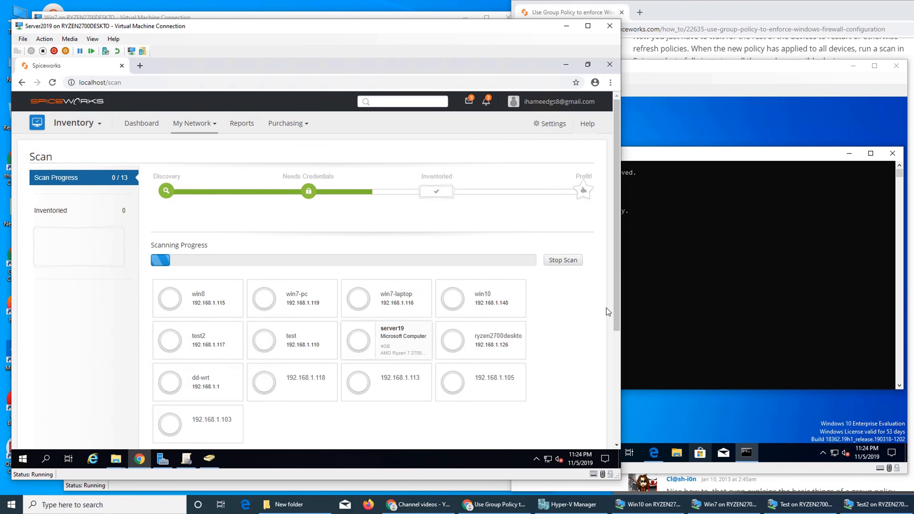
{"action": "left_click_drag", "start_coordinate": [617, 311], "coordinate": [625, 279]}
- Review the finished scan's overview and open the list of all network devices to examine their models and types
{"action": "mouse_move", "coordinate": [808, 495]}
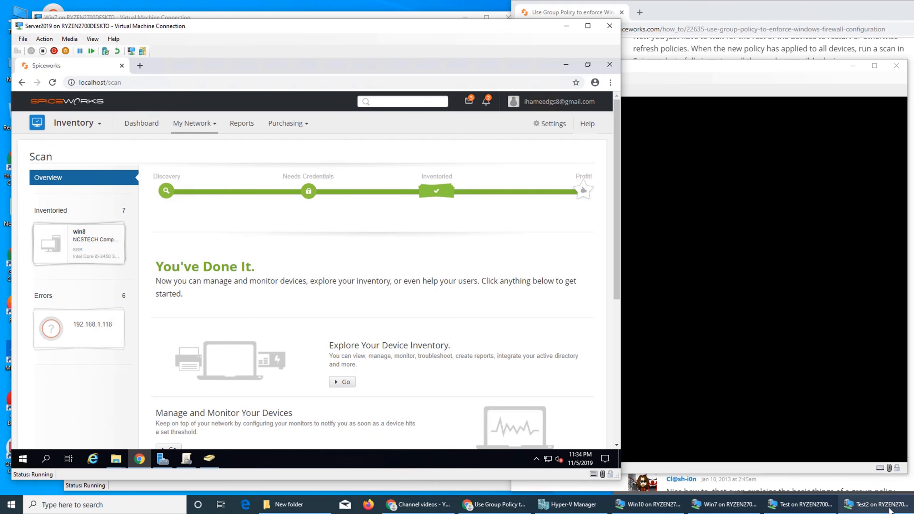
{"action": "mouse_move", "coordinate": [913, 505]}
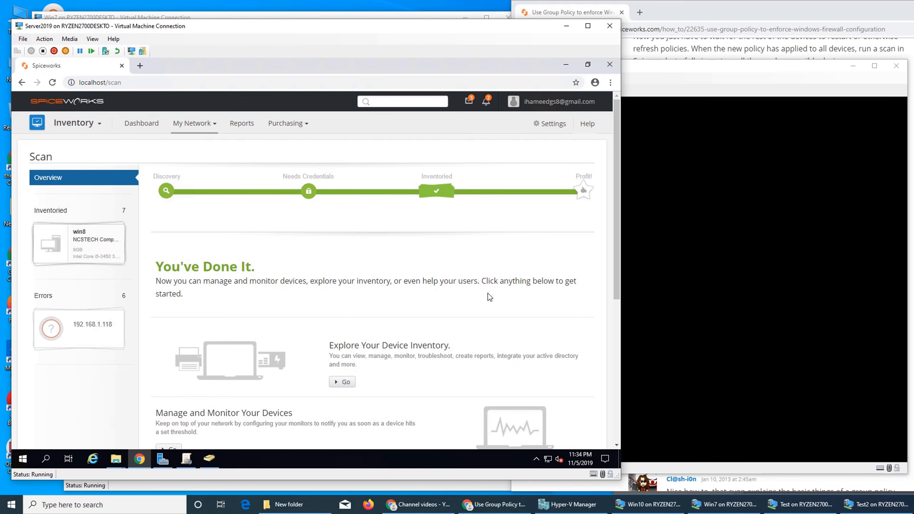
{"action": "scroll", "coordinate": [487, 293], "scroll_direction": "down", "scroll_amount": 6}
{"action": "scroll", "coordinate": [486, 296], "scroll_direction": "up", "scroll_amount": 6}
{"action": "left_click", "coordinate": [202, 126]}
{"action": "left_click", "coordinate": [184, 155]}
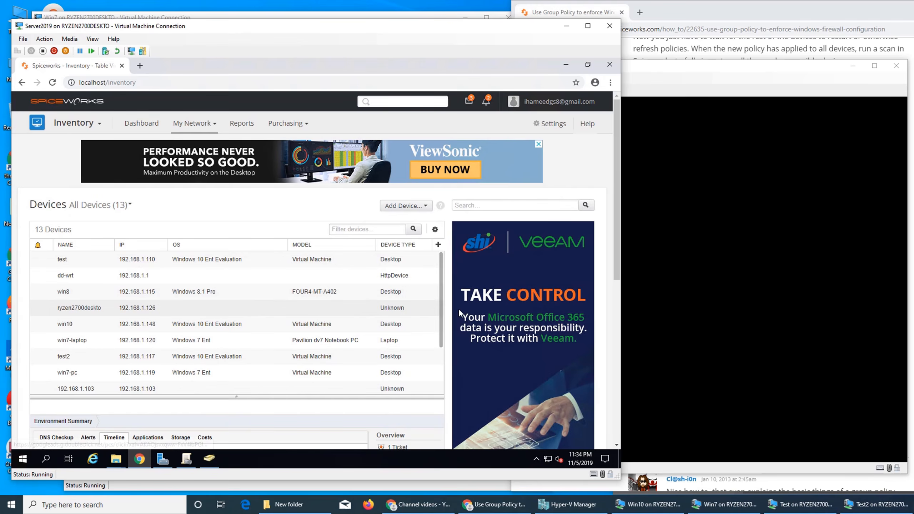
{"action": "scroll", "coordinate": [452, 315], "scroll_direction": "down", "scroll_amount": 3}
{"action": "scroll", "coordinate": [452, 315], "scroll_direction": "up", "scroll_amount": 3}
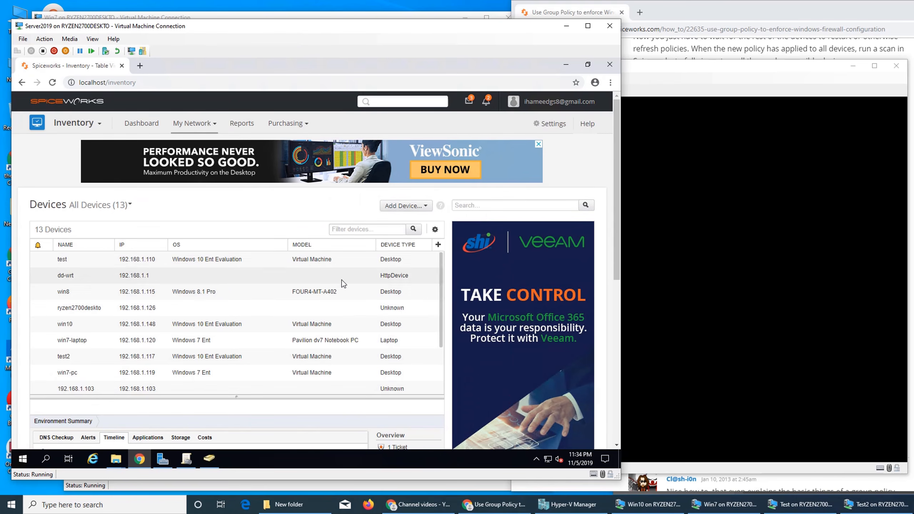
- View the device summaries of test, test2, win7-laptop and the unidentified device 192.168.1.103
{"action": "left_click", "coordinate": [225, 263]}
{"action": "scroll", "coordinate": [436, 320], "scroll_direction": "down", "scroll_amount": 2}
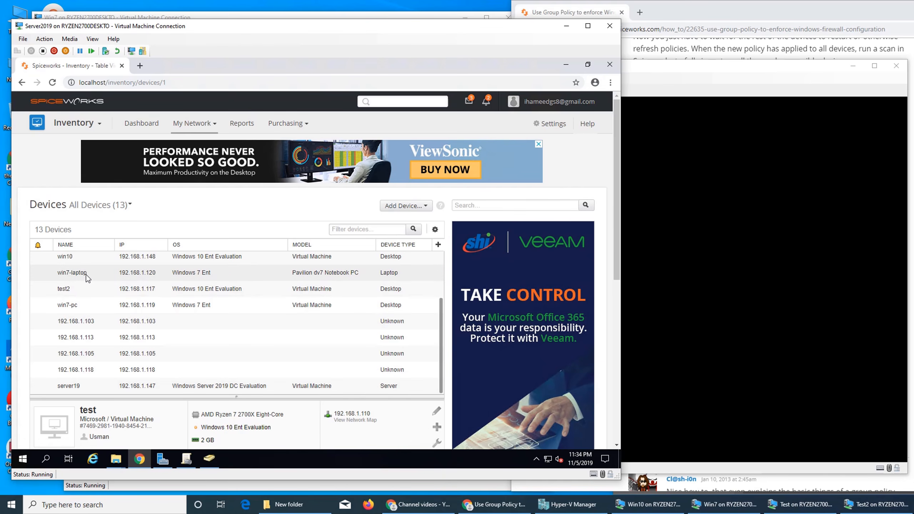
{"action": "left_click", "coordinate": [55, 290]}
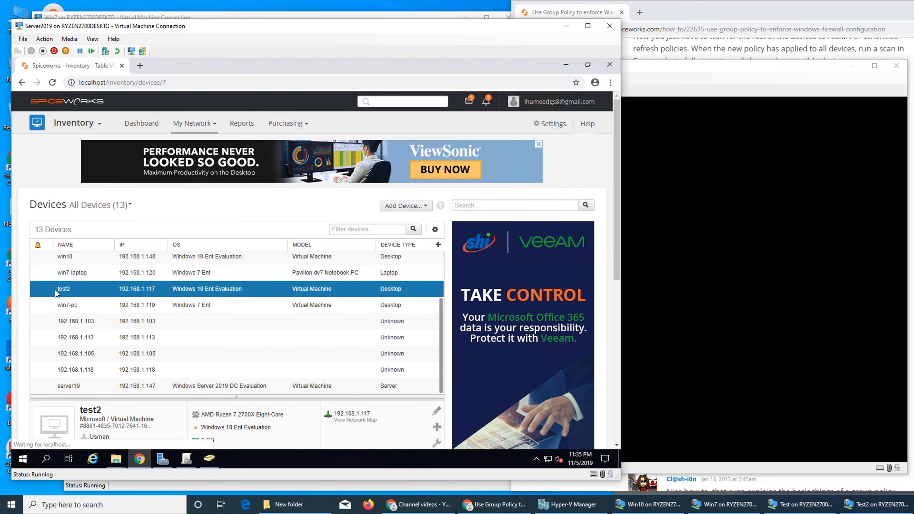
{"action": "left_click", "coordinate": [104, 274]}
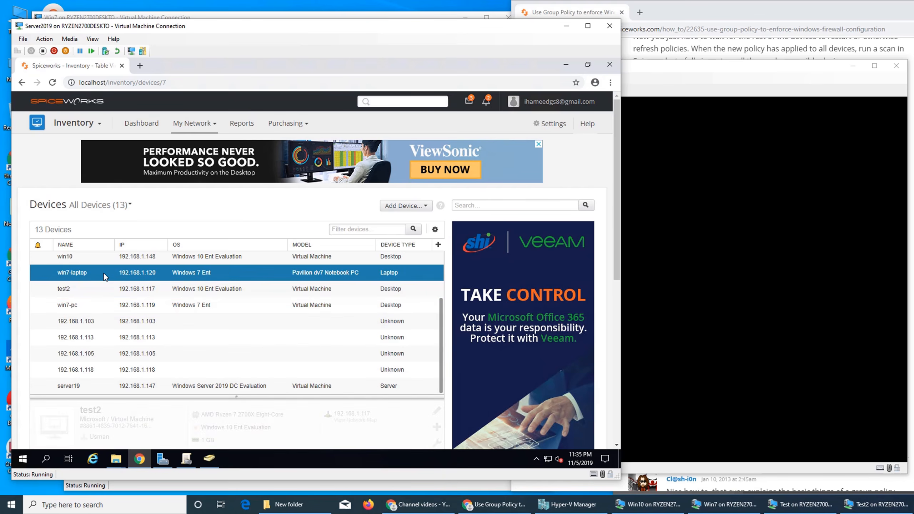
{"action": "left_click", "coordinate": [75, 321]}
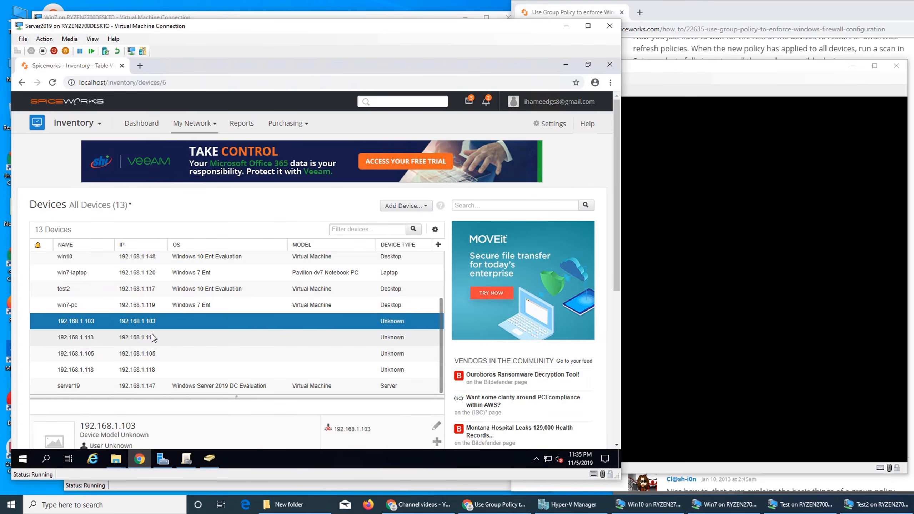
- Open the server19 device and read through its general information
{"action": "scroll", "coordinate": [149, 333], "scroll_direction": "down", "scroll_amount": 2}
{"action": "left_click", "coordinate": [134, 290]}
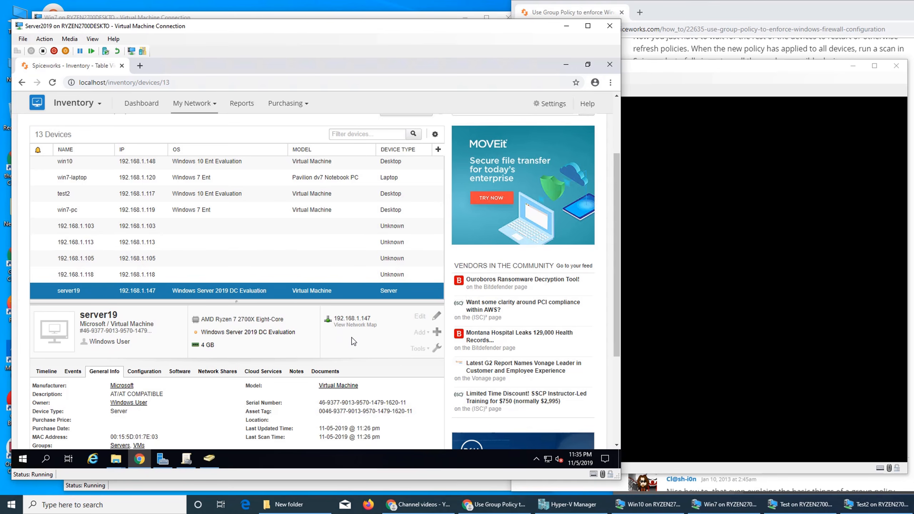
{"action": "scroll", "coordinate": [354, 340], "scroll_direction": "down", "scroll_amount": 4}
{"action": "scroll", "coordinate": [367, 340], "scroll_direction": "up", "scroll_amount": 6}
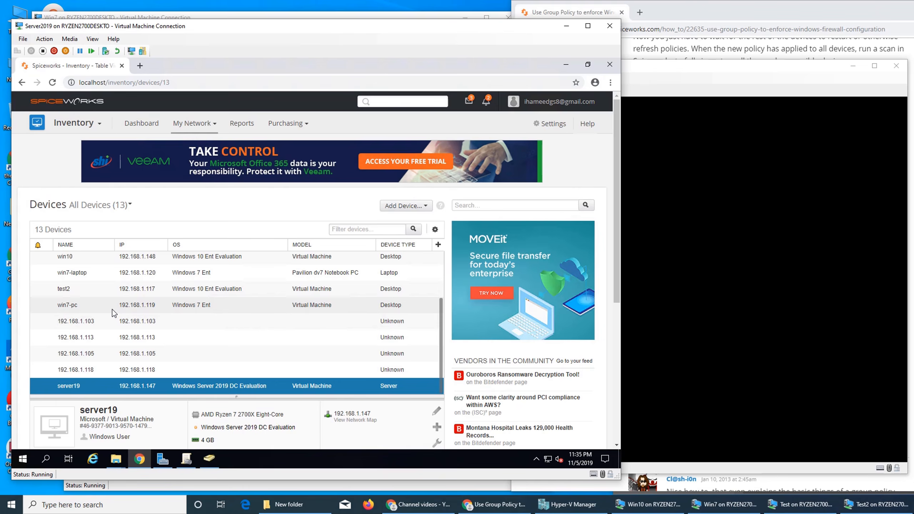
- Open the win8 device and examine its hardware summary and general information
{"action": "scroll", "coordinate": [114, 308], "scroll_direction": "up", "scroll_amount": 2}
{"action": "left_click", "coordinate": [95, 294]}
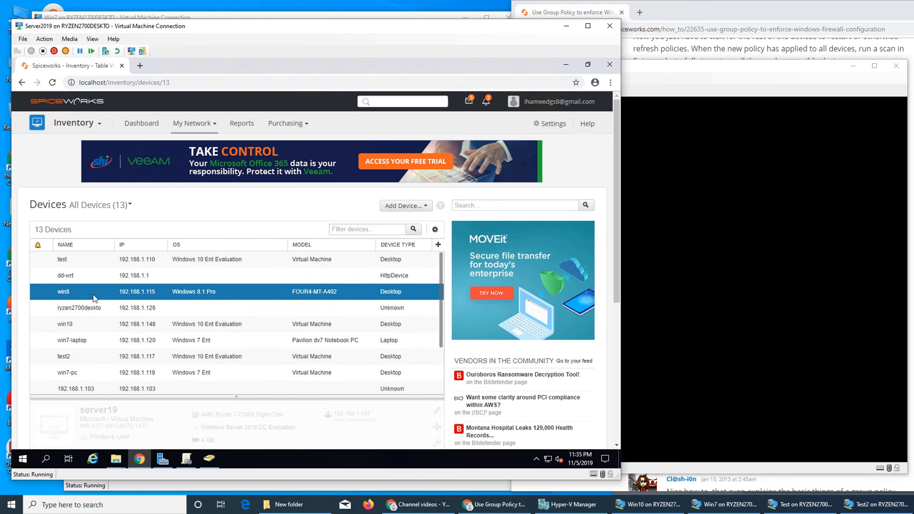
{"action": "scroll", "coordinate": [446, 328], "scroll_direction": "down", "scroll_amount": 4}
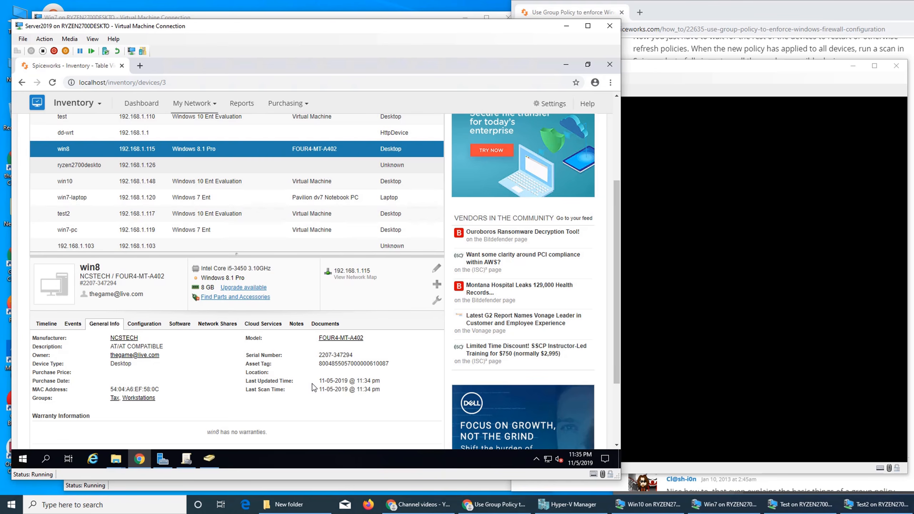
- Check win8's events and timeline, expanding and collapsing the details of the Asset Tag, Bios Date and Bios Version change entry
{"action": "left_click", "coordinate": [71, 327]}
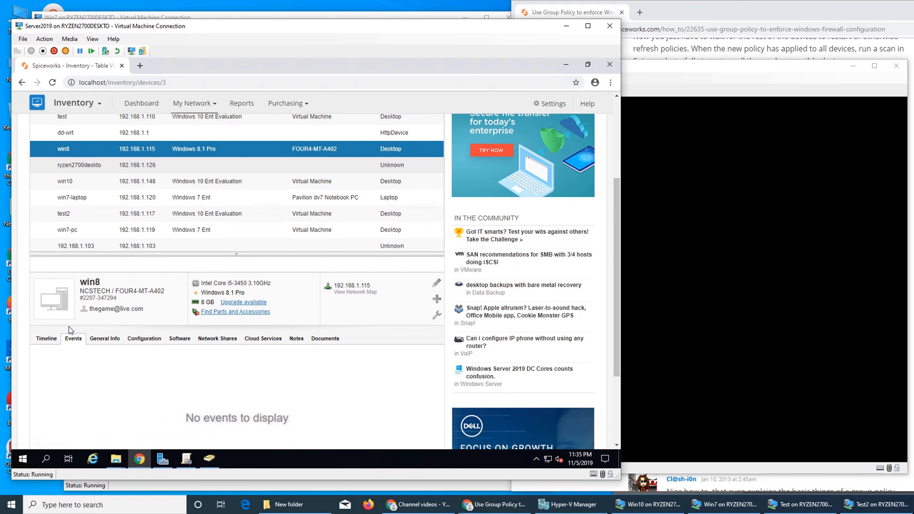
{"action": "left_click", "coordinate": [47, 339]}
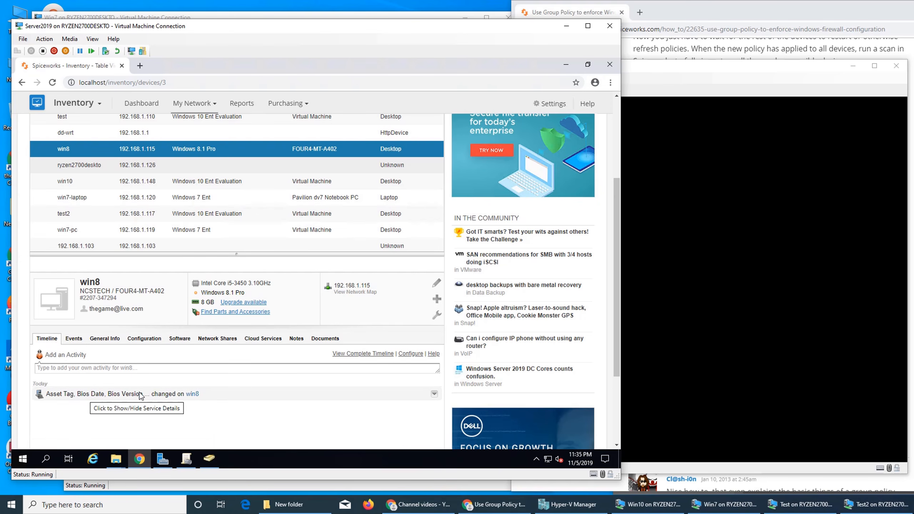
{"action": "left_click", "coordinate": [122, 394]}
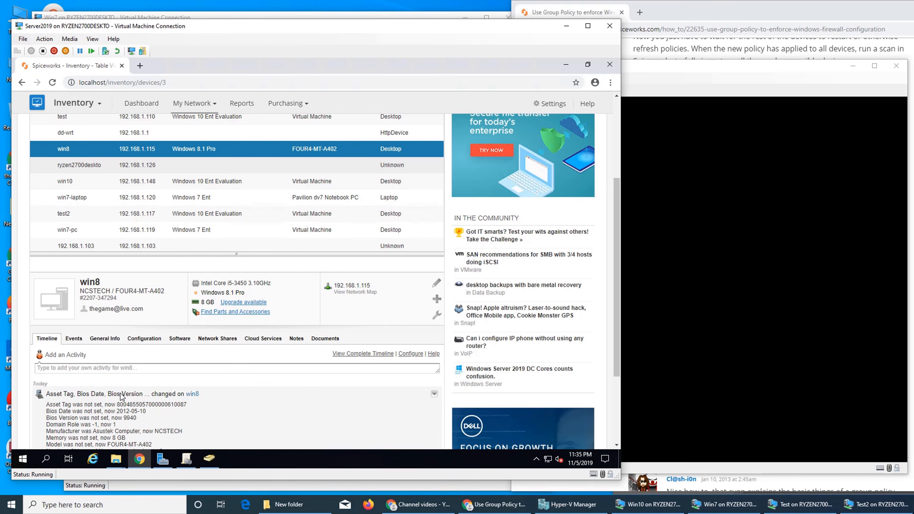
{"action": "scroll", "coordinate": [169, 342], "scroll_direction": "down", "scroll_amount": 3}
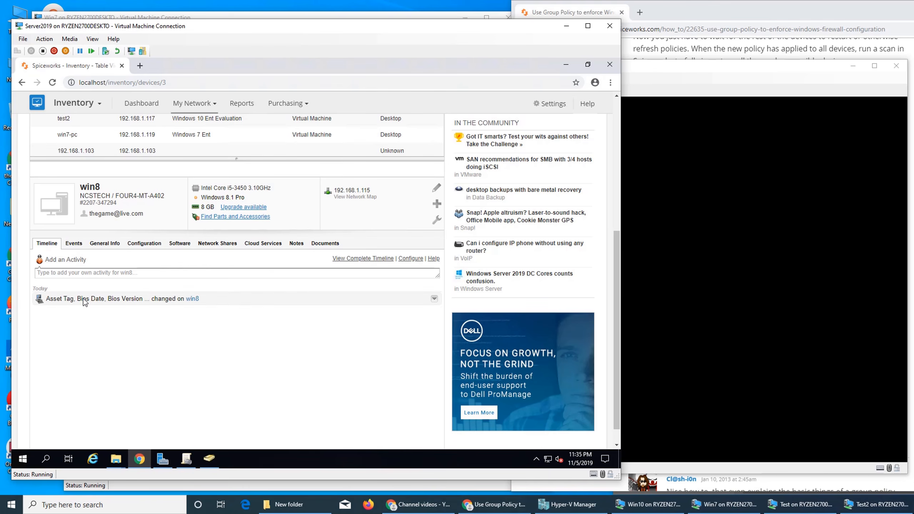
{"action": "left_click", "coordinate": [84, 299]}
{"action": "scroll", "coordinate": [183, 306], "scroll_direction": "up", "scroll_amount": 1}
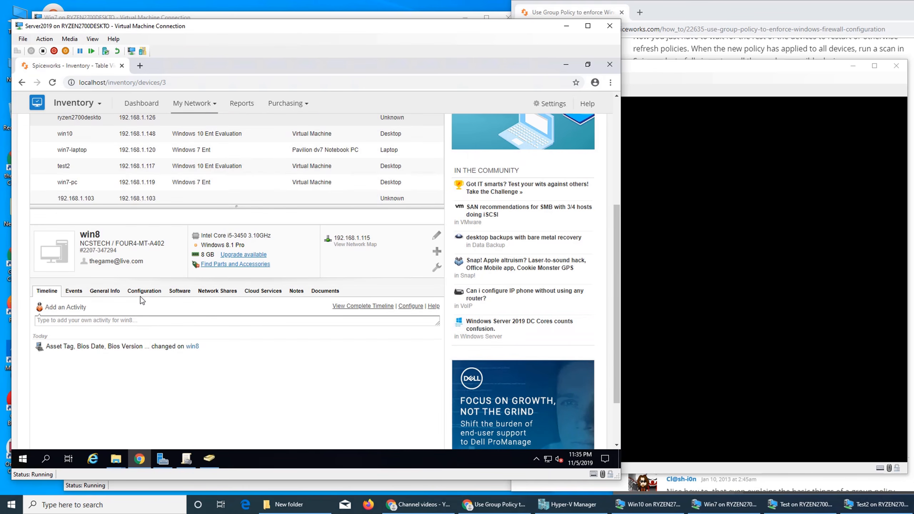
- Examine win8's general information and configuration, including its operating system, antivirus, disk usage and network adapter details
{"action": "left_click", "coordinate": [104, 292]}
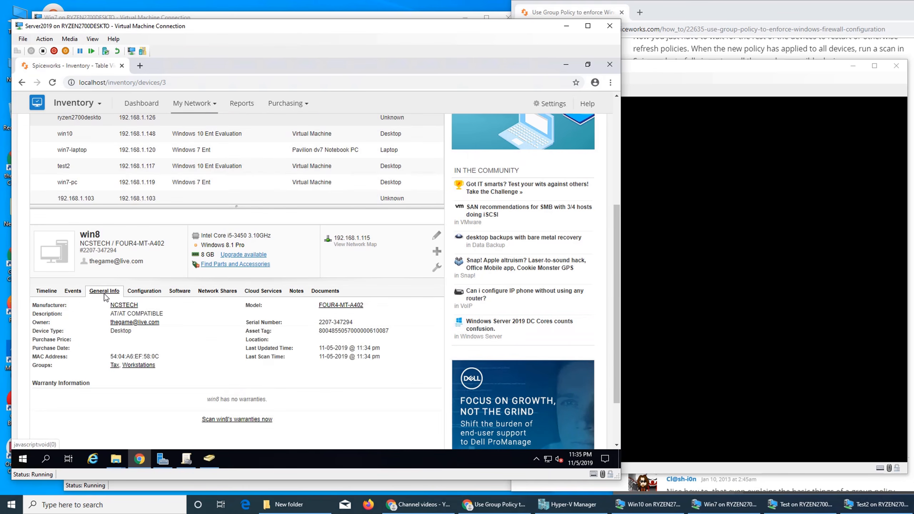
{"action": "left_click", "coordinate": [140, 291]}
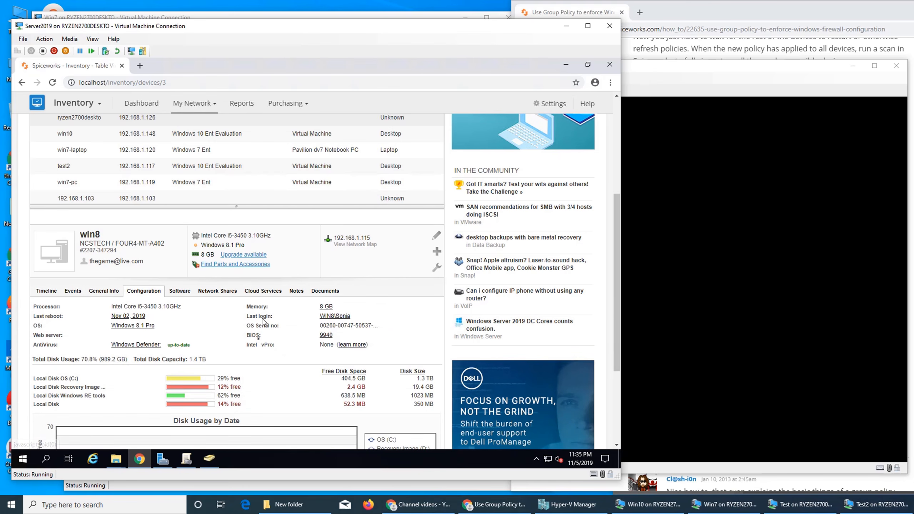
{"action": "mouse_move", "coordinate": [138, 317]}
{"action": "scroll", "coordinate": [259, 368], "scroll_direction": "down", "scroll_amount": 3}
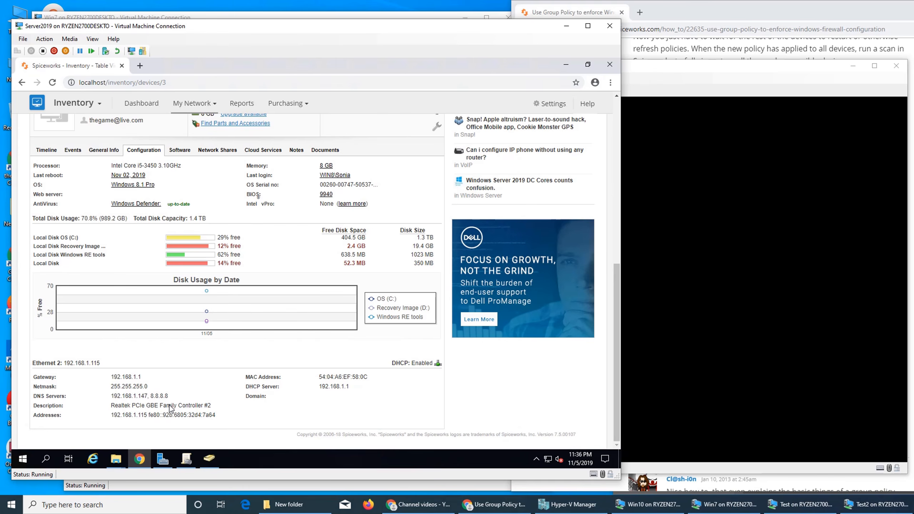
{"action": "scroll", "coordinate": [170, 408], "scroll_direction": "up", "scroll_amount": 3}
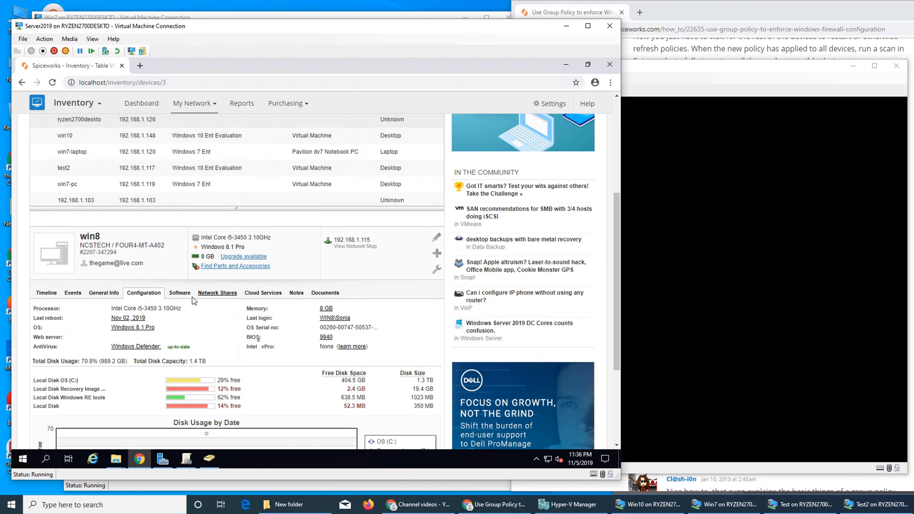
- Search win8's installed software list for "fire", then clear the search
{"action": "left_click", "coordinate": [190, 294]}
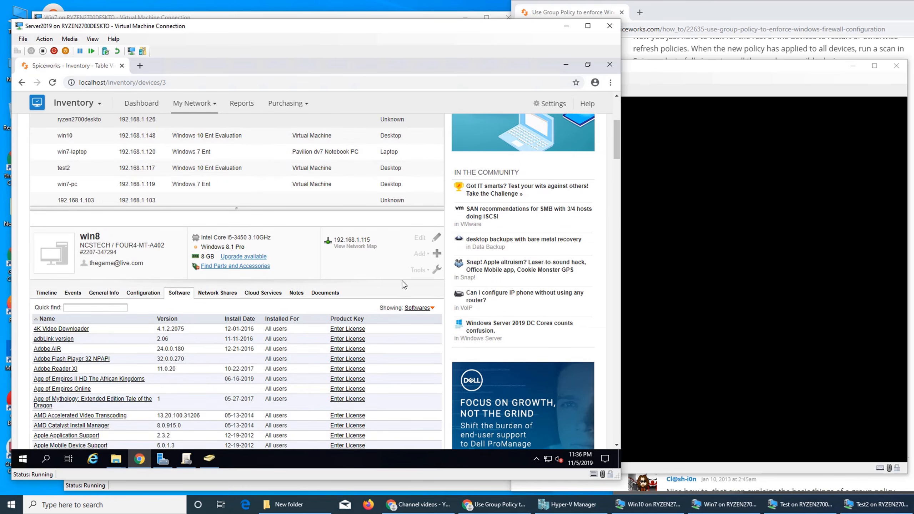
{"action": "scroll", "coordinate": [594, 275], "scroll_direction": "down", "scroll_amount": 3}
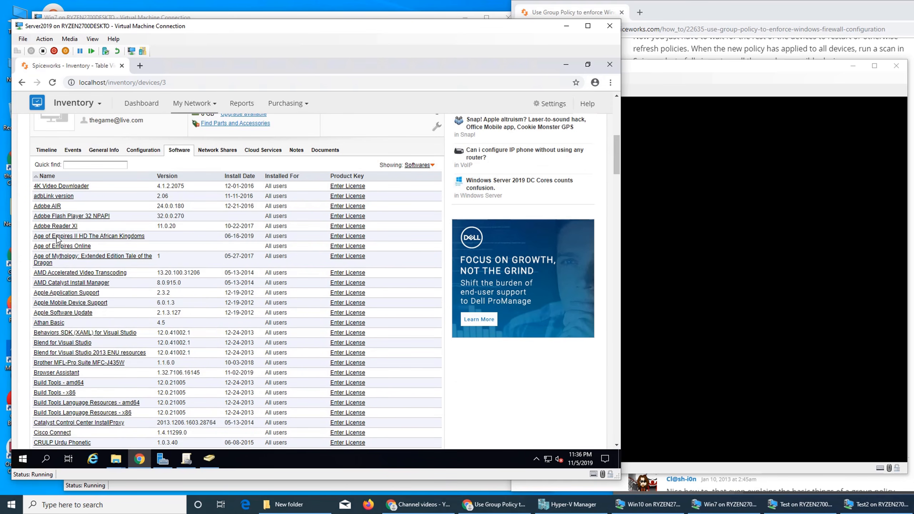
{"action": "left_click", "coordinate": [84, 167]}
{"action": "type", "text": "fire"}
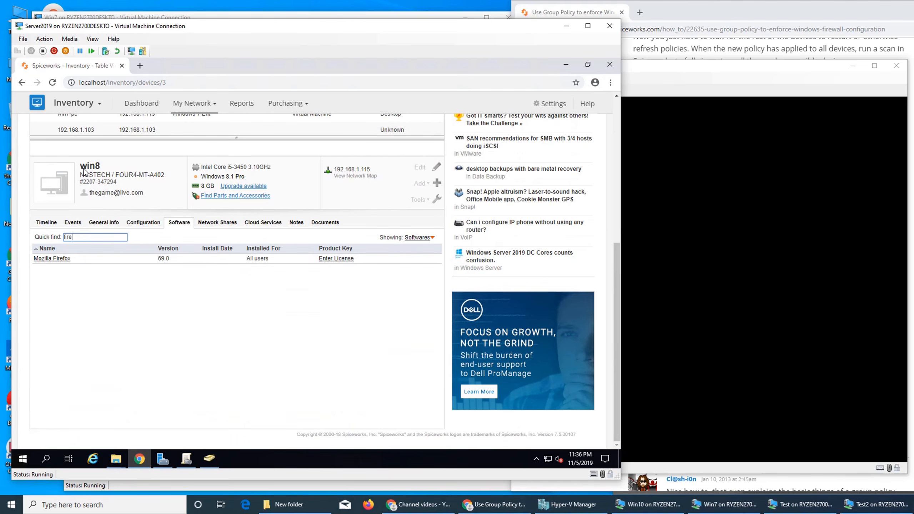
{"action": "key", "text": "BackSpace"}
{"action": "key", "text": "BackSpace"}
{"action": "key", "text": "BackSpace"}
{"action": "key", "text": "BackSpace"}
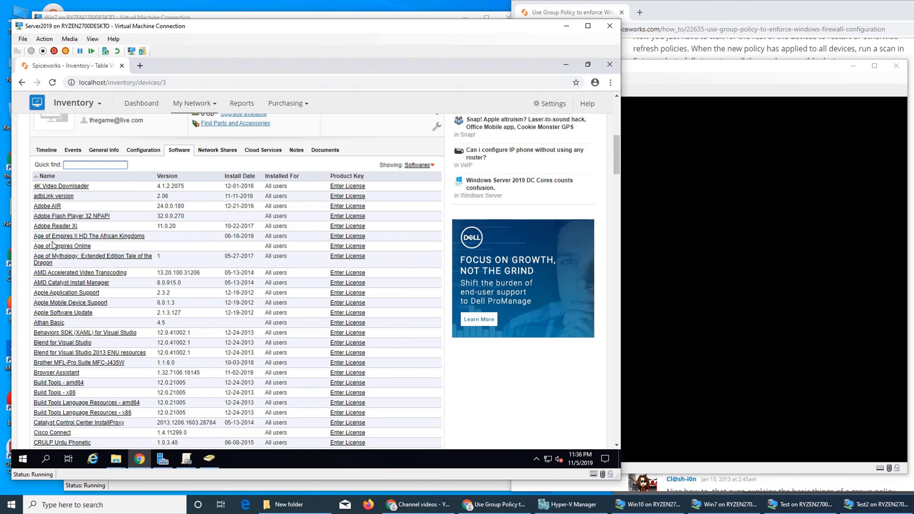
- Filter win8's installed software by "age of", then clear the filter
{"action": "type", "text": "age of"}
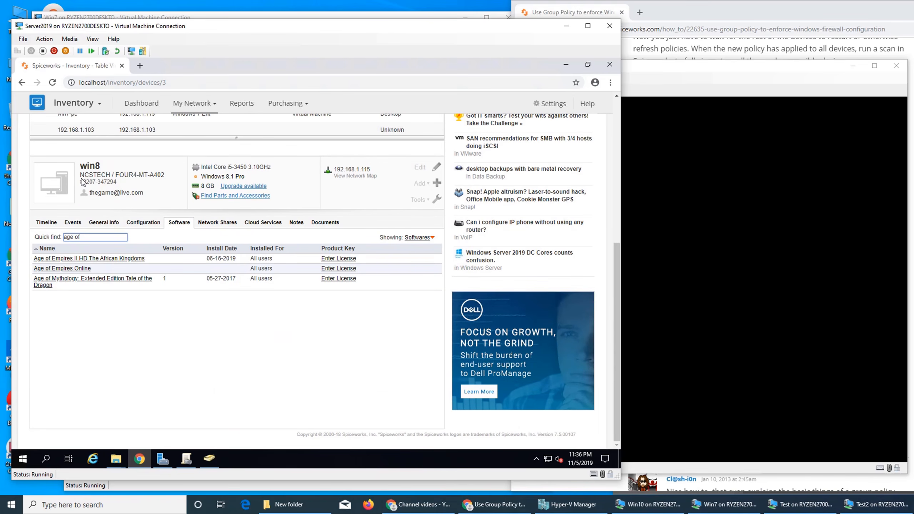
{"action": "key", "text": "BackSpace"}
{"action": "key", "text": "BackSpace"}
{"action": "key", "text": "BackSpace"}
{"action": "key", "text": "BackSpace"}
{"action": "key", "text": "BackSpace"}
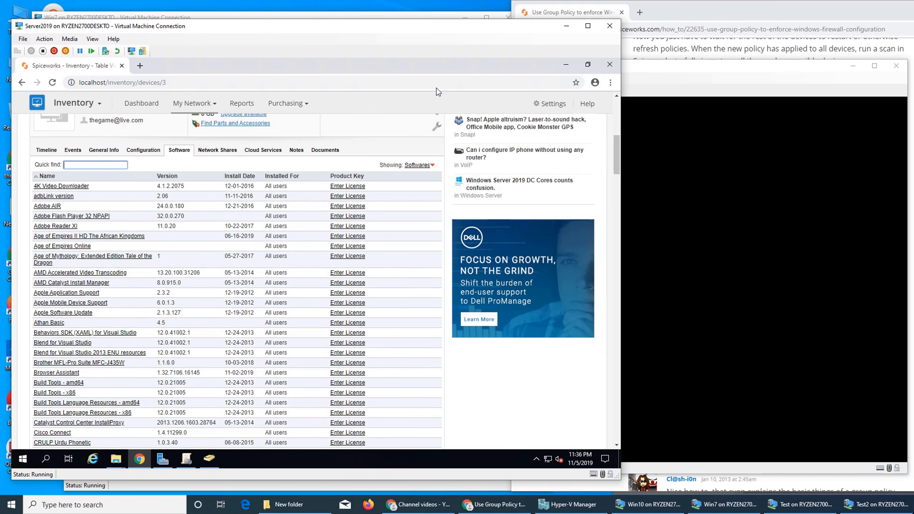
- Browse the full list of software installed on win8, including versions and install dates
{"action": "scroll", "coordinate": [244, 307], "scroll_direction": "down", "scroll_amount": 1}
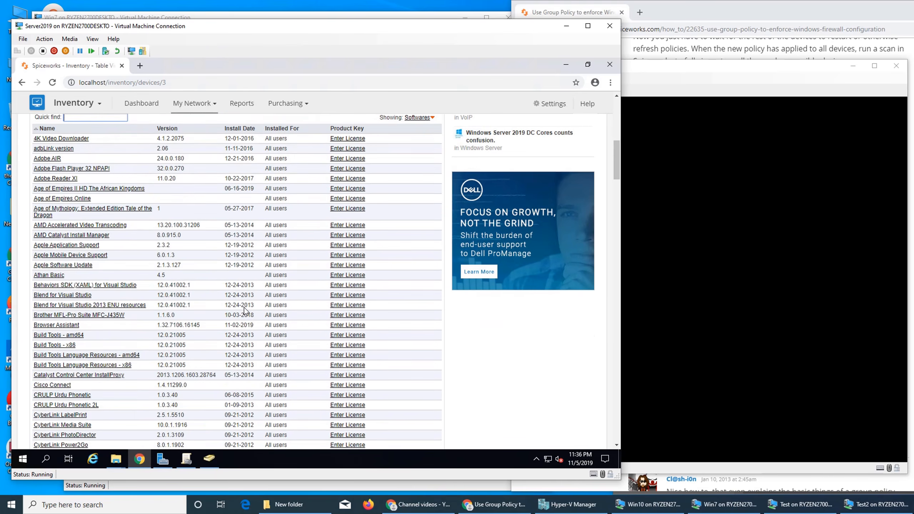
{"action": "scroll", "coordinate": [199, 299], "scroll_direction": "down", "scroll_amount": 3}
{"action": "scroll", "coordinate": [202, 304], "scroll_direction": "down", "scroll_amount": 20}
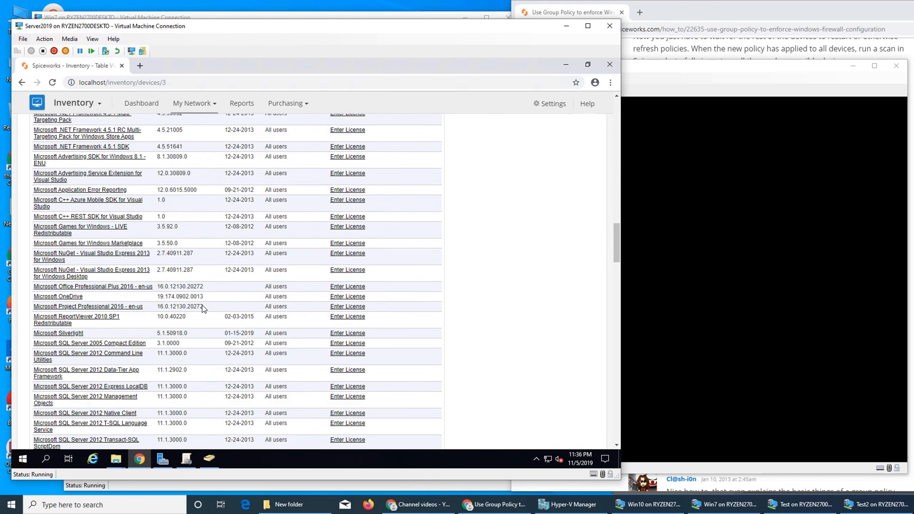
{"action": "scroll", "coordinate": [202, 311], "scroll_direction": "down", "scroll_amount": 8}
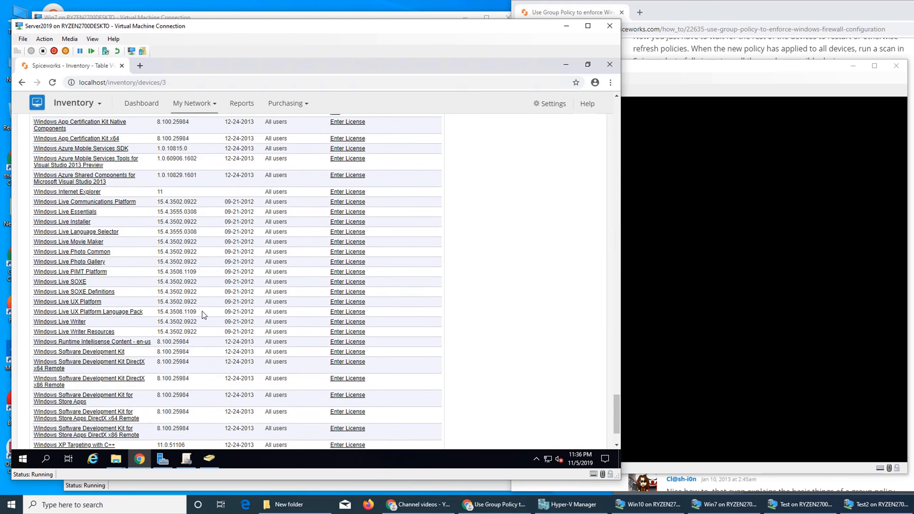
{"action": "scroll", "coordinate": [200, 317], "scroll_direction": "up", "scroll_amount": 10}
{"action": "scroll", "coordinate": [199, 327], "scroll_direction": "up", "scroll_amount": 20}
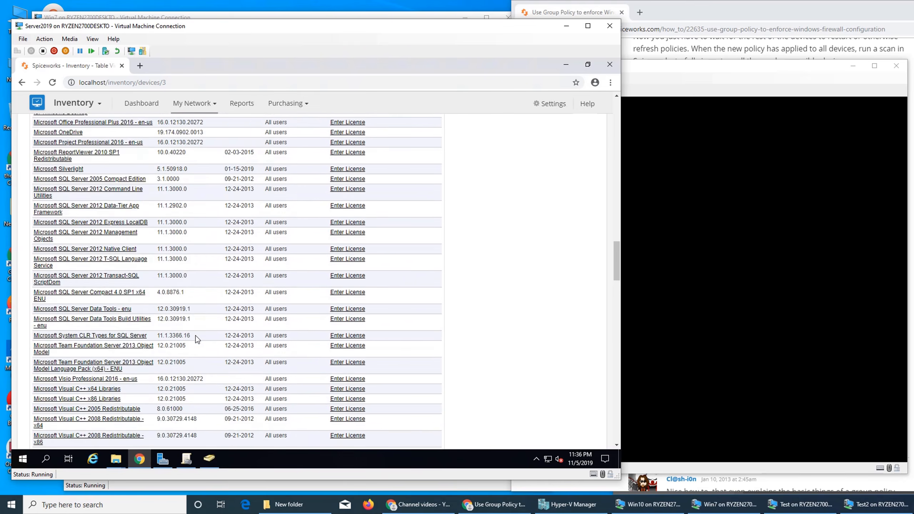
{"action": "scroll", "coordinate": [267, 336], "scroll_direction": "down", "scroll_amount": 10}
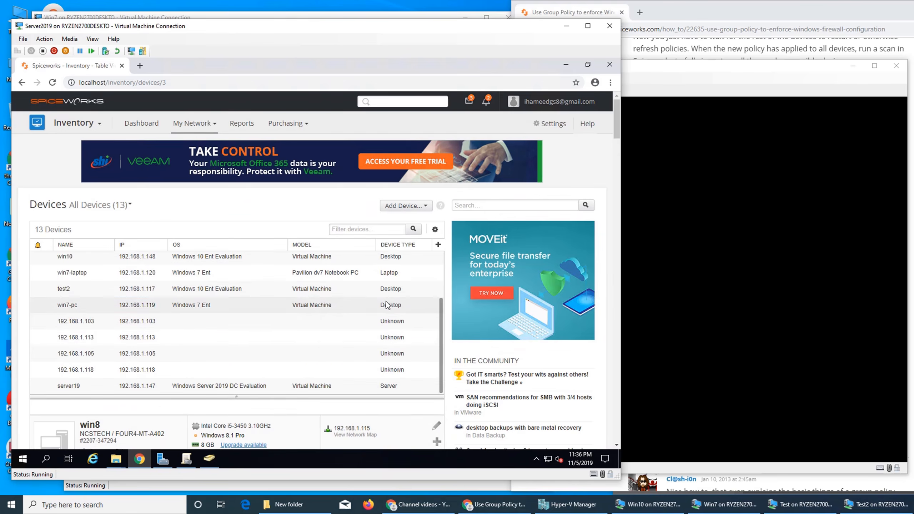
- Review win8's network shares, cloud services, notes and attached documents
{"action": "left_click", "coordinate": [216, 292]}
{"action": "scroll", "coordinate": [345, 305], "scroll_direction": "down", "scroll_amount": 3}
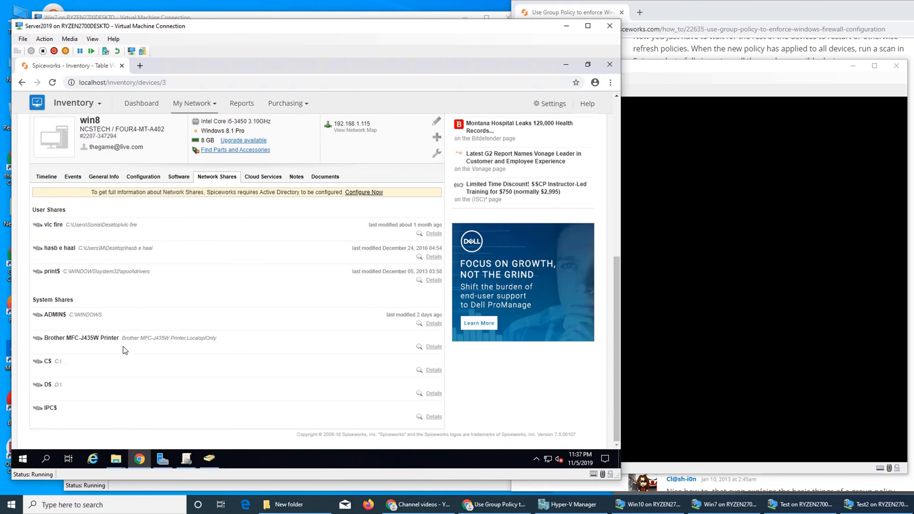
{"action": "left_click", "coordinate": [259, 176]}
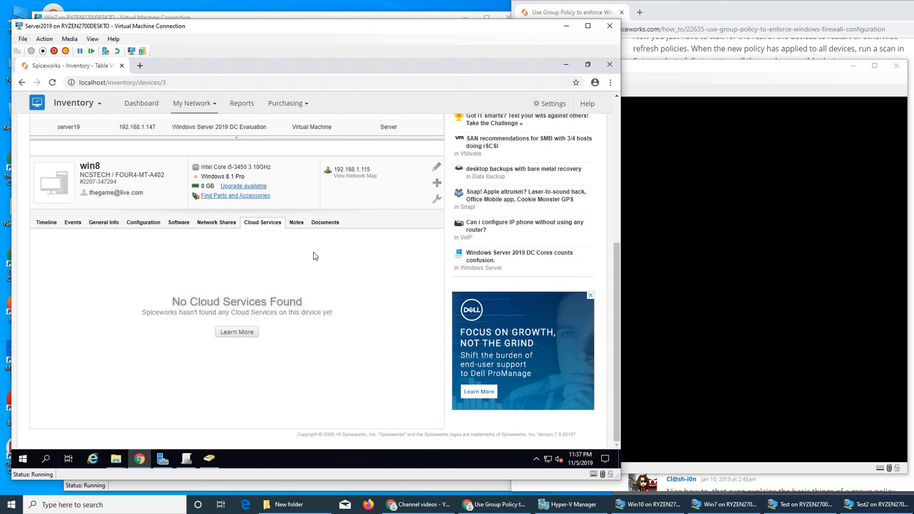
{"action": "left_click", "coordinate": [296, 222]}
{"action": "left_click", "coordinate": [332, 223]}
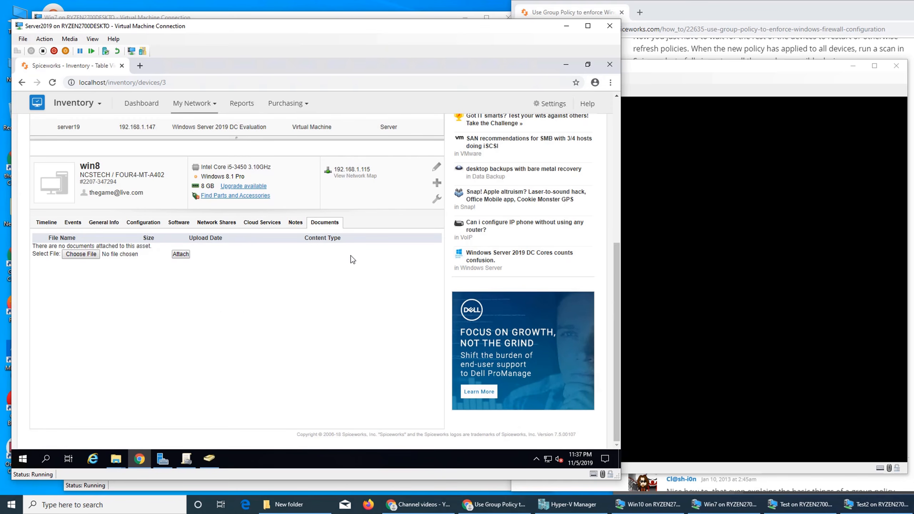
- Open the Manage Software tool for win8, look through its uninstallable software, and close the list
{"action": "left_click", "coordinate": [437, 200]}
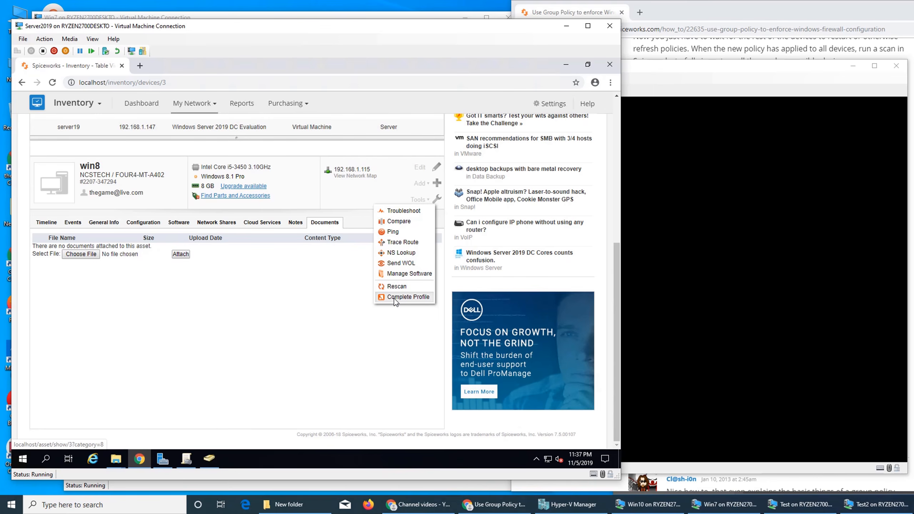
{"action": "left_click", "coordinate": [397, 277]}
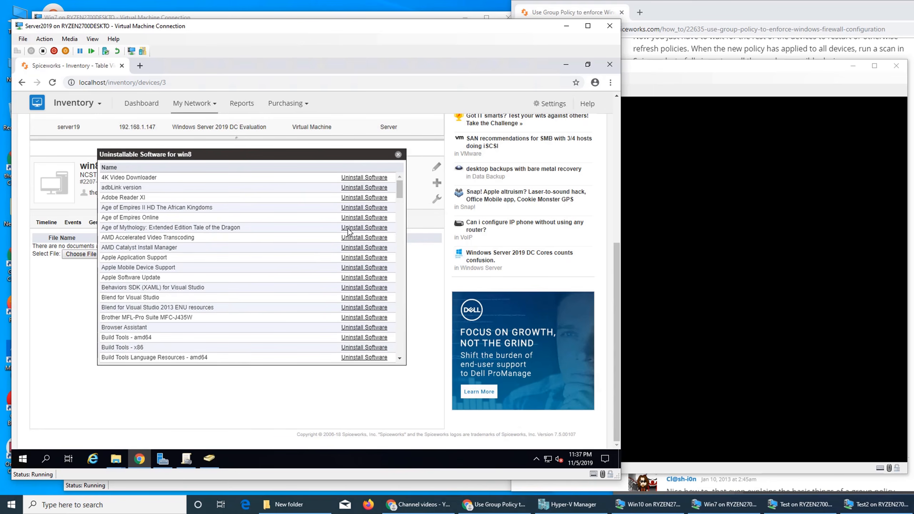
{"action": "scroll", "coordinate": [166, 258], "scroll_direction": "down", "scroll_amount": 10}
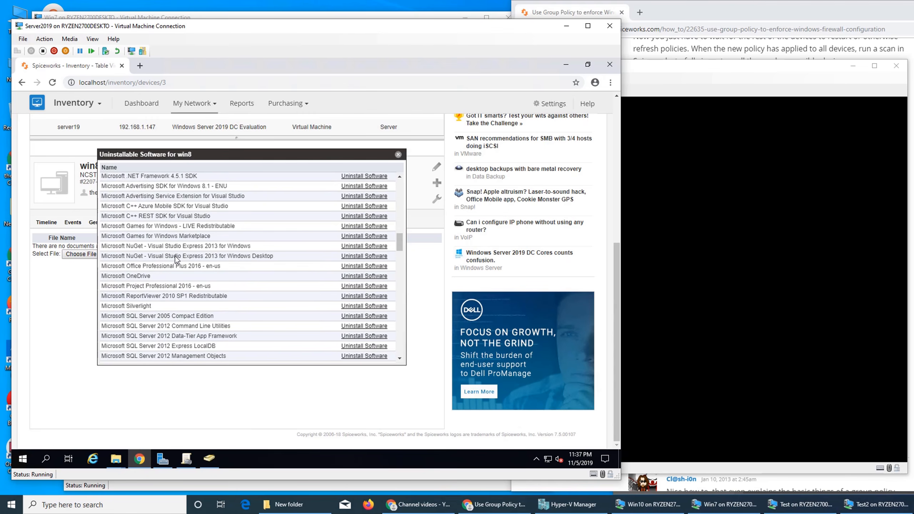
{"action": "scroll", "coordinate": [195, 302], "scroll_direction": "up", "scroll_amount": 8}
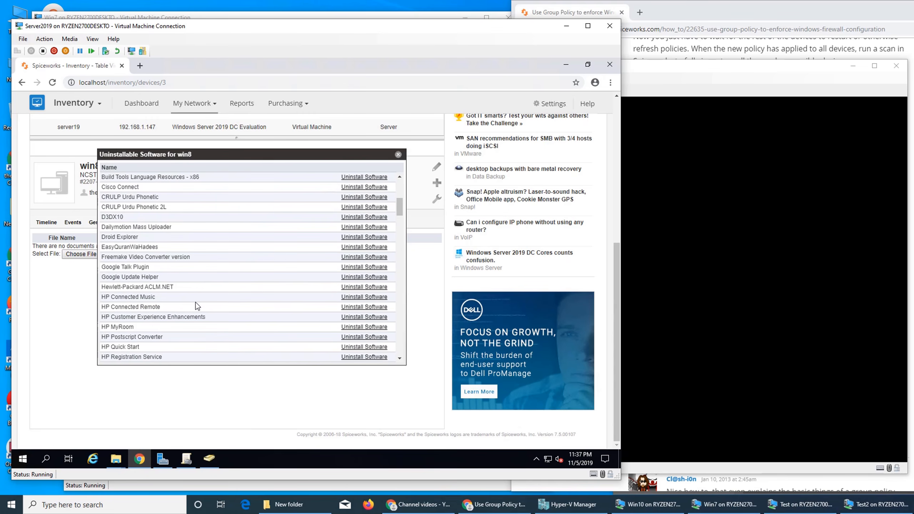
{"action": "scroll", "coordinate": [195, 302], "scroll_direction": "up", "scroll_amount": 5}
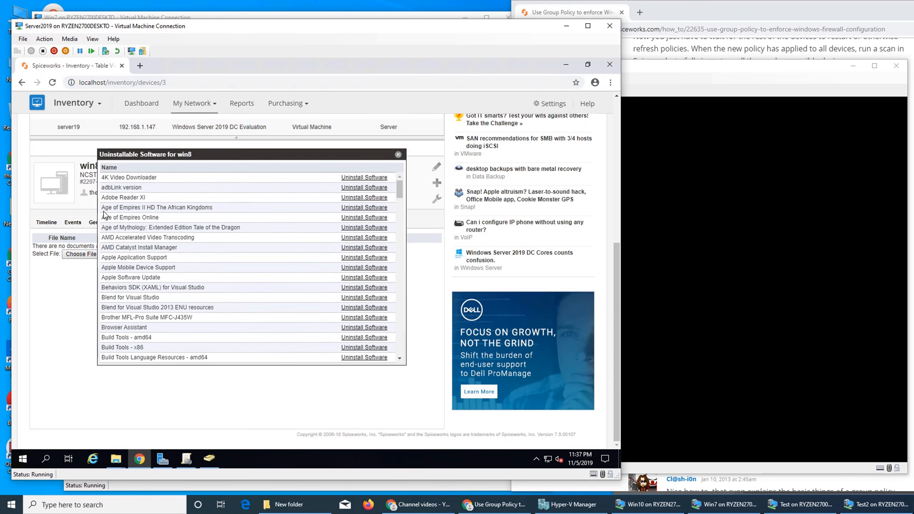
{"action": "left_click", "coordinate": [398, 155]}
- Open the Troubleshoot tool for win8 and examine its CPU, system memory, network and disk activity charts
{"action": "left_click", "coordinate": [436, 183]}
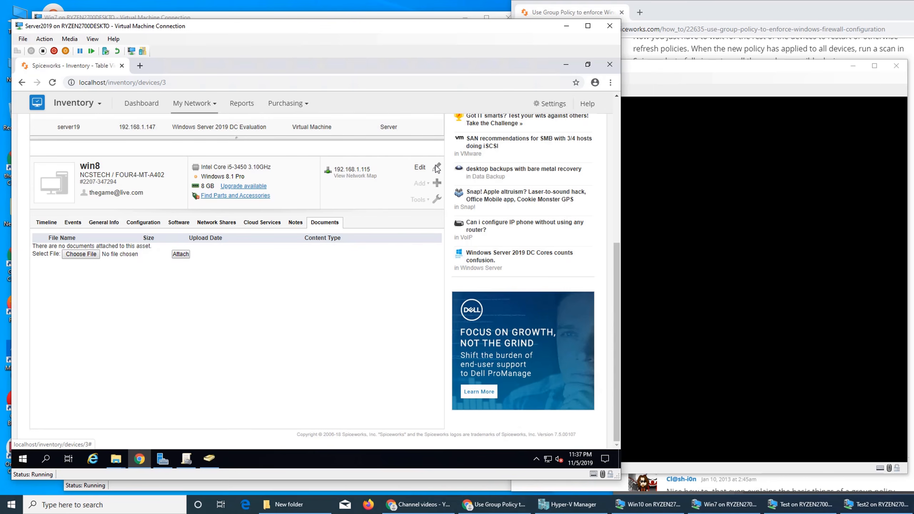
{"action": "left_click", "coordinate": [438, 200]}
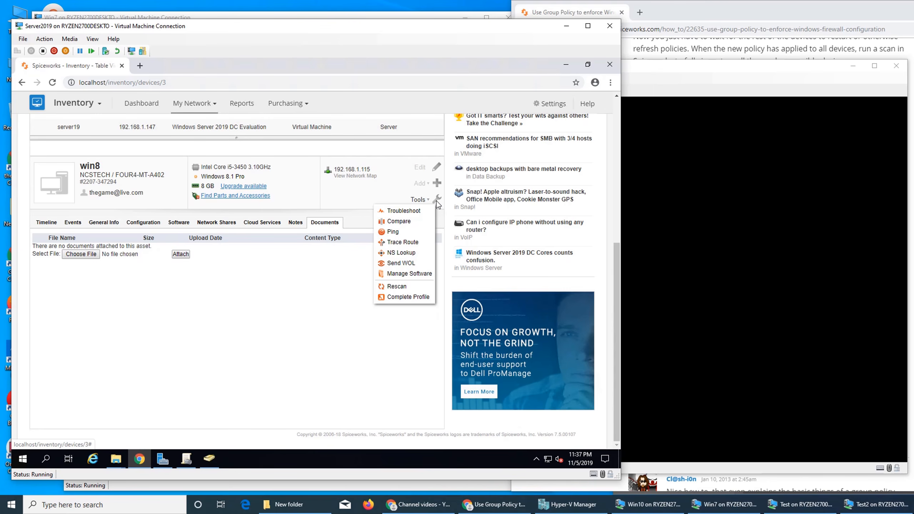
{"action": "left_click", "coordinate": [417, 210]}
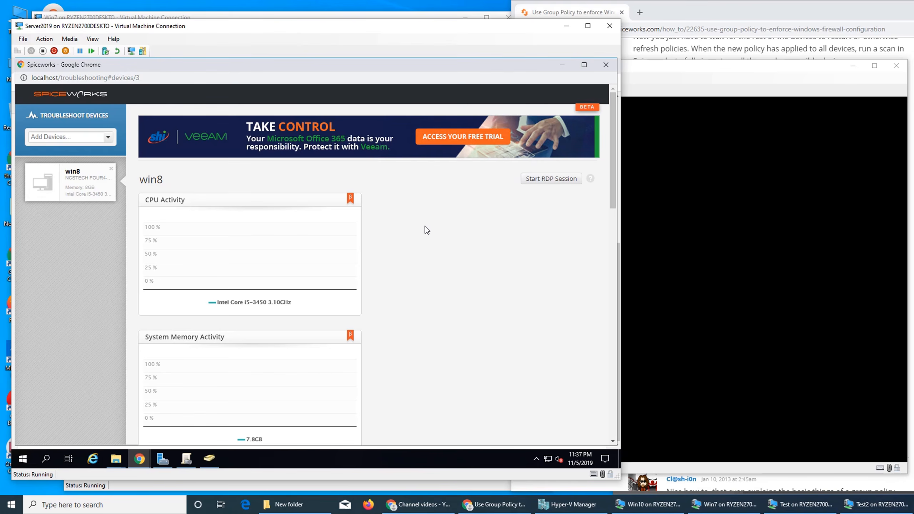
{"action": "scroll", "coordinate": [382, 236], "scroll_direction": "down", "scroll_amount": 3}
{"action": "scroll", "coordinate": [351, 237], "scroll_direction": "down", "scroll_amount": 4}
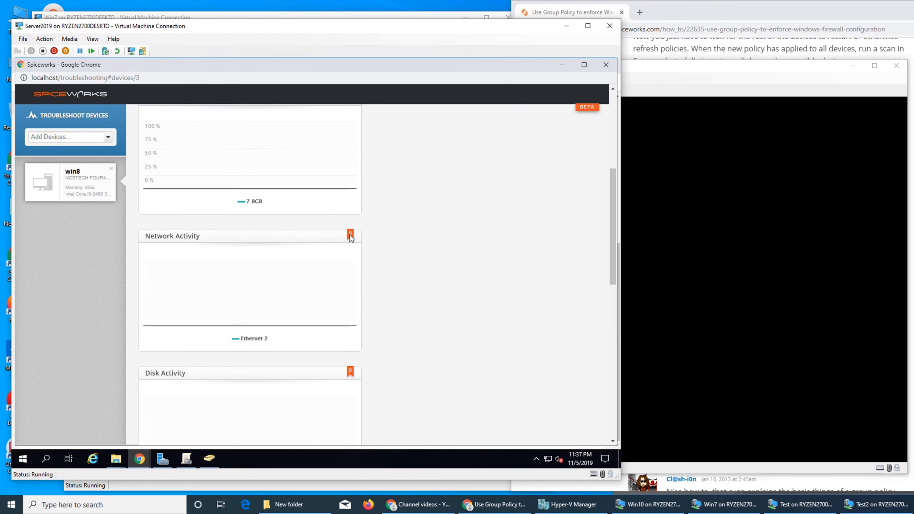
{"action": "scroll", "coordinate": [350, 236], "scroll_direction": "down", "scroll_amount": 3}
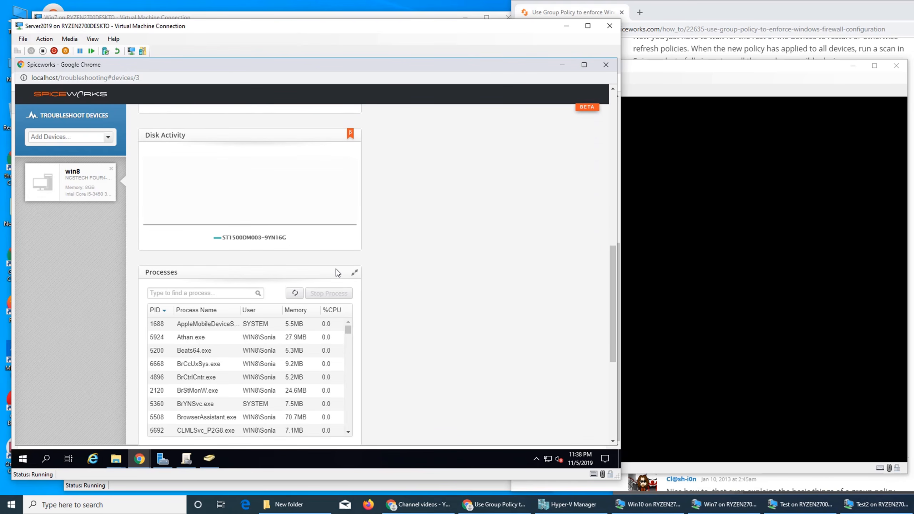
{"action": "scroll", "coordinate": [387, 334], "scroll_direction": "up", "scroll_amount": 10}
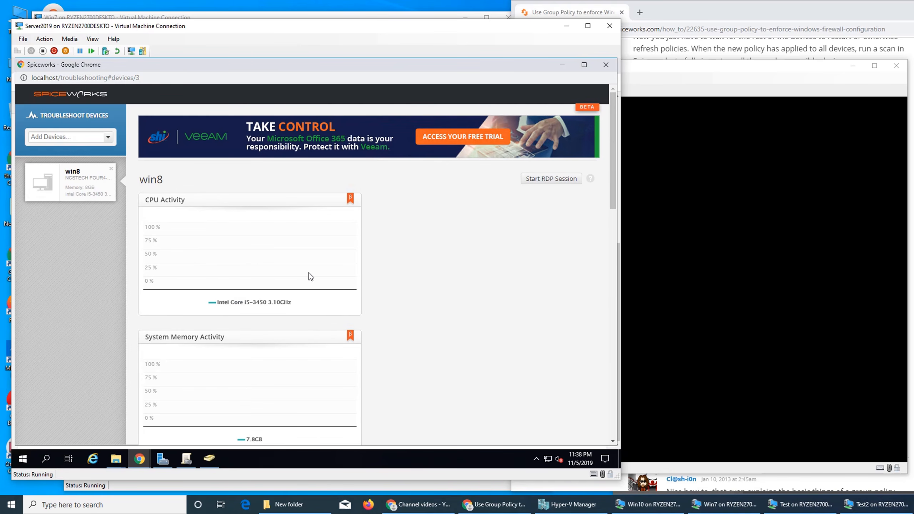
{"action": "scroll", "coordinate": [310, 276], "scroll_direction": "down", "scroll_amount": 8}
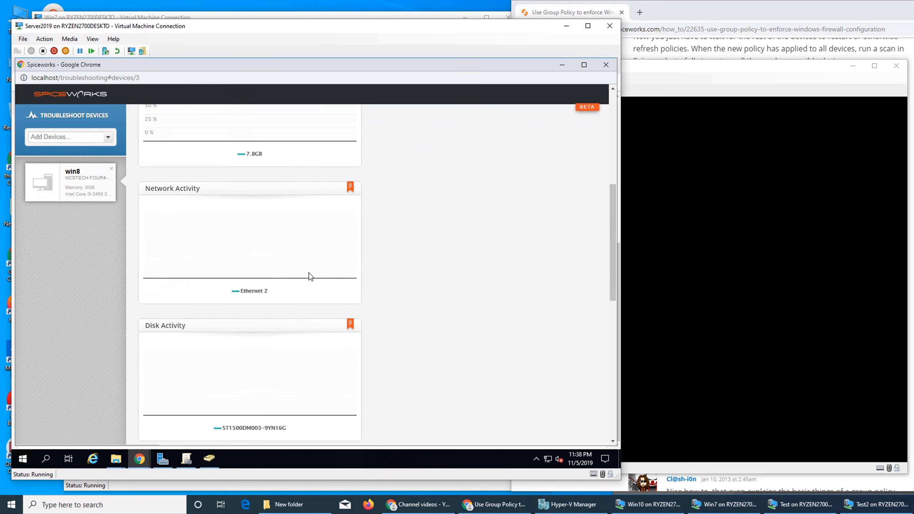
{"action": "scroll", "coordinate": [310, 276], "scroll_direction": "down", "scroll_amount": 3}
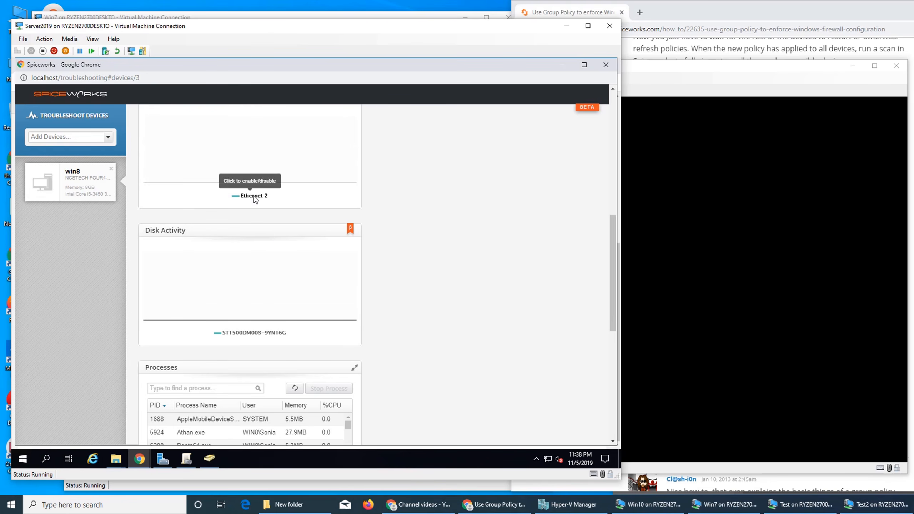
{"action": "scroll", "coordinate": [304, 293], "scroll_direction": "up", "scroll_amount": 3}
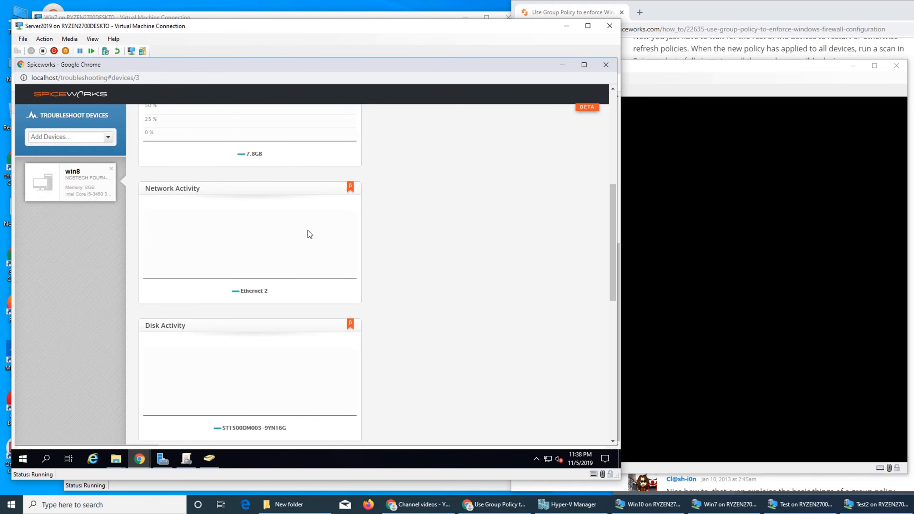
{"action": "scroll", "coordinate": [243, 249], "scroll_direction": "up", "scroll_amount": 1}
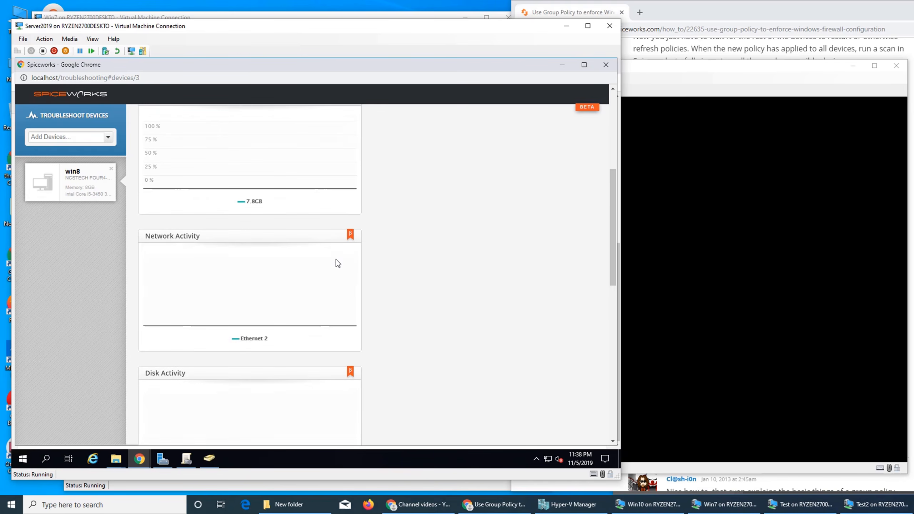
{"action": "scroll", "coordinate": [263, 306], "scroll_direction": "up", "scroll_amount": 4}
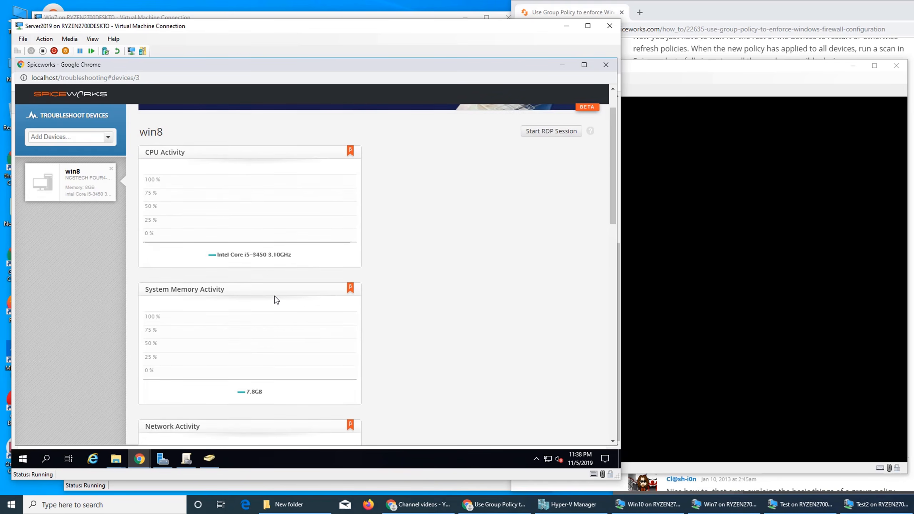
- Look through win8's running processes, including their users, memory and CPU usage
{"action": "scroll", "coordinate": [274, 299], "scroll_direction": "down", "scroll_amount": 12}
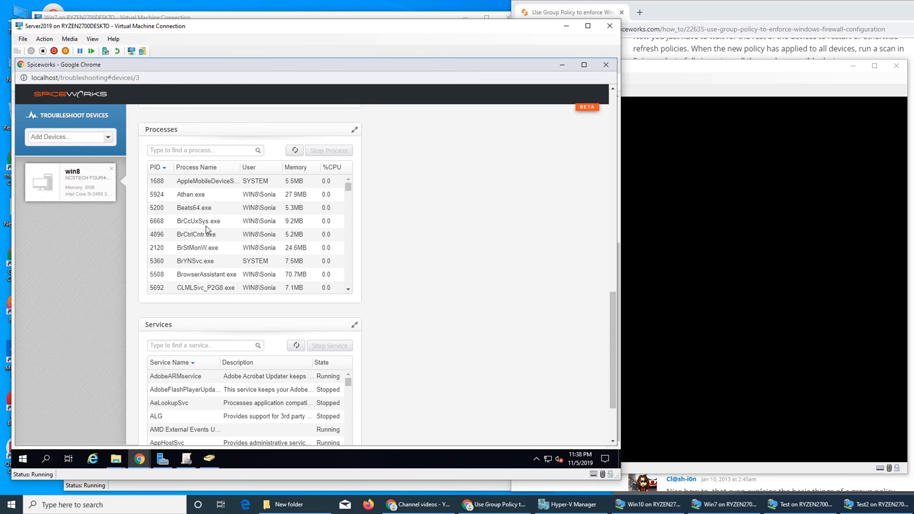
{"action": "scroll", "coordinate": [263, 213], "scroll_direction": "down", "scroll_amount": 1}
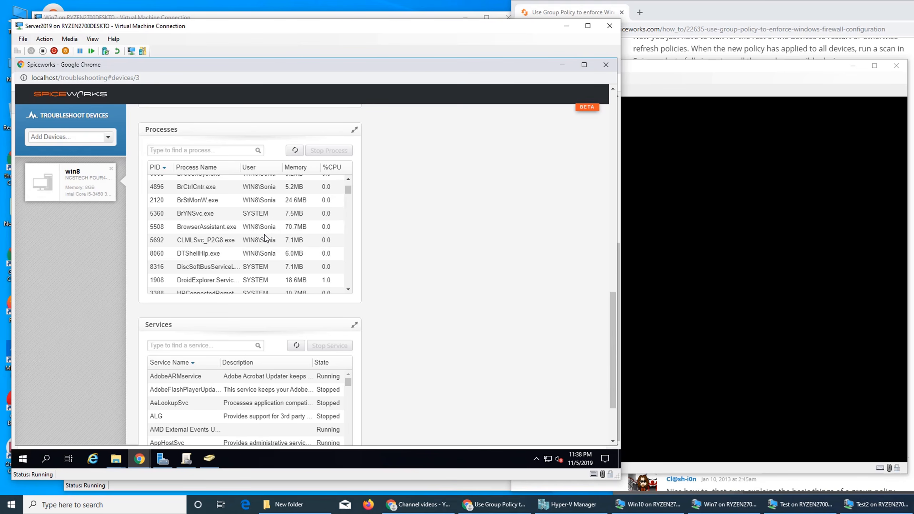
{"action": "scroll", "coordinate": [265, 239], "scroll_direction": "down", "scroll_amount": 3}
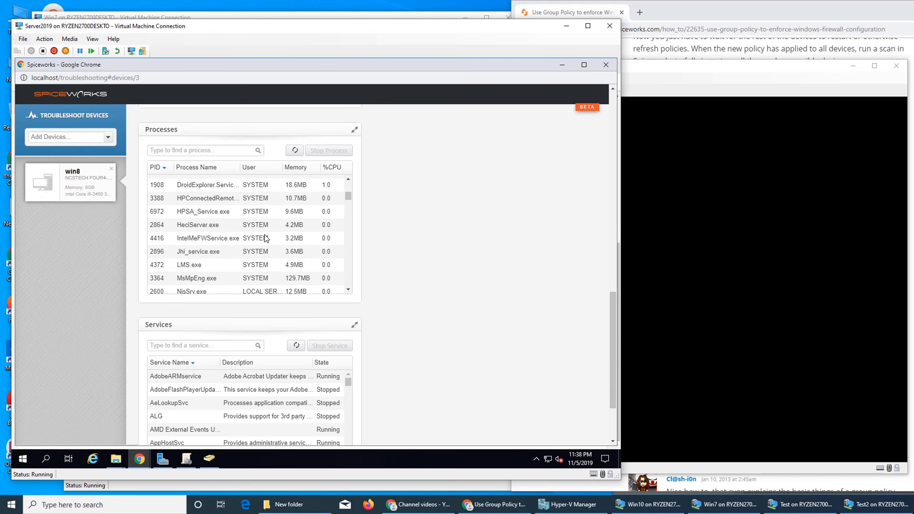
{"action": "scroll", "coordinate": [266, 239], "scroll_direction": "down", "scroll_amount": 3}
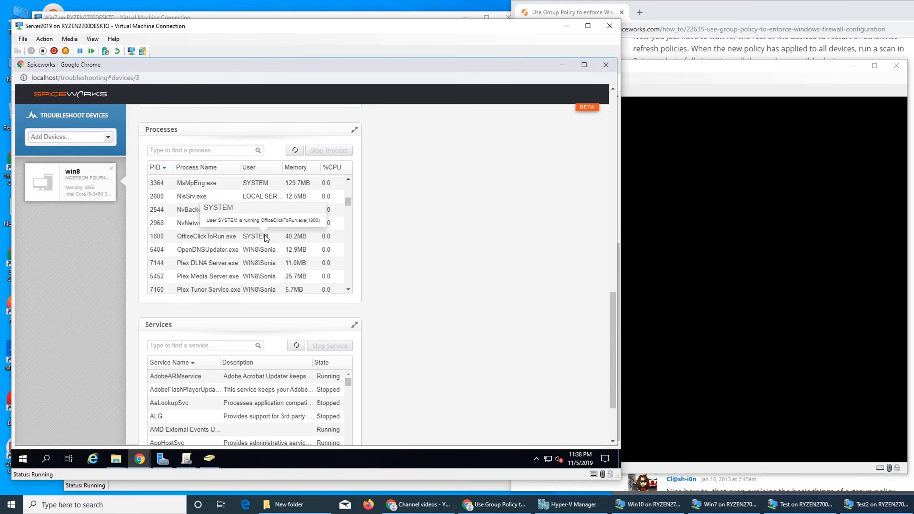
{"action": "scroll", "coordinate": [265, 239], "scroll_direction": "down", "scroll_amount": 3}
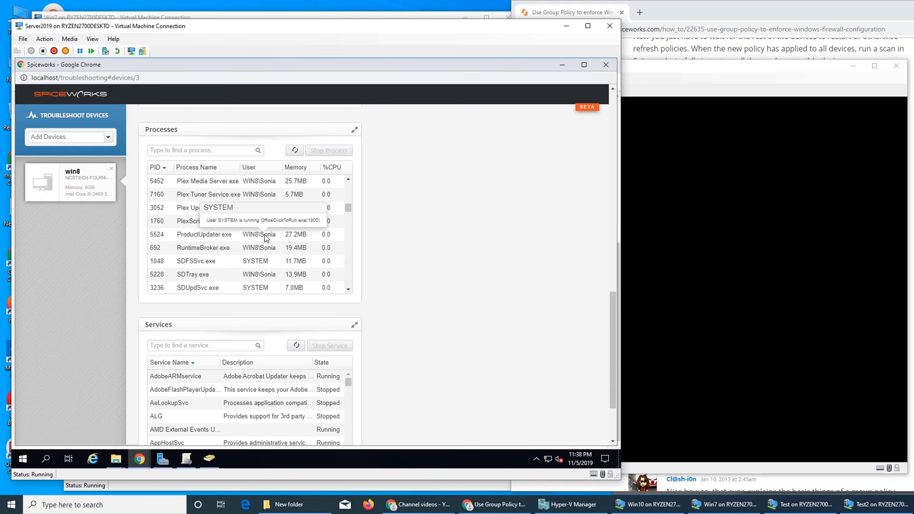
- Look through the rest of win8's running processes, close its troubleshooting window and return to the device list
{"action": "scroll", "coordinate": [265, 238], "scroll_direction": "down", "scroll_amount": 4}
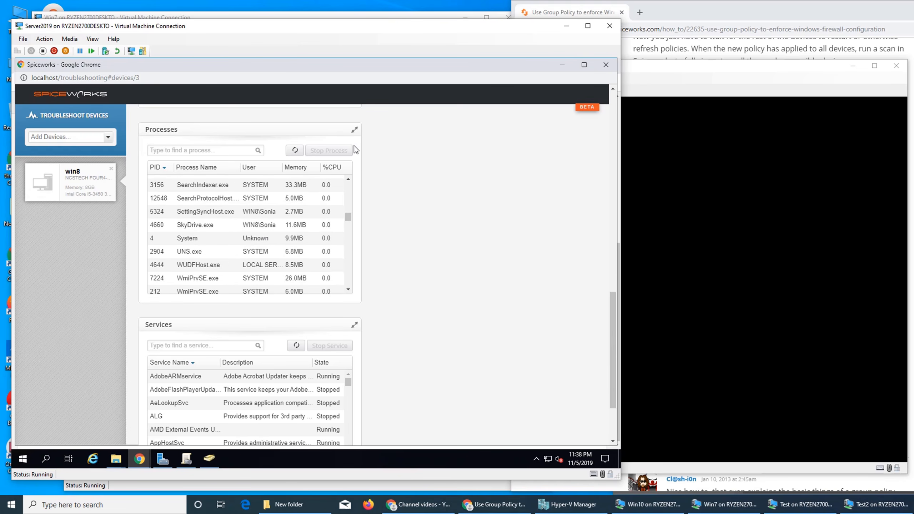
{"action": "scroll", "coordinate": [405, 171], "scroll_direction": "up", "scroll_amount": 10}
{"action": "scroll", "coordinate": [406, 170], "scroll_direction": "up", "scroll_amount": 4}
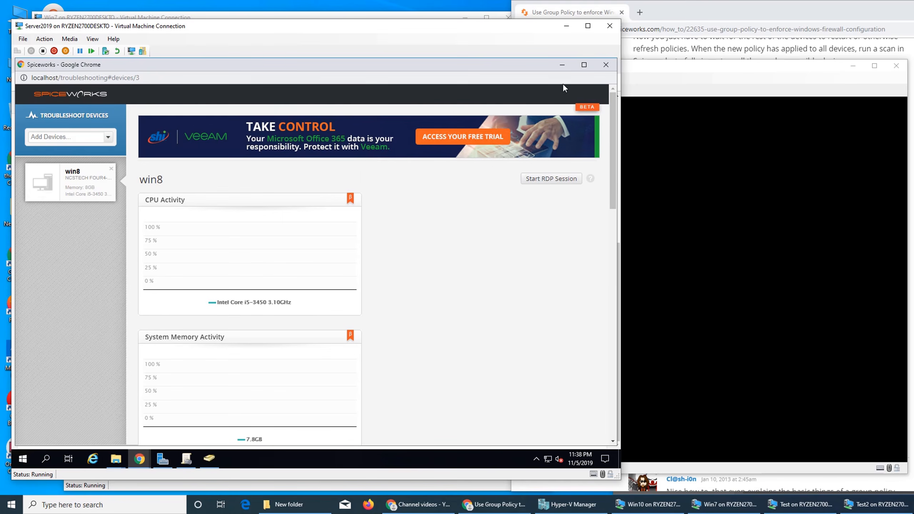
{"action": "left_click", "coordinate": [604, 68]}
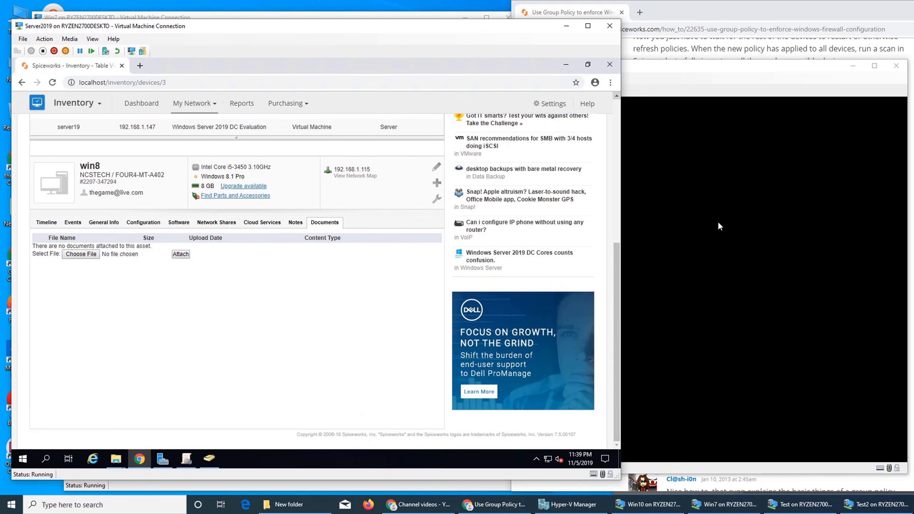
{"action": "scroll", "coordinate": [362, 257], "scroll_direction": "up", "scroll_amount": 4}
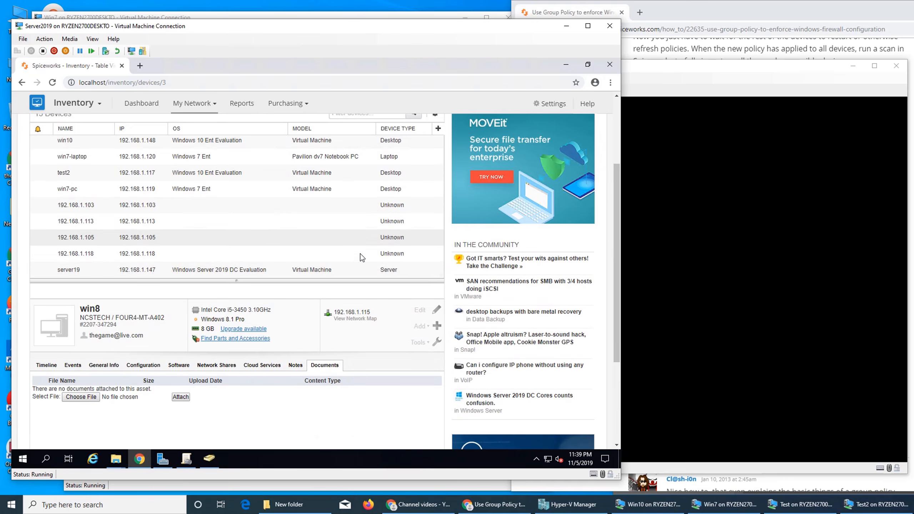
- Switch to the Win7 virtual machine, move its window beside the Server2019 window, and launch Firefox in it
{"action": "left_click", "coordinate": [740, 508]}
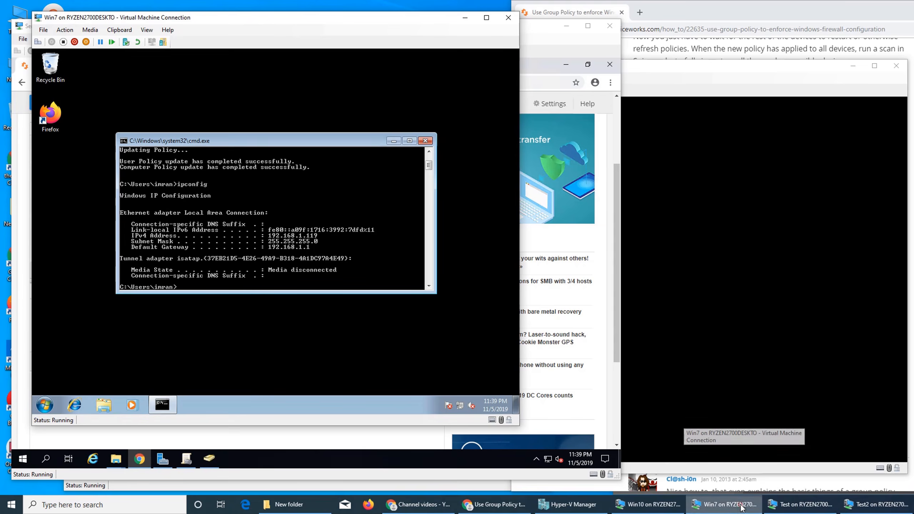
{"action": "left_click_drag", "start_coordinate": [283, 18], "coordinate": [718, 49]}
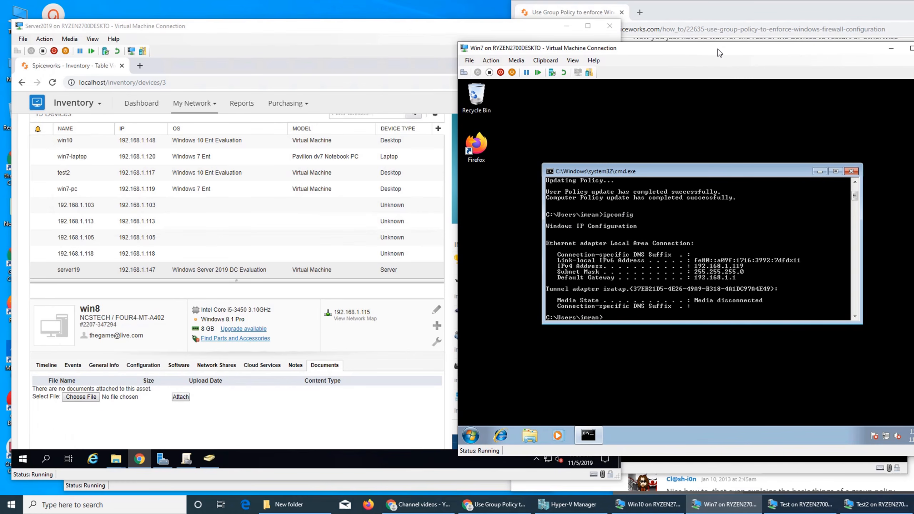
{"action": "double_click", "coordinate": [476, 144]}
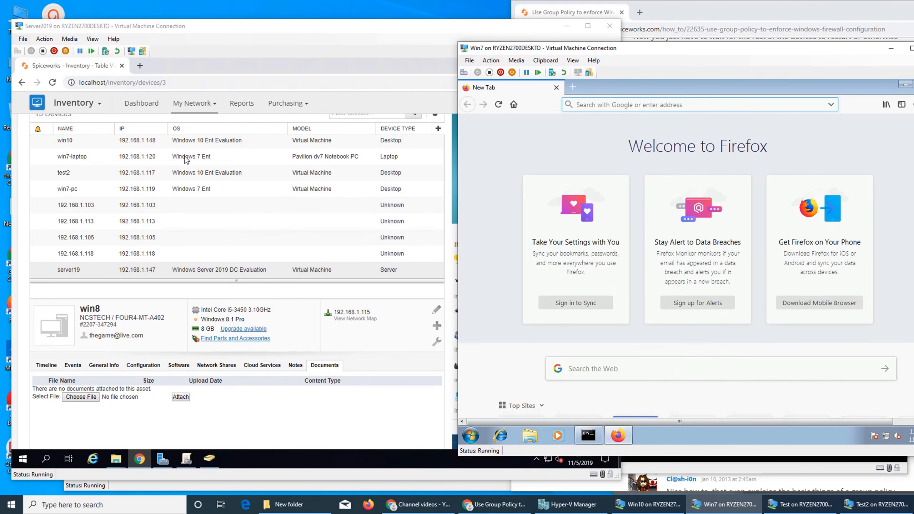
- Switch back to Server2019, select win7-pc in the device list and open its Troubleshoot tool
{"action": "left_click", "coordinate": [184, 156]}
{"action": "left_click", "coordinate": [165, 190]}
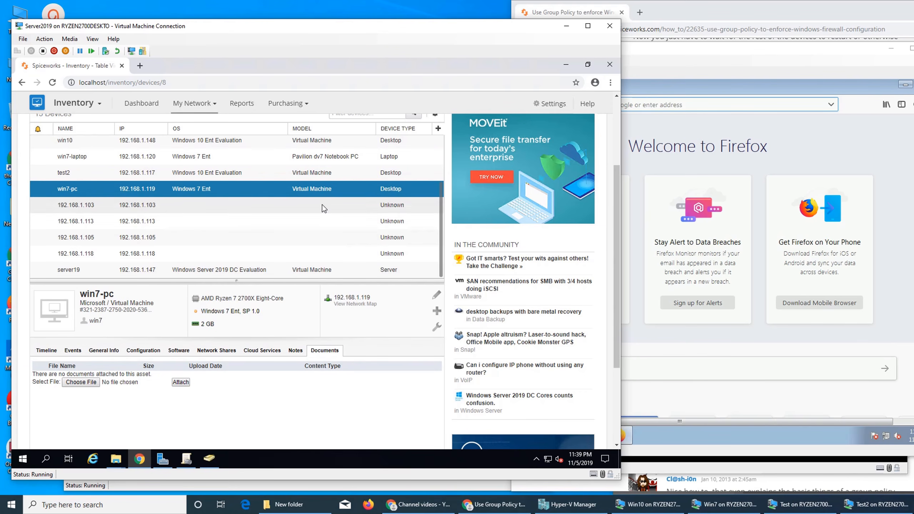
{"action": "left_click", "coordinate": [437, 310]}
{"action": "left_click", "coordinate": [438, 327]}
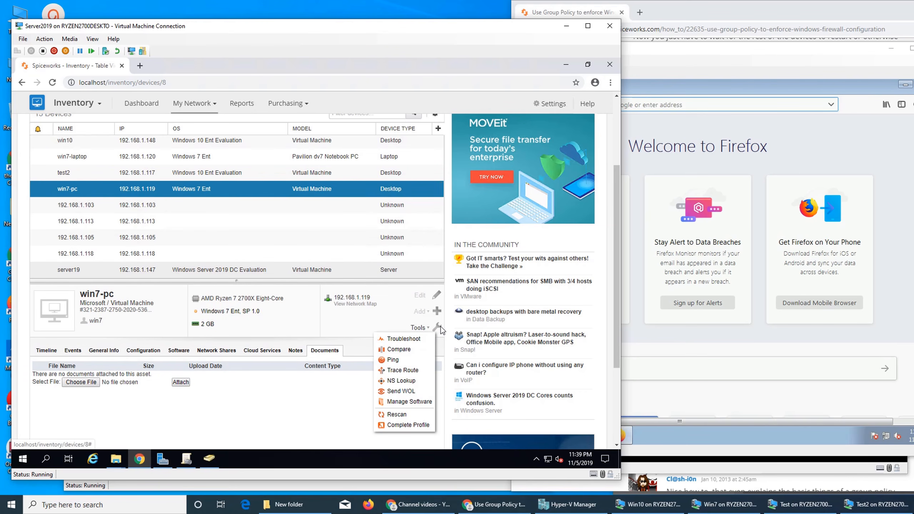
{"action": "left_click", "coordinate": [416, 338]}
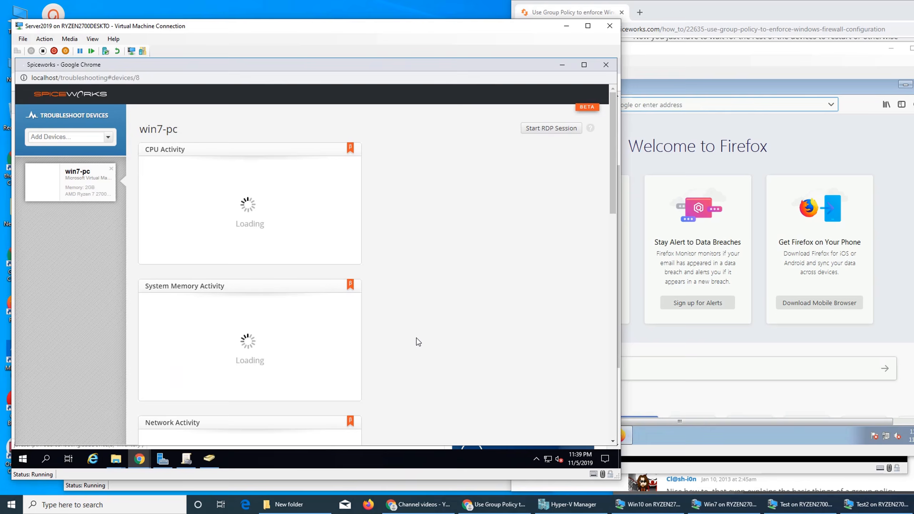
- Find the firefox.exe entries among win7-pc's processes and bring the Win7 machine's window forward, shifting it further into view
{"action": "scroll", "coordinate": [374, 280], "scroll_direction": "down", "scroll_amount": 8}
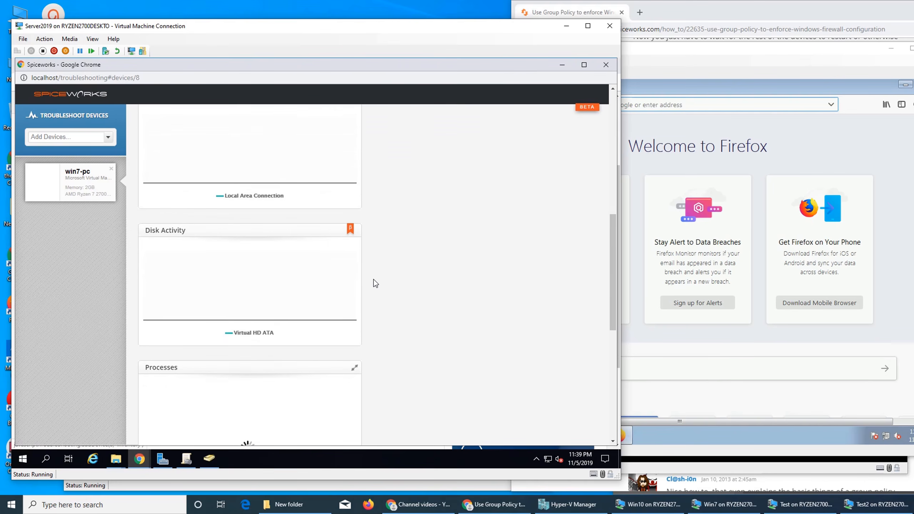
{"action": "scroll", "coordinate": [373, 279], "scroll_direction": "down", "scroll_amount": 2}
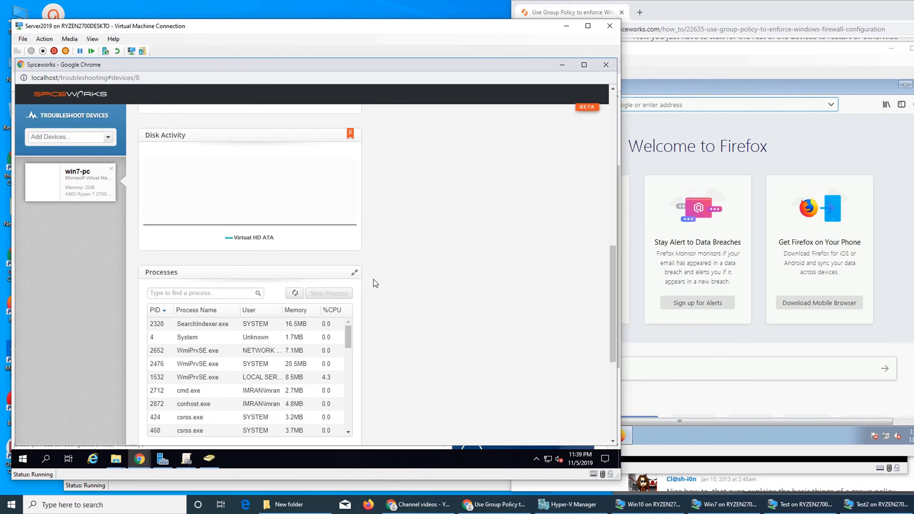
{"action": "scroll", "coordinate": [374, 280], "scroll_direction": "down", "scroll_amount": 1}
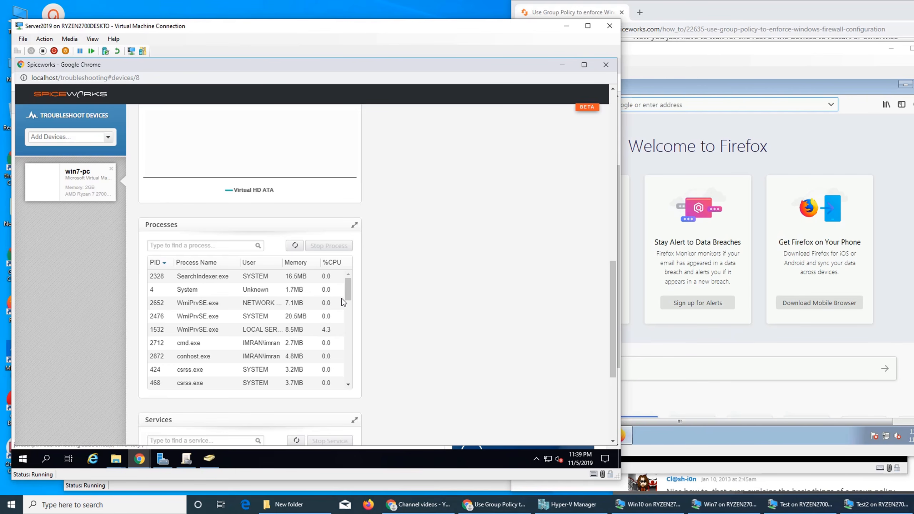
{"action": "left_click_drag", "start_coordinate": [345, 295], "coordinate": [349, 311]}
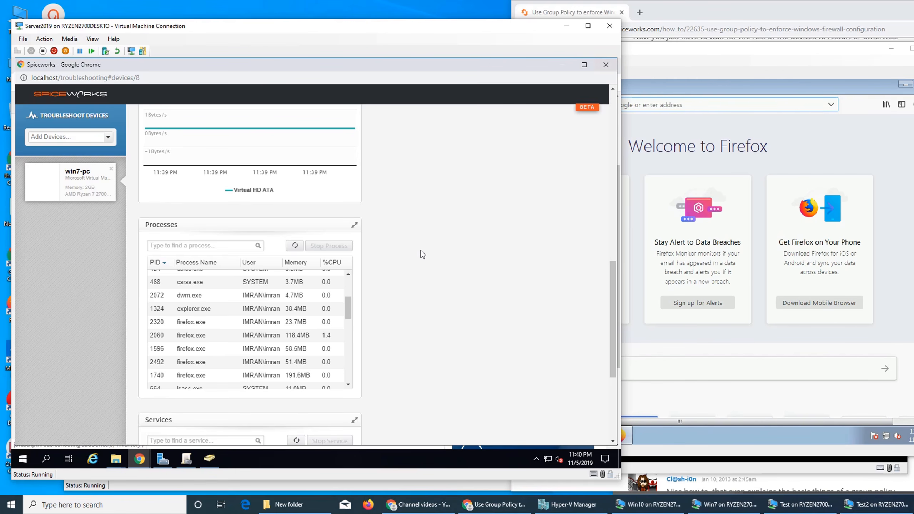
{"action": "left_click", "coordinate": [190, 326]}
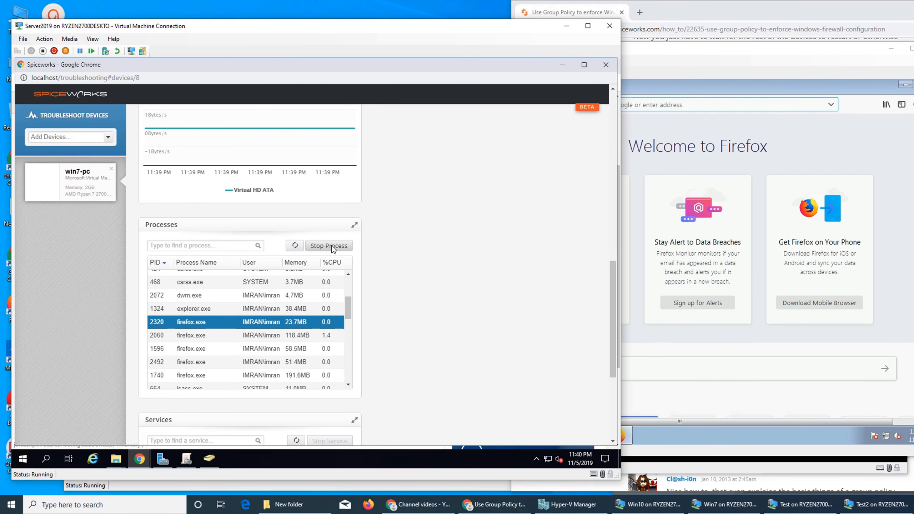
{"action": "left_click", "coordinate": [712, 59]}
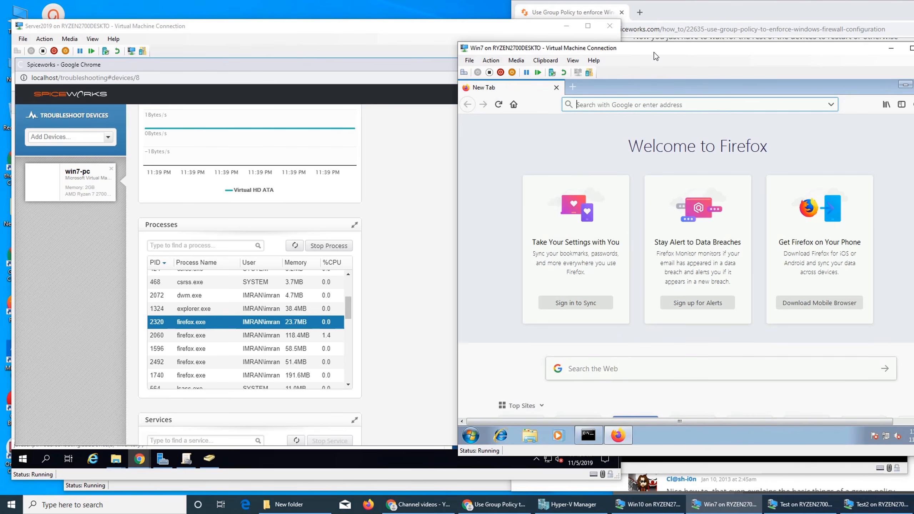
{"action": "left_click_drag", "start_coordinate": [697, 53], "coordinate": [683, 53]}
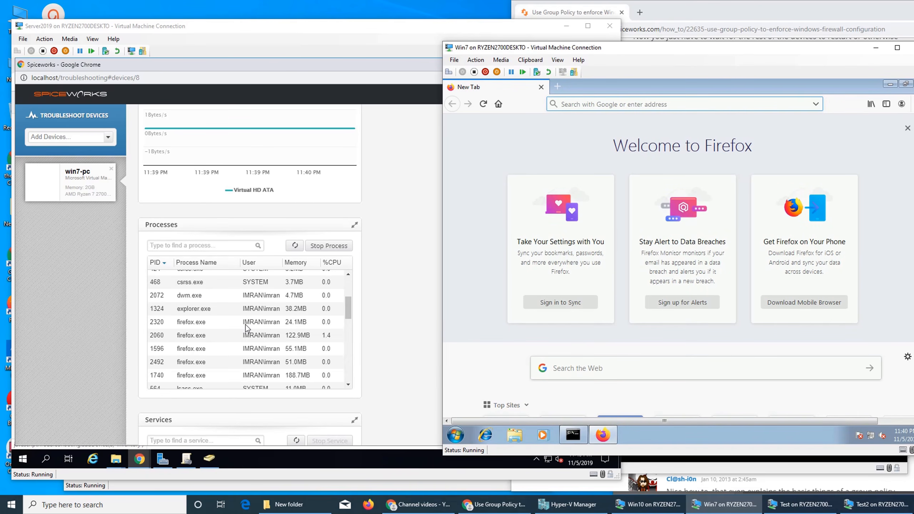
- Stop the firefox.exe process with PID 2320 on win7-pc, and refresh the process list
{"action": "left_click", "coordinate": [200, 323]}
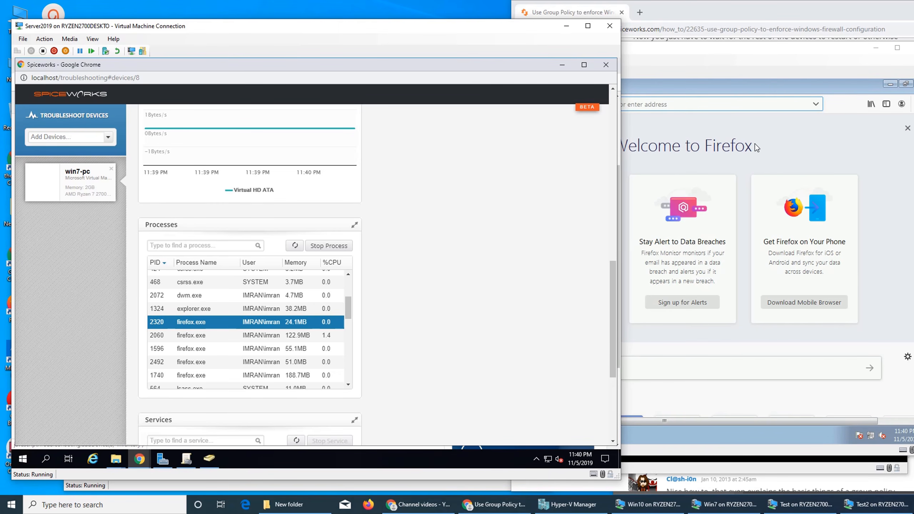
{"action": "left_click", "coordinate": [333, 247]}
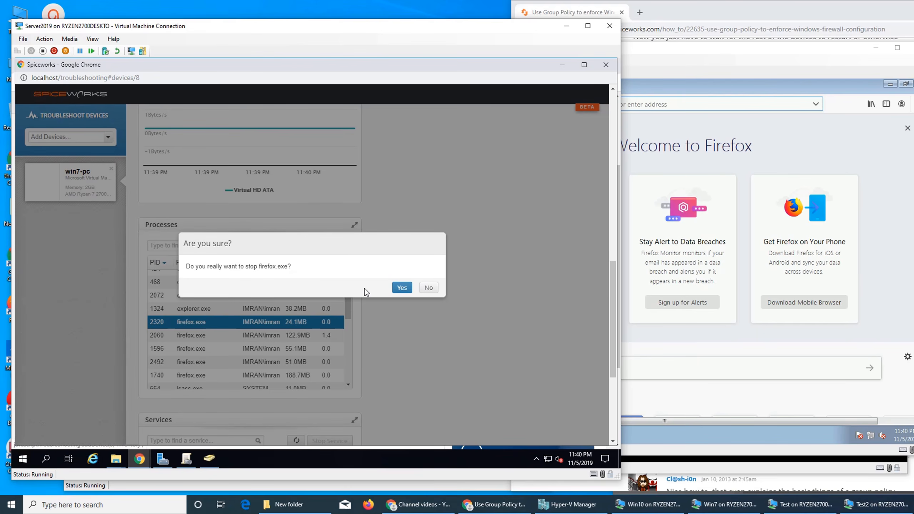
{"action": "left_click", "coordinate": [404, 289]}
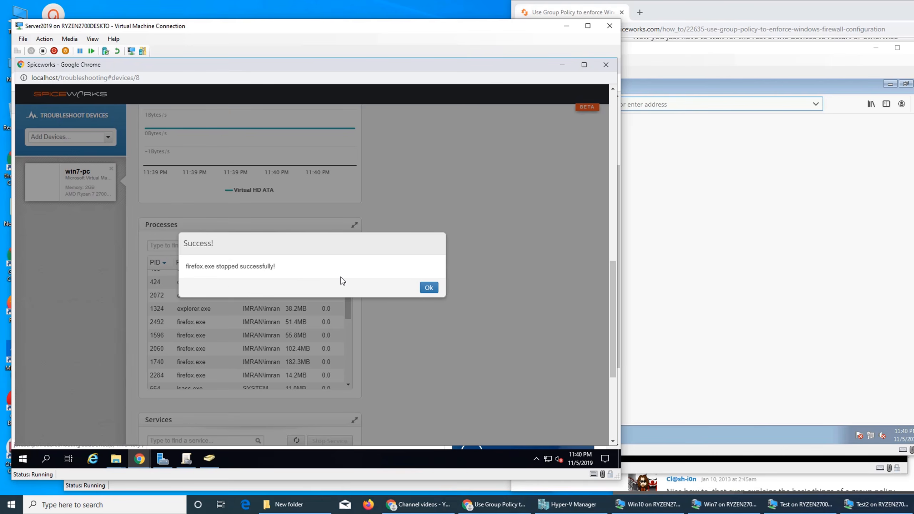
{"action": "left_click", "coordinate": [428, 288]}
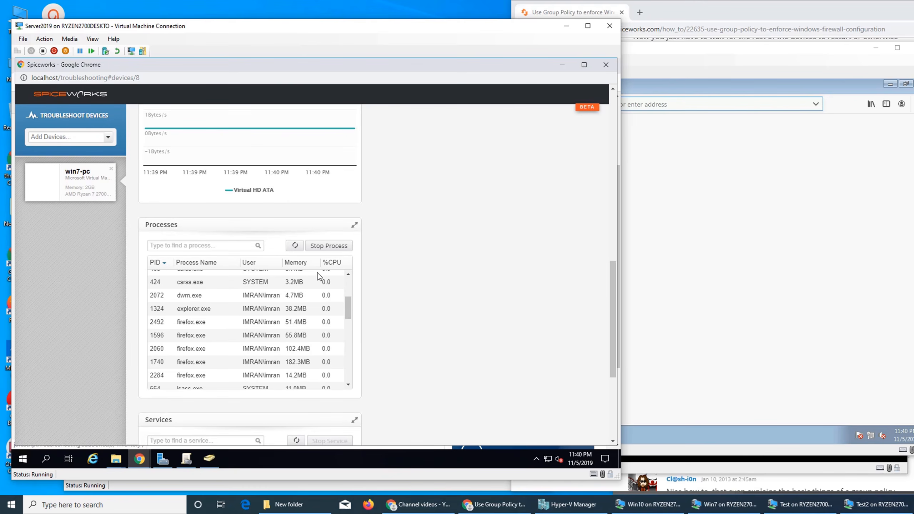
{"action": "left_click", "coordinate": [297, 246]}
{"action": "left_click", "coordinate": [657, 101]}
- Stop the firefox.exe processes with PIDs 2492 and 2060 on win7-pc, dismissing each confirmation
{"action": "left_click", "coordinate": [184, 323]}
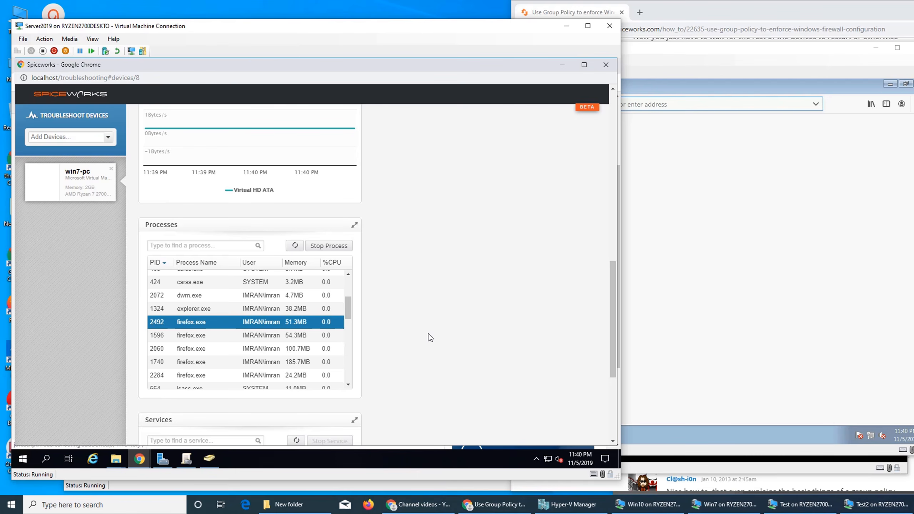
{"action": "left_click", "coordinate": [329, 247]}
{"action": "left_click", "coordinate": [402, 287]}
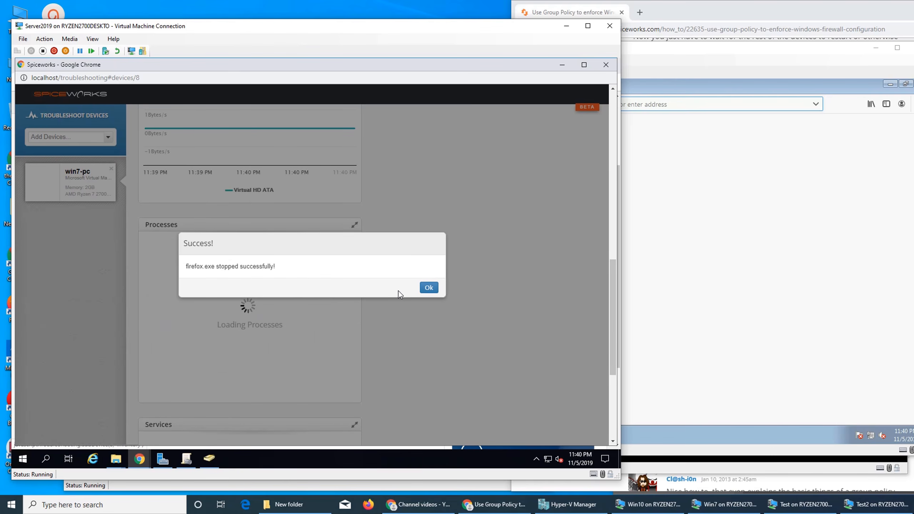
{"action": "left_click", "coordinate": [429, 288]}
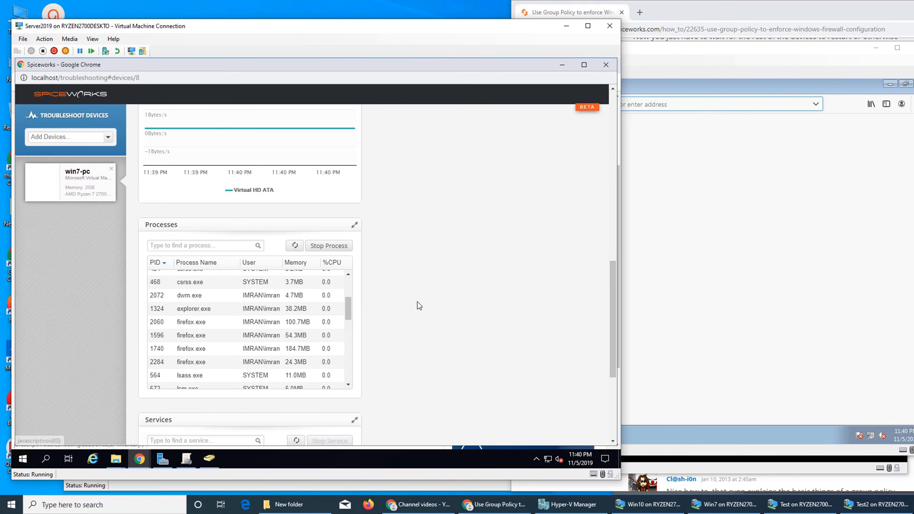
{"action": "left_click", "coordinate": [202, 319]}
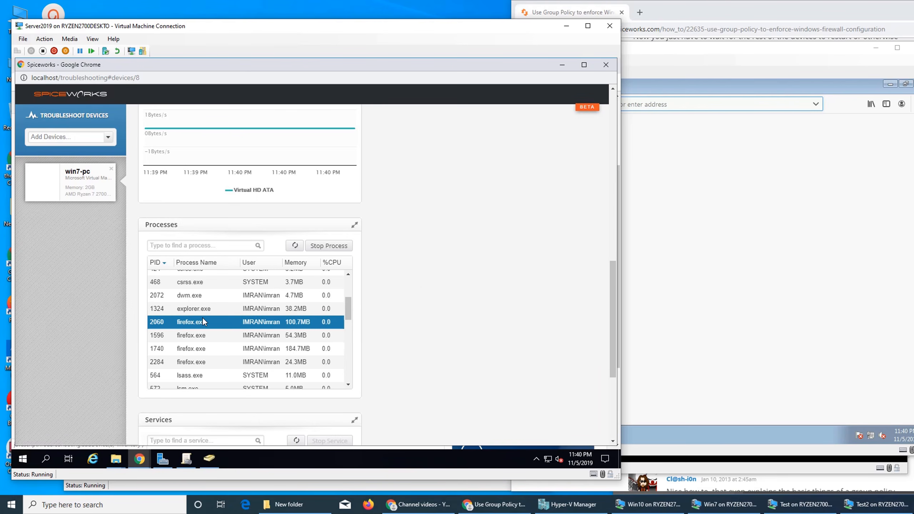
{"action": "left_click", "coordinate": [329, 247]}
{"action": "left_click", "coordinate": [402, 288]}
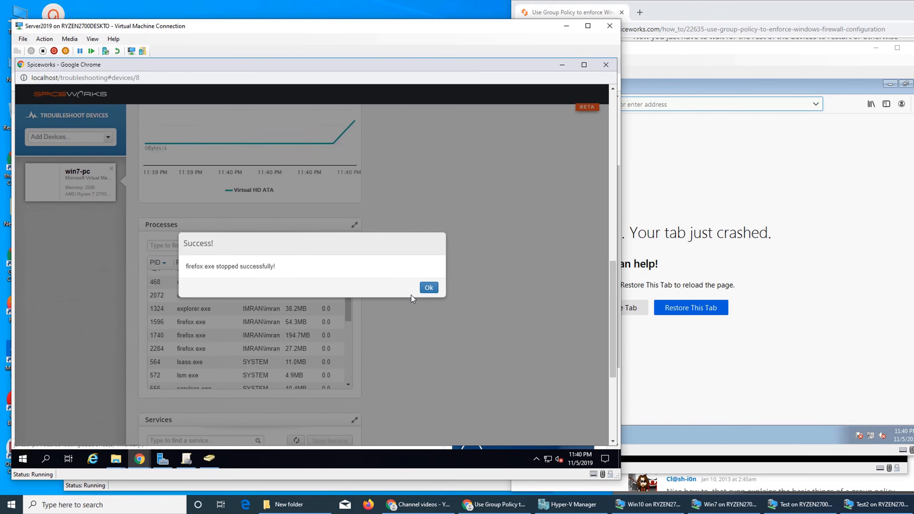
{"action": "left_click", "coordinate": [429, 287]}
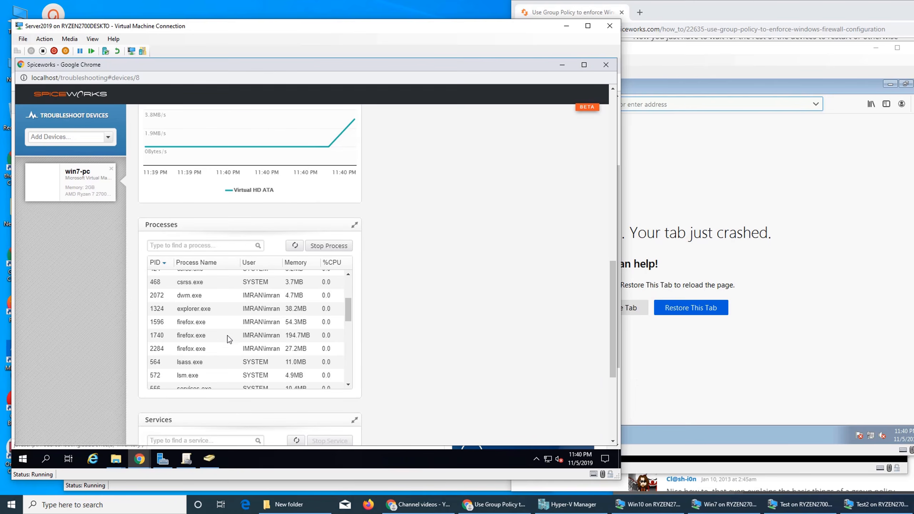
- Stop the firefox.exe processes with PIDs 1596 and 2284 on win7-pc, dismissing each confirmation
{"action": "left_click", "coordinate": [200, 323]}
{"action": "left_click", "coordinate": [333, 245]}
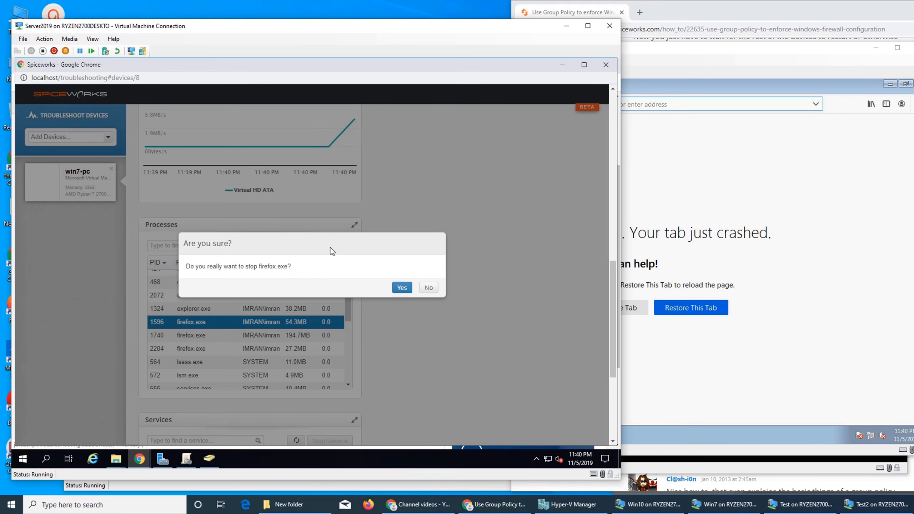
{"action": "left_click", "coordinate": [400, 287]}
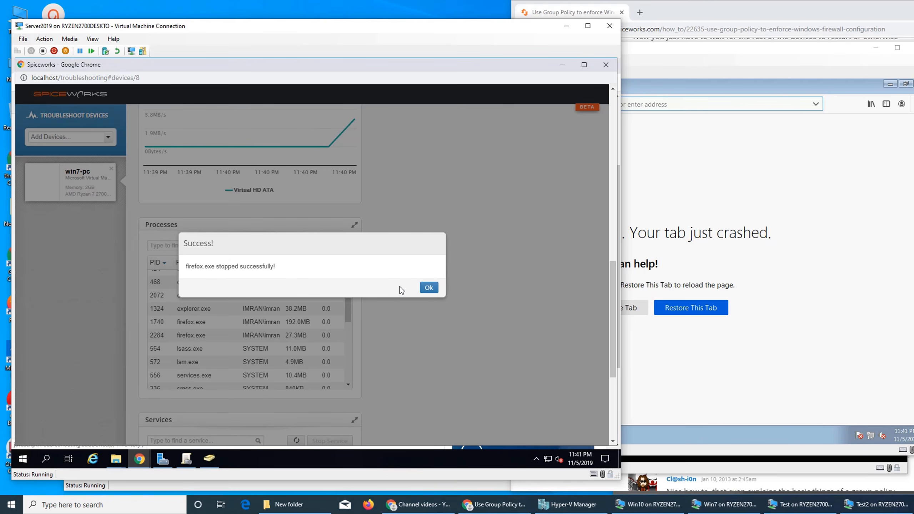
{"action": "left_click", "coordinate": [428, 287]}
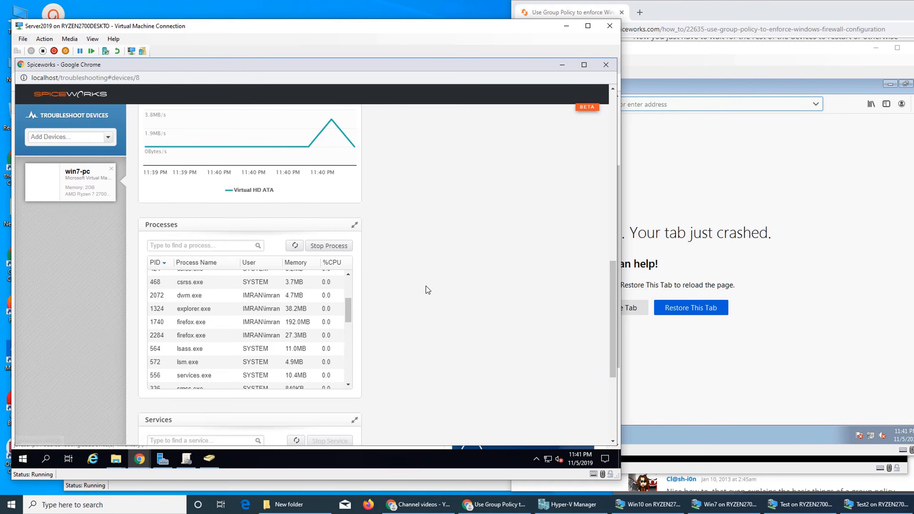
{"action": "left_click", "coordinate": [197, 336]}
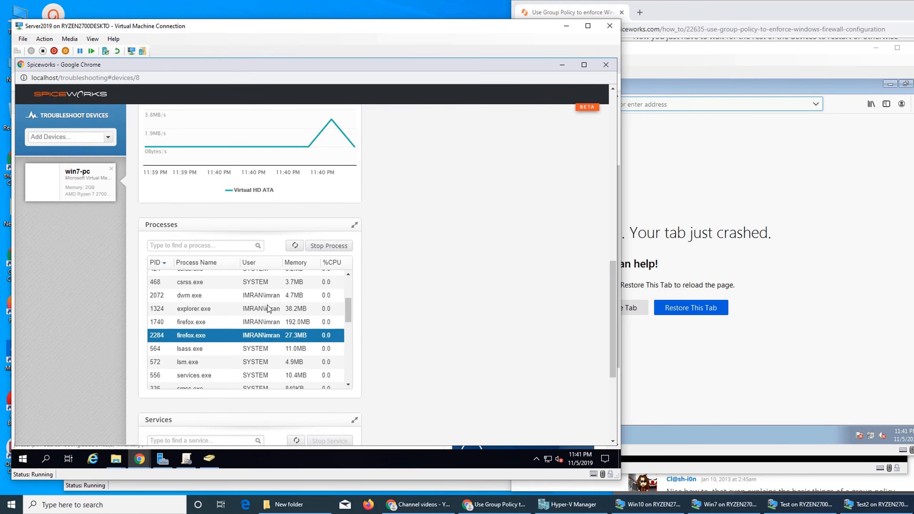
{"action": "left_click", "coordinate": [329, 248]}
{"action": "left_click", "coordinate": [401, 289]}
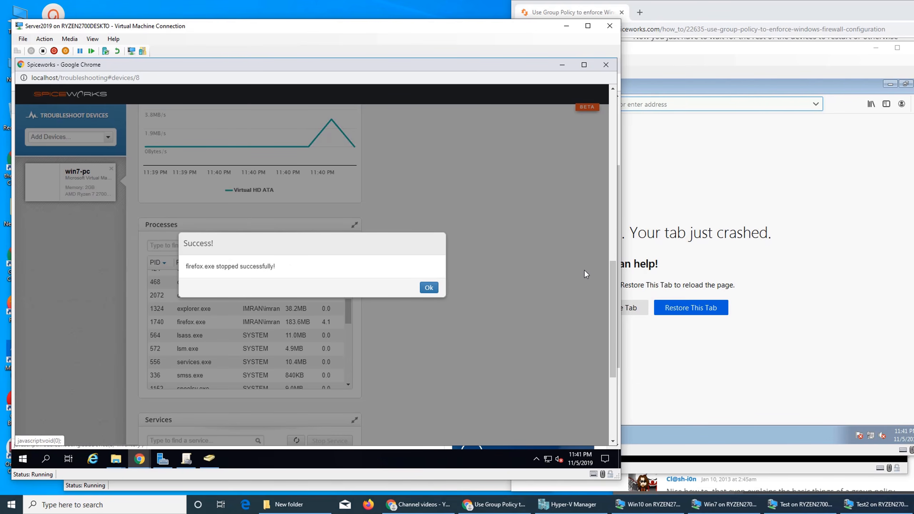
{"action": "left_click", "coordinate": [429, 287]}
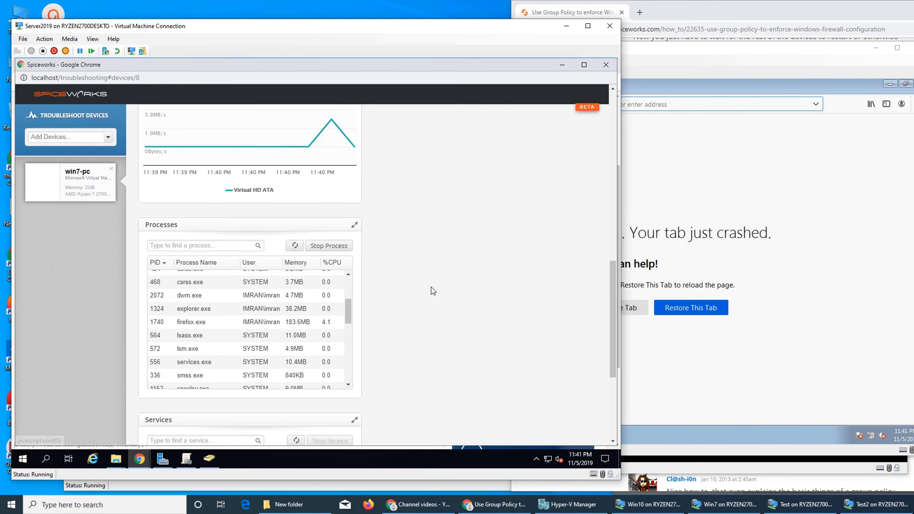
- Stop the last remaining firefox.exe process, PID 1740, on win7-pc
{"action": "left_click", "coordinate": [224, 324]}
{"action": "left_click", "coordinate": [328, 247]}
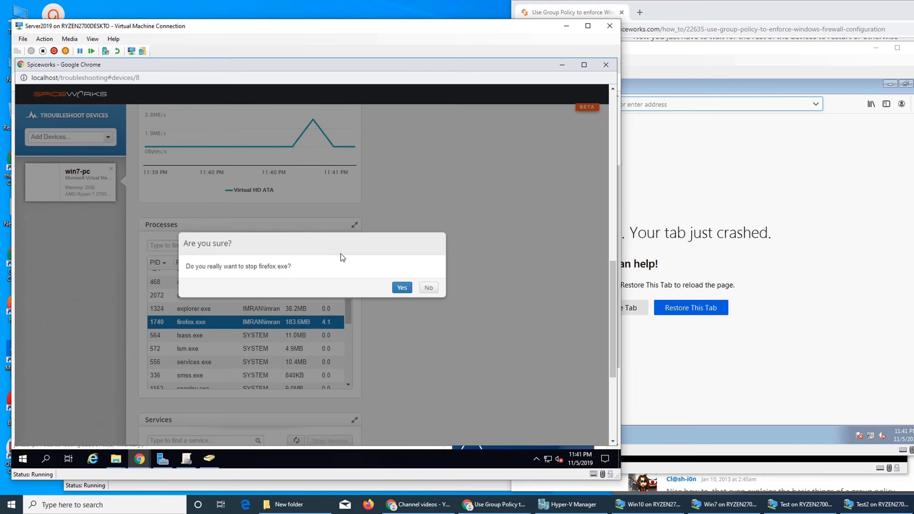
{"action": "left_click", "coordinate": [401, 287]}
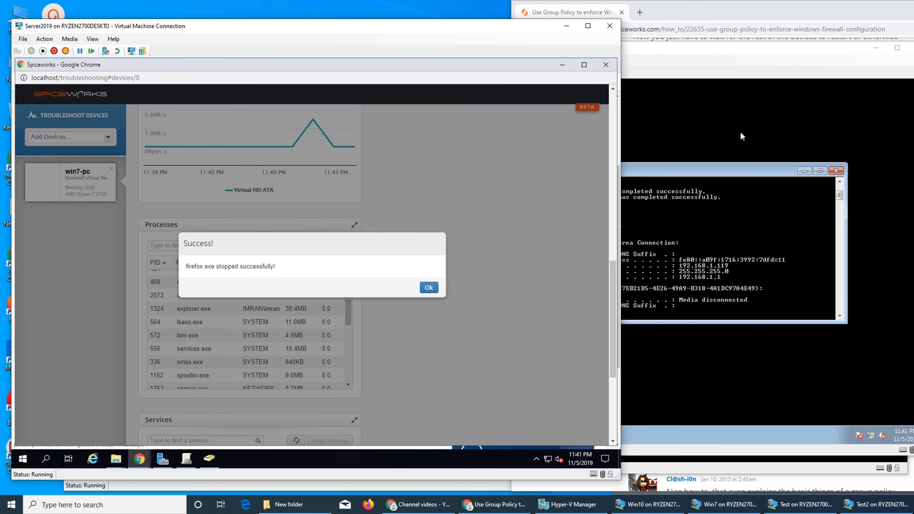
- Dismiss the stopped-process confirmation and look through the Services list of win7-pc
{"action": "left_click", "coordinate": [428, 287]}
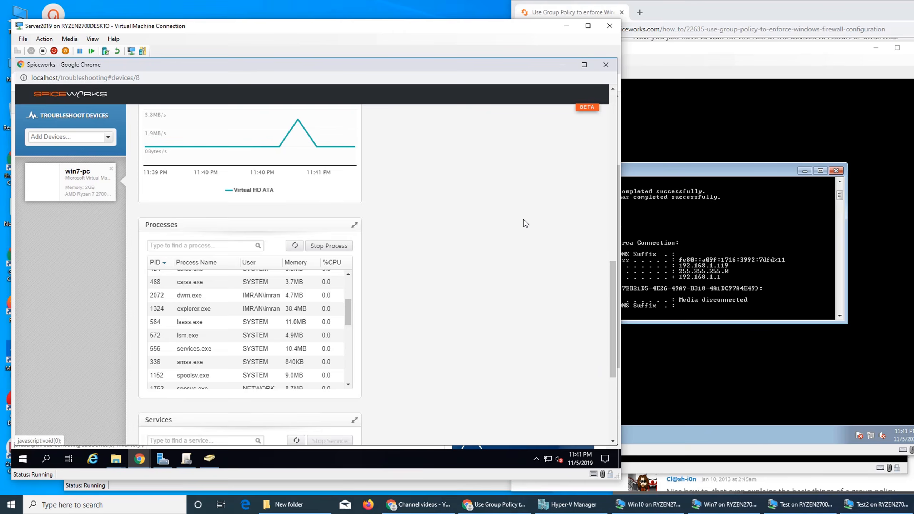
{"action": "left_click", "coordinate": [682, 70]}
{"action": "left_click", "coordinate": [375, 266]}
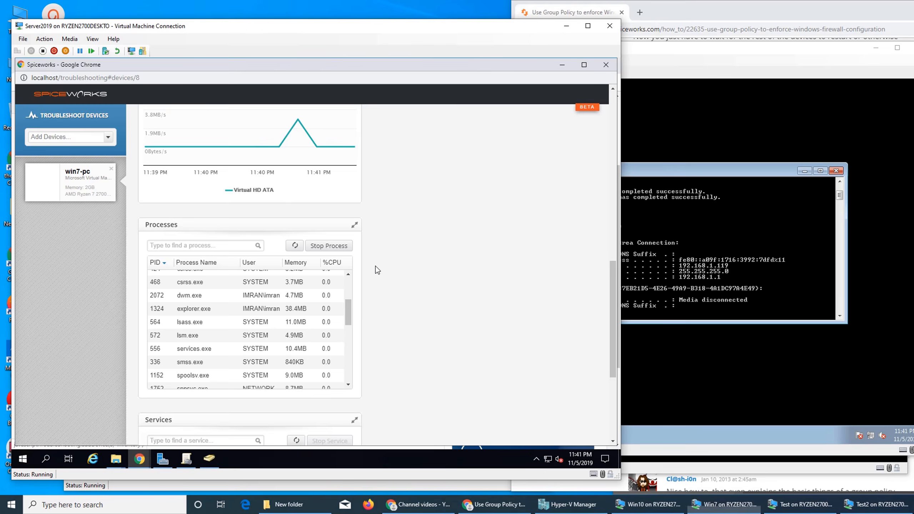
{"action": "scroll", "coordinate": [375, 267], "scroll_direction": "down", "scroll_amount": 5}
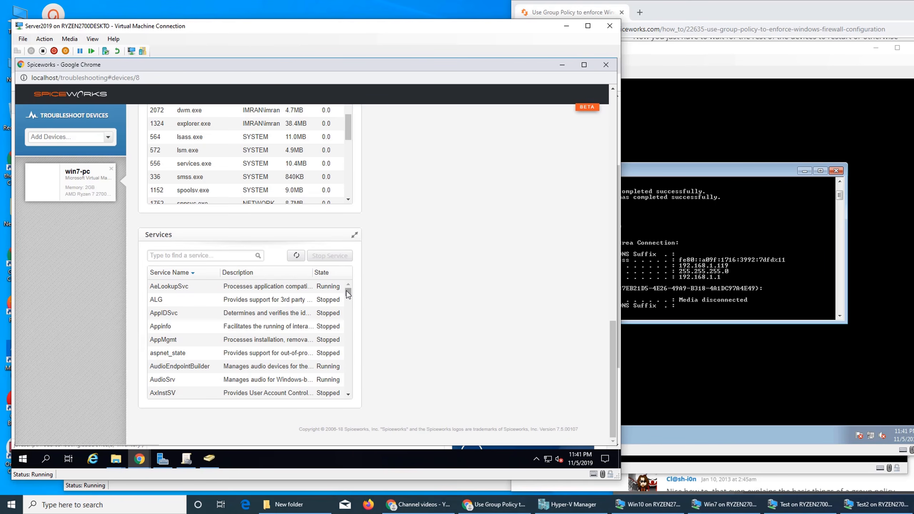
{"action": "mouse_move", "coordinate": [348, 293]}
{"action": "left_mouse_down"}
{"action": "mouse_move", "coordinate": [349, 302]}
{"action": "mouse_move", "coordinate": [349, 292]}
{"action": "left_mouse_up"}
- Review the CPU, memory, network and disk activity graphs of win7-pc, and close the troubleshooting window
{"action": "scroll", "coordinate": [406, 342], "scroll_direction": "up", "scroll_amount": 15}
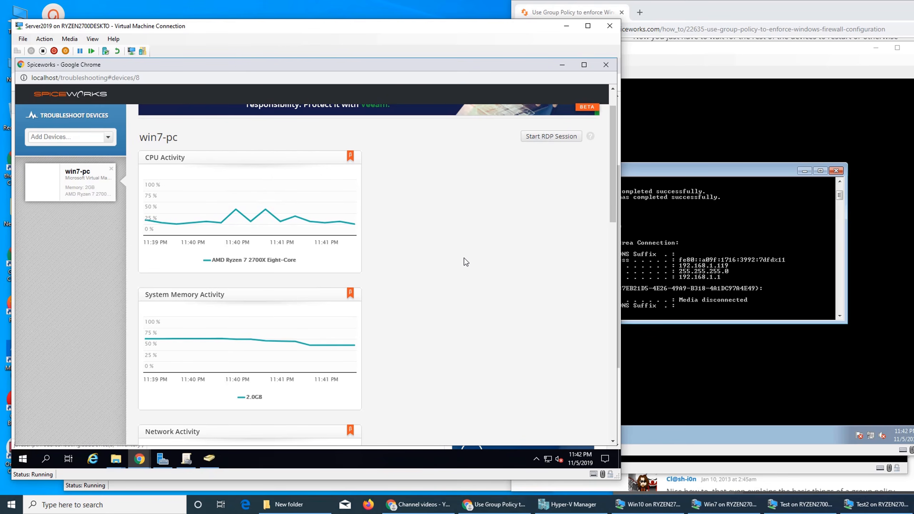
{"action": "scroll", "coordinate": [464, 257], "scroll_direction": "down", "scroll_amount": 5}
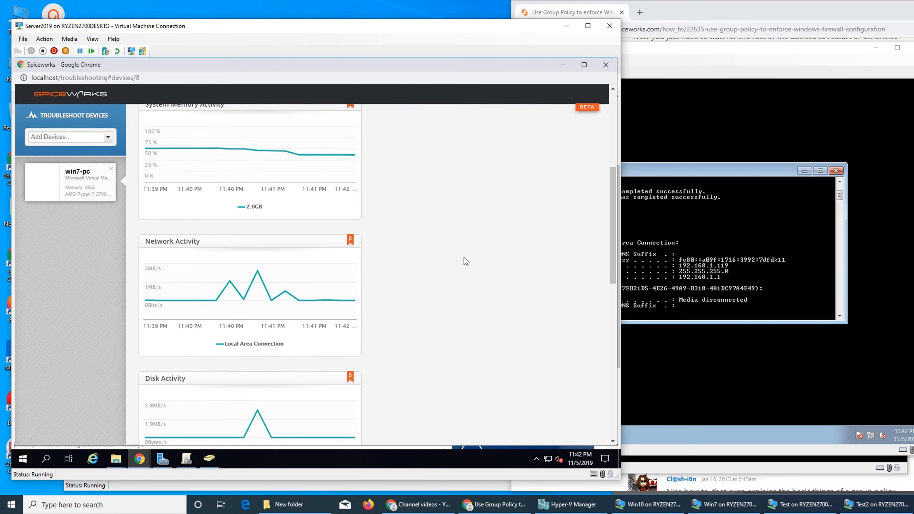
{"action": "scroll", "coordinate": [445, 272], "scroll_direction": "down", "scroll_amount": 4}
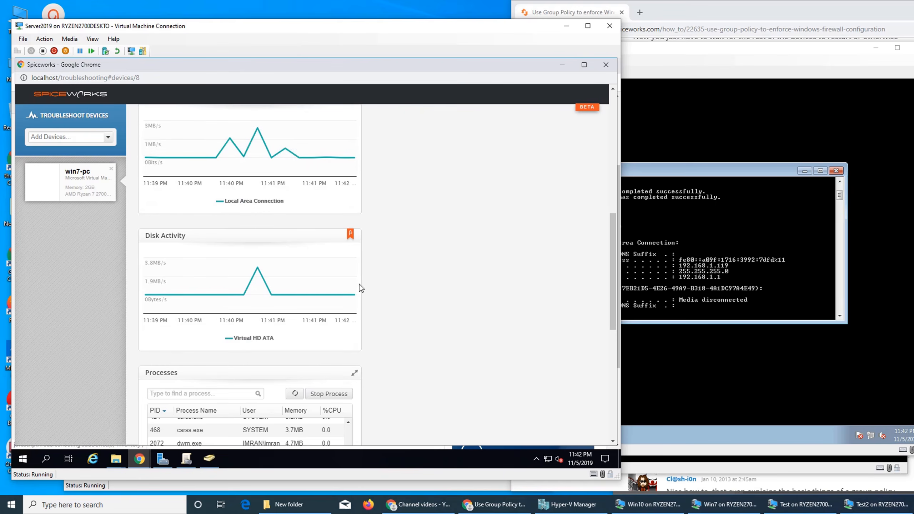
{"action": "scroll", "coordinate": [444, 314], "scroll_direction": "down", "scroll_amount": 5}
{"action": "scroll", "coordinate": [444, 315], "scroll_direction": "up", "scroll_amount": 14}
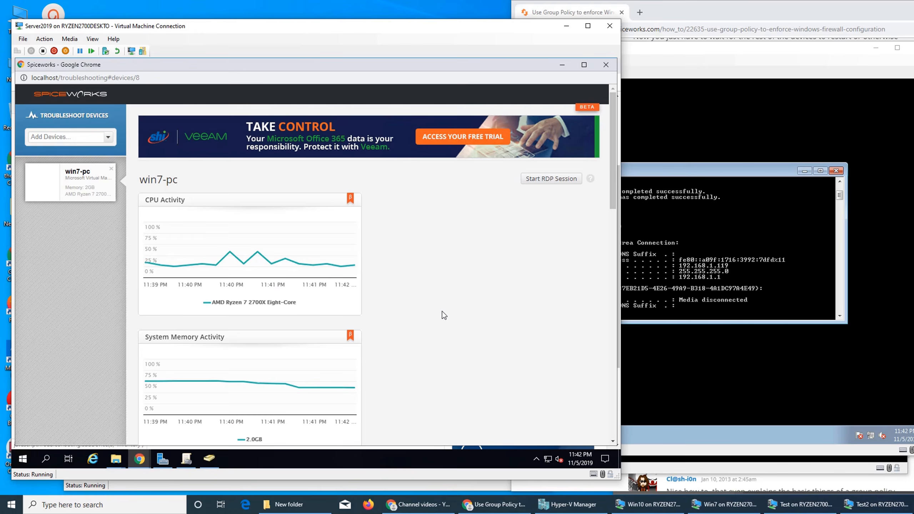
{"action": "left_click", "coordinate": [611, 68]}
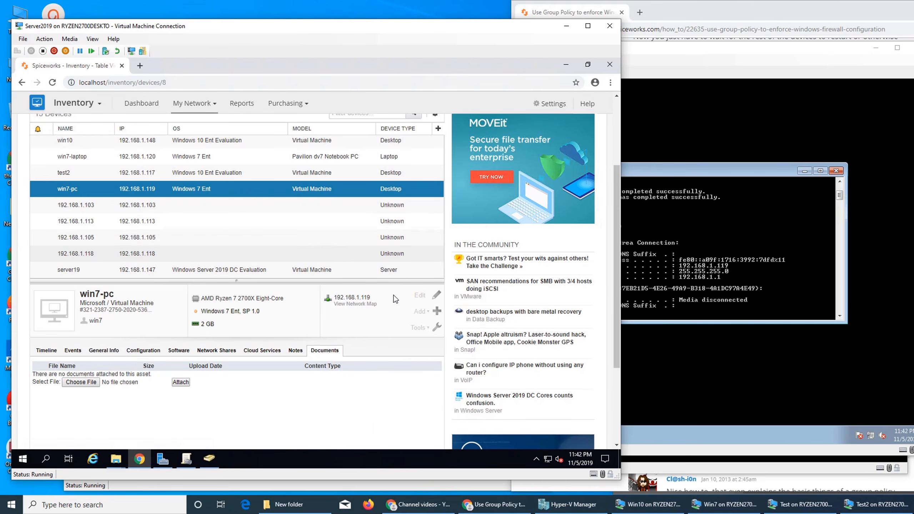
- Compare win7-pc with win7-laptop in Compare Devices, review the differences, and close the comparison
{"action": "left_click", "coordinate": [434, 328]}
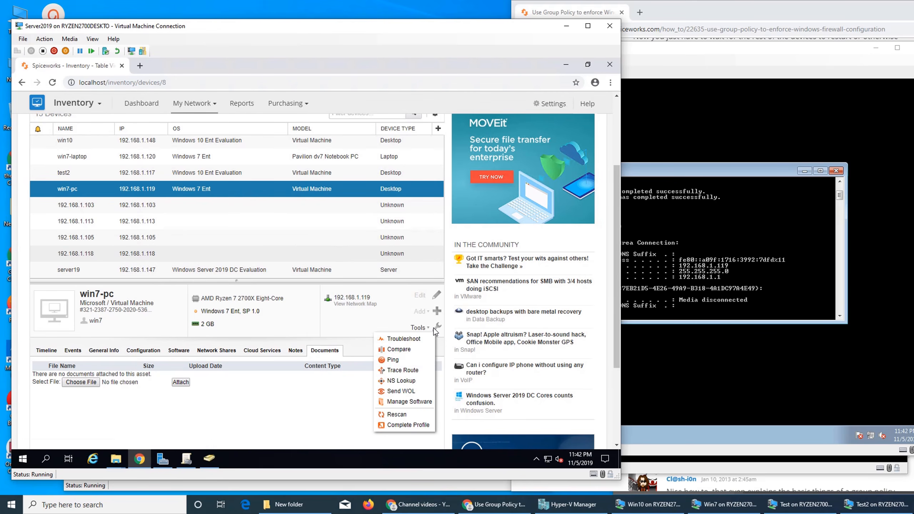
{"action": "left_click", "coordinate": [415, 350]}
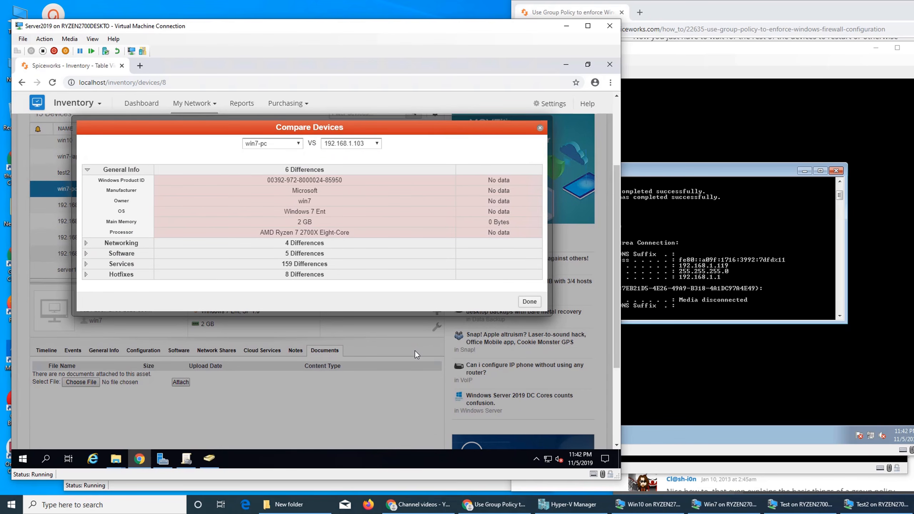
{"action": "left_click", "coordinate": [299, 144]}
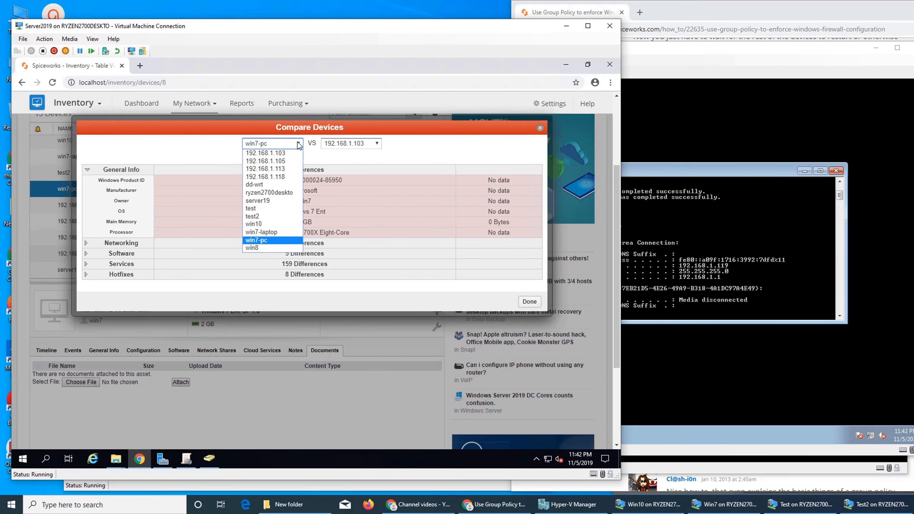
{"action": "left_click", "coordinate": [299, 143]}
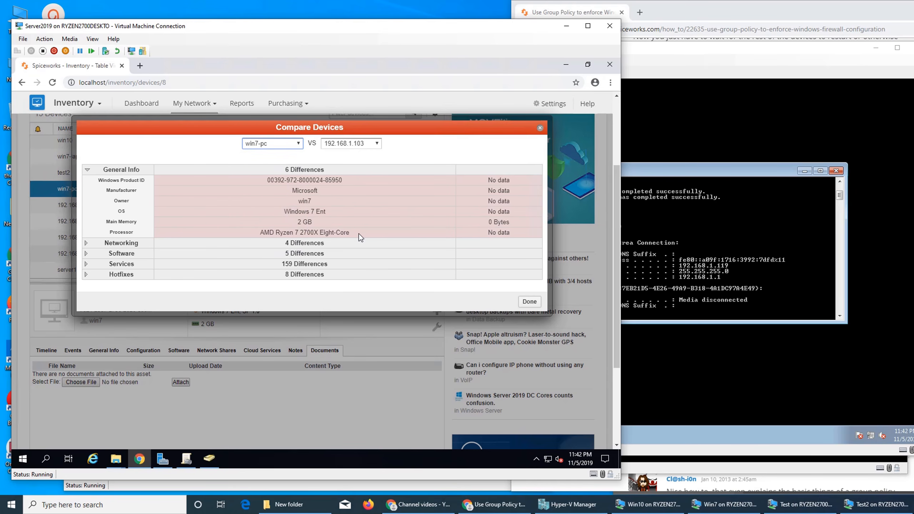
{"action": "left_click", "coordinate": [299, 143]}
{"action": "left_click", "coordinate": [378, 144]}
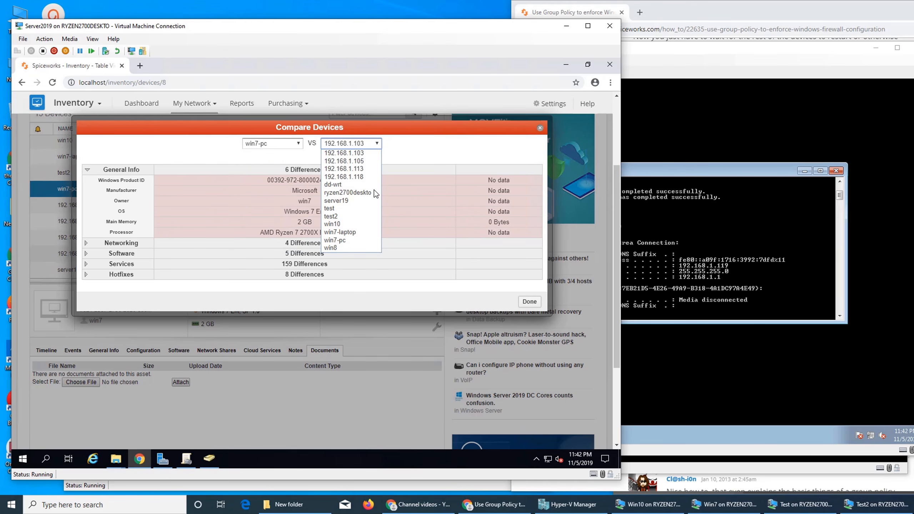
{"action": "left_click", "coordinate": [364, 231]}
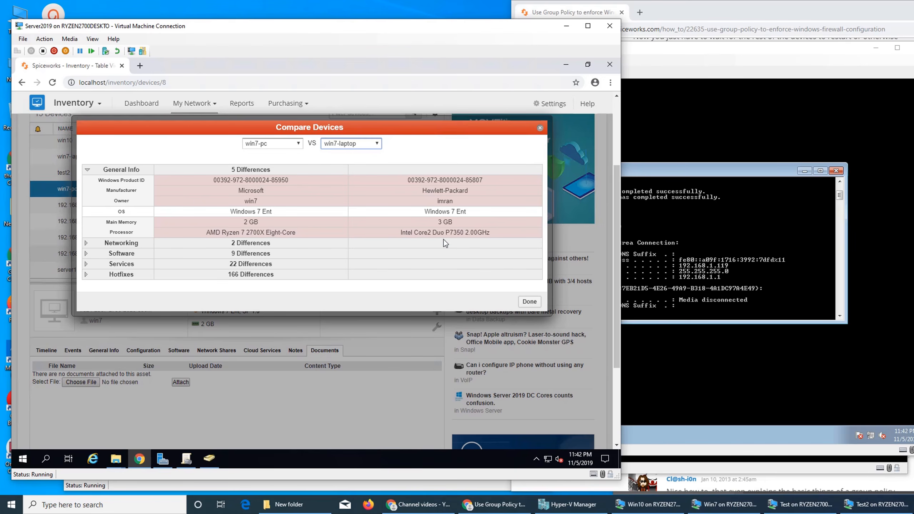
{"action": "scroll", "coordinate": [453, 235], "scroll_direction": "down", "scroll_amount": 4}
{"action": "scroll", "coordinate": [453, 235], "scroll_direction": "up", "scroll_amount": 5}
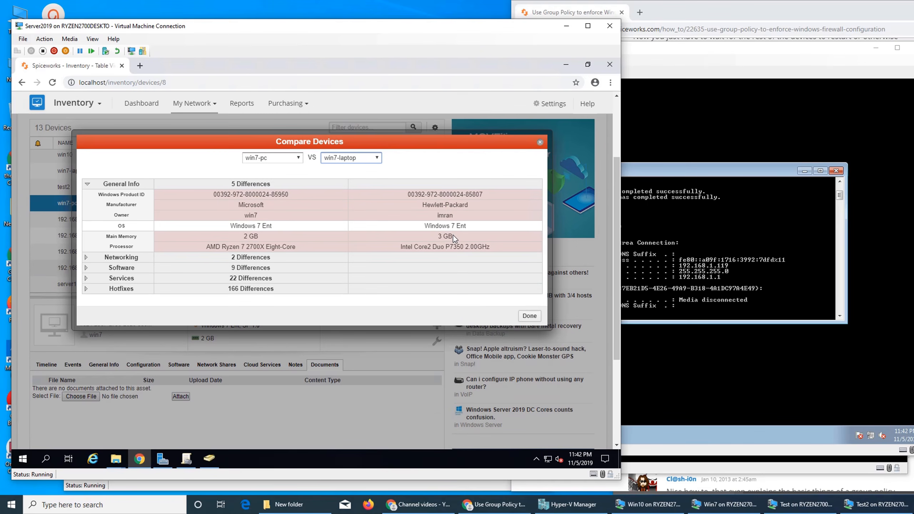
{"action": "left_click", "coordinate": [540, 142]}
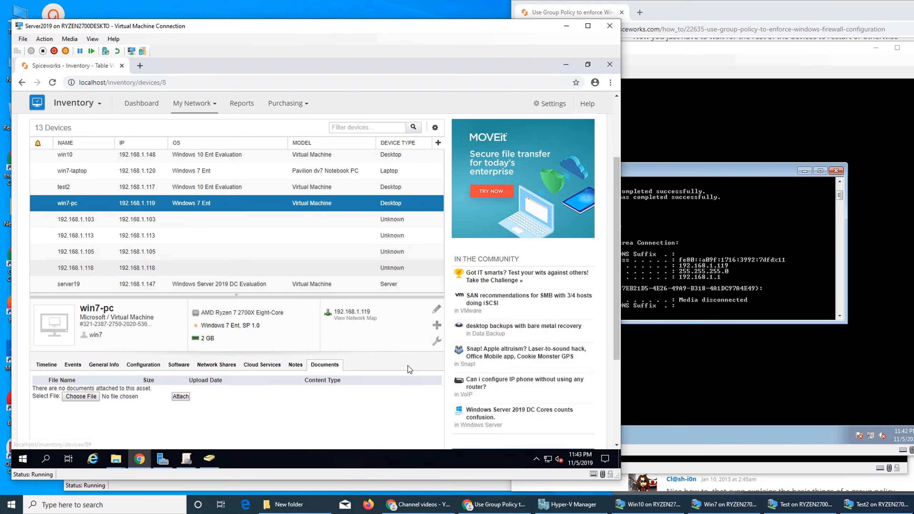
- Ping win7-pc from the inventory's device tools, and close the ping results
{"action": "left_click", "coordinate": [432, 346]}
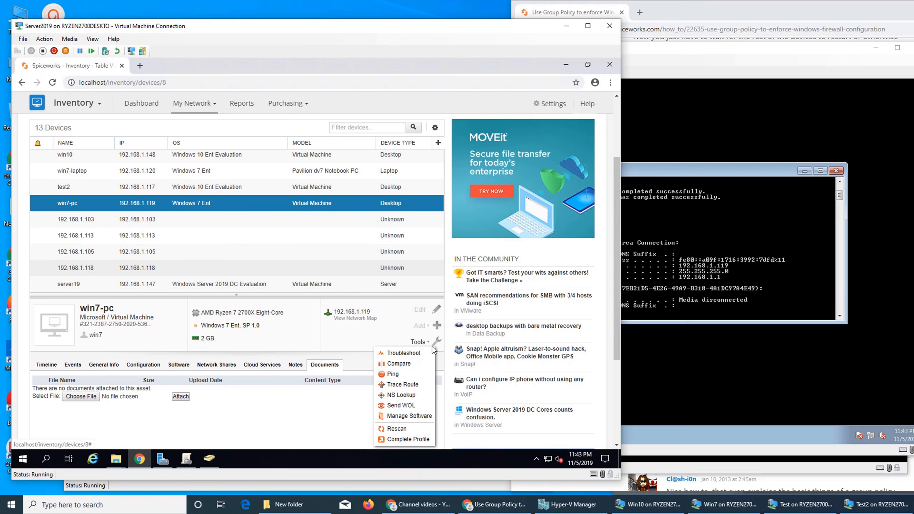
{"action": "left_click", "coordinate": [410, 374]}
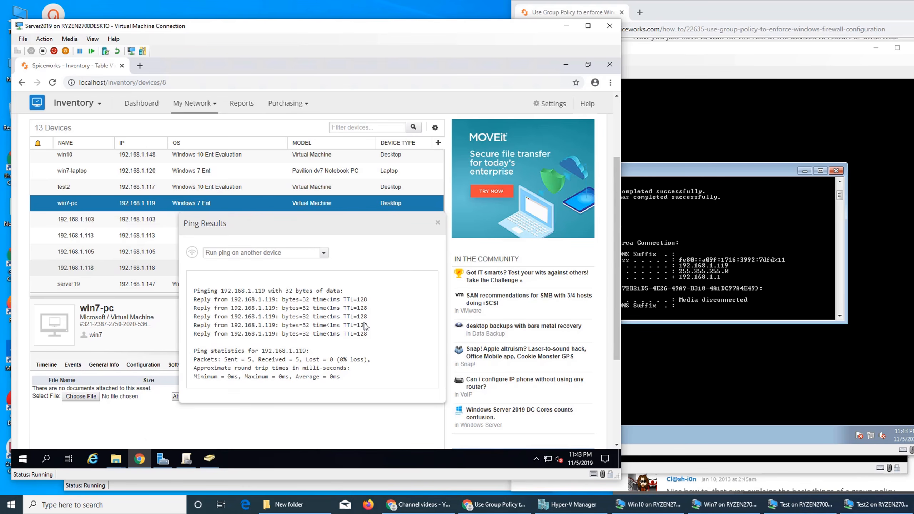
{"action": "left_click", "coordinate": [436, 226]}
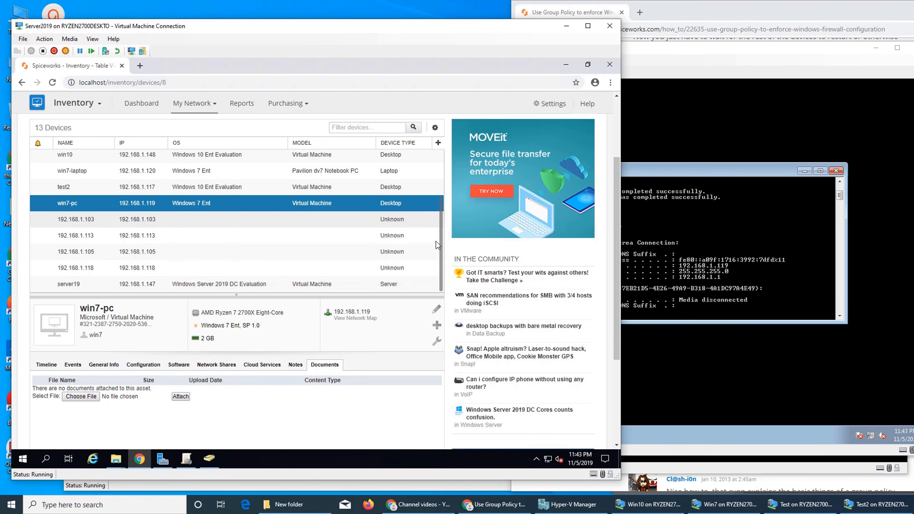
- Run a trace route to win7-pc, and close the traceroute results
{"action": "left_click", "coordinate": [437, 326]}
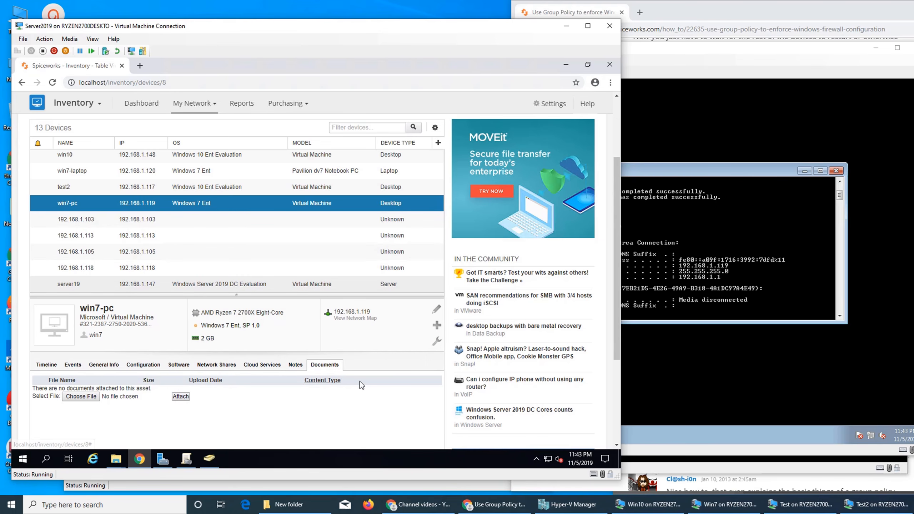
{"action": "left_click", "coordinate": [425, 345]}
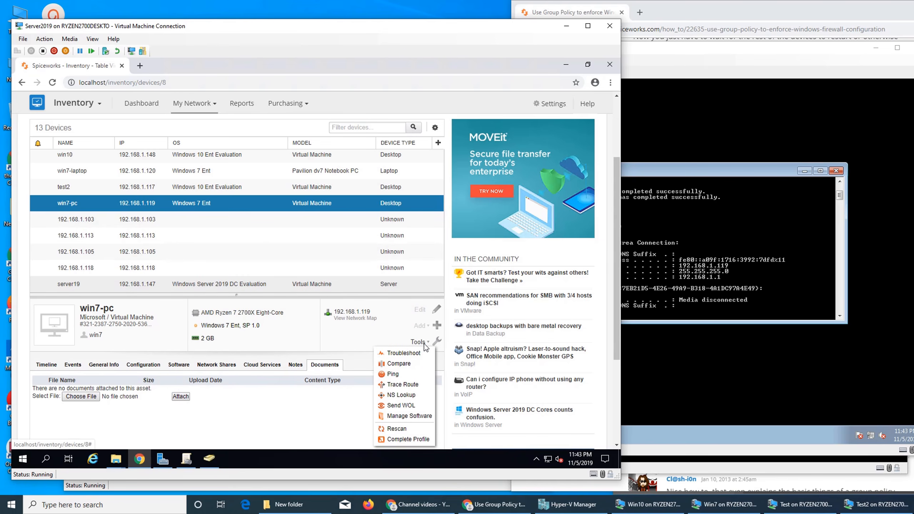
{"action": "left_click", "coordinate": [418, 384]}
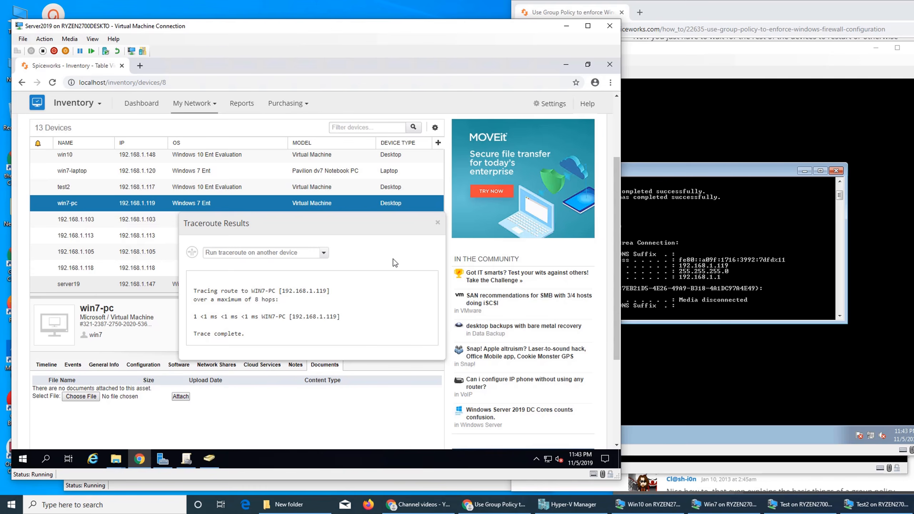
{"action": "left_click", "coordinate": [438, 222]}
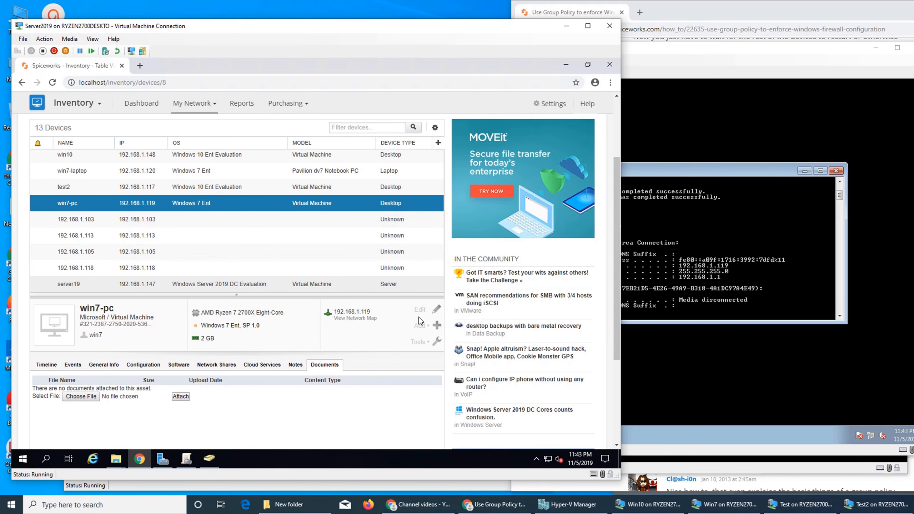
- Run an NS Lookup on win7-pc, and close the lookup results
{"action": "left_click", "coordinate": [421, 342]}
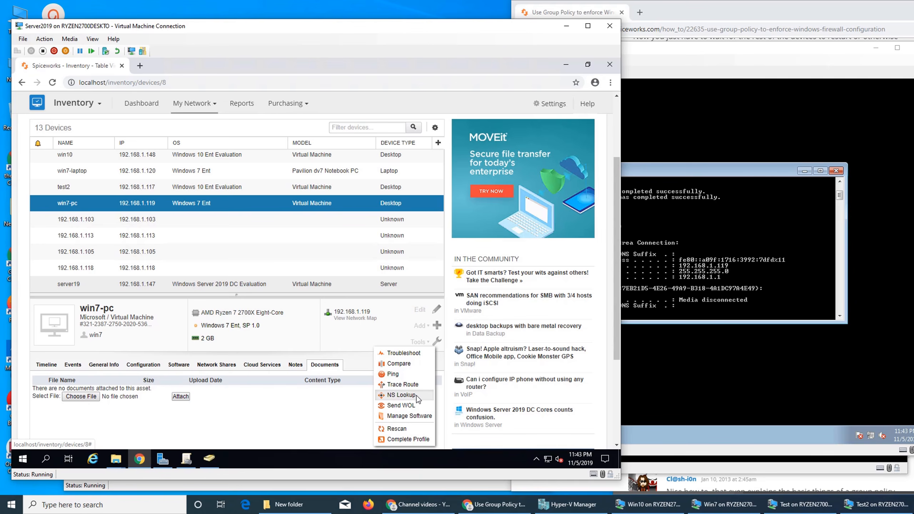
{"action": "left_click", "coordinate": [402, 395]}
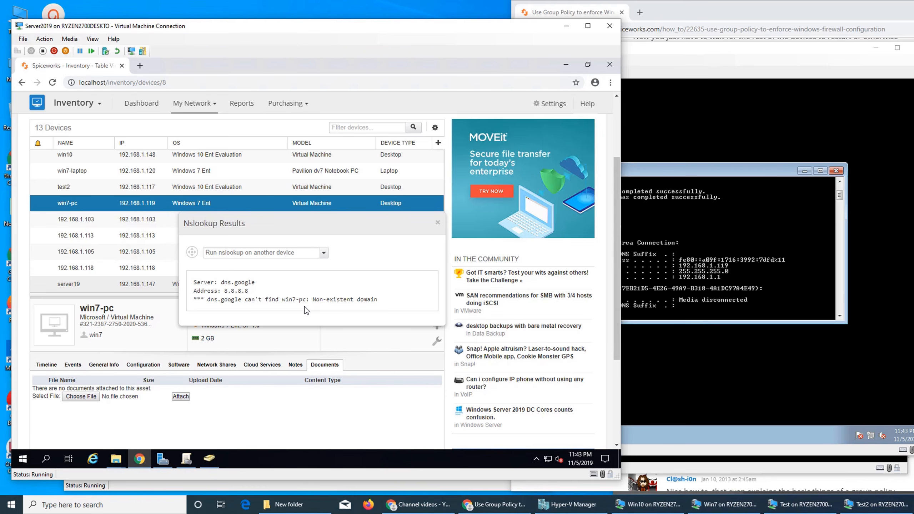
{"action": "left_click", "coordinate": [438, 224]}
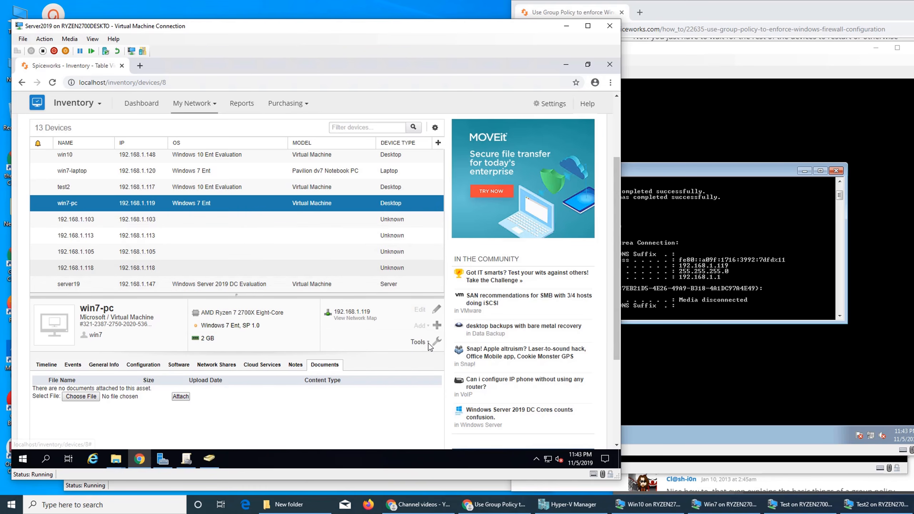
- Rescan win7-pc from its device tools, and open its complete profile
{"action": "left_click", "coordinate": [428, 342]}
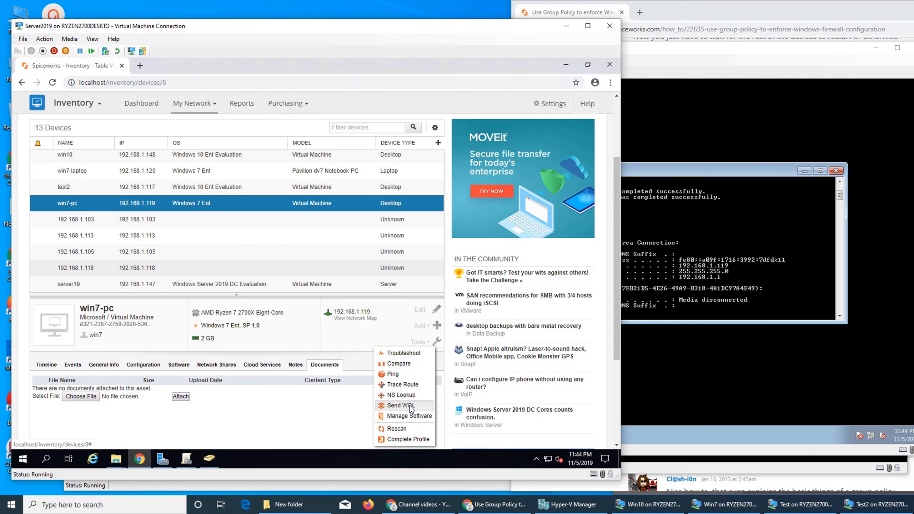
{"action": "left_click", "coordinate": [415, 429]}
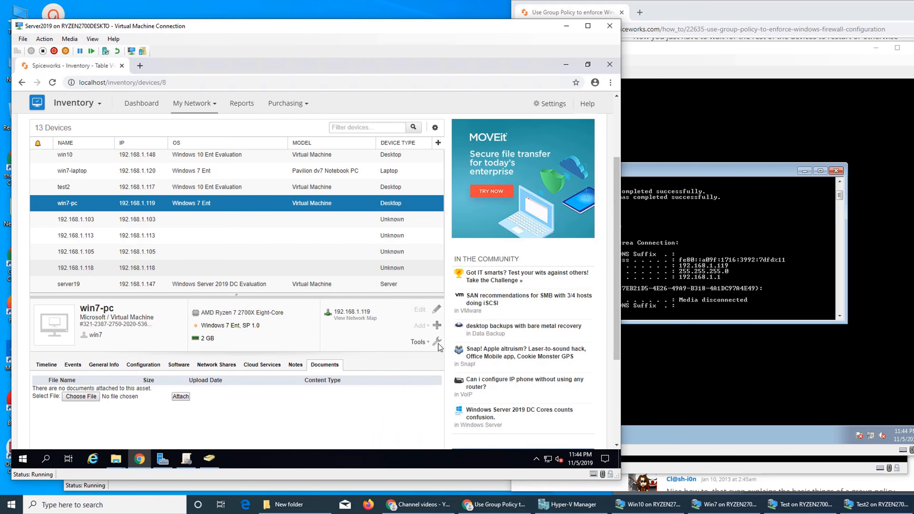
{"action": "mouse_move", "coordinate": [436, 343]}
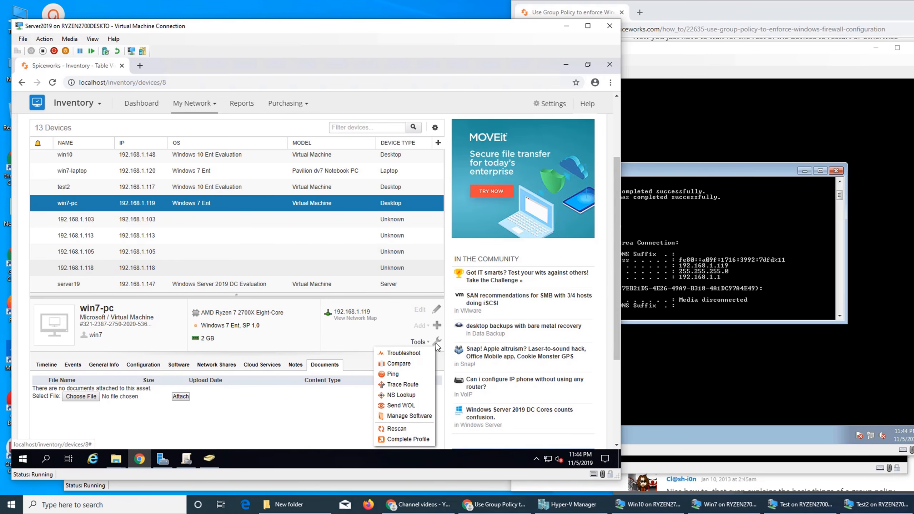
{"action": "left_click", "coordinate": [412, 439]}
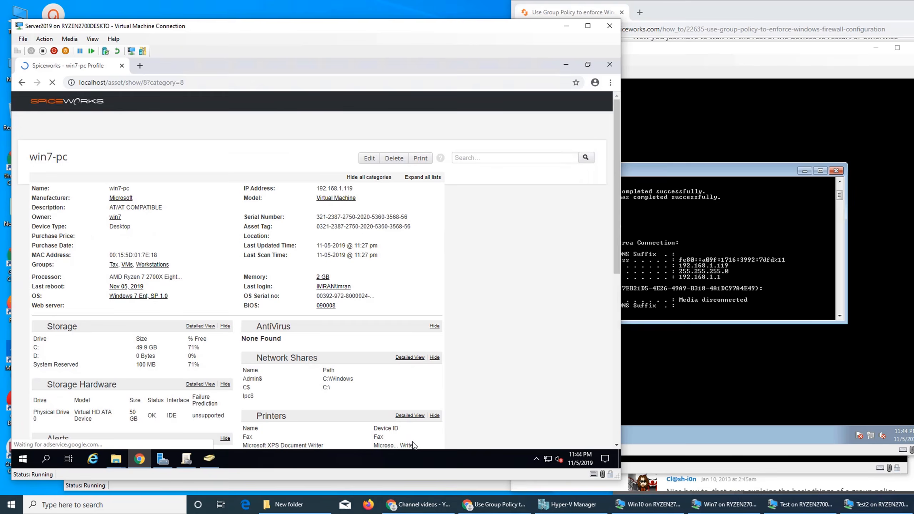
- Examine the win7-pc profile, including its general details, storage, users, printers, memory, software and services
{"action": "scroll", "coordinate": [349, 304], "scroll_direction": "down", "scroll_amount": 5}
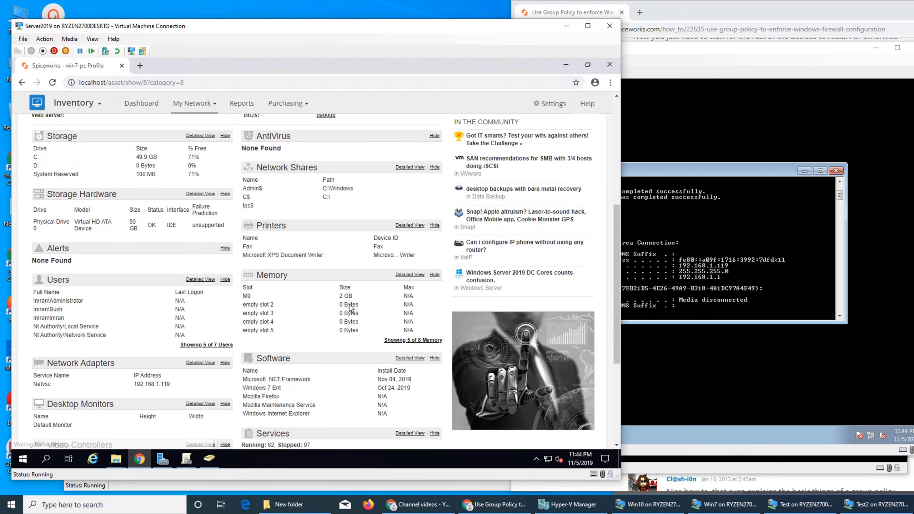
{"action": "scroll", "coordinate": [349, 308], "scroll_direction": "down", "scroll_amount": 4}
{"action": "scroll", "coordinate": [349, 308], "scroll_direction": "up", "scroll_amount": 10}
{"action": "scroll", "coordinate": [349, 309], "scroll_direction": "up", "scroll_amount": 2}
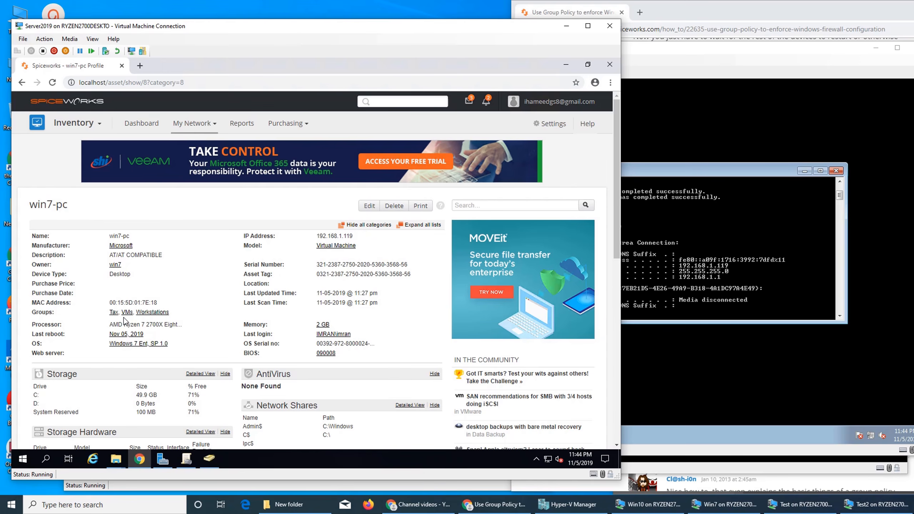
{"action": "scroll", "coordinate": [249, 323], "scroll_direction": "down", "scroll_amount": 3}
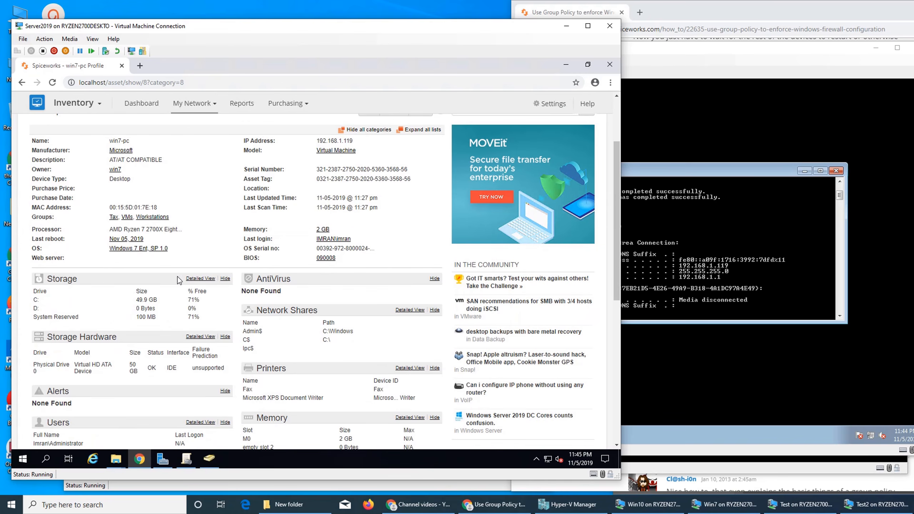
{"action": "scroll", "coordinate": [357, 279], "scroll_direction": "down", "scroll_amount": 1}
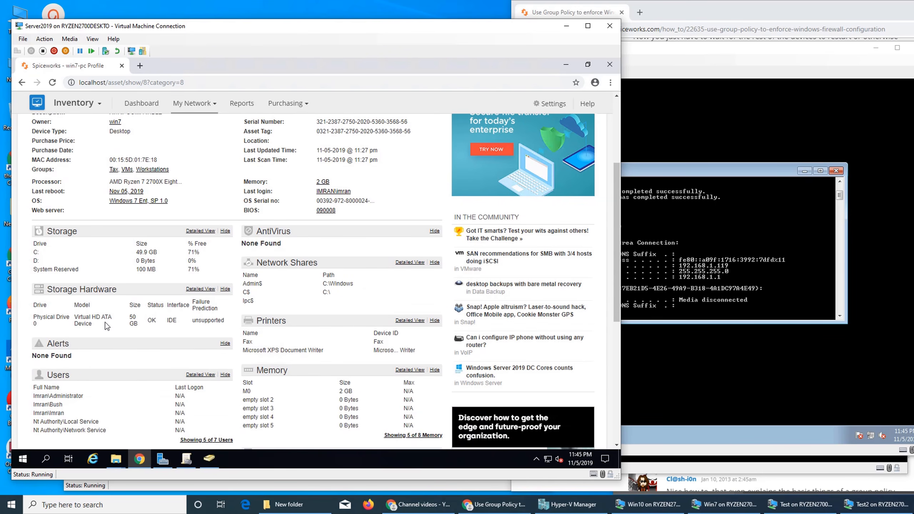
{"action": "scroll", "coordinate": [105, 322], "scroll_direction": "down", "scroll_amount": 2}
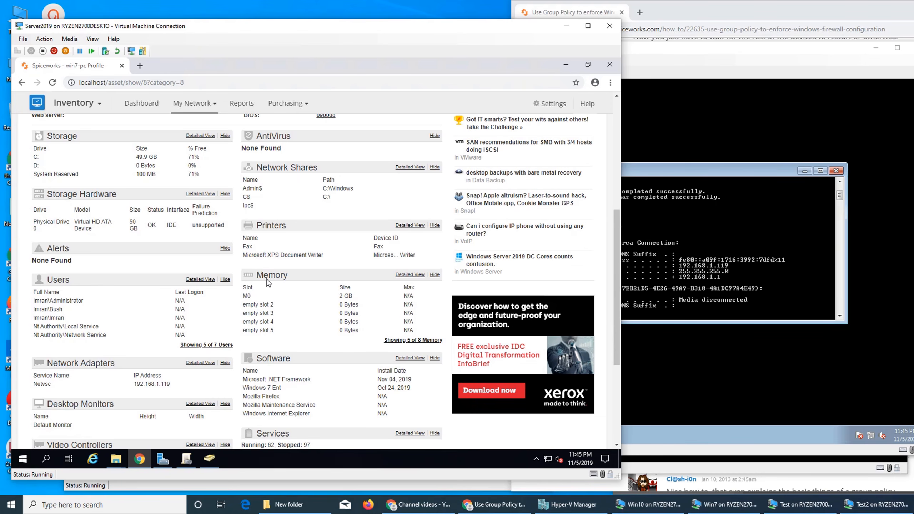
- Review the remaining sections of the win7-pc profile, from network adapters and desktop monitors to services and hotfixes
{"action": "scroll", "coordinate": [267, 279], "scroll_direction": "down", "scroll_amount": 1}
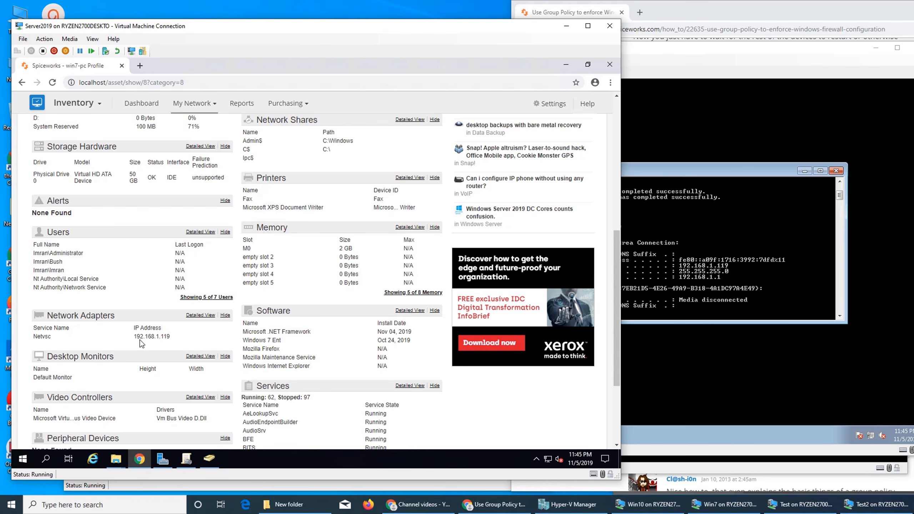
{"action": "scroll", "coordinate": [347, 329], "scroll_direction": "down", "scroll_amount": 3}
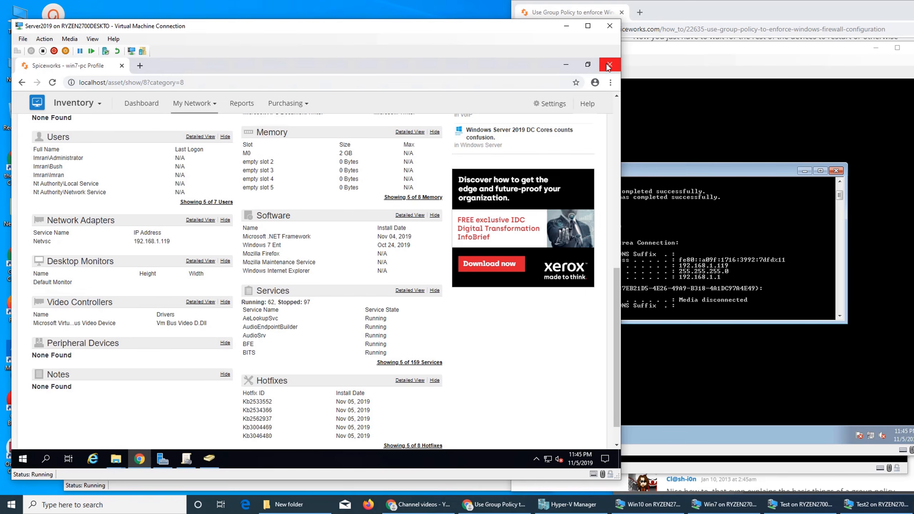
{"action": "scroll", "coordinate": [365, 213], "scroll_direction": "up", "scroll_amount": 10}
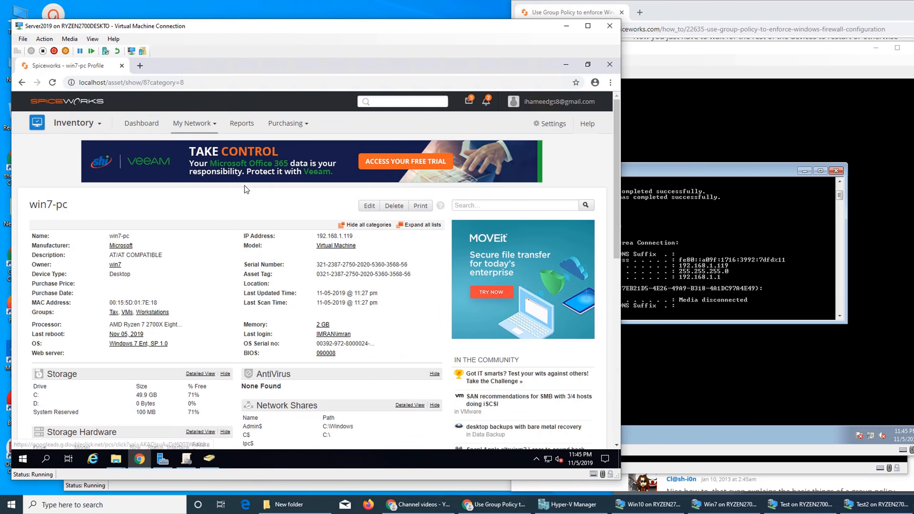
- Return to the network's device list and open the complete profile of win7-laptop
{"action": "mouse_move", "coordinate": [194, 123]}
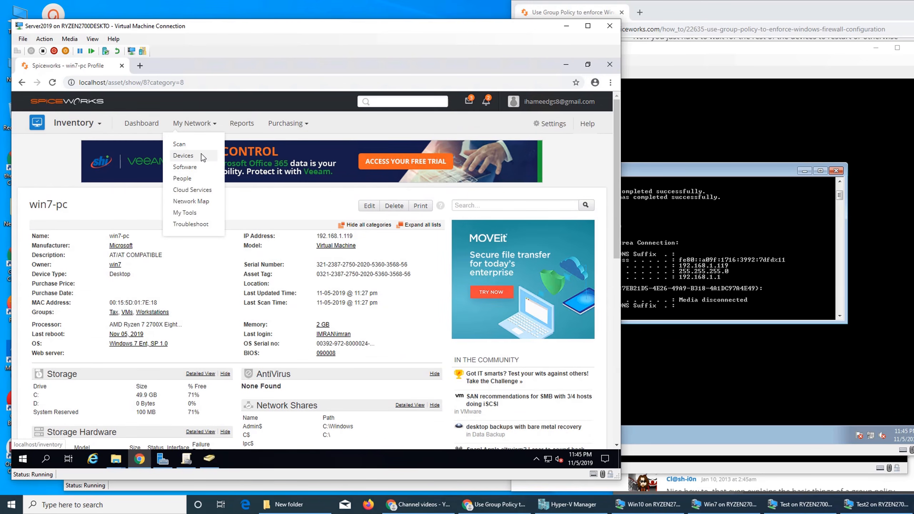
{"action": "left_click", "coordinate": [201, 151]}
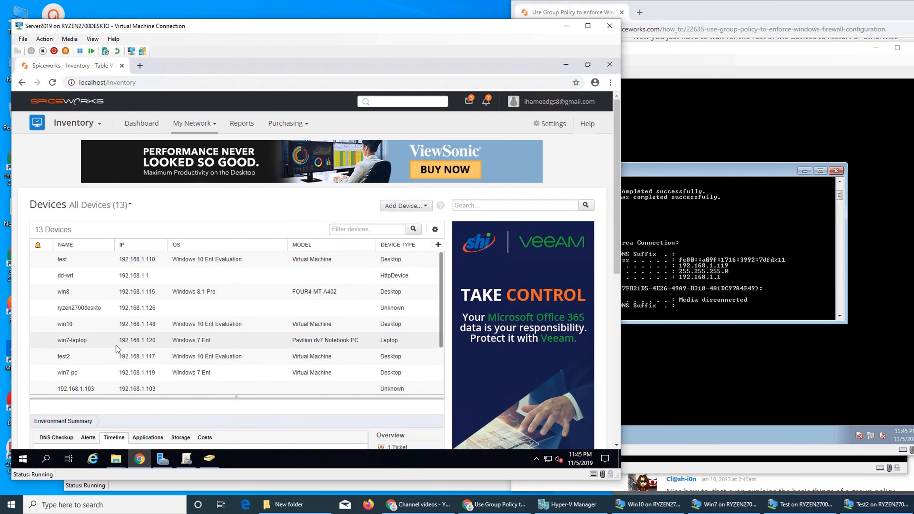
{"action": "left_click", "coordinate": [333, 336]}
{"action": "scroll", "coordinate": [389, 377], "scroll_direction": "down", "scroll_amount": 5}
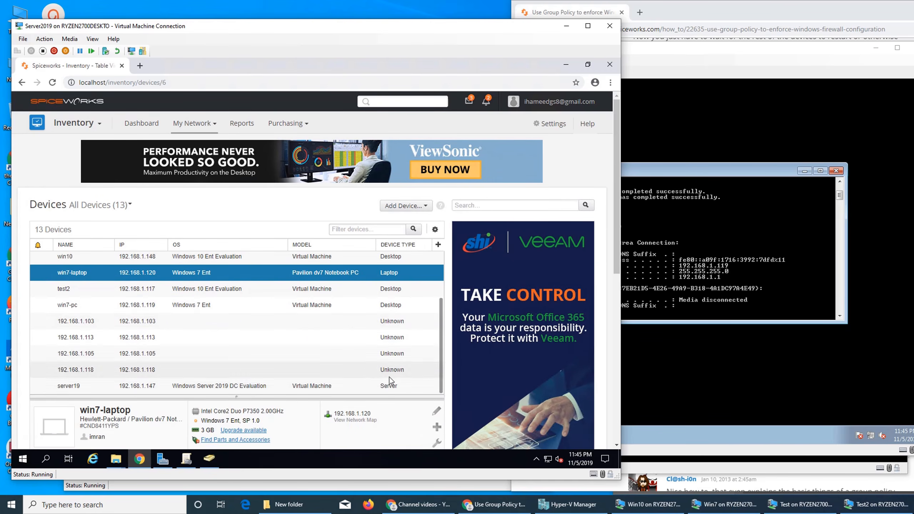
{"action": "left_click", "coordinate": [436, 348]}
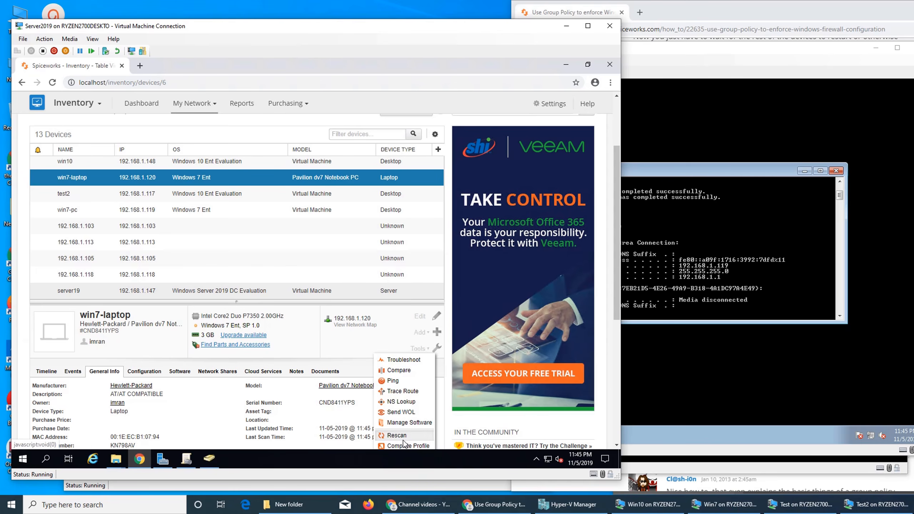
{"action": "left_click", "coordinate": [393, 425]}
- Examine the win7-laptop profile, including its storage hardware, memory, software, services, video controllers, peripheral devices and hotfixes
{"action": "scroll", "coordinate": [403, 311], "scroll_direction": "down", "scroll_amount": 4}
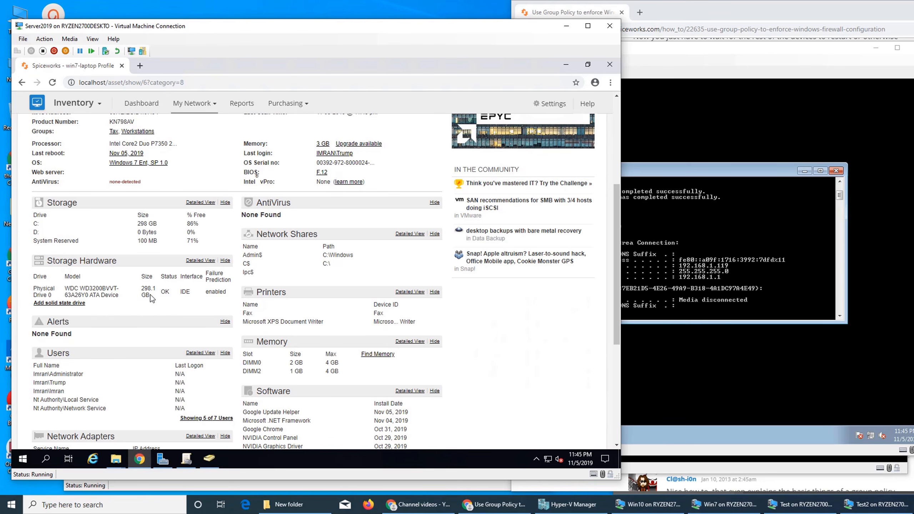
{"action": "scroll", "coordinate": [156, 340], "scroll_direction": "down", "scroll_amount": 3}
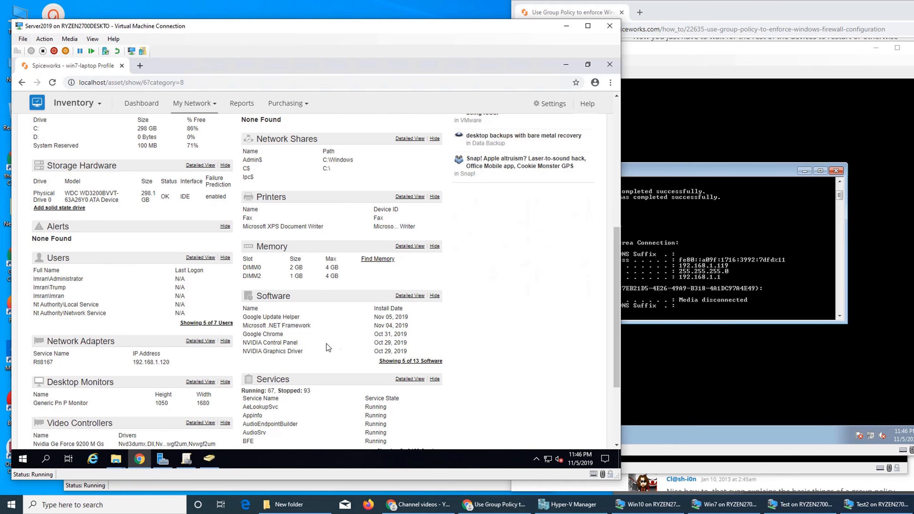
{"action": "scroll", "coordinate": [287, 325], "scroll_direction": "down", "scroll_amount": 3}
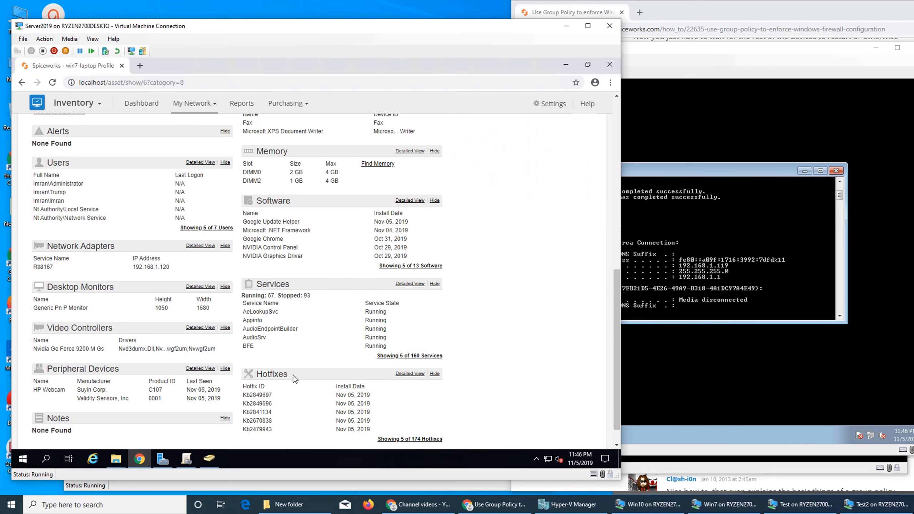
{"action": "scroll", "coordinate": [274, 404], "scroll_direction": "down", "scroll_amount": 1}
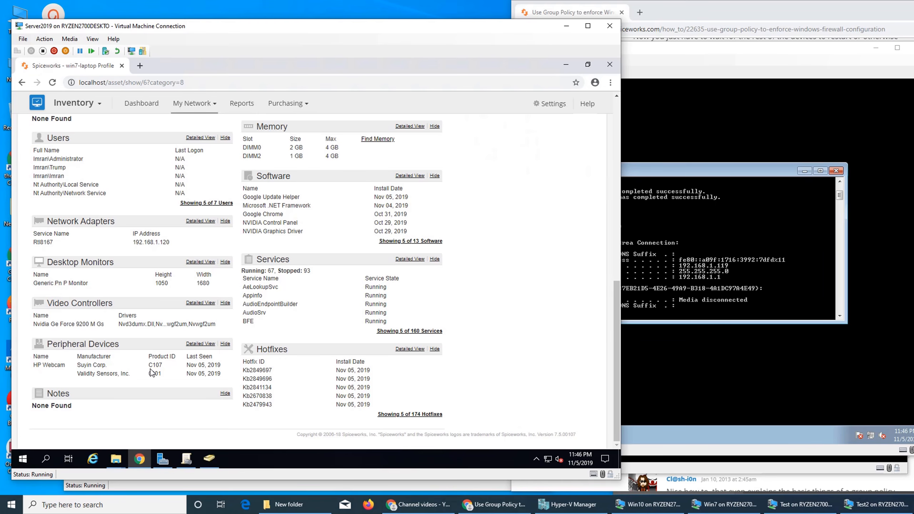
{"action": "scroll", "coordinate": [161, 361], "scroll_direction": "up", "scroll_amount": 10}
{"action": "scroll", "coordinate": [200, 343], "scroll_direction": "down", "scroll_amount": 6}
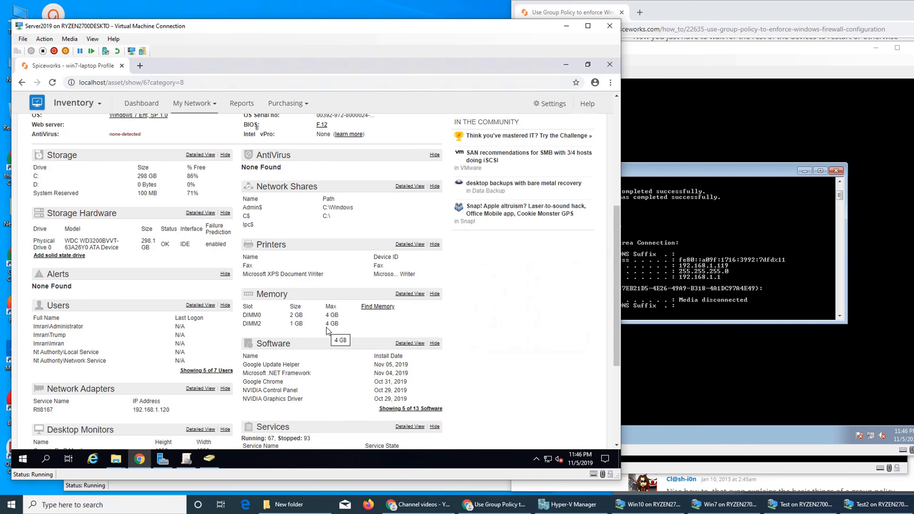
{"action": "scroll", "coordinate": [327, 331], "scroll_direction": "up", "scroll_amount": 5}
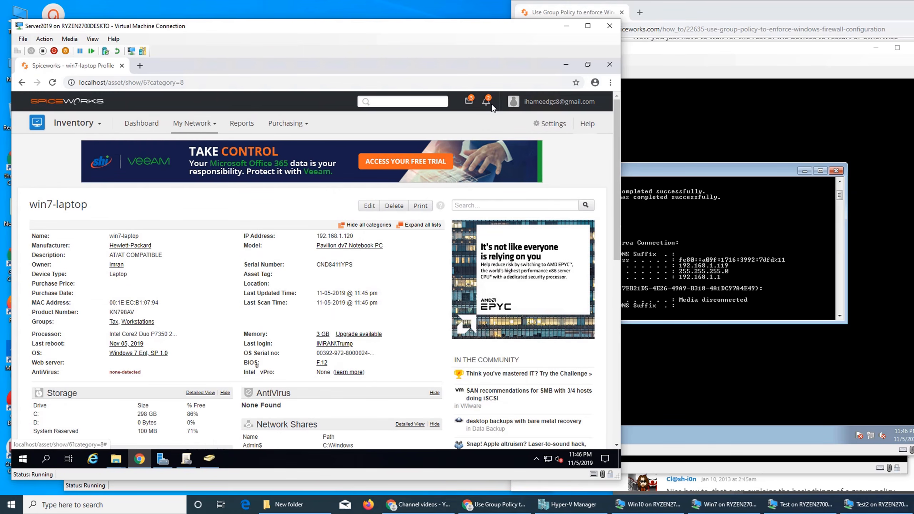
- Go back to the device list, look through the devices, and open the complete profile of win8
{"action": "left_click", "coordinate": [198, 131]}
{"action": "left_click", "coordinate": [199, 144]}
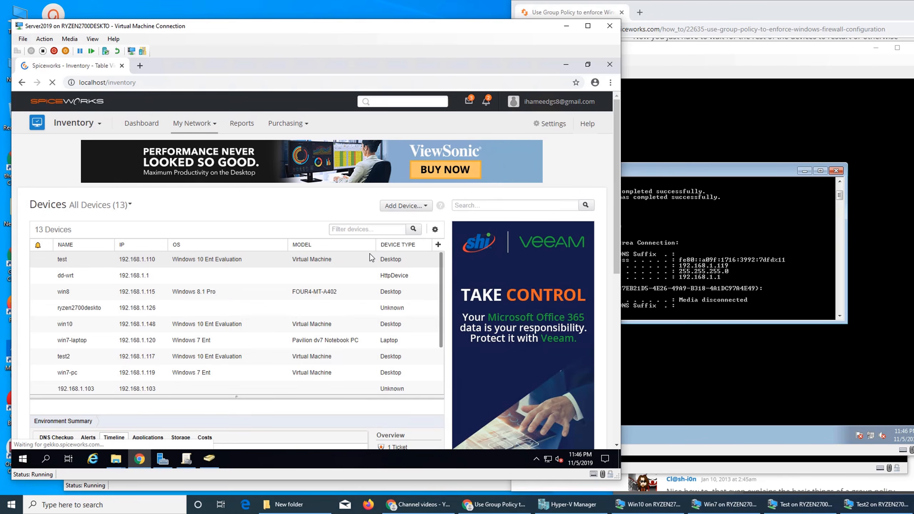
{"action": "scroll", "coordinate": [369, 254], "scroll_direction": "down", "scroll_amount": 2}
{"action": "scroll", "coordinate": [448, 263], "scroll_direction": "down", "scroll_amount": 6}
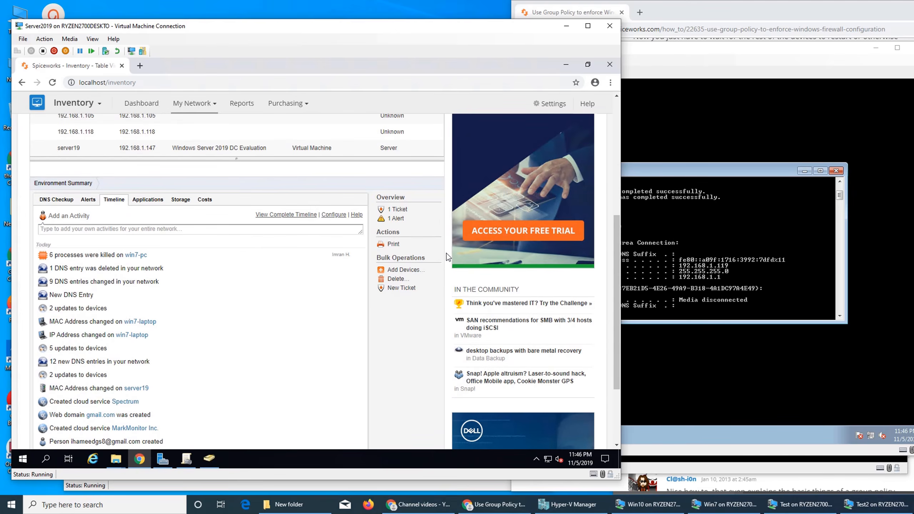
{"action": "scroll", "coordinate": [446, 256], "scroll_direction": "up", "scroll_amount": 3}
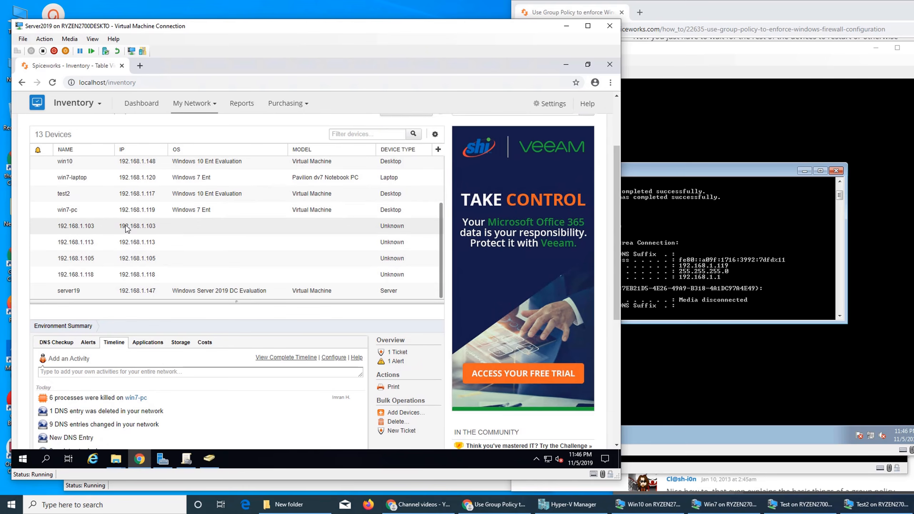
{"action": "scroll", "coordinate": [126, 228], "scroll_direction": "up", "scroll_amount": 3}
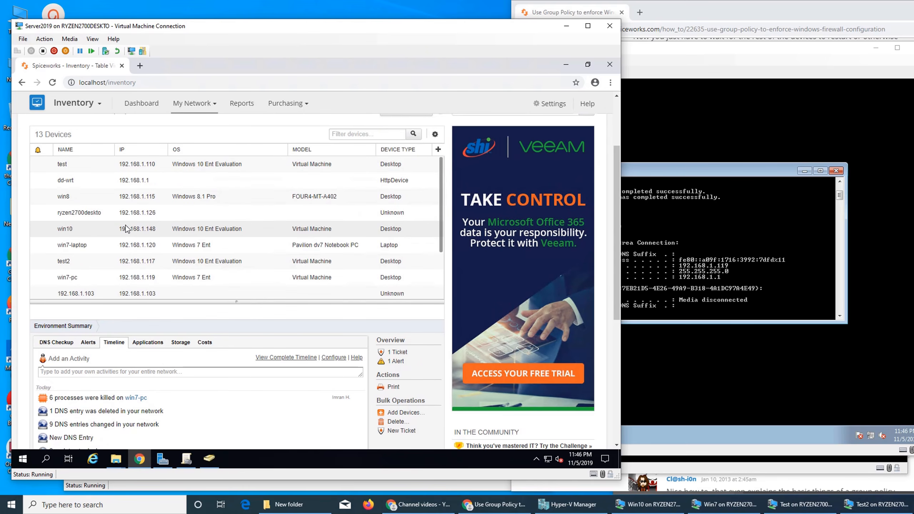
{"action": "left_click", "coordinate": [125, 199]}
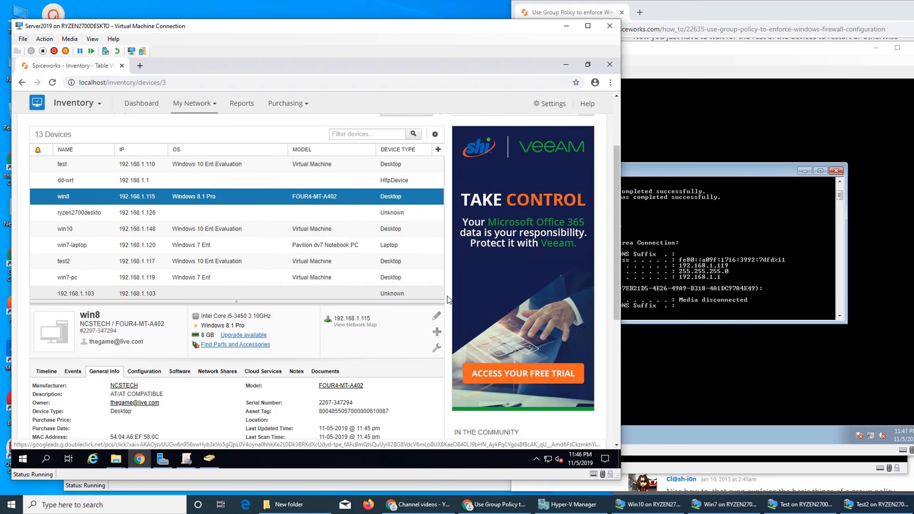
{"action": "scroll", "coordinate": [445, 285], "scroll_direction": "down", "scroll_amount": 3}
{"action": "left_click", "coordinate": [432, 253]}
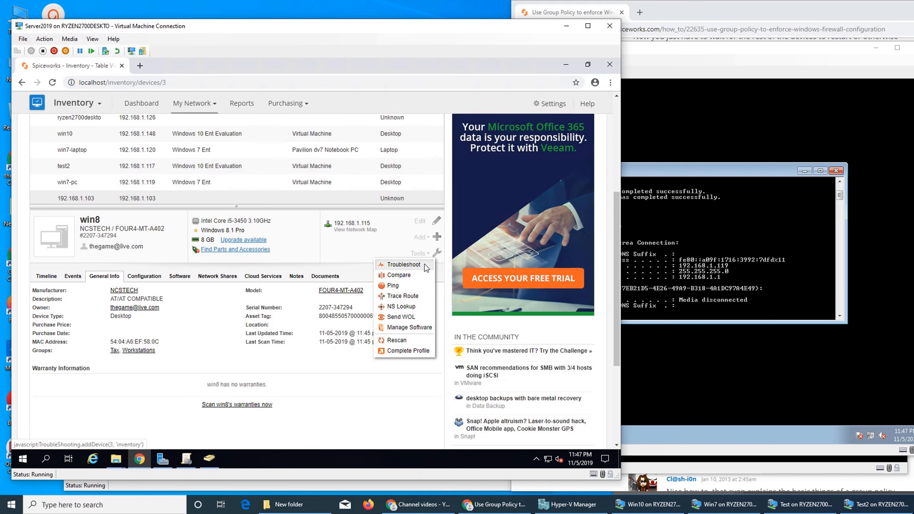
{"action": "left_click", "coordinate": [406, 351]}
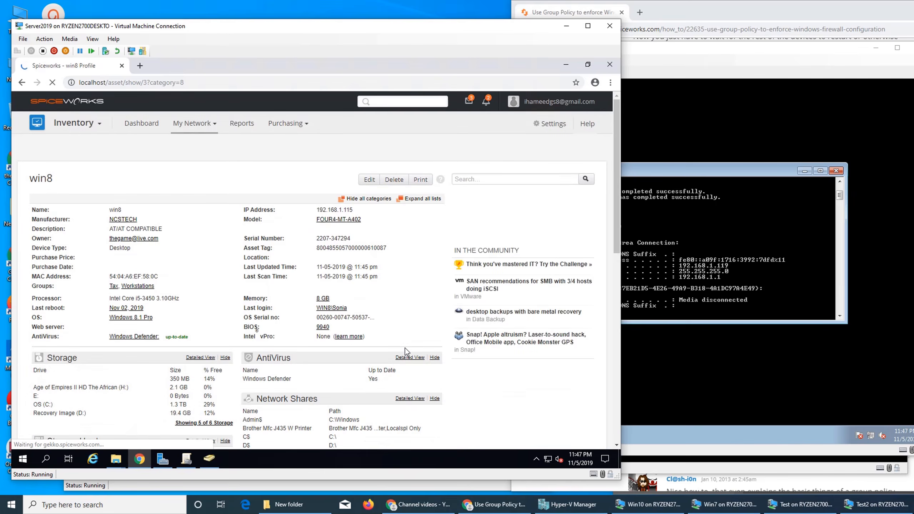
- Examine the win8 profile, including its storage, antivirus, network shares, printers, memory, software, services and hotfixes
{"action": "scroll", "coordinate": [407, 302], "scroll_direction": "down", "scroll_amount": 2}
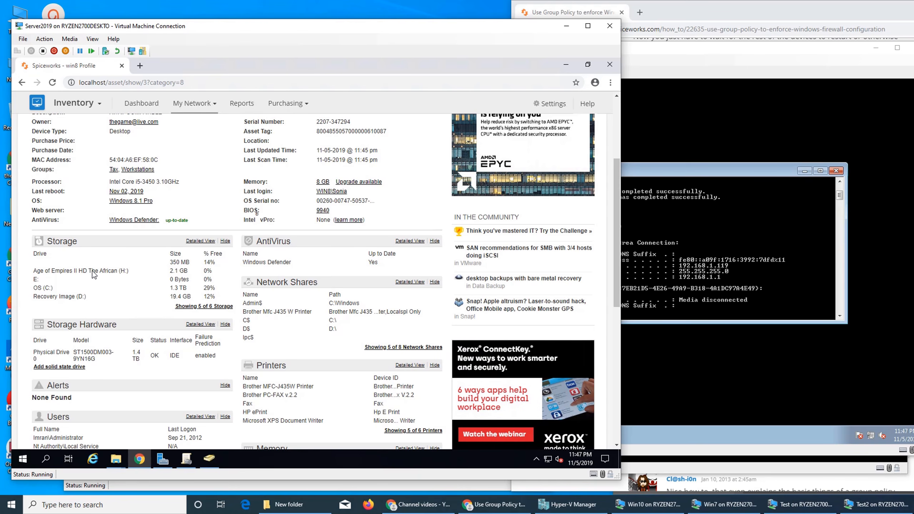
{"action": "scroll", "coordinate": [223, 274], "scroll_direction": "down", "scroll_amount": 4}
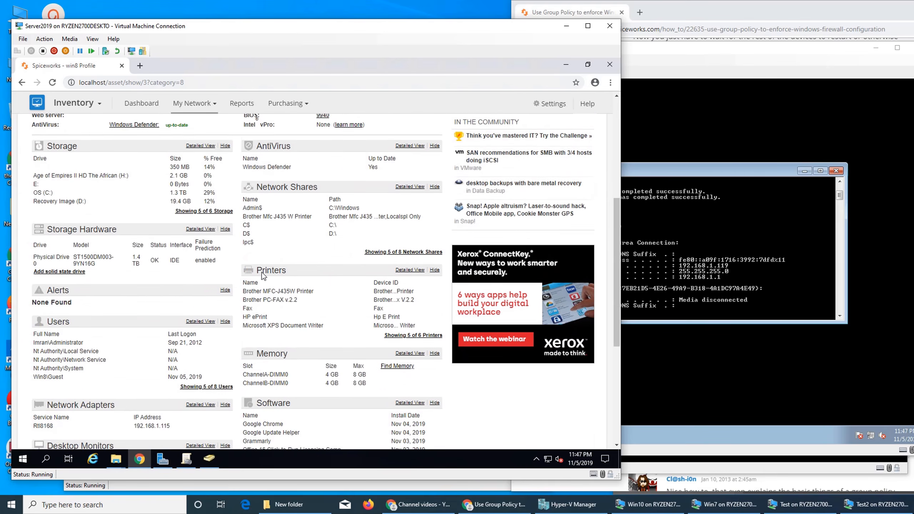
{"action": "scroll", "coordinate": [293, 208], "scroll_direction": "up", "scroll_amount": 1}
{"action": "scroll", "coordinate": [255, 268], "scroll_direction": "down", "scroll_amount": 2}
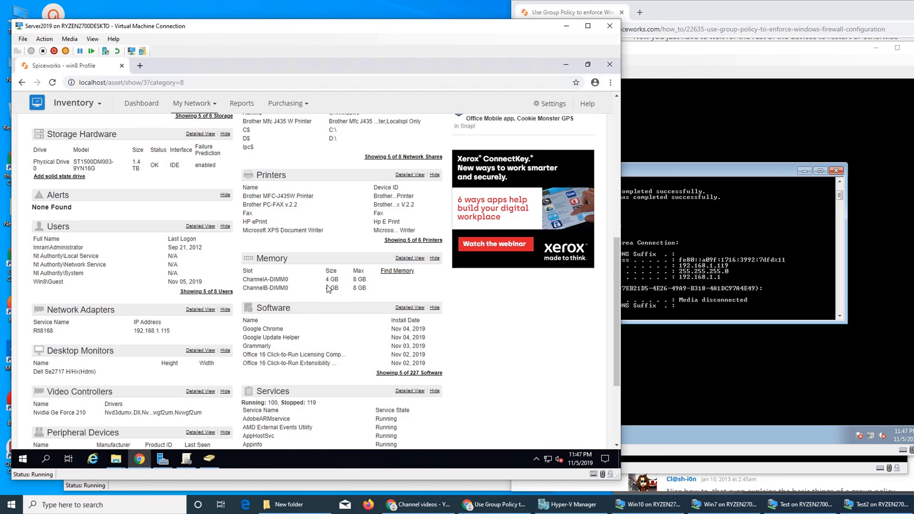
{"action": "scroll", "coordinate": [289, 292], "scroll_direction": "down", "scroll_amount": 2}
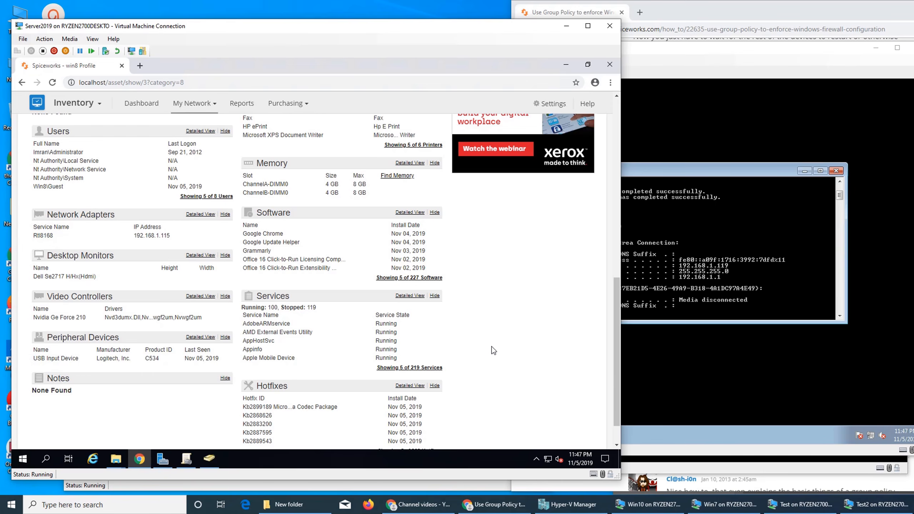
{"action": "scroll", "coordinate": [493, 350], "scroll_direction": "down", "scroll_amount": 1}
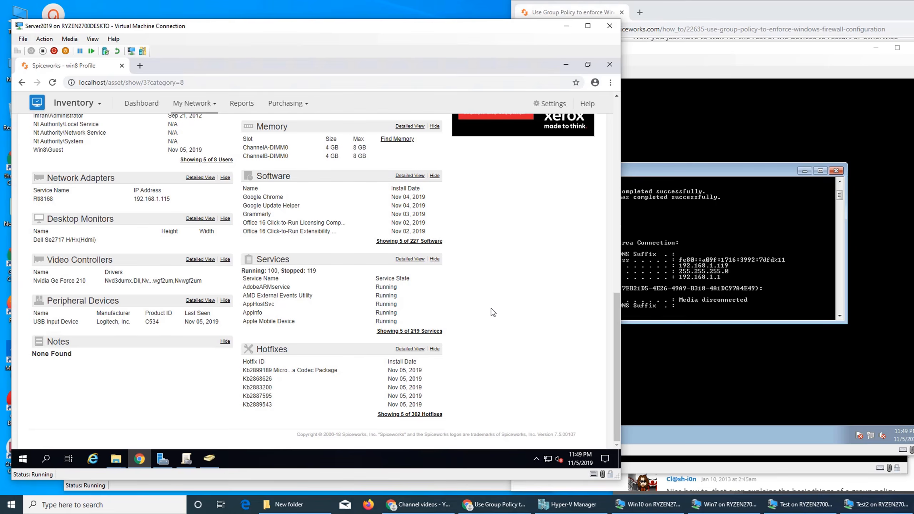
{"action": "scroll", "coordinate": [491, 308], "scroll_direction": "up", "scroll_amount": 15}
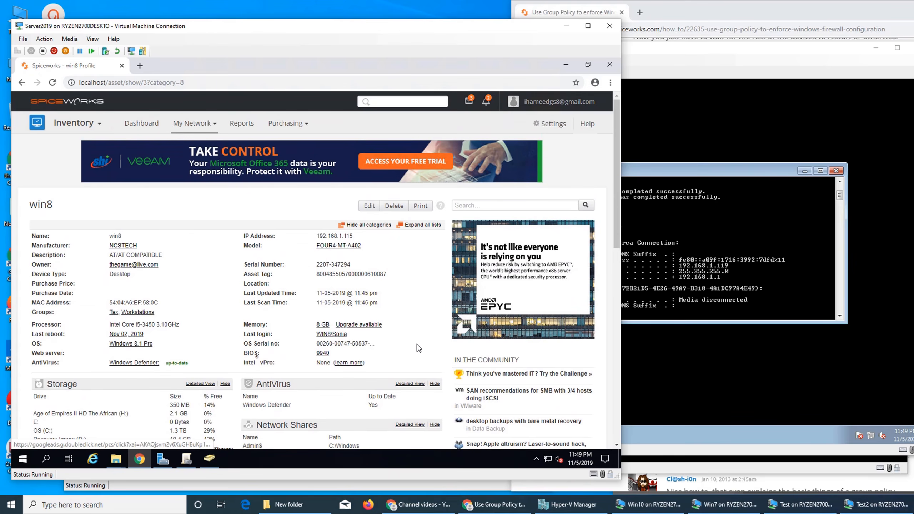
{"action": "scroll", "coordinate": [389, 361], "scroll_direction": "down", "scroll_amount": 3}
{"action": "scroll", "coordinate": [389, 361], "scroll_direction": "up", "scroll_amount": 3}
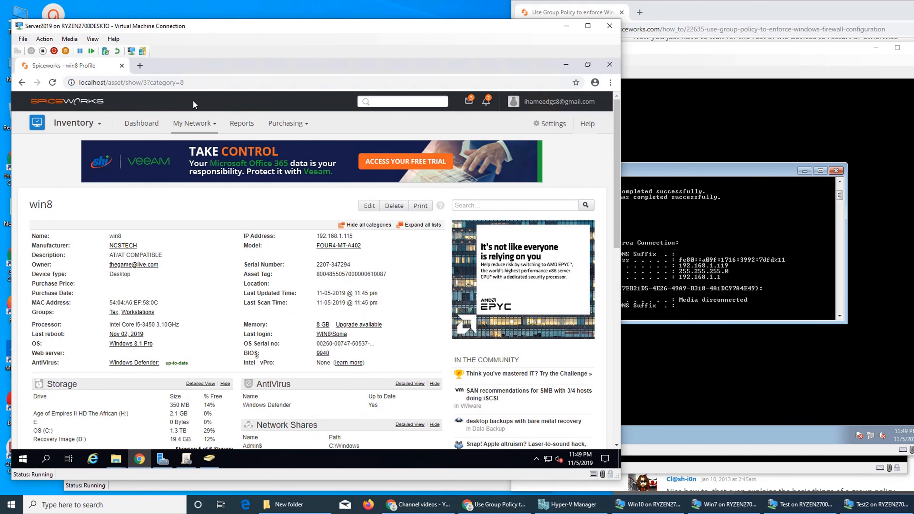
- Open the list of all inventory reports and dismiss both help tips covering it
{"action": "left_click", "coordinate": [247, 126]}
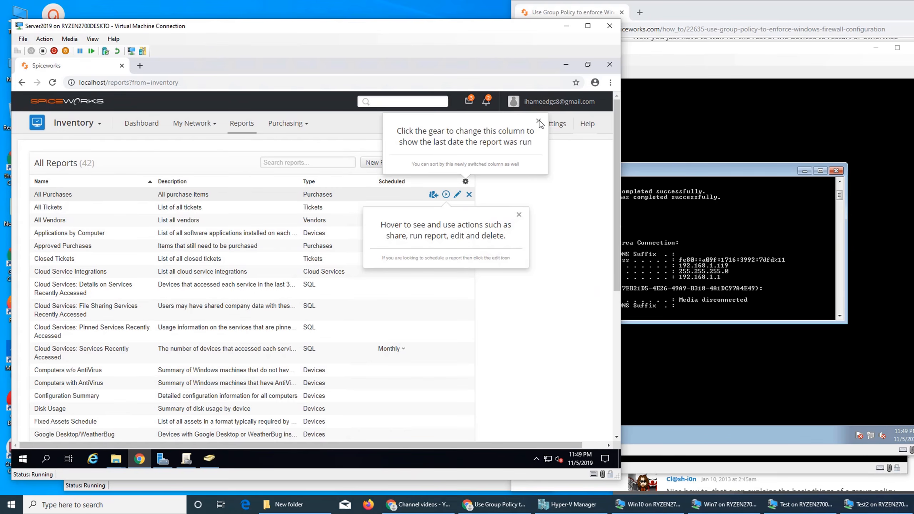
{"action": "left_click", "coordinate": [518, 214]}
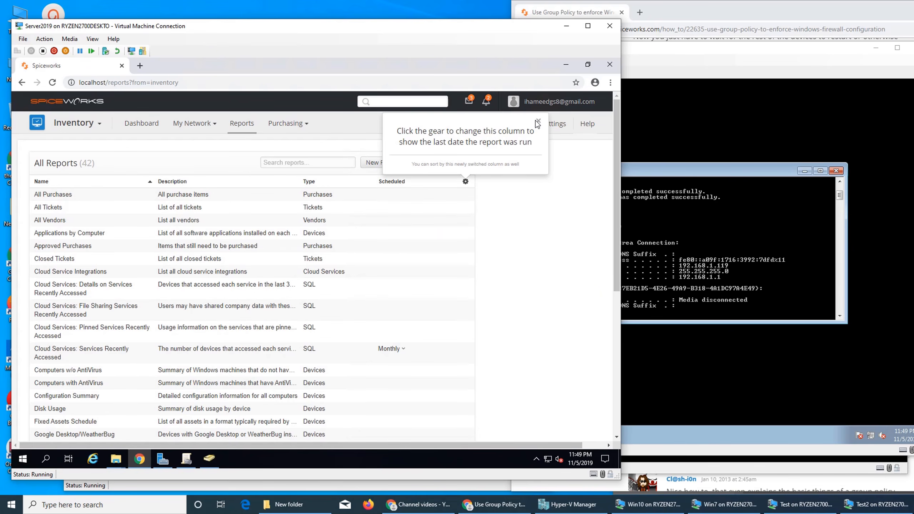
{"action": "left_click", "coordinate": [537, 122]}
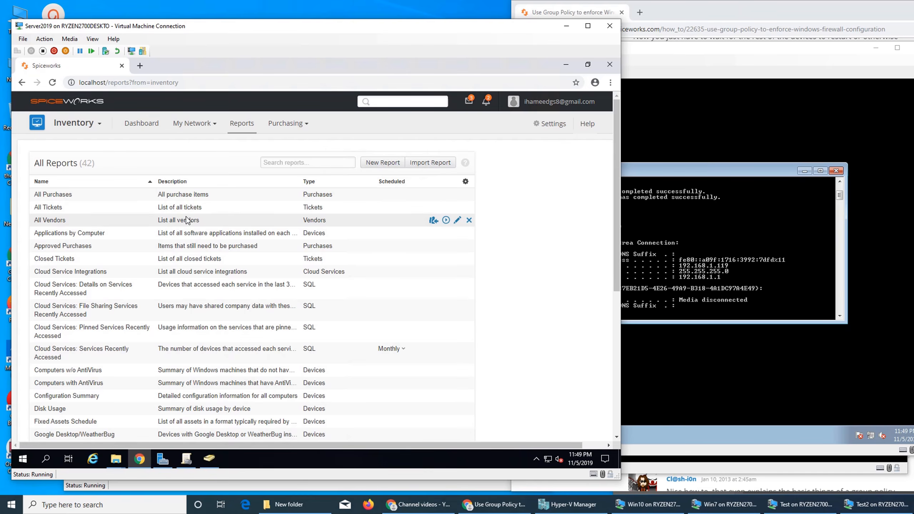
- Look through the available reports and run the Printers and Copiers report from the second page of the list
{"action": "scroll", "coordinate": [217, 249], "scroll_direction": "down", "scroll_amount": 2}
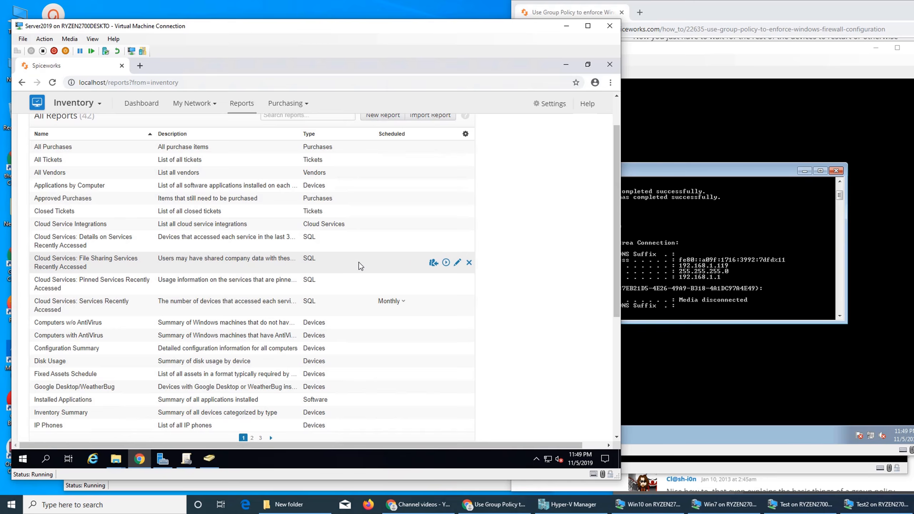
{"action": "scroll", "coordinate": [361, 265], "scroll_direction": "down", "scroll_amount": 1}
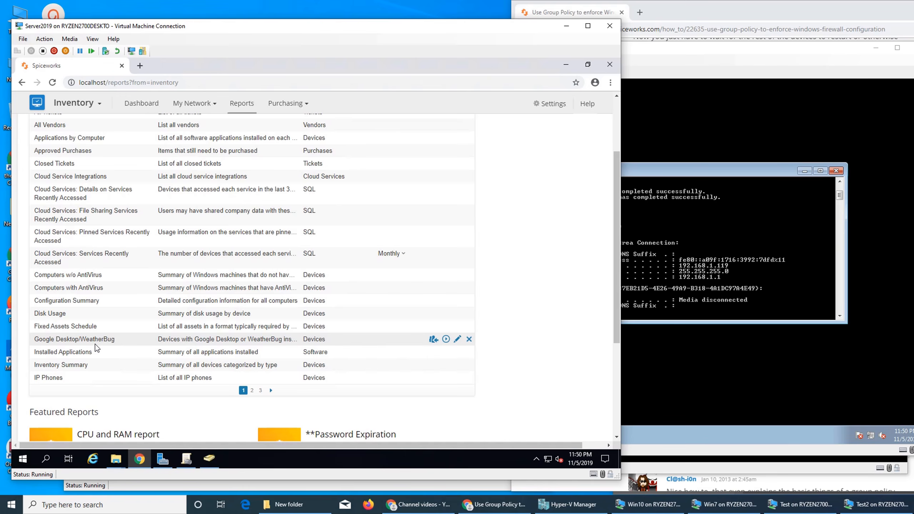
{"action": "left_click", "coordinate": [252, 390]}
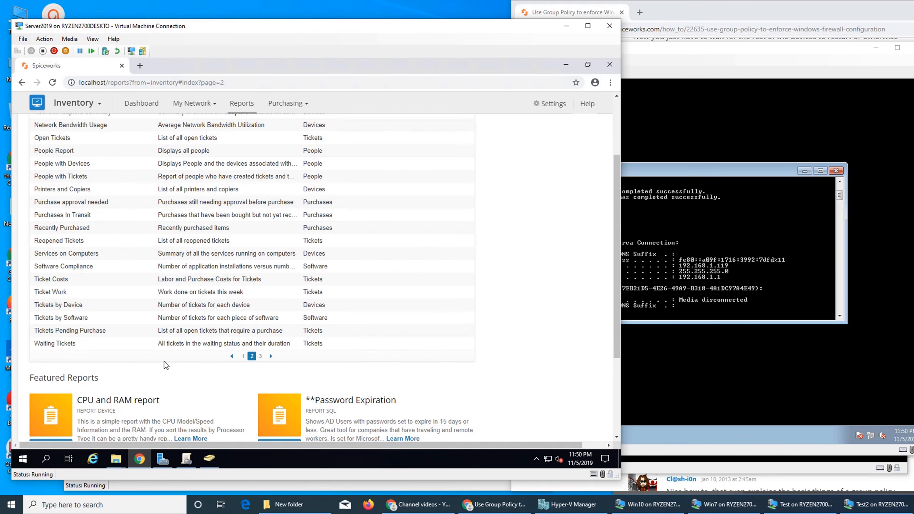
{"action": "scroll", "coordinate": [164, 362], "scroll_direction": "up", "scroll_amount": 1}
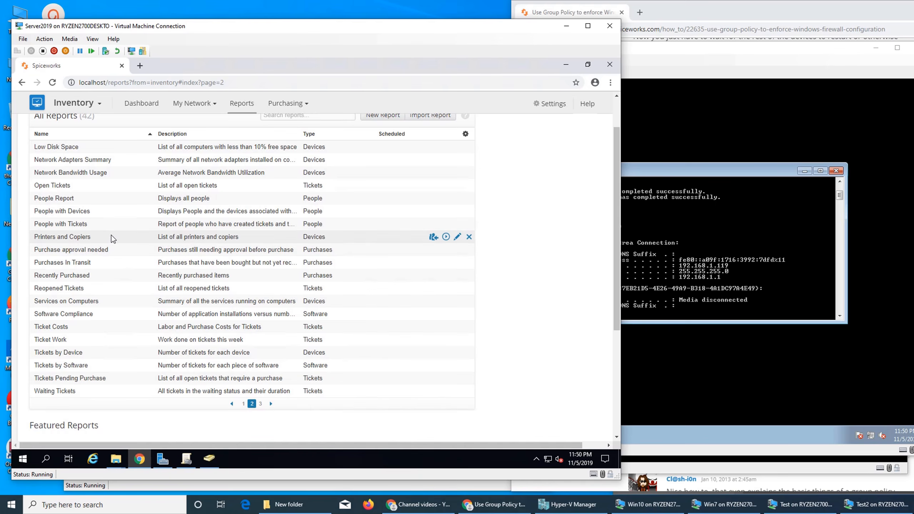
{"action": "left_click", "coordinate": [446, 237]}
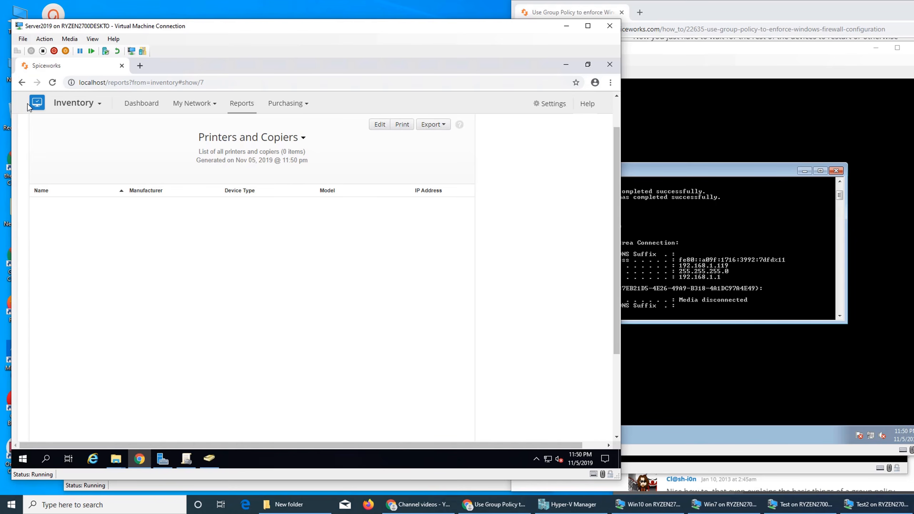
- Return to the report list and run the Windows USB Devices report from its third page
{"action": "left_click", "coordinate": [22, 82]}
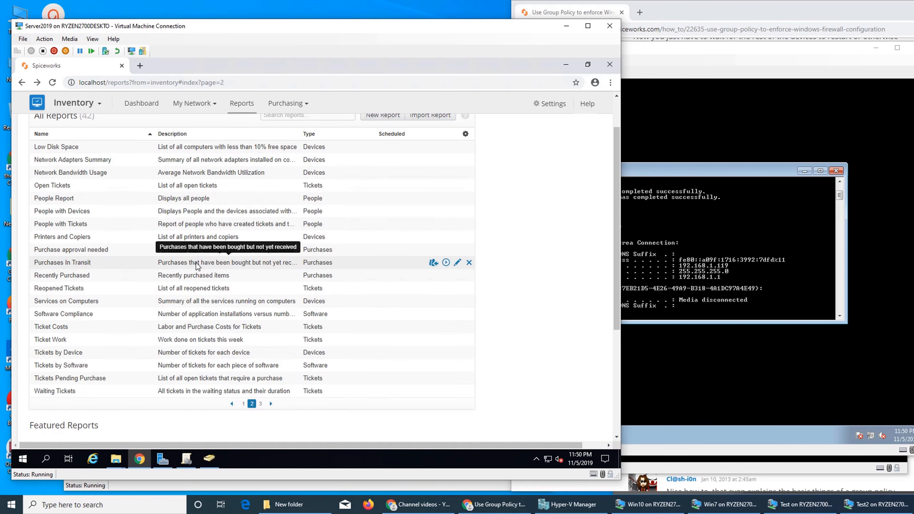
{"action": "left_click", "coordinate": [260, 403]}
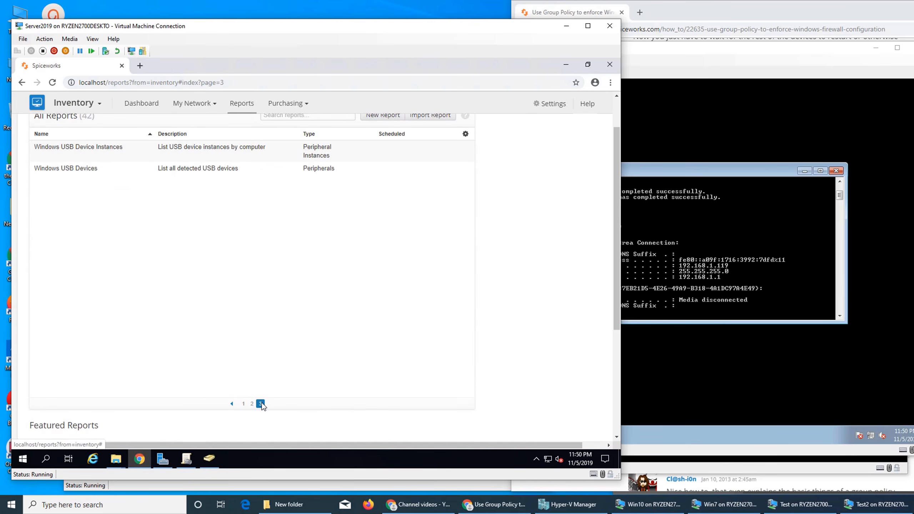
{"action": "mouse_move", "coordinate": [163, 169]}
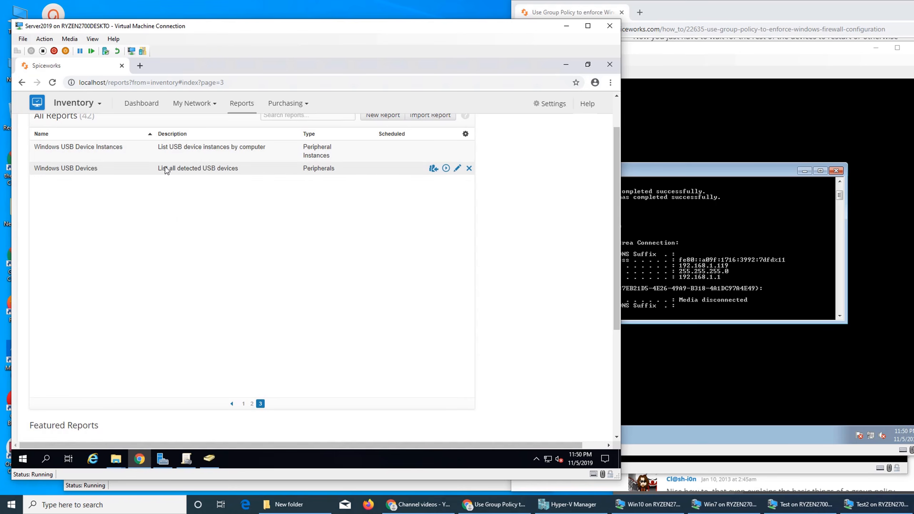
{"action": "left_click", "coordinate": [446, 168]}
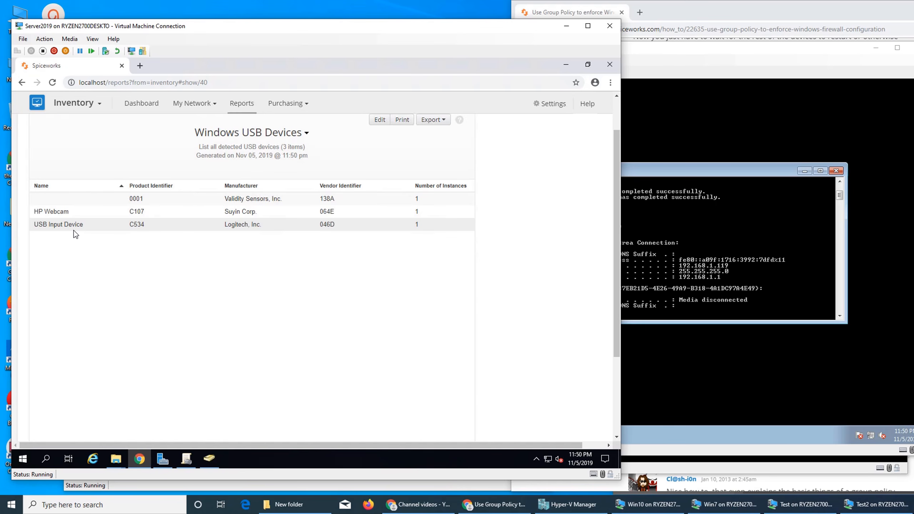
- Go back to the first page of the report list and run the Computers with AntiVirus report
{"action": "left_click", "coordinate": [22, 84]}
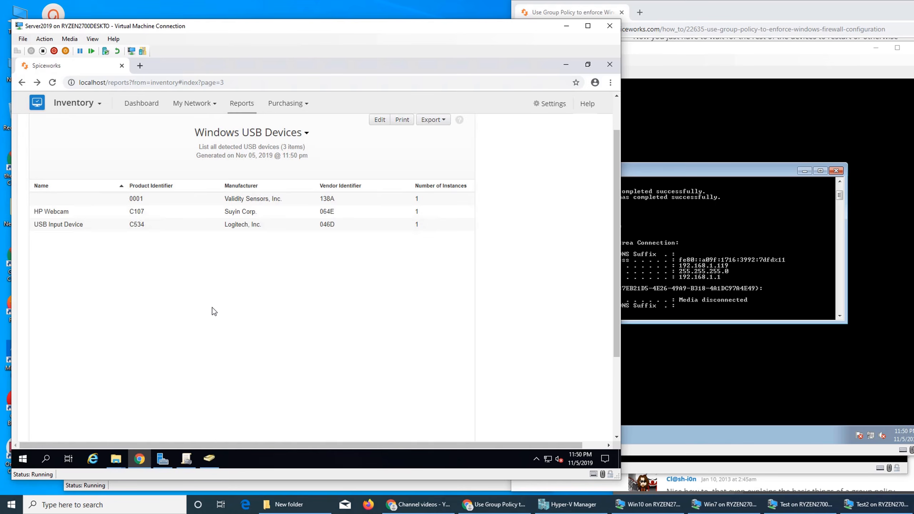
{"action": "left_click", "coordinate": [21, 82]}
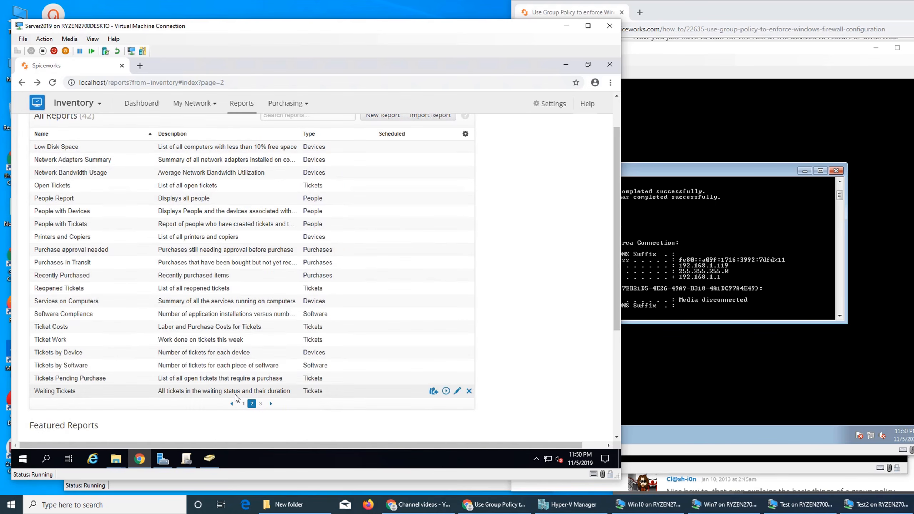
{"action": "left_click", "coordinate": [242, 402]}
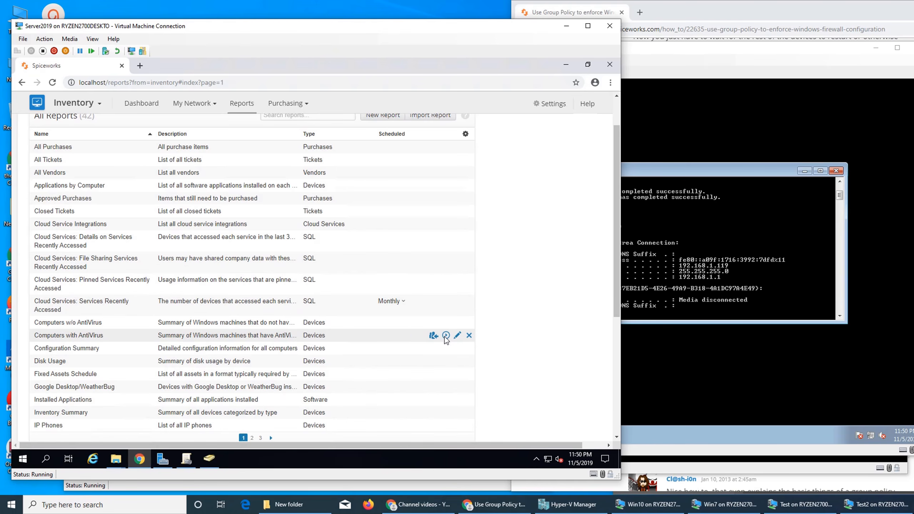
{"action": "left_click", "coordinate": [446, 336]}
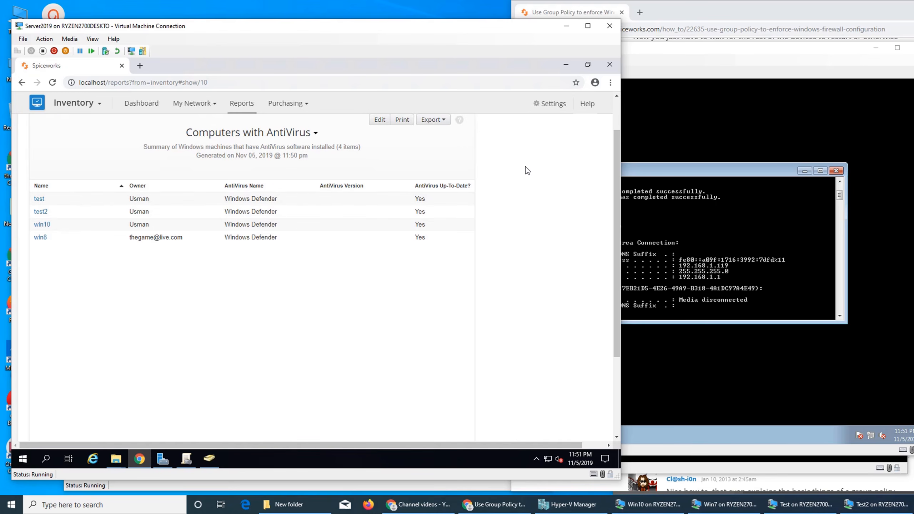
- Return to the report list, run the Computers w/o AntiVirus report and look it over
{"action": "left_click", "coordinate": [21, 83]}
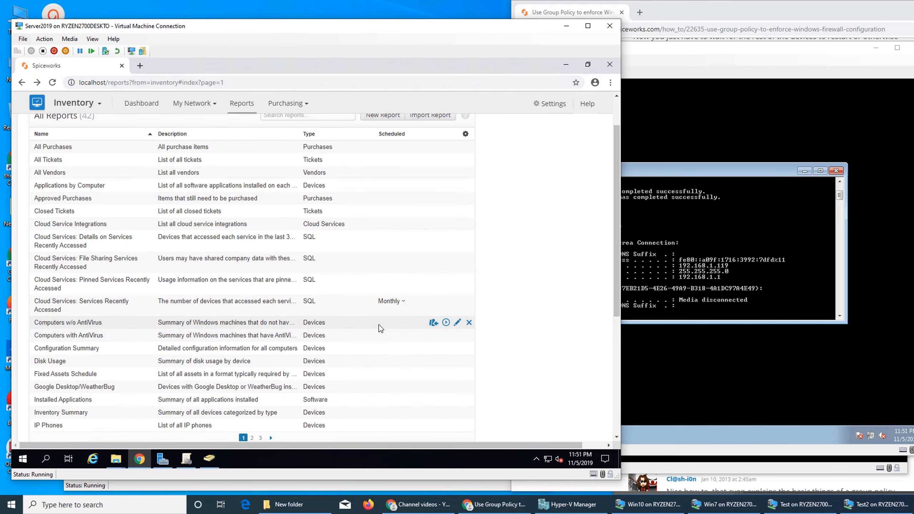
{"action": "left_click", "coordinate": [446, 323]}
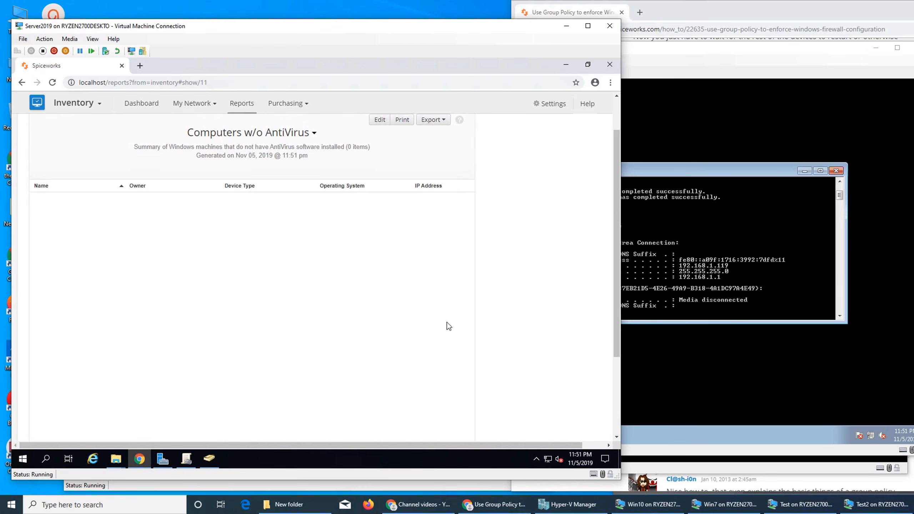
{"action": "scroll", "coordinate": [400, 301], "scroll_direction": "up", "scroll_amount": 2}
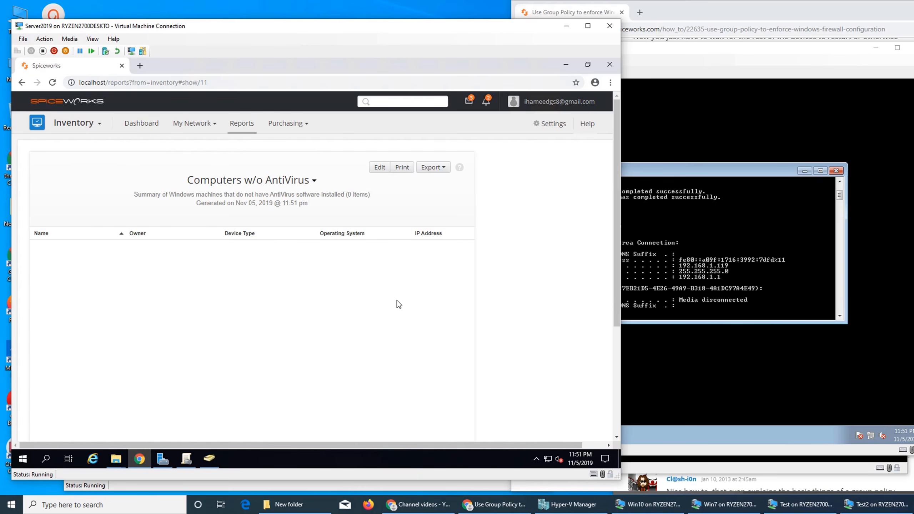
{"action": "scroll", "coordinate": [397, 301], "scroll_direction": "down", "scroll_amount": 4}
{"action": "scroll", "coordinate": [397, 300], "scroll_direction": "up", "scroll_amount": 4}
- Return to the report list and run the Disk Usage report
{"action": "left_click", "coordinate": [22, 82]}
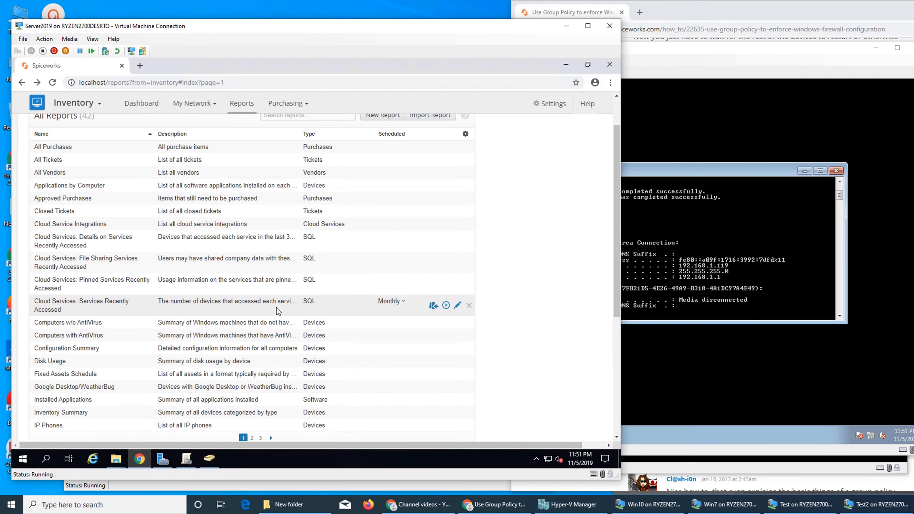
{"action": "scroll", "coordinate": [276, 307], "scroll_direction": "down", "scroll_amount": 1}
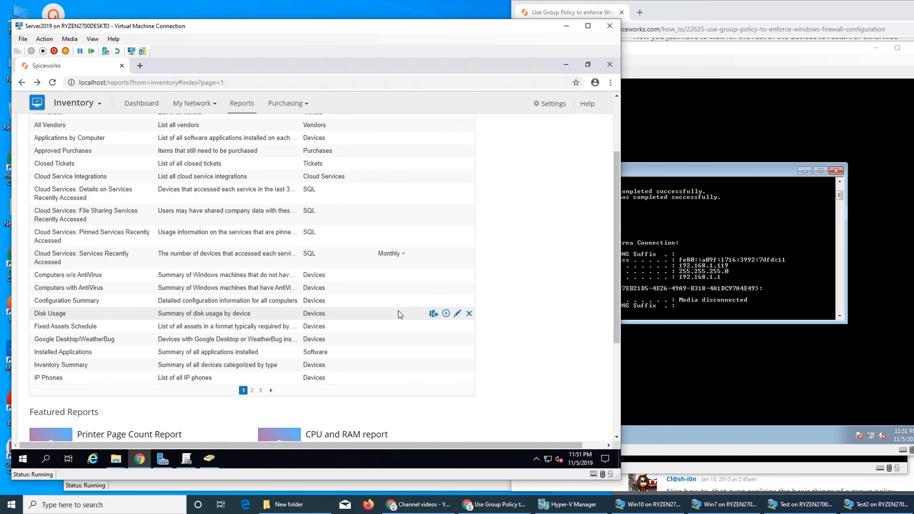
{"action": "left_click", "coordinate": [446, 313]}
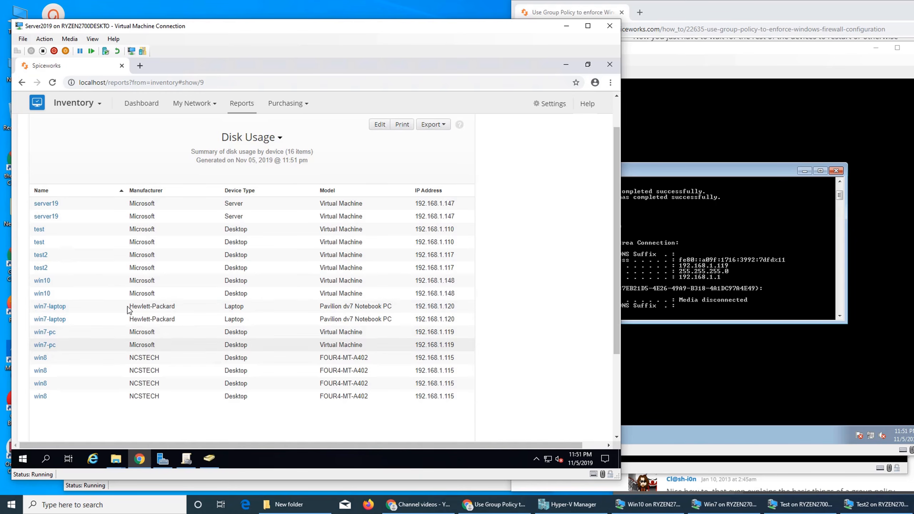
- Examine all columns of the Disk Usage report, including each device's IP address, serial number and free disk space
{"action": "scroll", "coordinate": [194, 299], "scroll_direction": "down", "scroll_amount": 3}
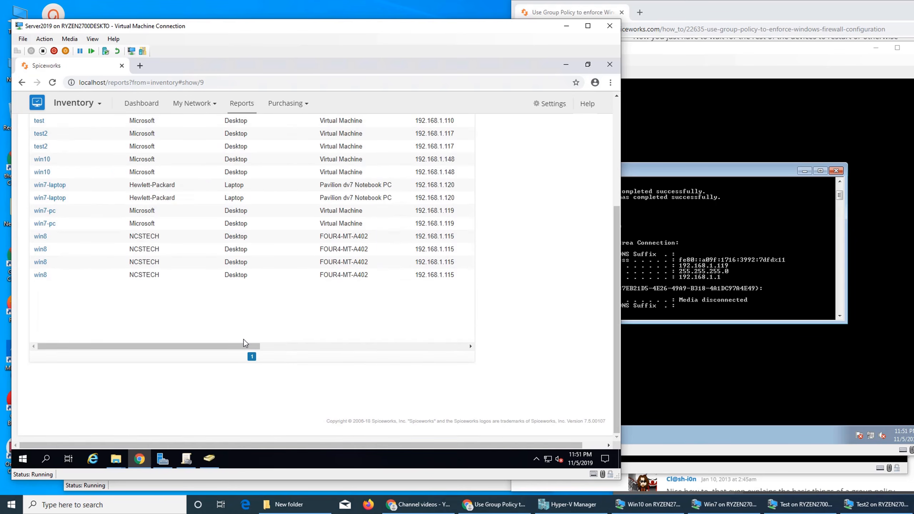
{"action": "left_click_drag", "start_coordinate": [244, 346], "coordinate": [421, 361]}
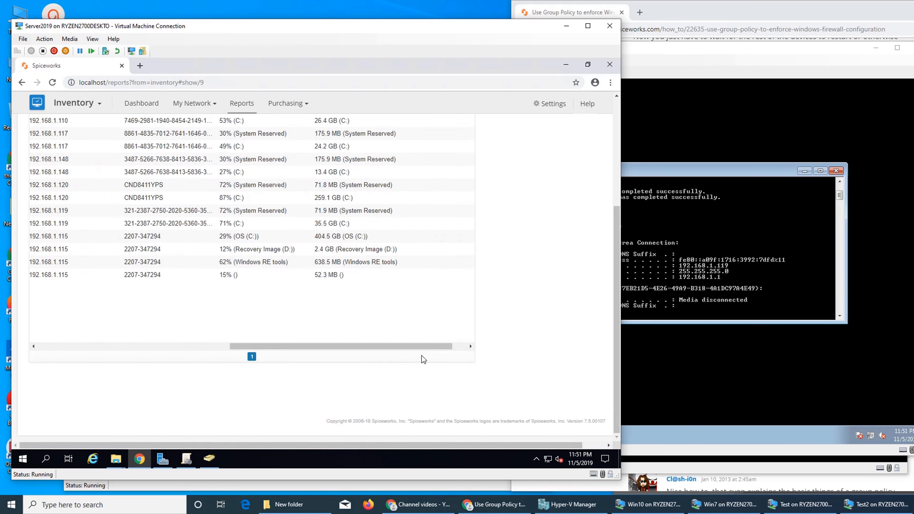
{"action": "scroll", "coordinate": [426, 354], "scroll_direction": "up", "scroll_amount": 4}
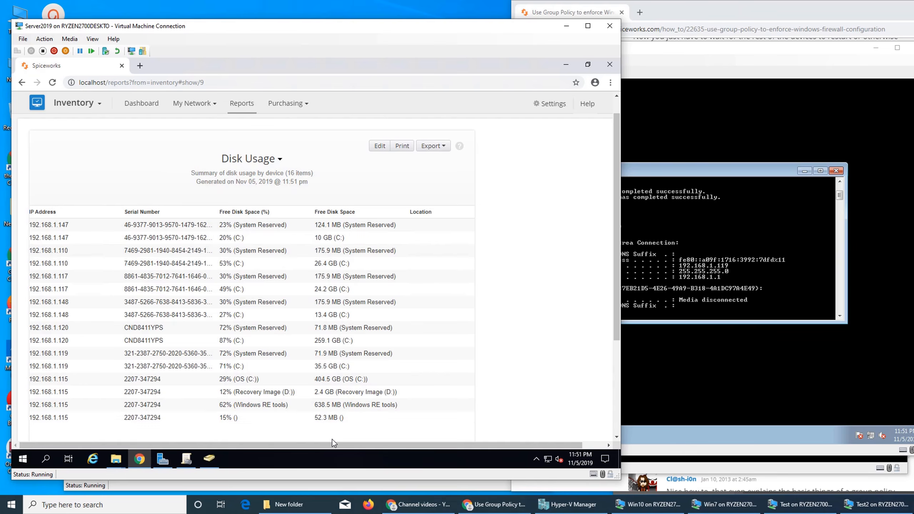
{"action": "left_click_drag", "start_coordinate": [335, 445], "coordinate": [372, 447]}
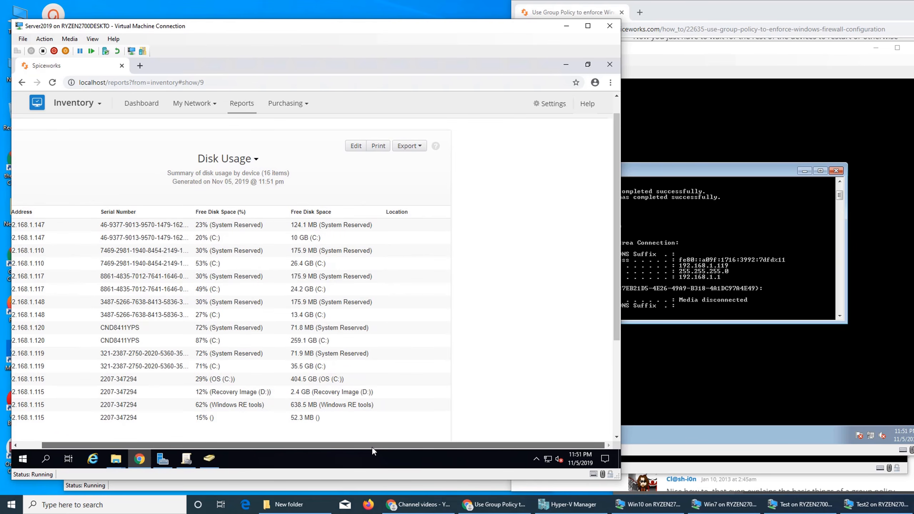
{"action": "left_click_drag", "start_coordinate": [372, 447], "coordinate": [350, 450]}
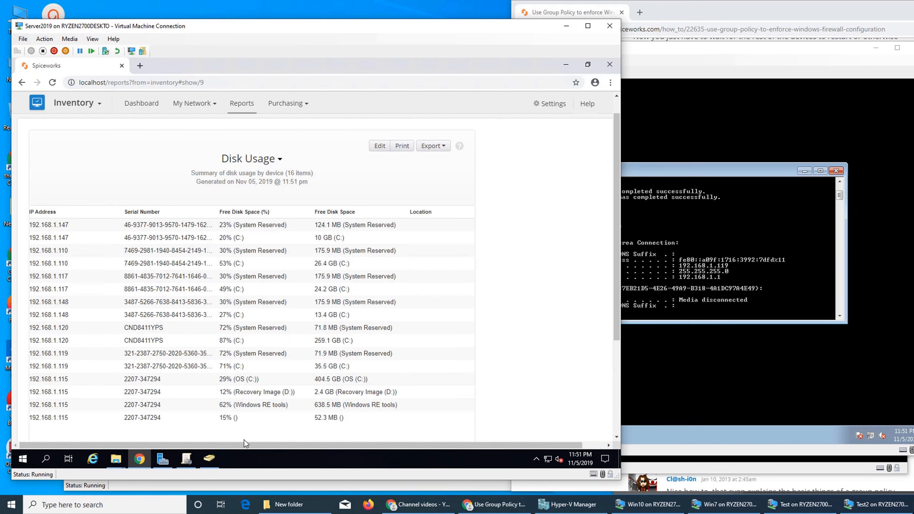
{"action": "scroll", "coordinate": [205, 367], "scroll_direction": "down", "scroll_amount": 4}
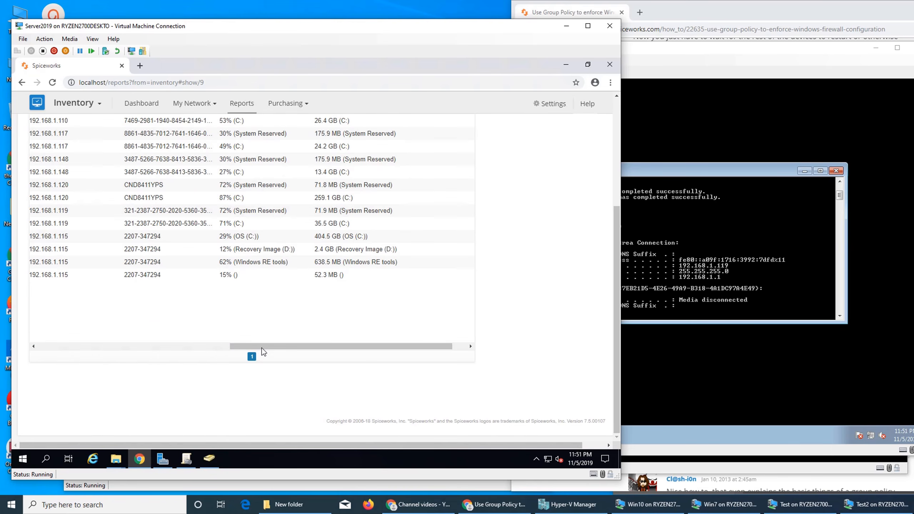
{"action": "left_click_drag", "start_coordinate": [262, 348], "coordinate": [175, 356]}
{"action": "scroll", "coordinate": [204, 327], "scroll_direction": "up", "scroll_amount": 3}
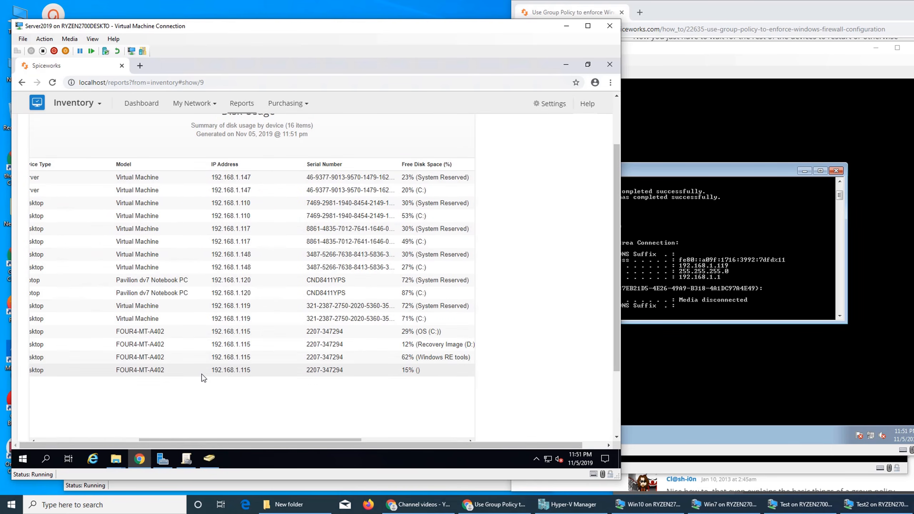
{"action": "left_click_drag", "start_coordinate": [225, 439], "coordinate": [145, 433]}
{"action": "scroll", "coordinate": [263, 332], "scroll_direction": "up", "scroll_amount": 2}
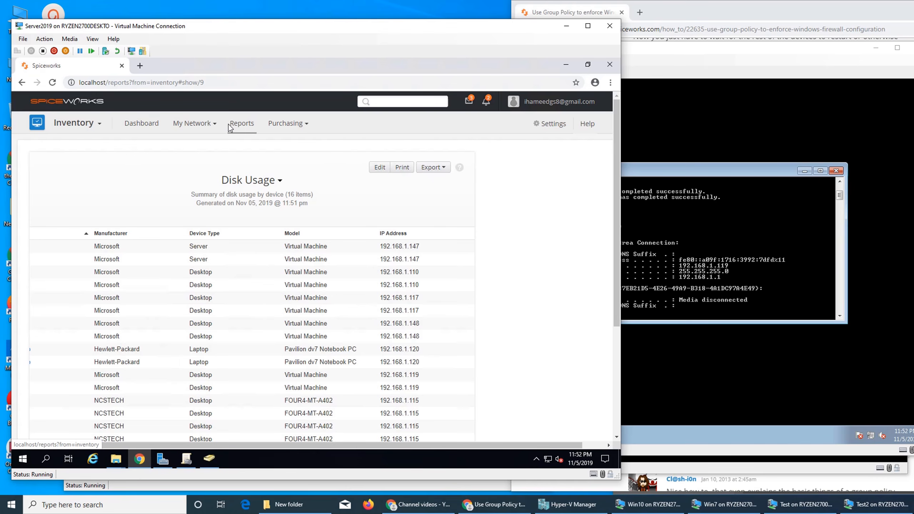
- Open the Applications by Computer report for editing from the list of all reports and review its general information and criteria
{"action": "left_click", "coordinate": [241, 125]}
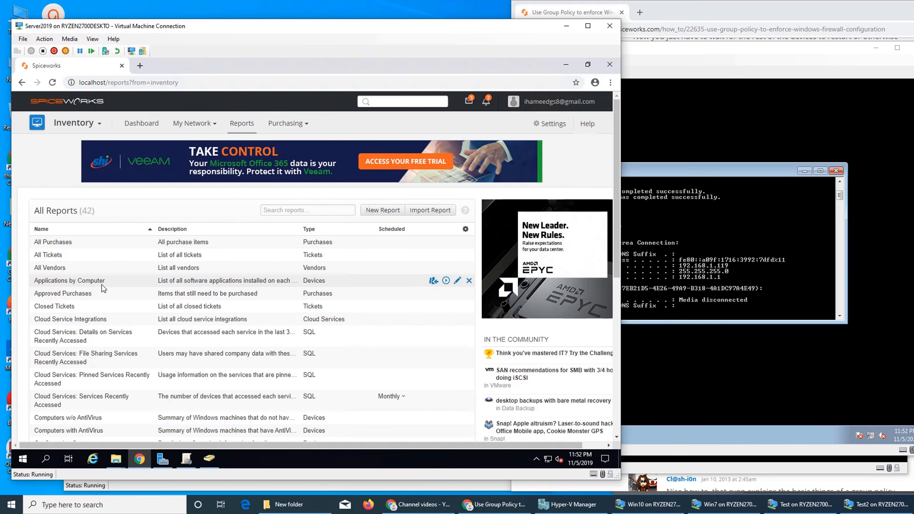
{"action": "left_click", "coordinate": [457, 281]}
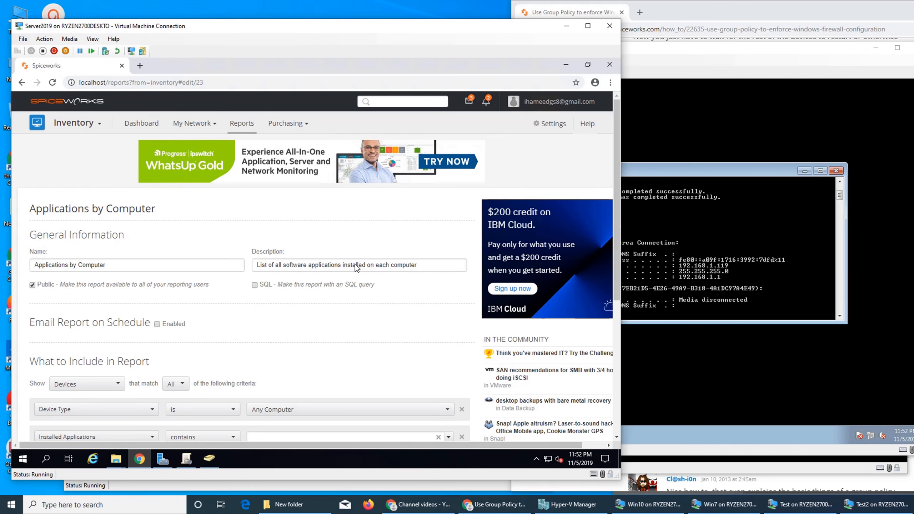
{"action": "left_click", "coordinate": [355, 264]}
{"action": "left_click", "coordinate": [318, 310]}
{"action": "scroll", "coordinate": [317, 310], "scroll_direction": "down", "scroll_amount": 1}
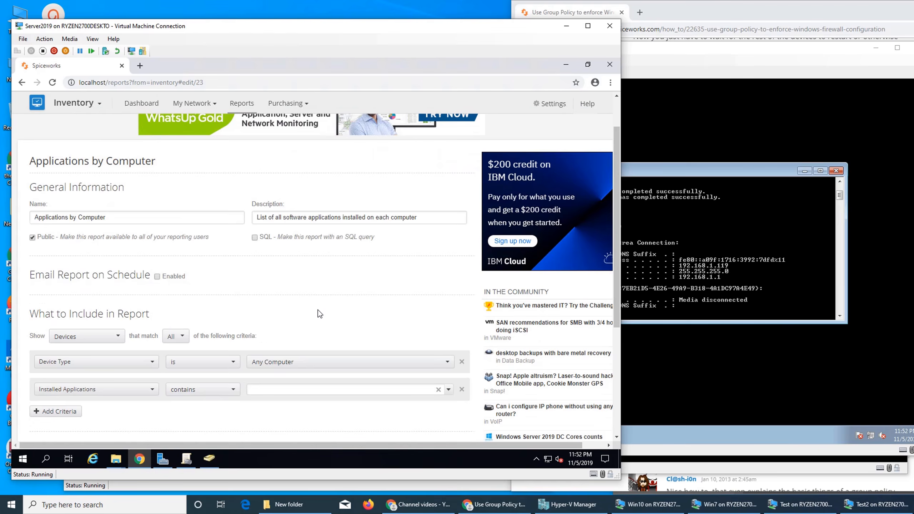
{"action": "scroll", "coordinate": [317, 310], "scroll_direction": "down", "scroll_amount": 1}
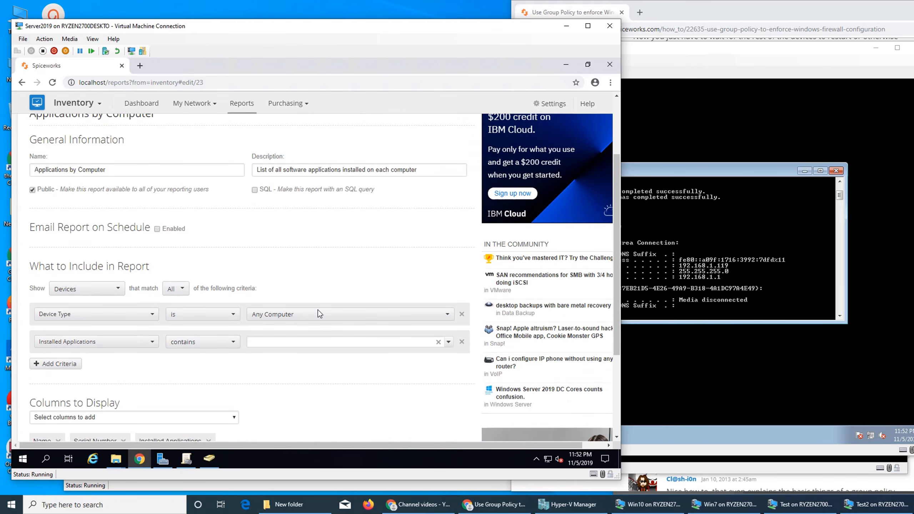
- Try to limit the report to devices whose installed applications contain firefox, and save the report
{"action": "left_click", "coordinate": [285, 345]}
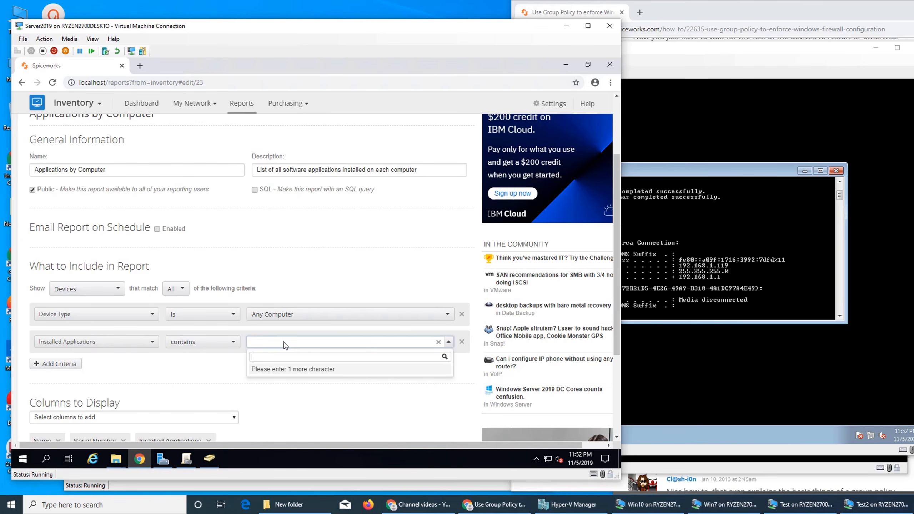
{"action": "type", "text": "firefox"}
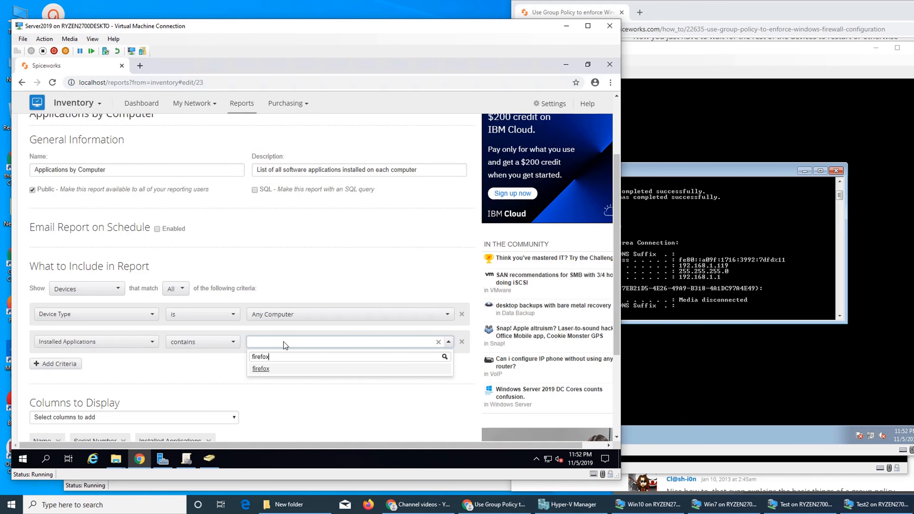
{"action": "left_click", "coordinate": [338, 400]}
{"action": "scroll", "coordinate": [333, 395], "scroll_direction": "down", "scroll_amount": 1}
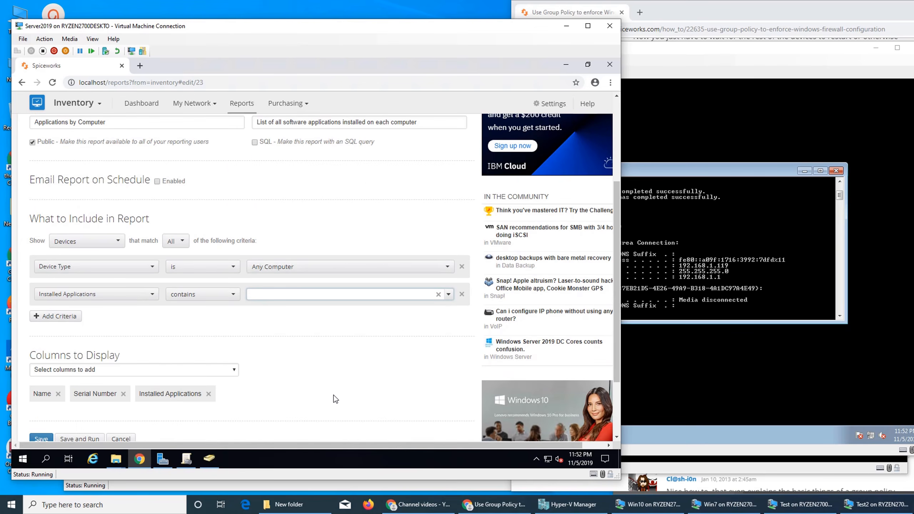
{"action": "scroll", "coordinate": [235, 391], "scroll_direction": "down", "scroll_amount": 1}
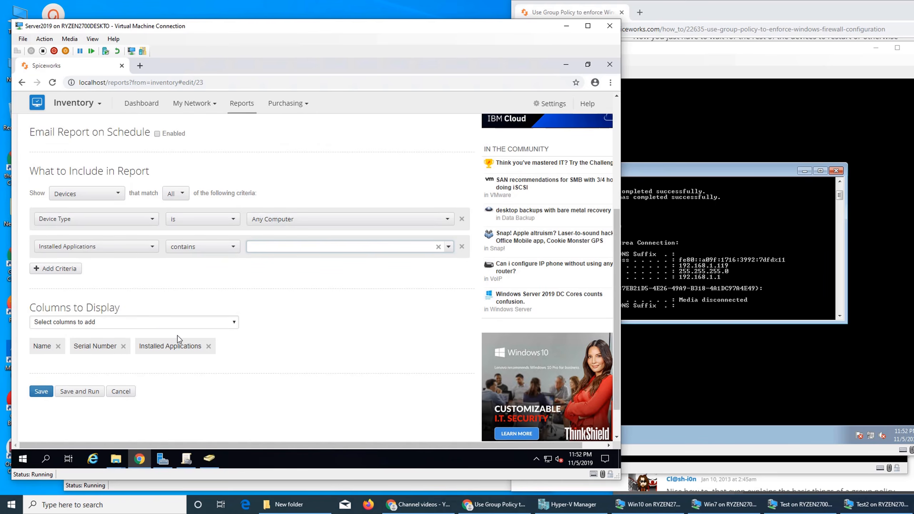
{"action": "left_click", "coordinate": [43, 391]}
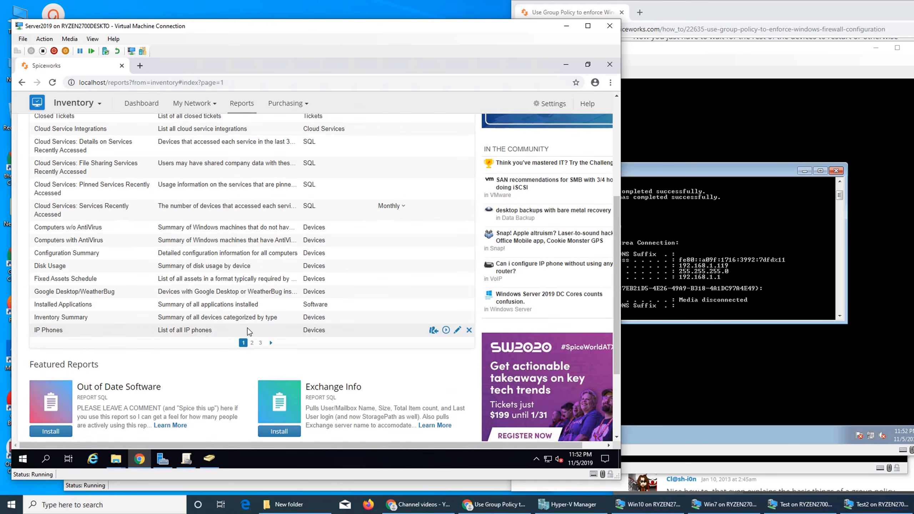
- Run the Applications by Computer report and look through the software listed for each computer
{"action": "scroll", "coordinate": [247, 332], "scroll_direction": "up", "scroll_amount": 4}
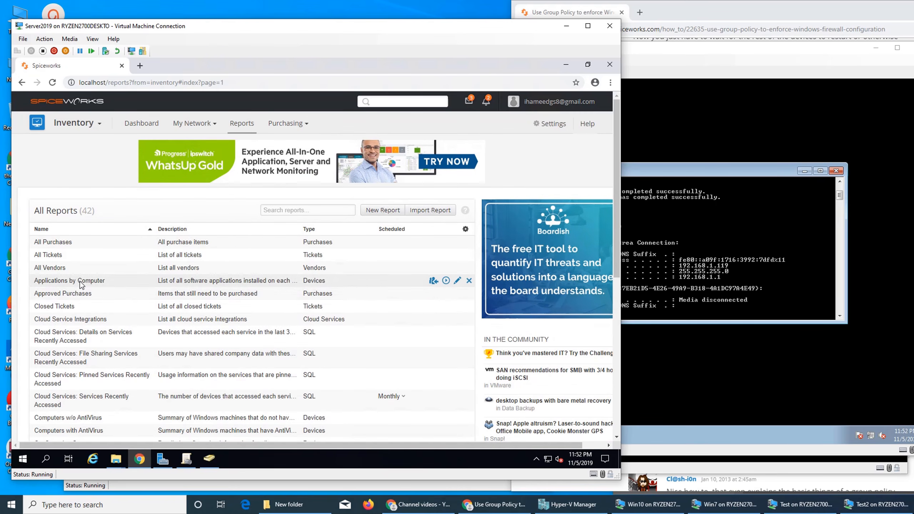
{"action": "left_click", "coordinate": [446, 281]}
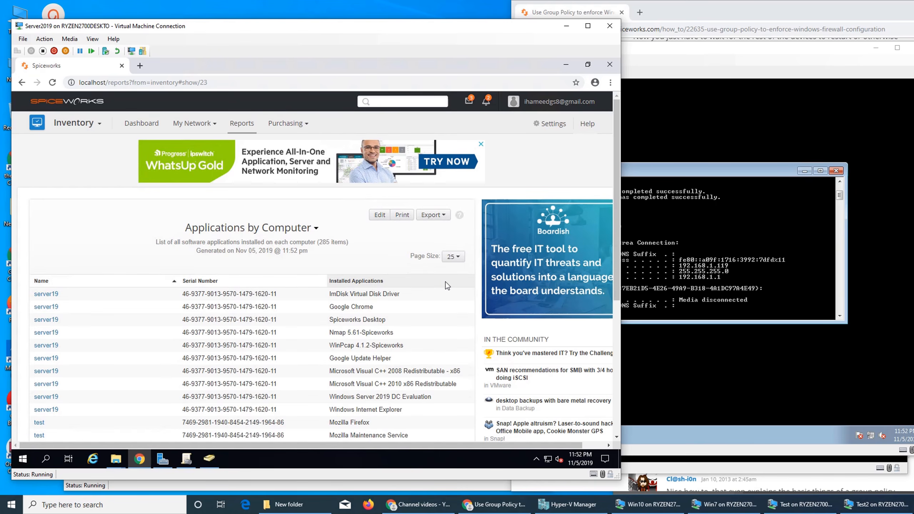
{"action": "scroll", "coordinate": [446, 282], "scroll_direction": "down", "scroll_amount": 2}
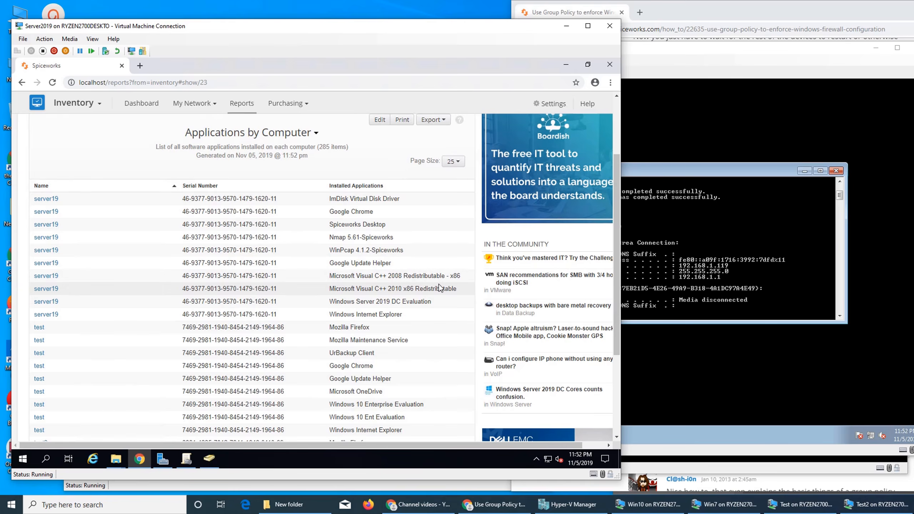
{"action": "scroll", "coordinate": [439, 287], "scroll_direction": "down", "scroll_amount": 3}
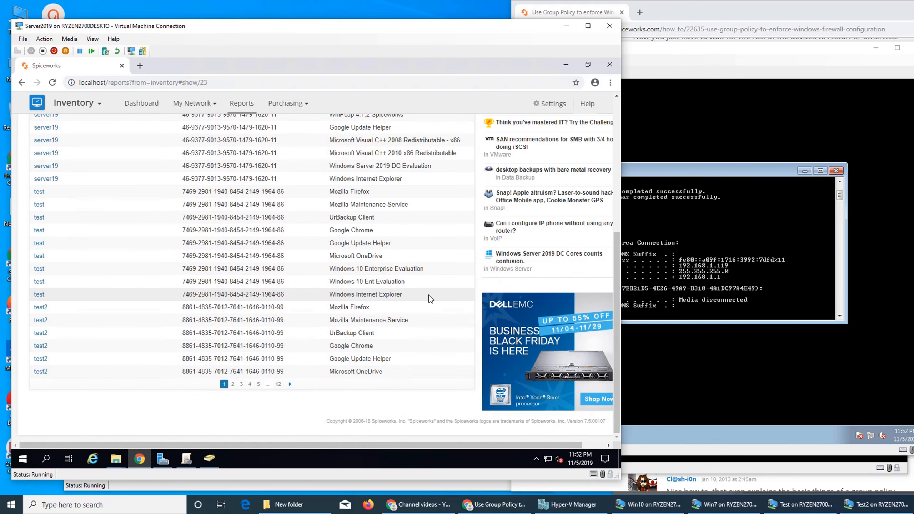
- Create a new report from the list of all reports and name it firefox
{"action": "scroll", "coordinate": [430, 299], "scroll_direction": "up", "scroll_amount": 5}
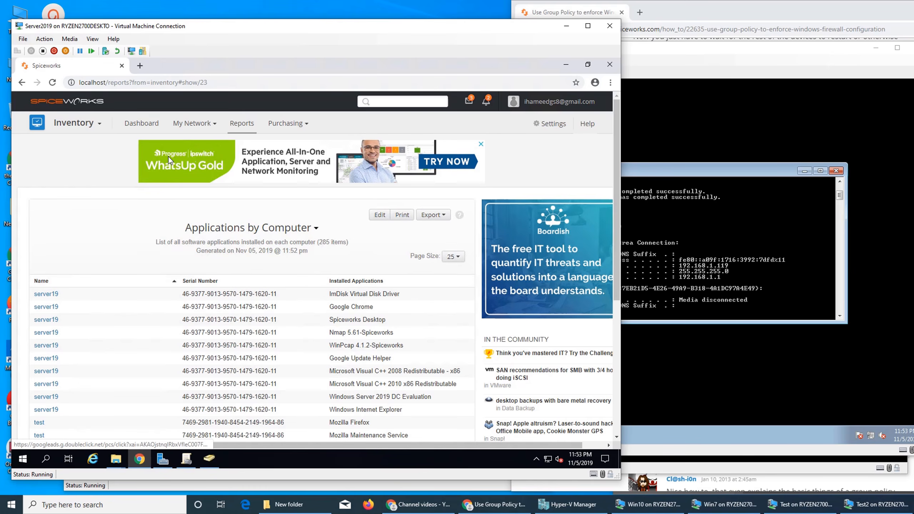
{"action": "left_click", "coordinate": [243, 126]}
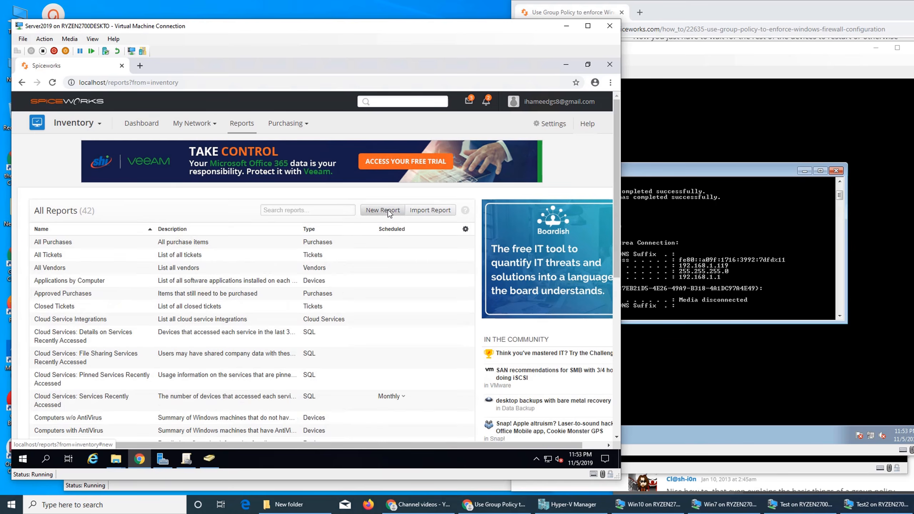
{"action": "left_click", "coordinate": [388, 210]}
{"action": "left_click", "coordinate": [125, 249]}
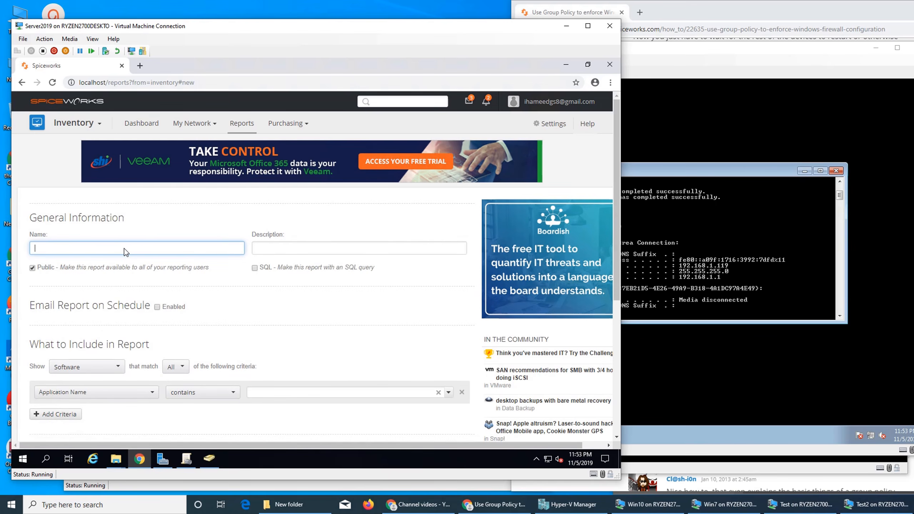
{"action": "type", "text": "firefox"}
- Limit the report to software whose Application Name contains Mozilla Firefox, keeping that as the only criterion
{"action": "scroll", "coordinate": [305, 341], "scroll_direction": "down", "scroll_amount": 3}
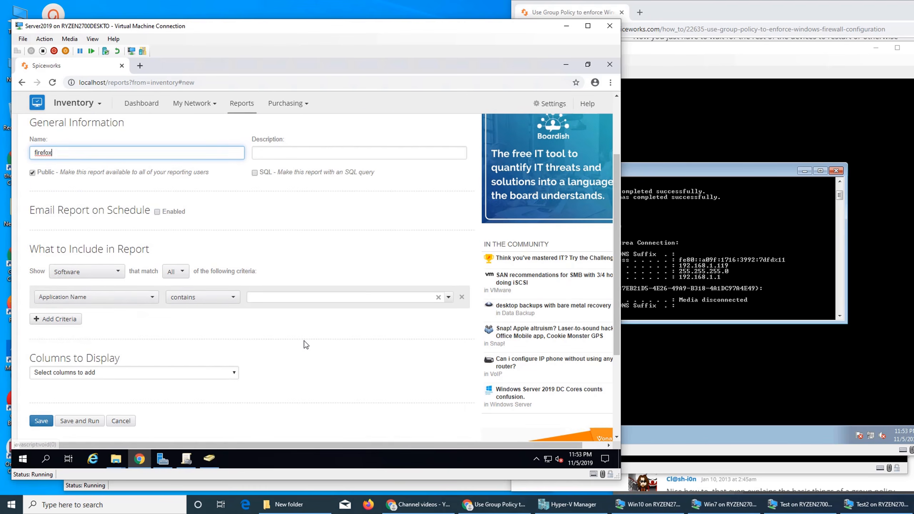
{"action": "left_click", "coordinate": [237, 296]}
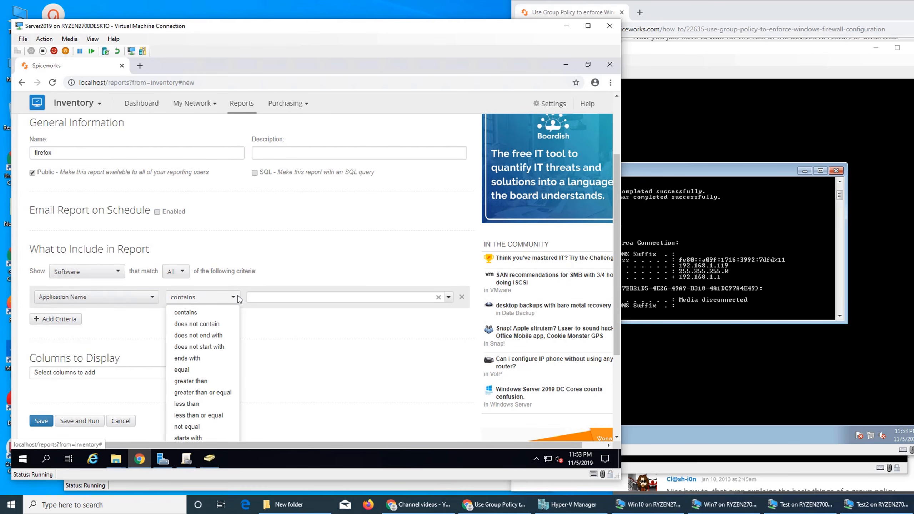
{"action": "left_click", "coordinate": [258, 298]}
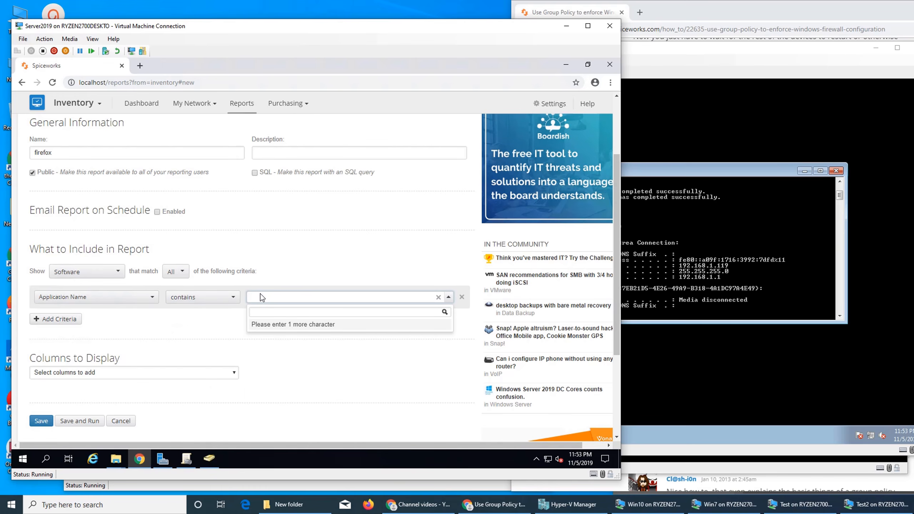
{"action": "type", "text": "moz"}
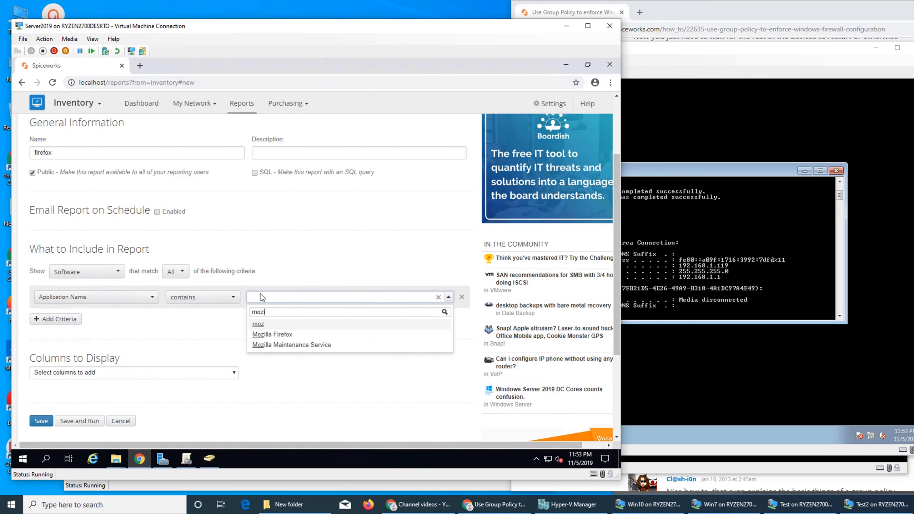
{"action": "type", "text": "illa"}
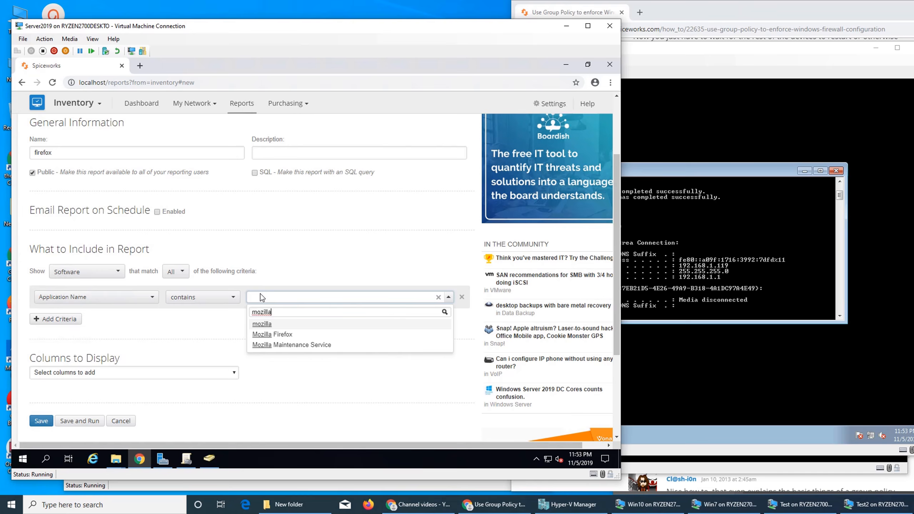
{"action": "left_click", "coordinate": [286, 337]}
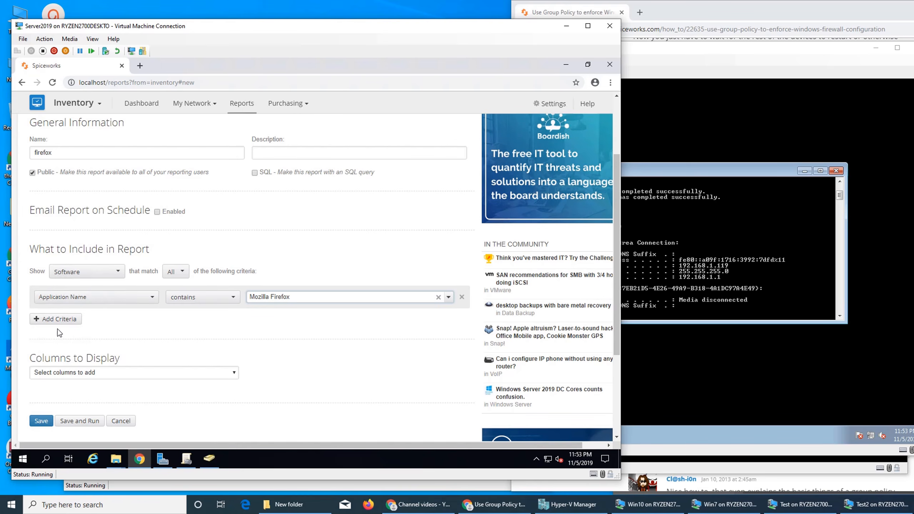
{"action": "left_click", "coordinate": [52, 319]}
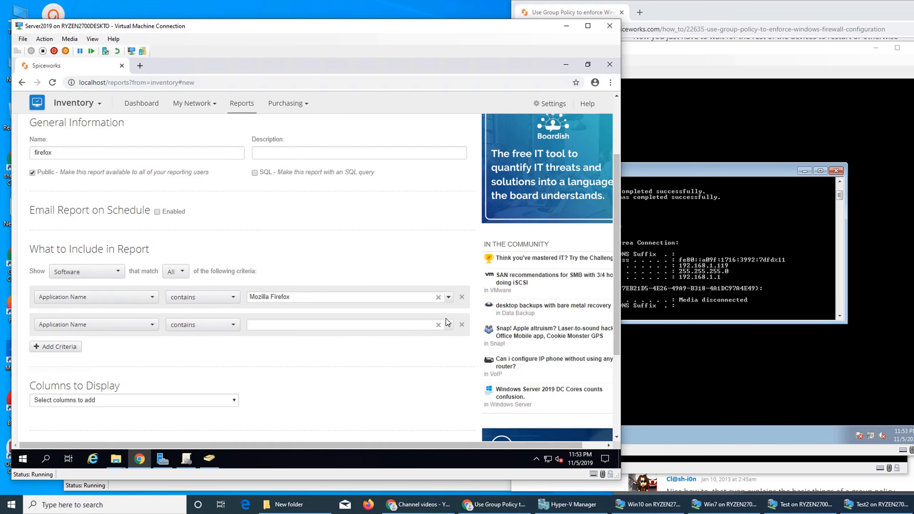
{"action": "left_click", "coordinate": [461, 325]}
- Add the Name and Device Name columns to the firefox report, then save and run it
{"action": "left_click", "coordinate": [125, 372]}
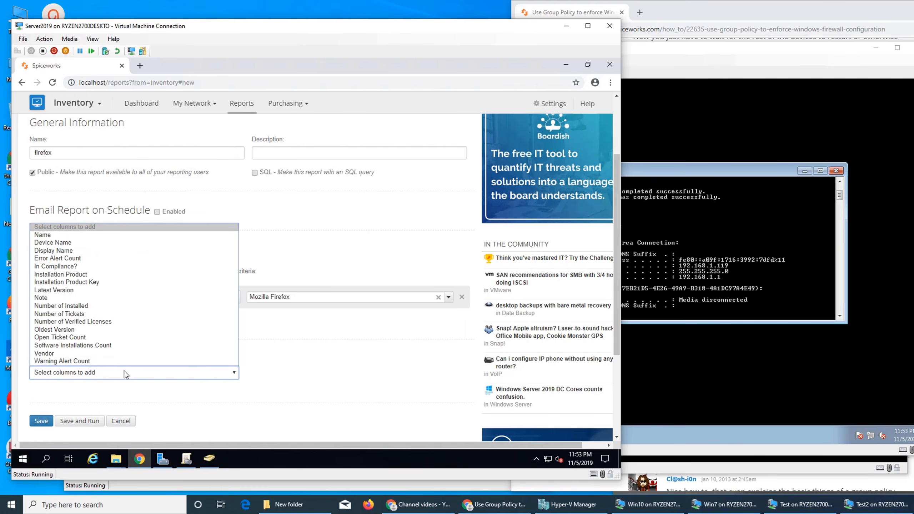
{"action": "left_click", "coordinate": [124, 371]}
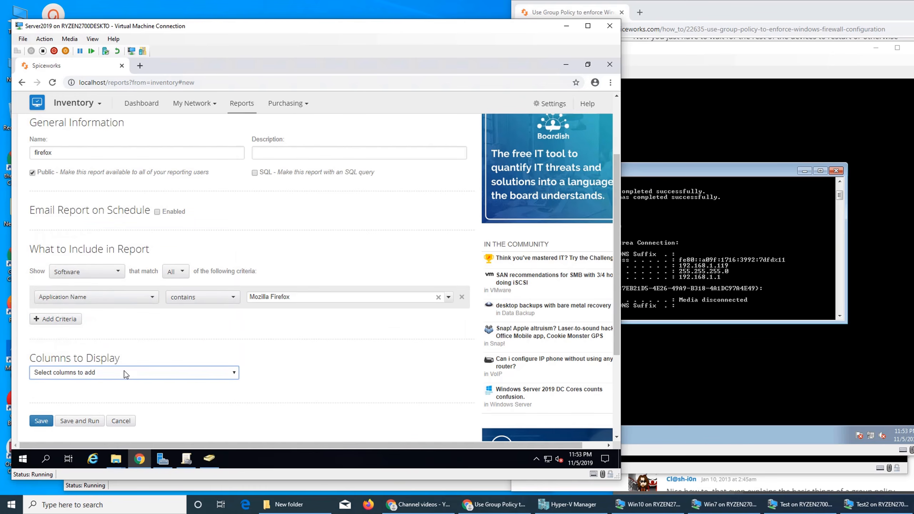
{"action": "left_click", "coordinate": [77, 421]}
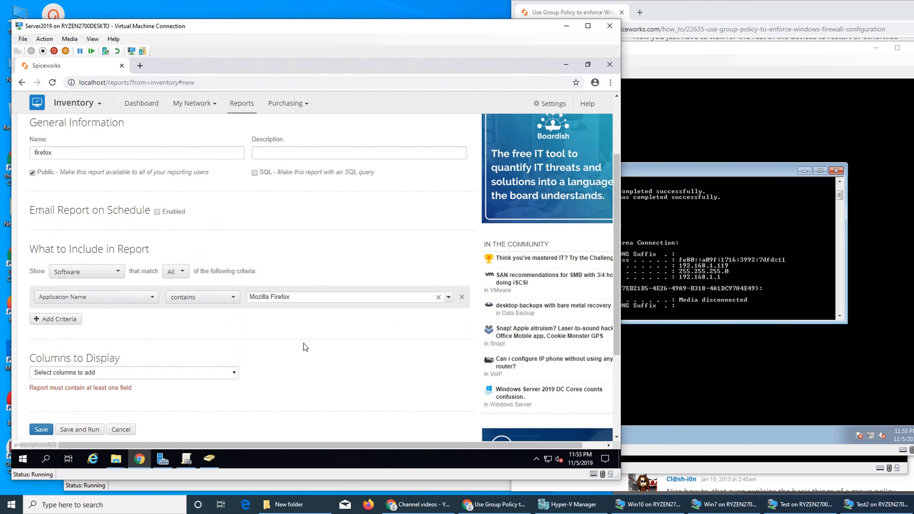
{"action": "left_click", "coordinate": [177, 376]}
{"action": "left_click", "coordinate": [115, 238]}
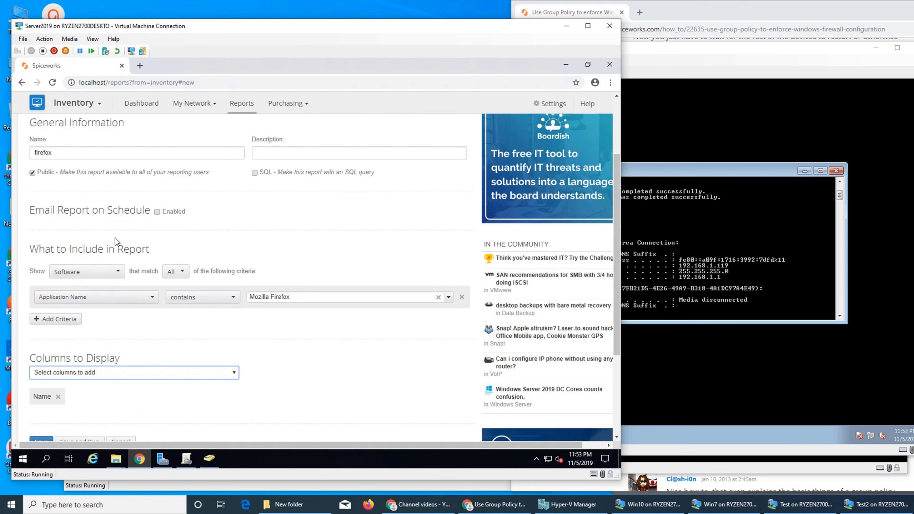
{"action": "left_click", "coordinate": [119, 373]}
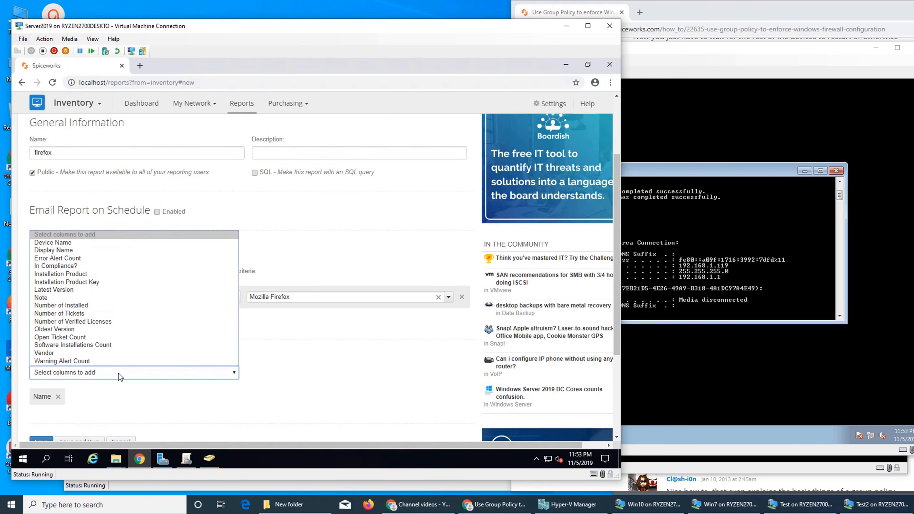
{"action": "left_click", "coordinate": [61, 244]}
{"action": "scroll", "coordinate": [148, 405], "scroll_direction": "down", "scroll_amount": 1}
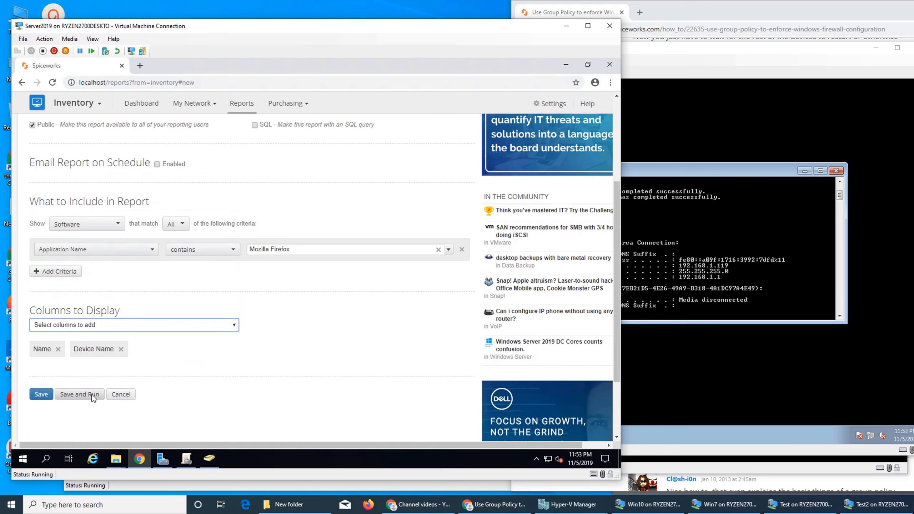
{"action": "left_click", "coordinate": [92, 395]}
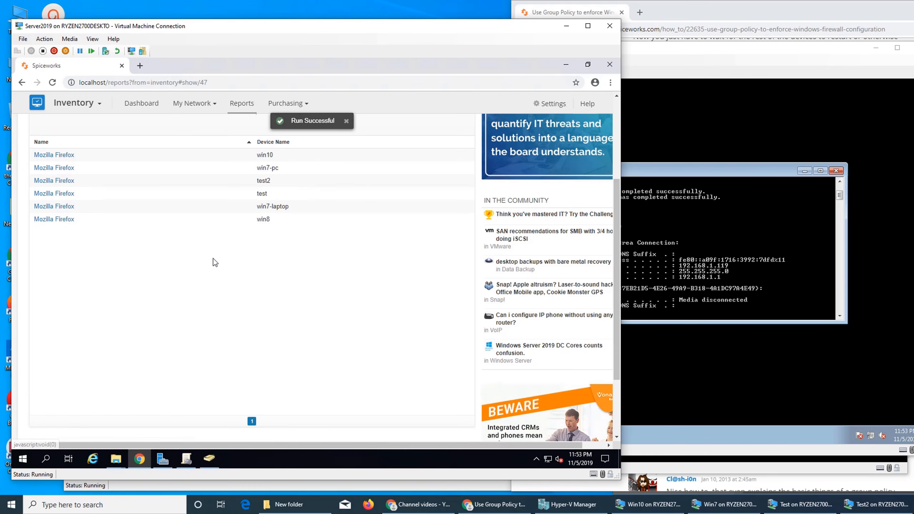
{"action": "scroll", "coordinate": [202, 251], "scroll_direction": "up", "scroll_amount": 1}
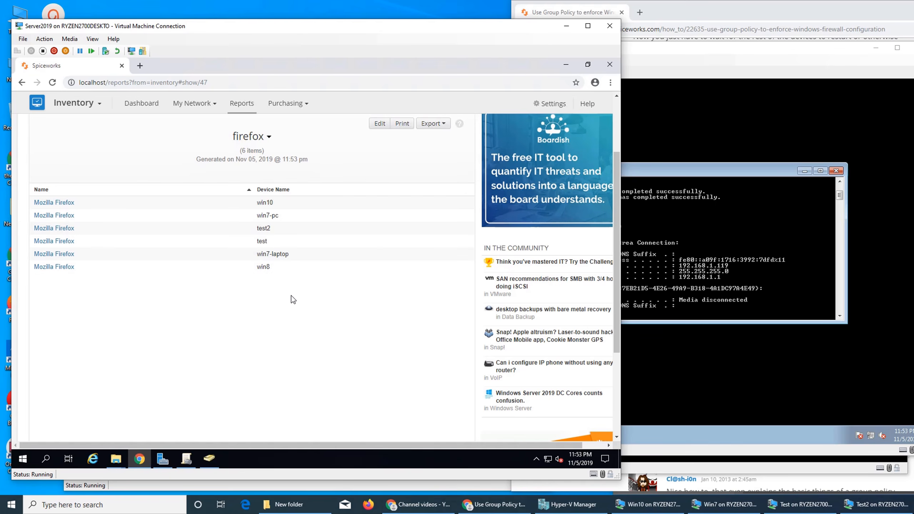
- Switch to the Win10 virtual machine, sign in with the account password and close the Command Prompt window
{"action": "left_click", "coordinate": [691, 373]}
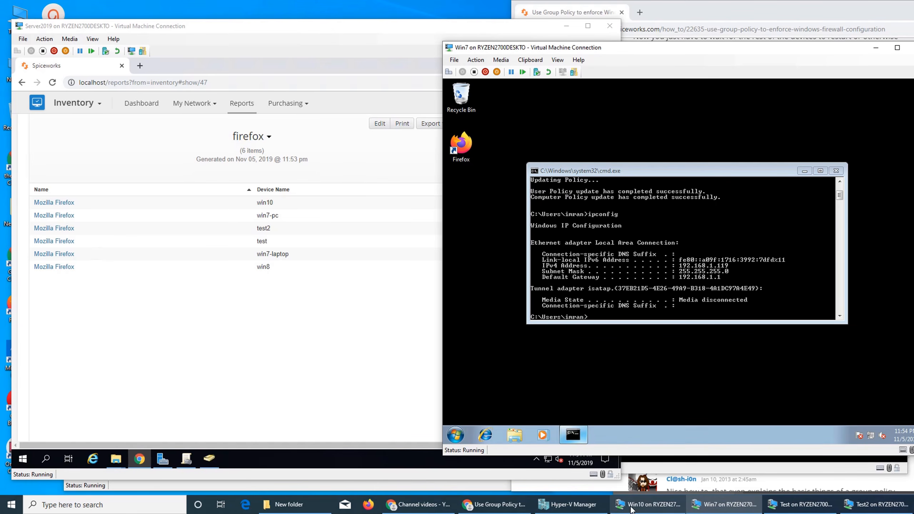
{"action": "left_click", "coordinate": [648, 504]}
{"action": "left_click", "coordinate": [685, 315]}
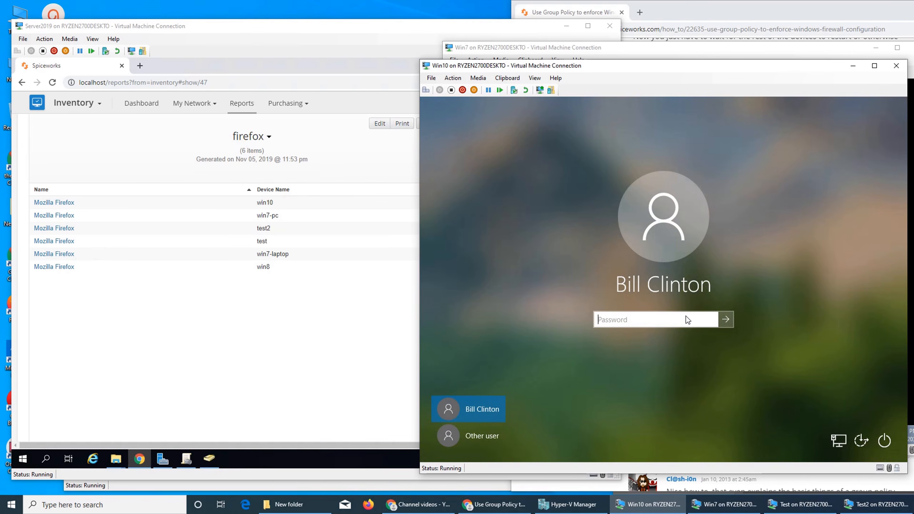
{"action": "type", "text": "P••••••••"}
{"action": "key", "text": "Return"}
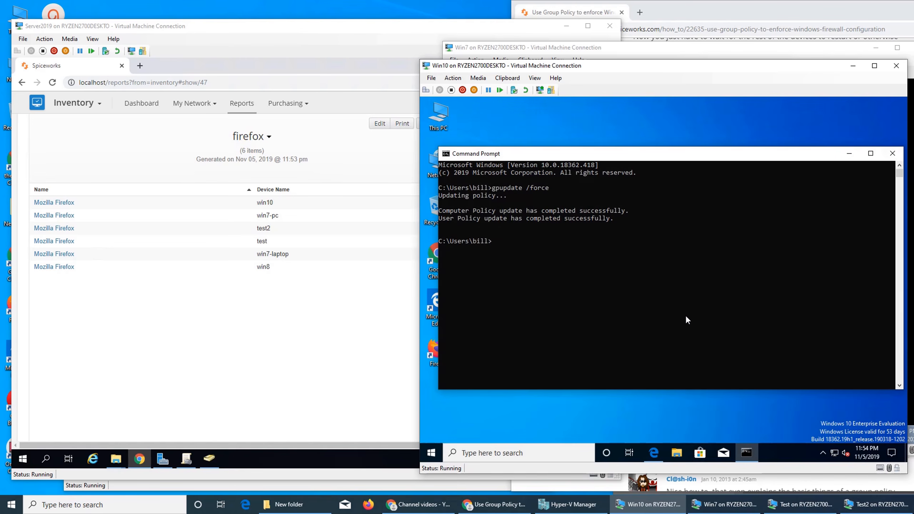
{"action": "left_click", "coordinate": [893, 153]}
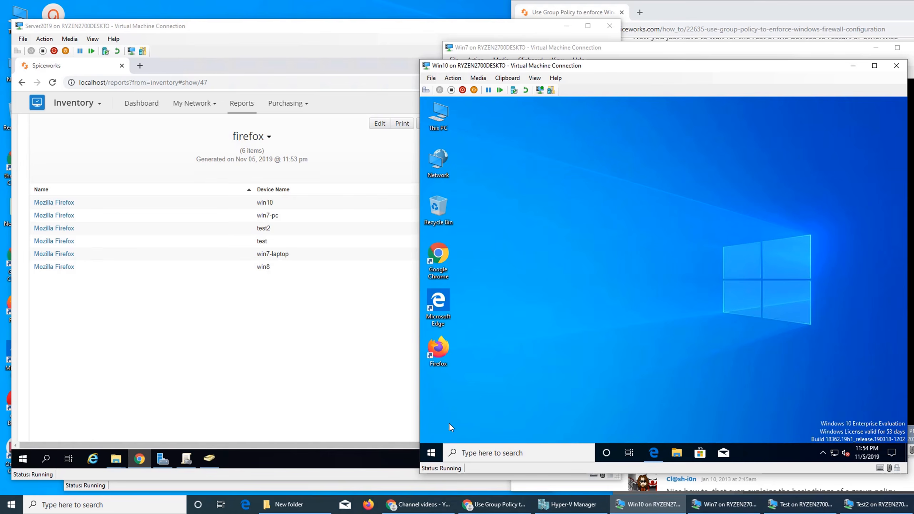
- Open the Control Panel's list of installed programs on the Win10 machine
{"action": "left_click", "coordinate": [433, 458]}
{"action": "type", "text": "control"}
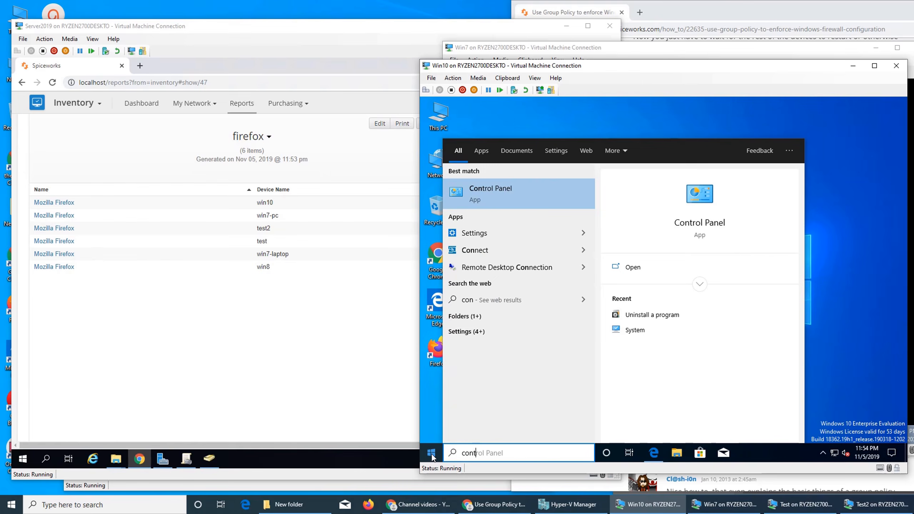
{"action": "key", "text": "Return"}
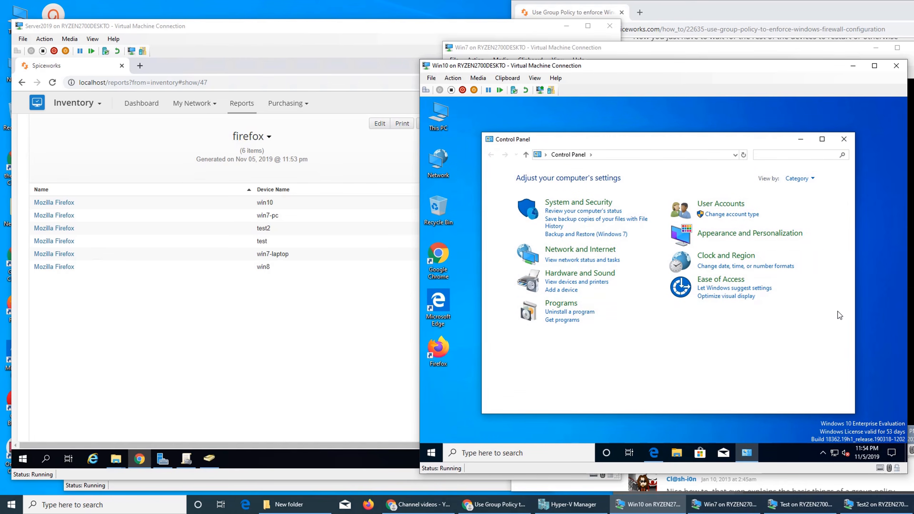
{"action": "left_click", "coordinate": [577, 311]}
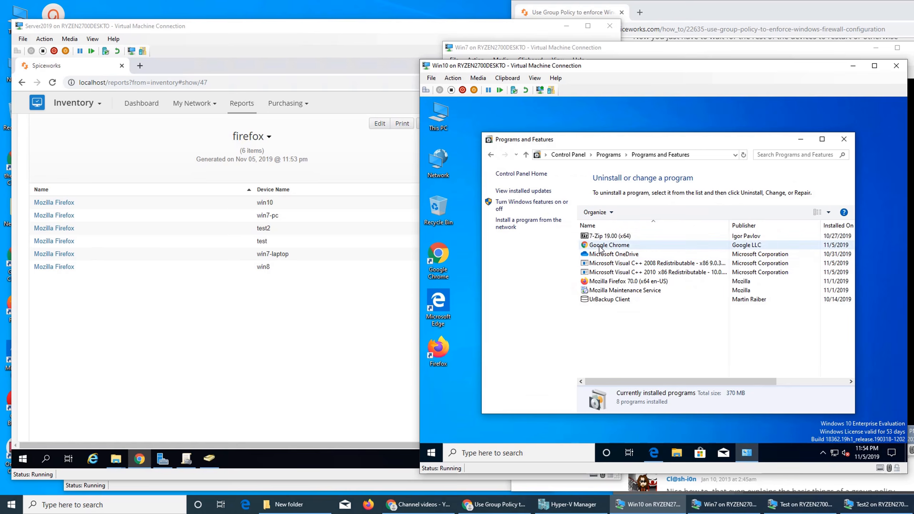
- Start uninstalling Mozilla Firefox 70.0 and authorize it with the administrator user name and password
{"action": "left_click", "coordinate": [611, 281]}
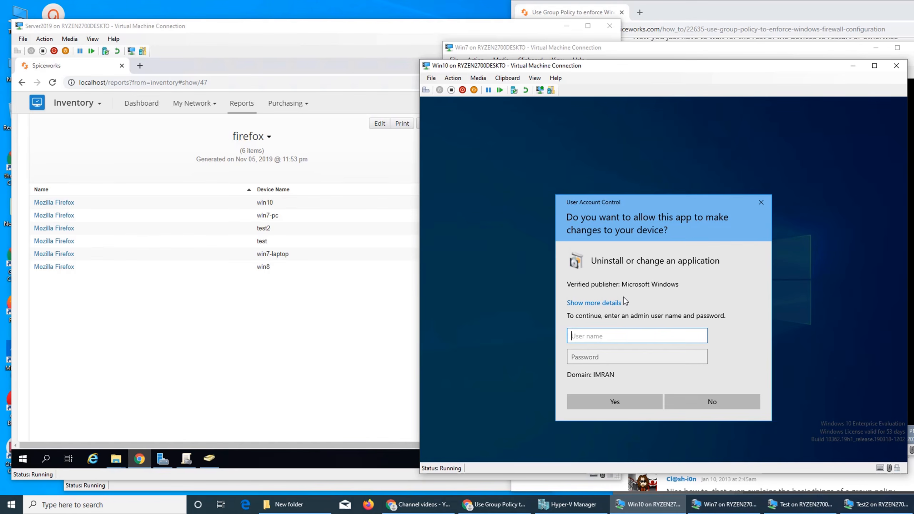
{"action": "type", "text": "ad"}
{"action": "key", "text": "BackSpace"}
{"action": "type", "text": "ministrator"}
{"action": "key", "text": "Tab"}
{"action": "type", "text": "*****"}
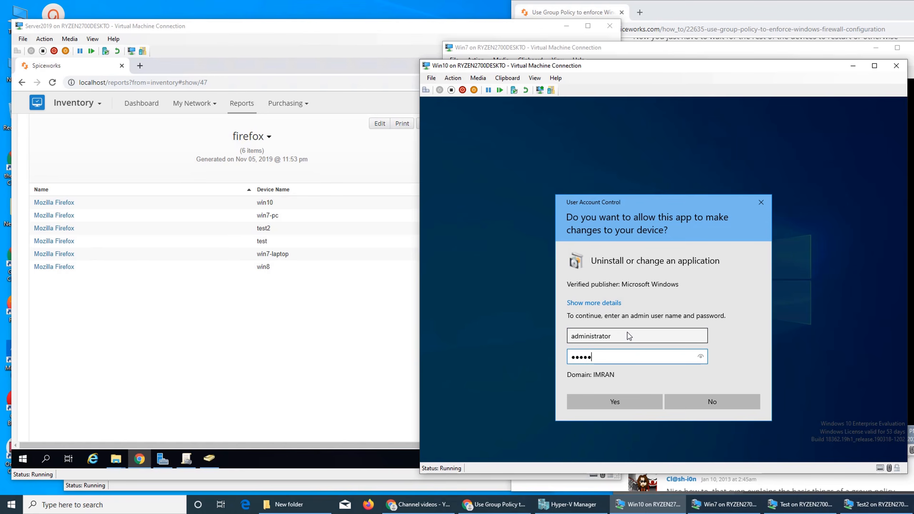
{"action": "type", "text": "***"}
{"action": "key", "text": "Return"}
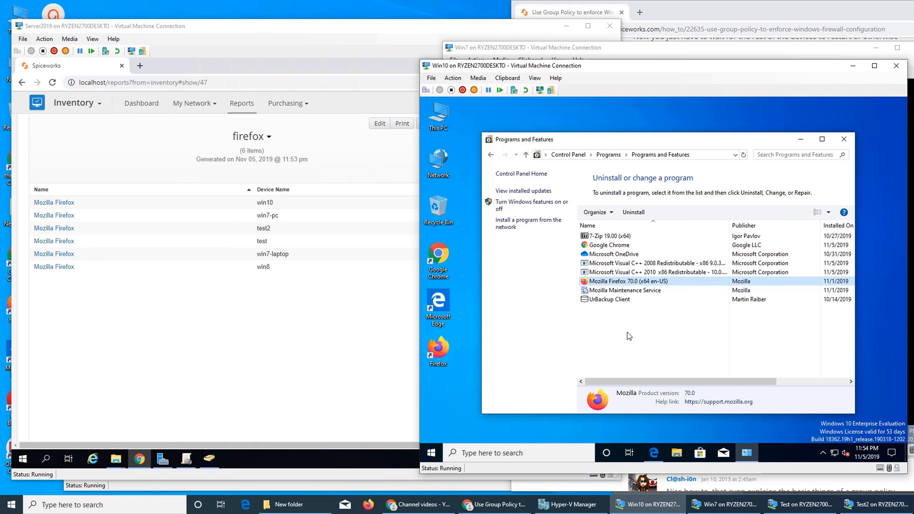
- Complete the Mozilla Firefox uninstall wizard and close the Programs and Features window
{"action": "left_click", "coordinate": [716, 349]}
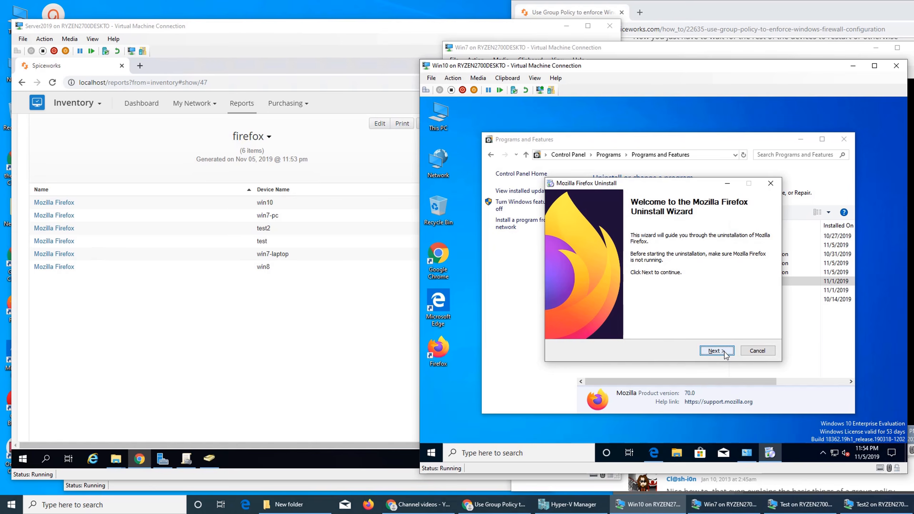
{"action": "left_click", "coordinate": [710, 349]}
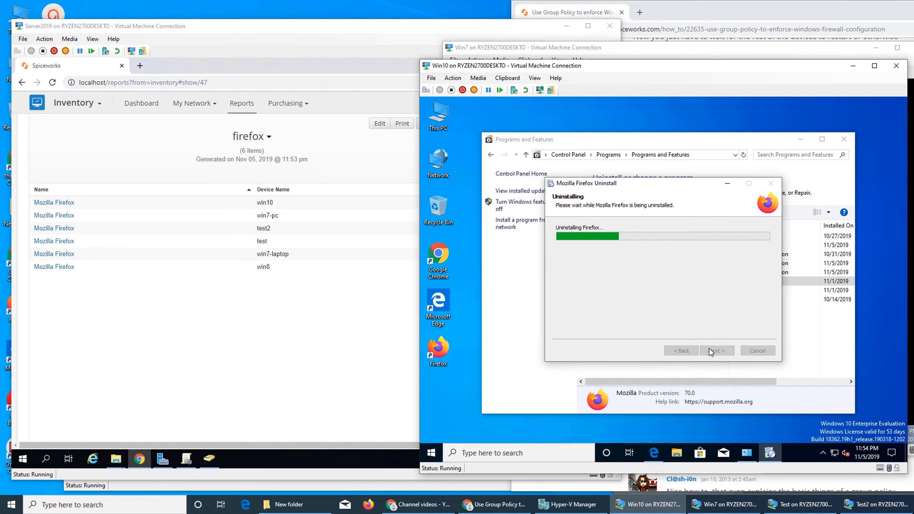
{"action": "left_click", "coordinate": [711, 350]}
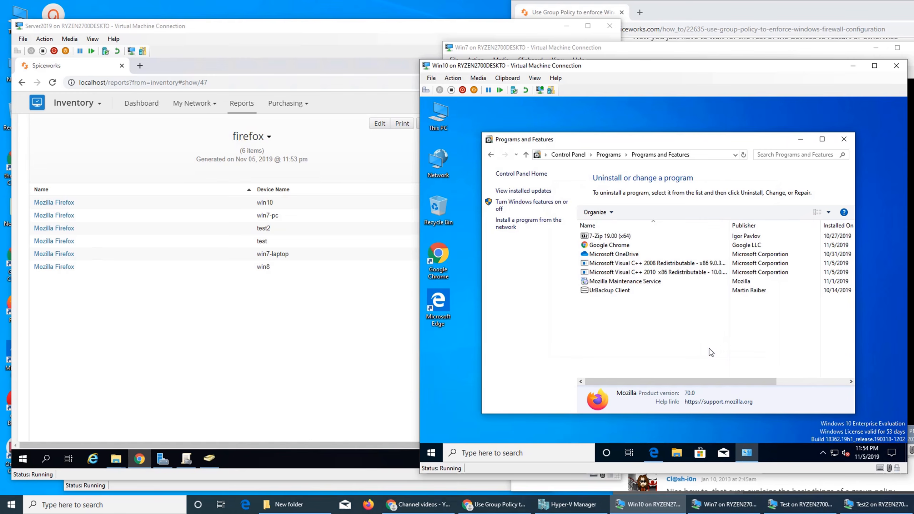
{"action": "left_click", "coordinate": [844, 139]}
- Return to Spiceworks on the Server2019 machine and rerun the firefox report to check whether win10 is still listed
{"action": "left_click", "coordinate": [196, 365]}
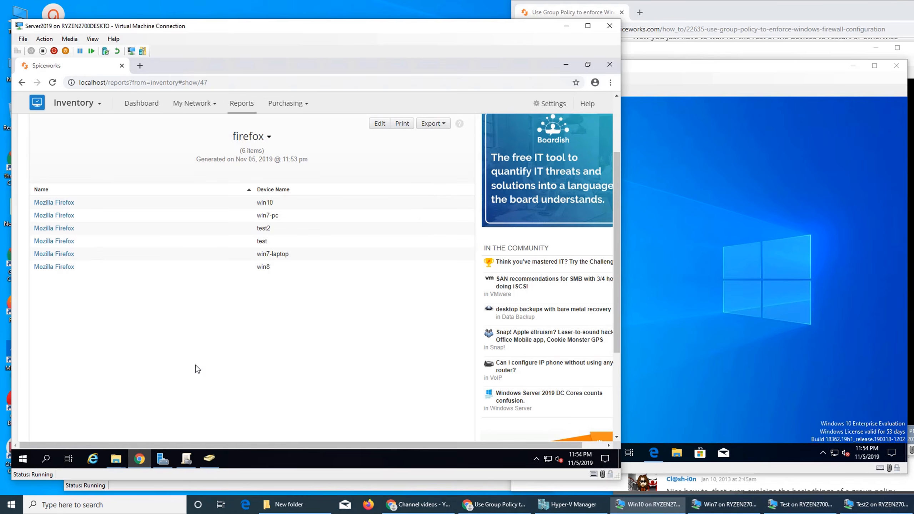
{"action": "scroll", "coordinate": [412, 174], "scroll_direction": "up", "scroll_amount": 3}
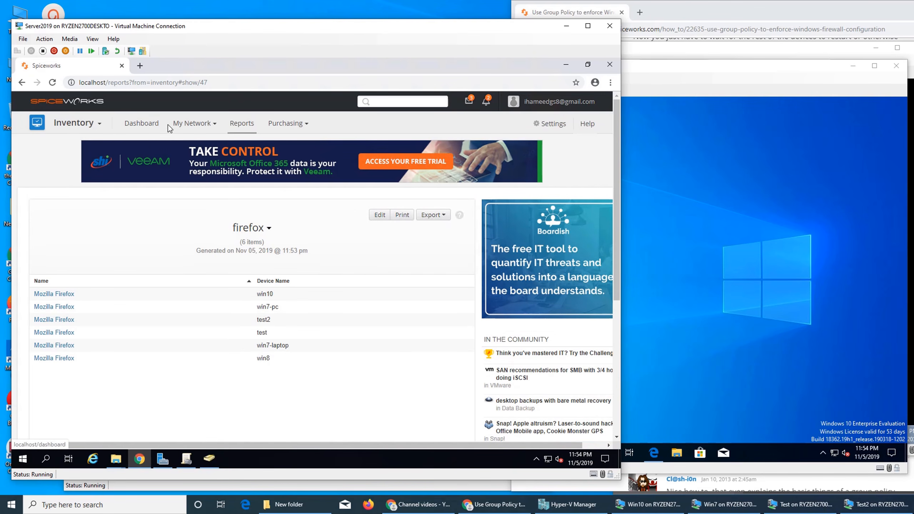
{"action": "left_click", "coordinate": [238, 129]}
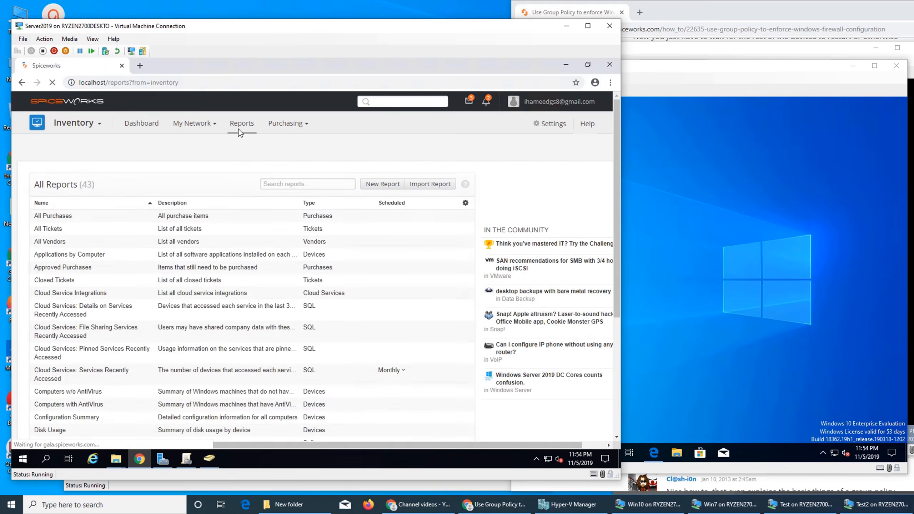
{"action": "scroll", "coordinate": [215, 283], "scroll_direction": "down", "scroll_amount": 5}
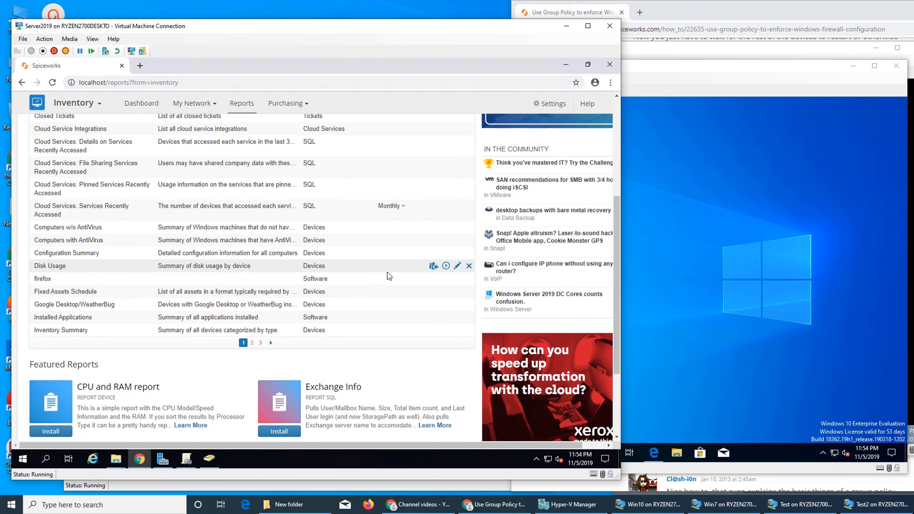
{"action": "left_click", "coordinate": [446, 280]}
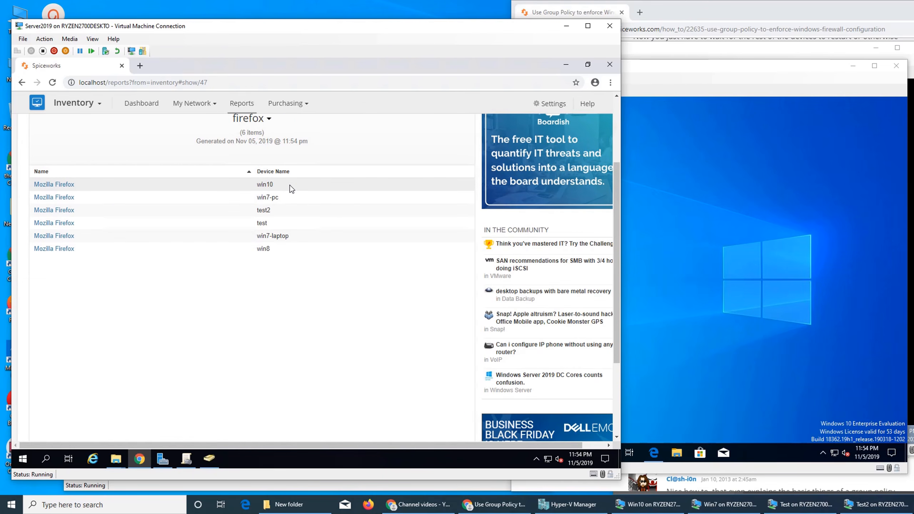
- Open the Devices list, select the win10 device and start a rescan of it
{"action": "scroll", "coordinate": [236, 196], "scroll_direction": "up", "scroll_amount": 3}
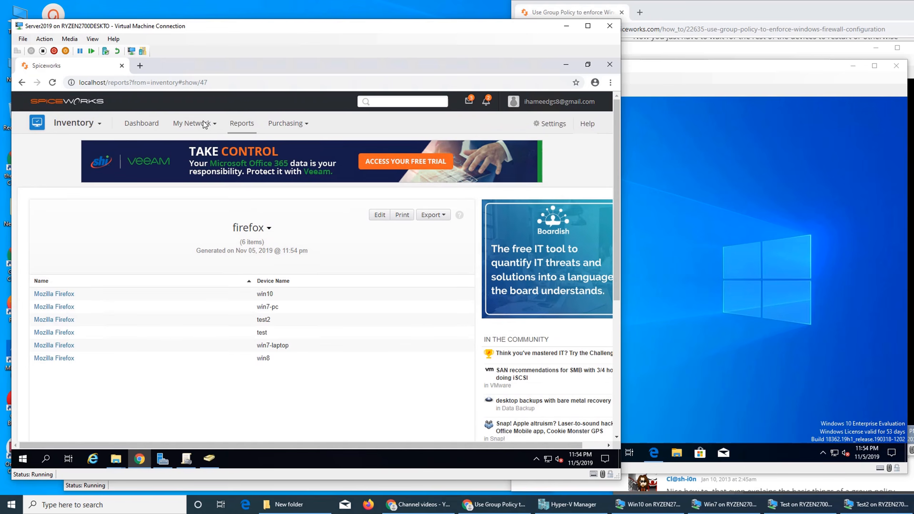
{"action": "left_click", "coordinate": [134, 126]}
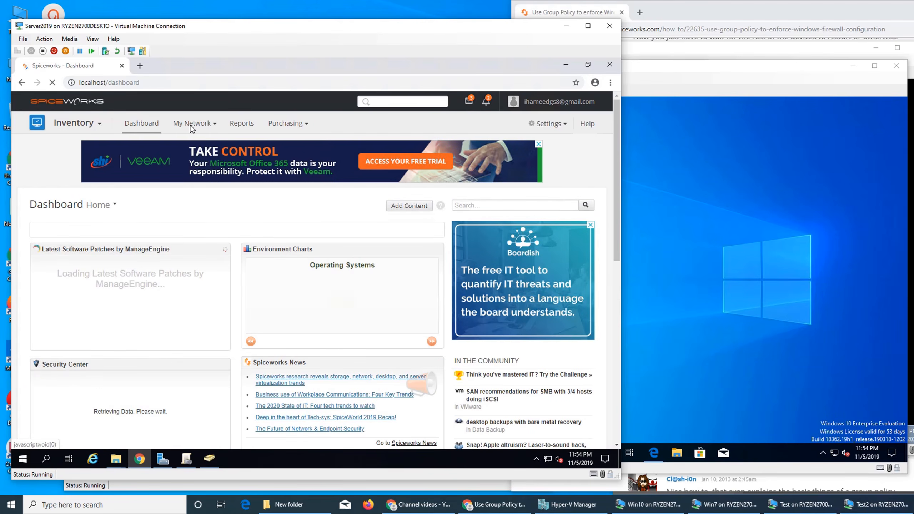
{"action": "mouse_move", "coordinate": [195, 125]}
{"action": "left_click", "coordinate": [202, 155]}
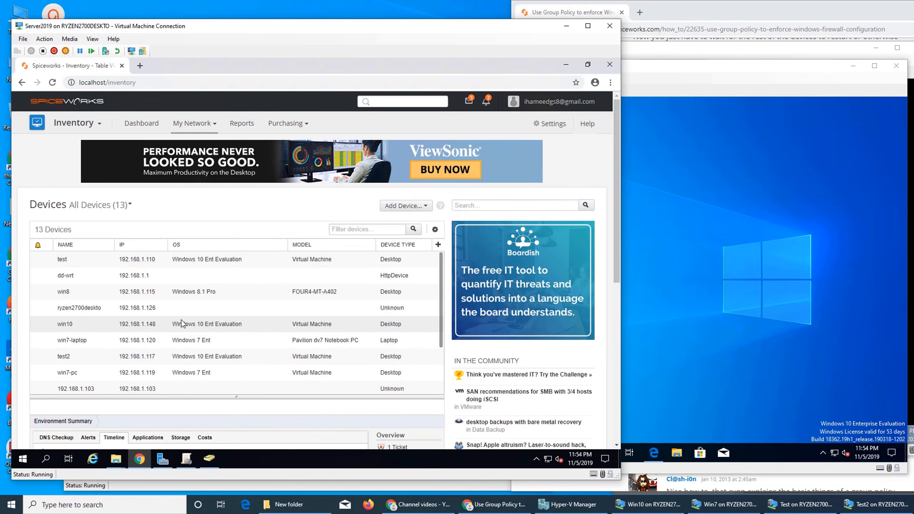
{"action": "right_click", "coordinate": [179, 325]}
{"action": "left_click", "coordinate": [163, 320]}
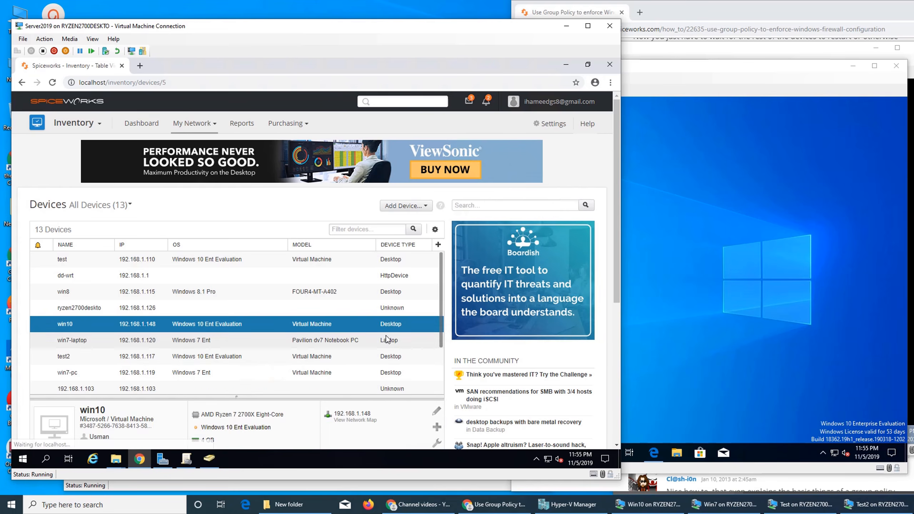
{"action": "scroll", "coordinate": [431, 385], "scroll_direction": "down", "scroll_amount": 3}
{"action": "left_click", "coordinate": [436, 347]}
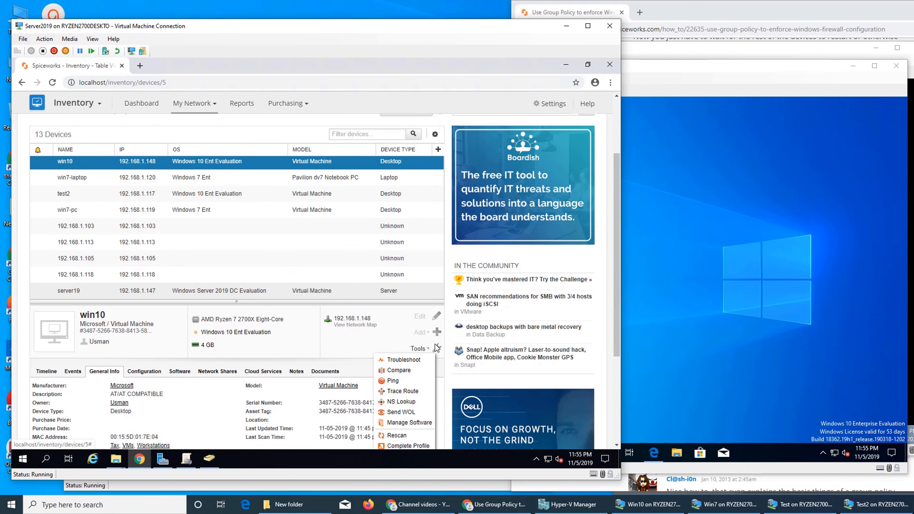
{"action": "left_click", "coordinate": [399, 436]}
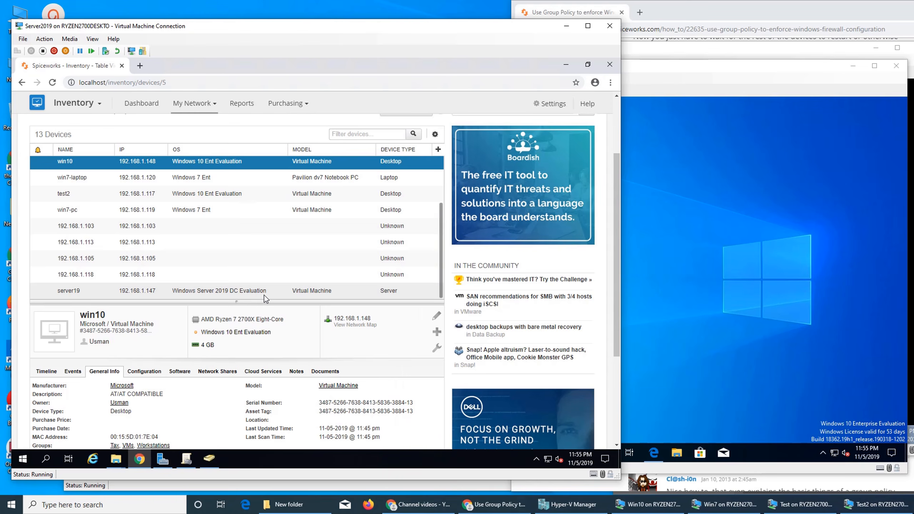
- Open the Software overview under My Network and look through its software categories and tools
{"action": "scroll", "coordinate": [285, 250], "scroll_direction": "up", "scroll_amount": 2}
{"action": "left_click", "coordinate": [193, 107]}
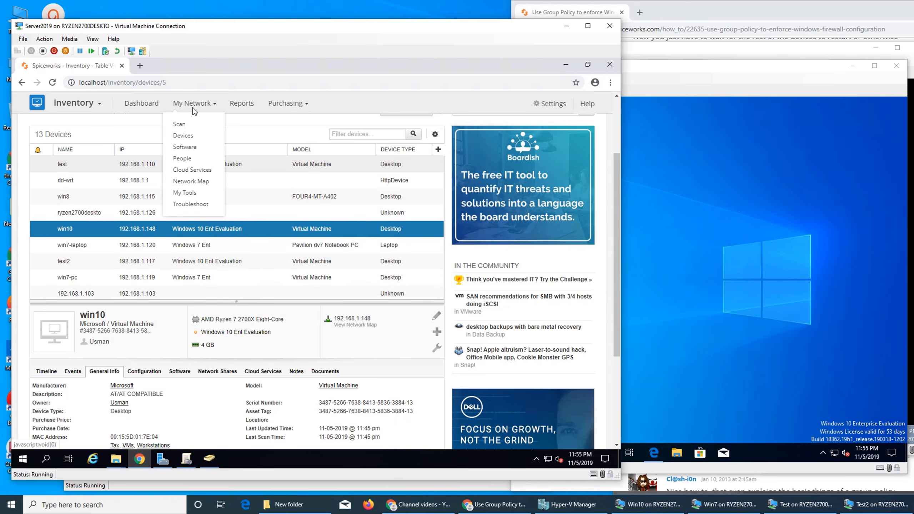
{"action": "left_click", "coordinate": [205, 147]}
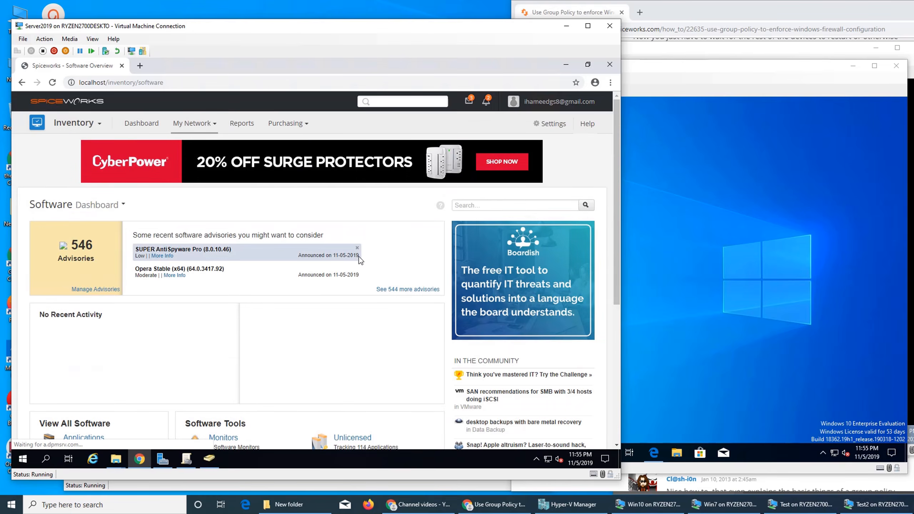
{"action": "scroll", "coordinate": [361, 260], "scroll_direction": "down", "scroll_amount": 3}
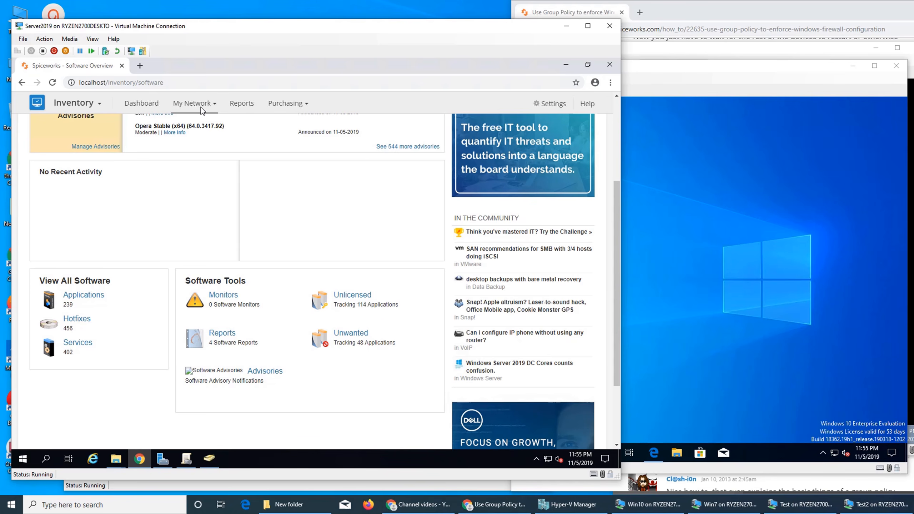
- Run the firefox report again from the list of all reports to check it after the win10 rescan request
{"action": "left_click", "coordinate": [240, 103]}
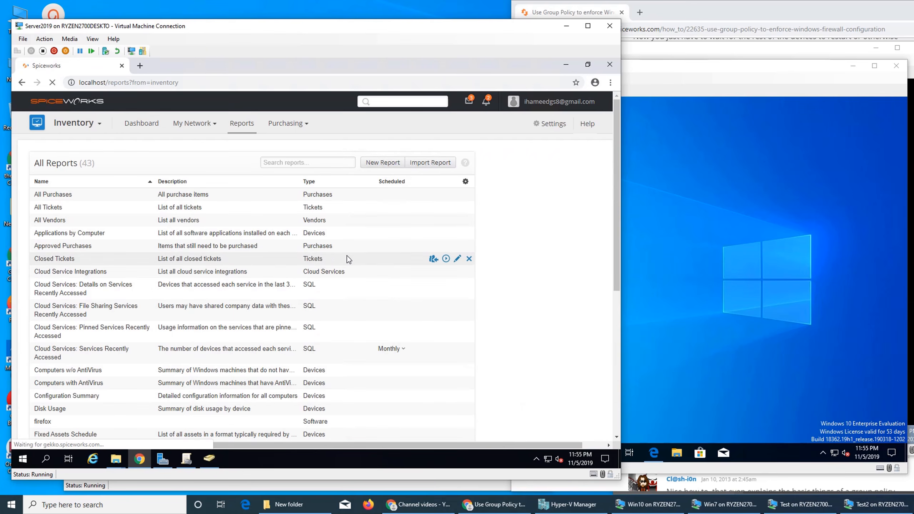
{"action": "scroll", "coordinate": [196, 288], "scroll_direction": "down", "scroll_amount": 3}
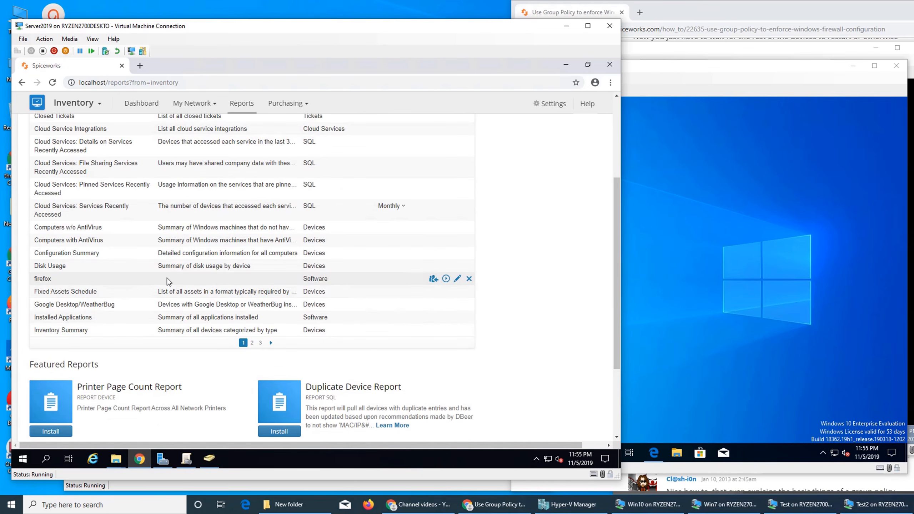
{"action": "left_click", "coordinate": [446, 279]}
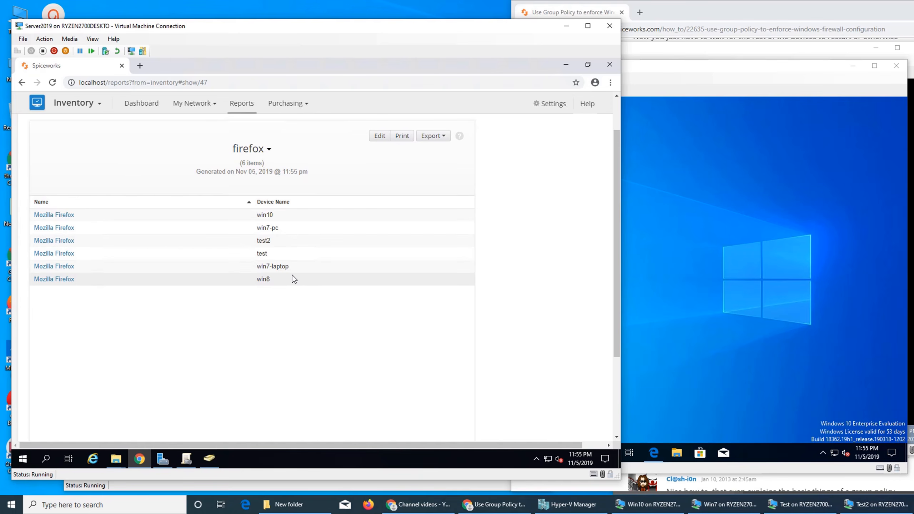
- Look at the Win10 virtual machine, reopen the Spiceworks Devices list and dismiss the device discovery notice
{"action": "left_click", "coordinate": [827, 233]}
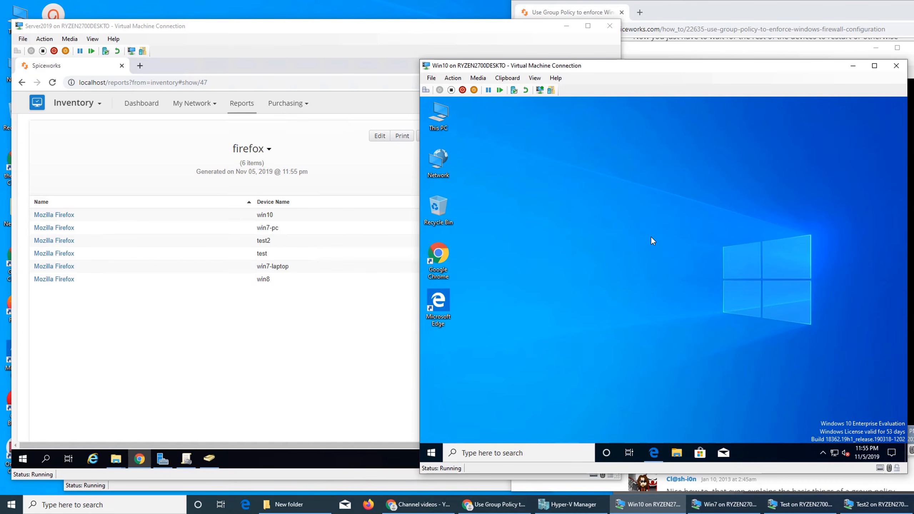
{"action": "left_click", "coordinate": [201, 108]}
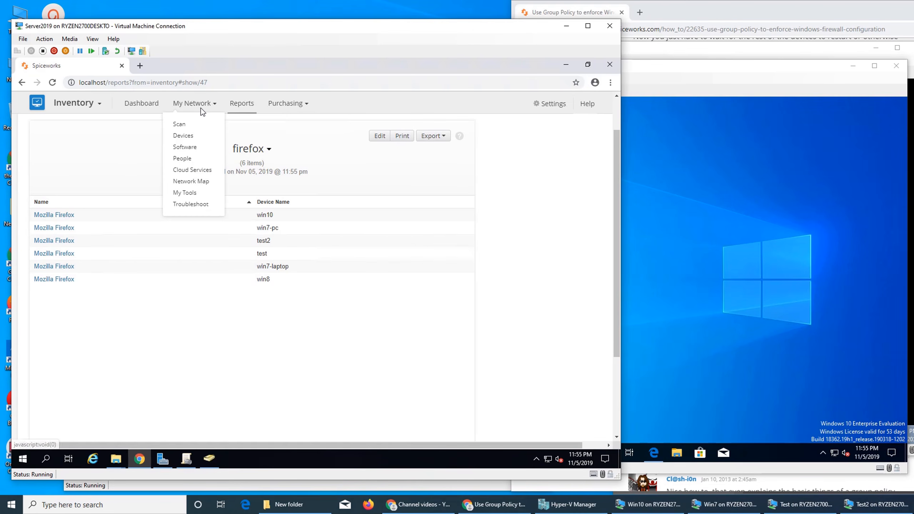
{"action": "left_click", "coordinate": [198, 137]}
{"action": "left_click", "coordinate": [689, 288]}
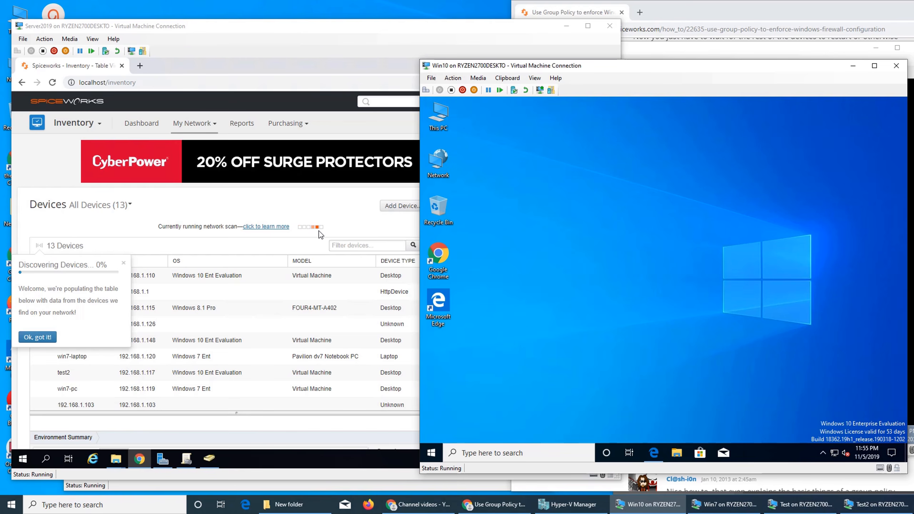
{"action": "left_click", "coordinate": [41, 341]}
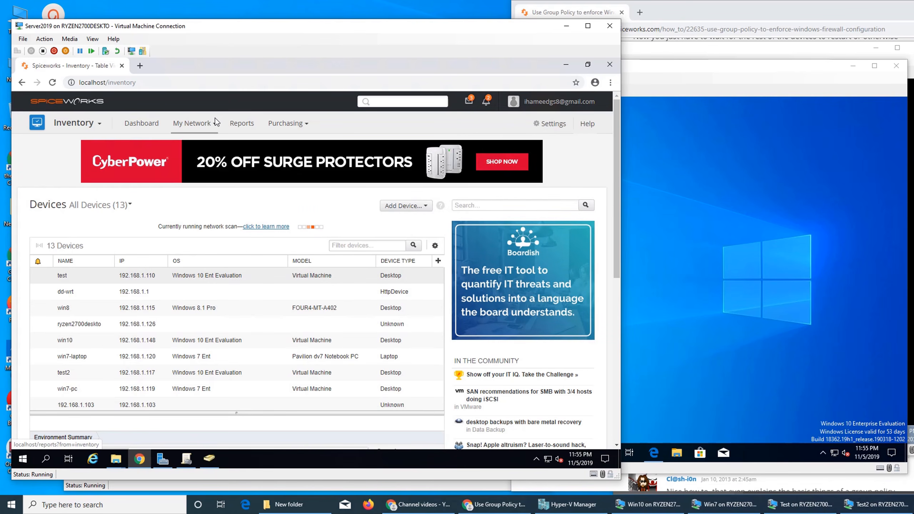
- Open the Software overview and view the reports through its Software Tools section
{"action": "mouse_move", "coordinate": [203, 126]}
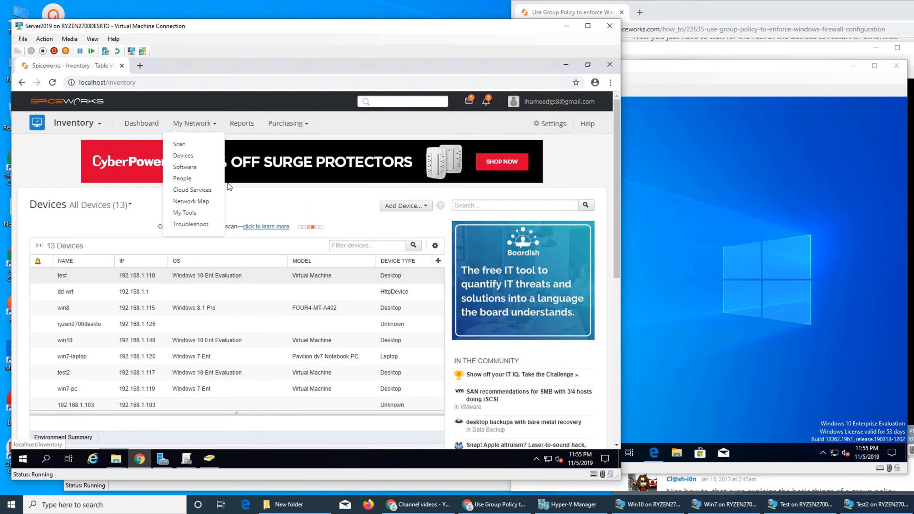
{"action": "left_click", "coordinate": [195, 178]}
{"action": "scroll", "coordinate": [387, 258], "scroll_direction": "down", "scroll_amount": 3}
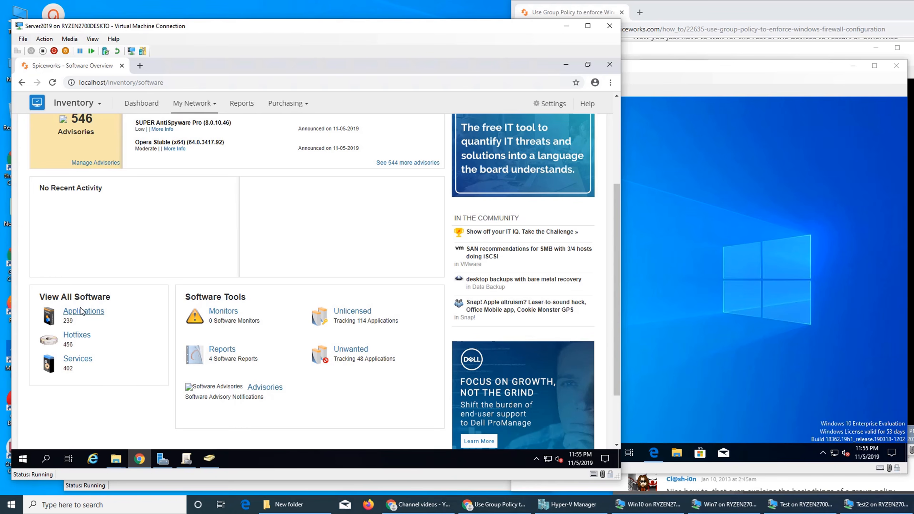
{"action": "left_click", "coordinate": [227, 352]}
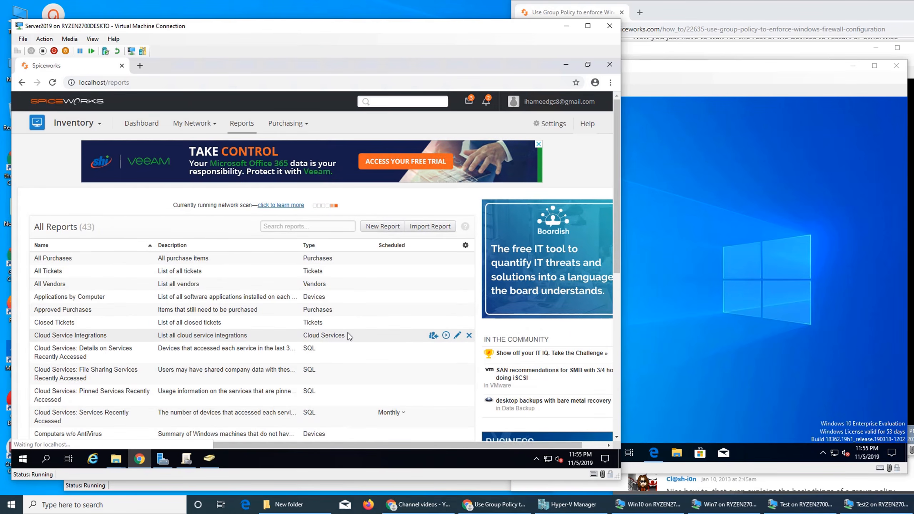
{"action": "scroll", "coordinate": [347, 333], "scroll_direction": "down", "scroll_amount": 3}
{"action": "scroll", "coordinate": [348, 333], "scroll_direction": "up", "scroll_amount": 3}
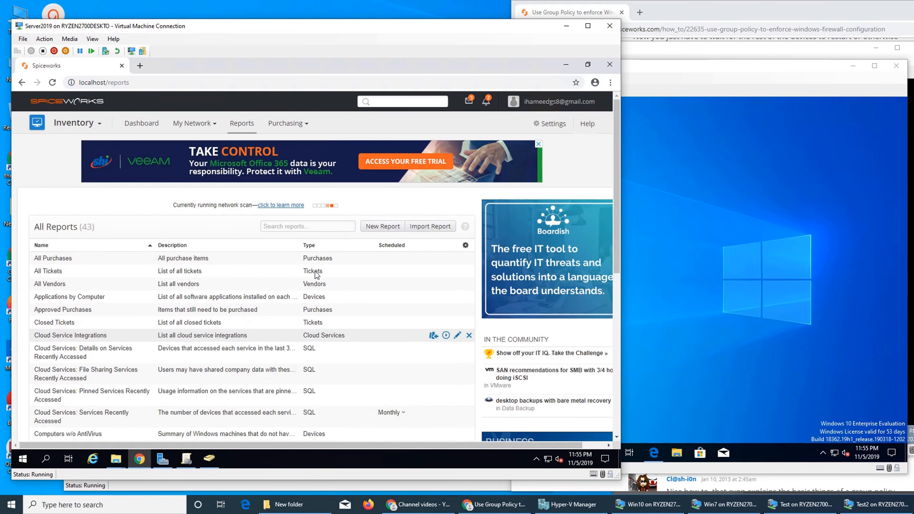
- Open the People page and close its welcome message
{"action": "left_click", "coordinate": [190, 124]}
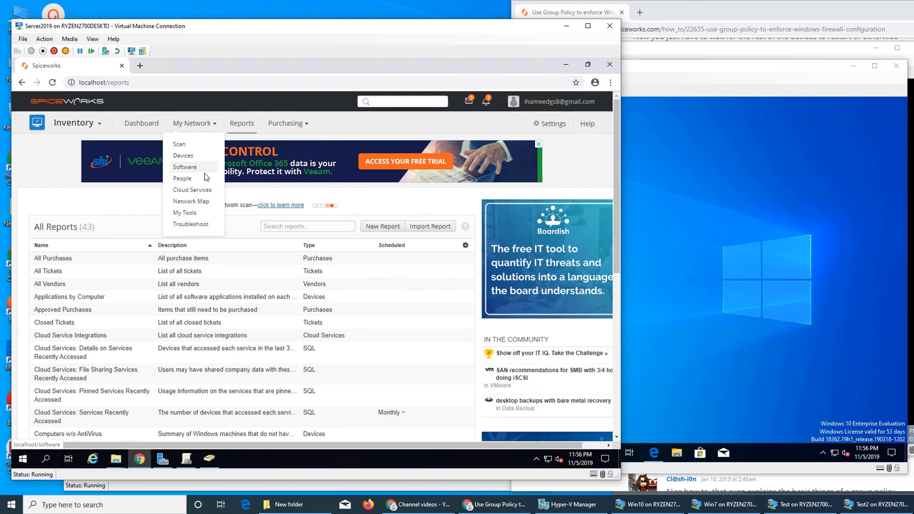
{"action": "left_click", "coordinate": [182, 178]}
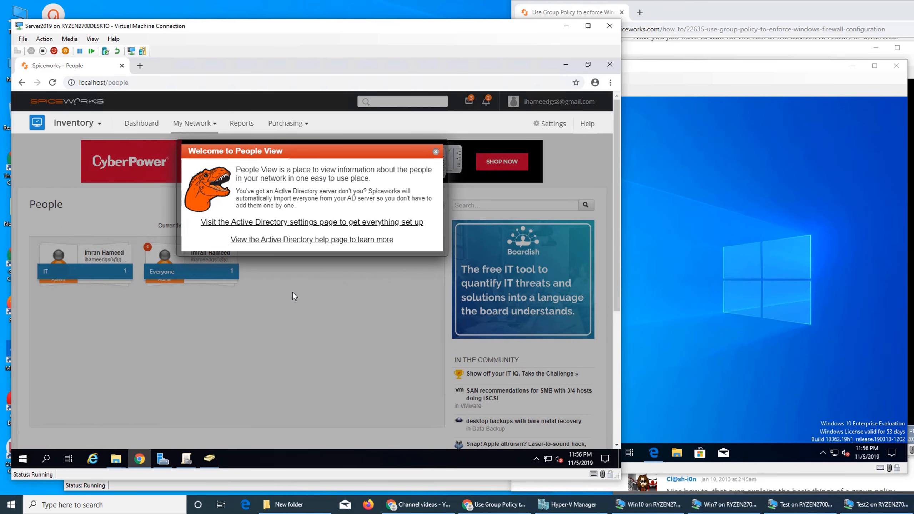
{"action": "left_click", "coordinate": [435, 152]}
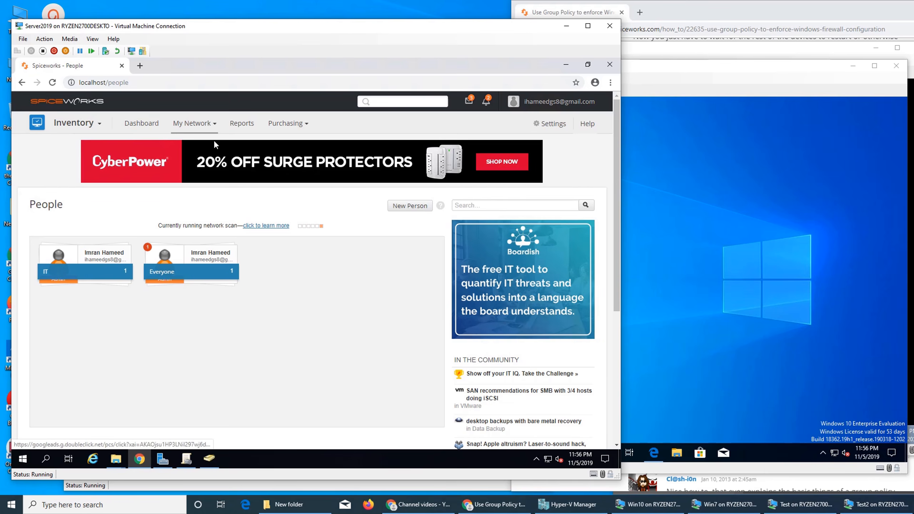
- View the Network Map page and the My Tools page
{"action": "left_click", "coordinate": [202, 126]}
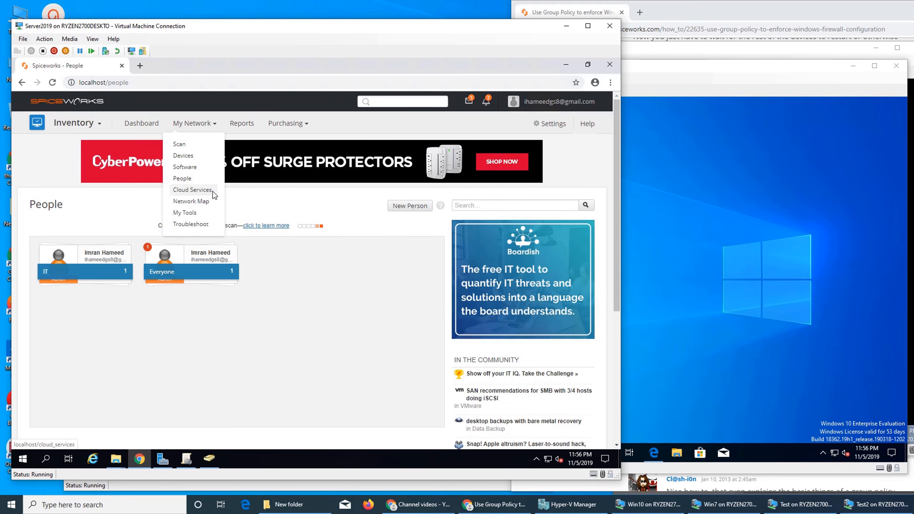
{"action": "left_click", "coordinate": [201, 201]}
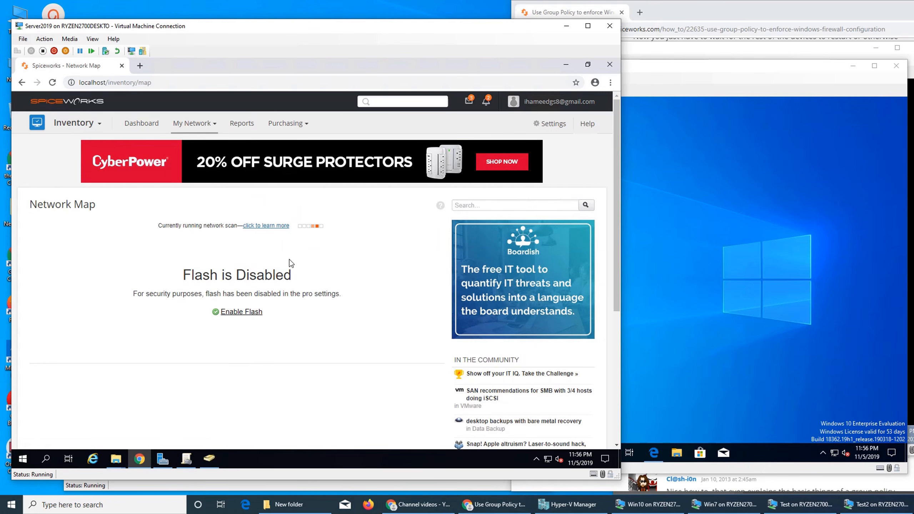
{"action": "left_click", "coordinate": [197, 129]}
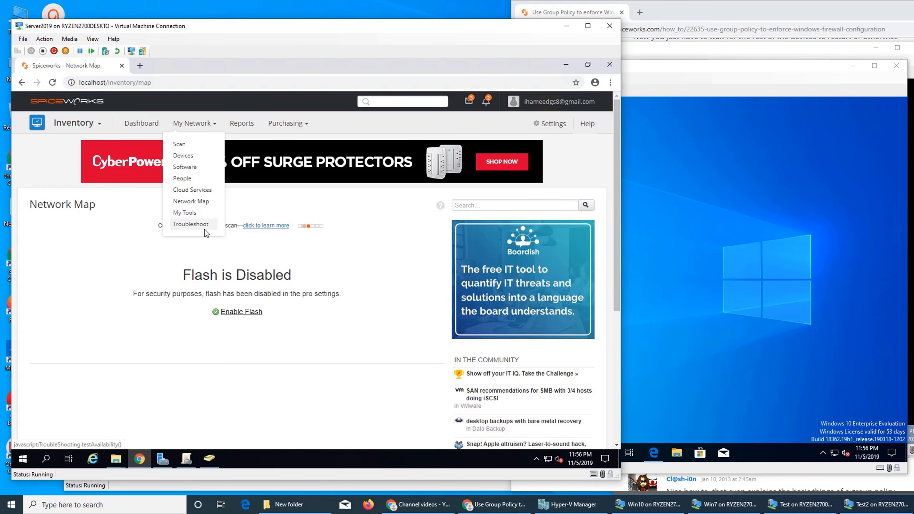
{"action": "left_click", "coordinate": [199, 213]}
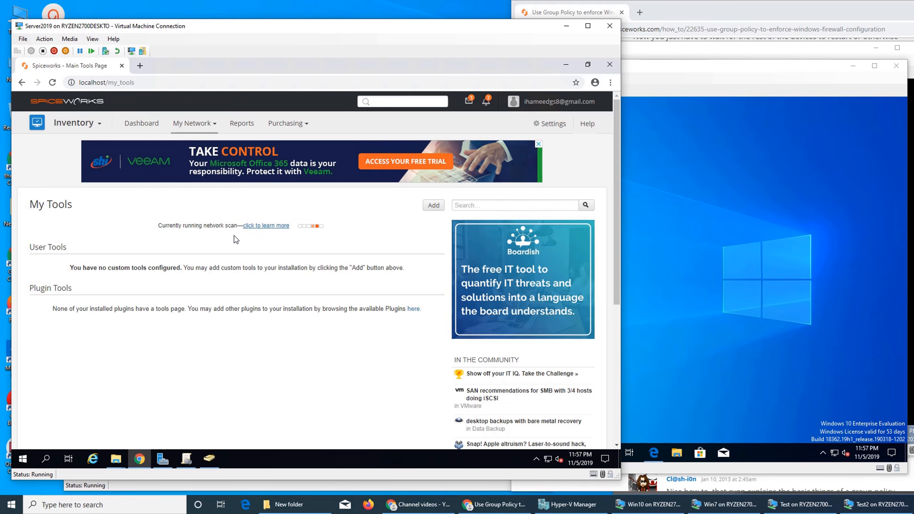
- Check the progress of the running scan on the Scan page and view the Purchase List
{"action": "left_click", "coordinate": [199, 128]}
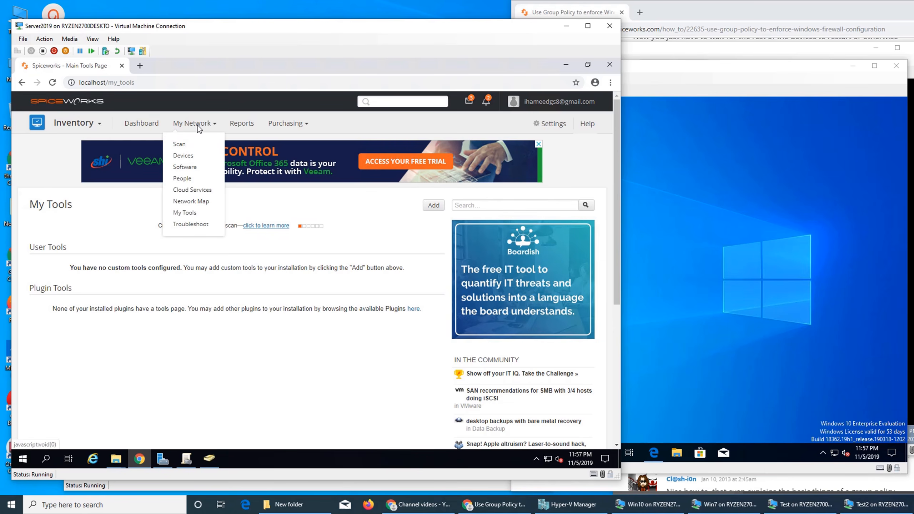
{"action": "left_click", "coordinate": [196, 143]}
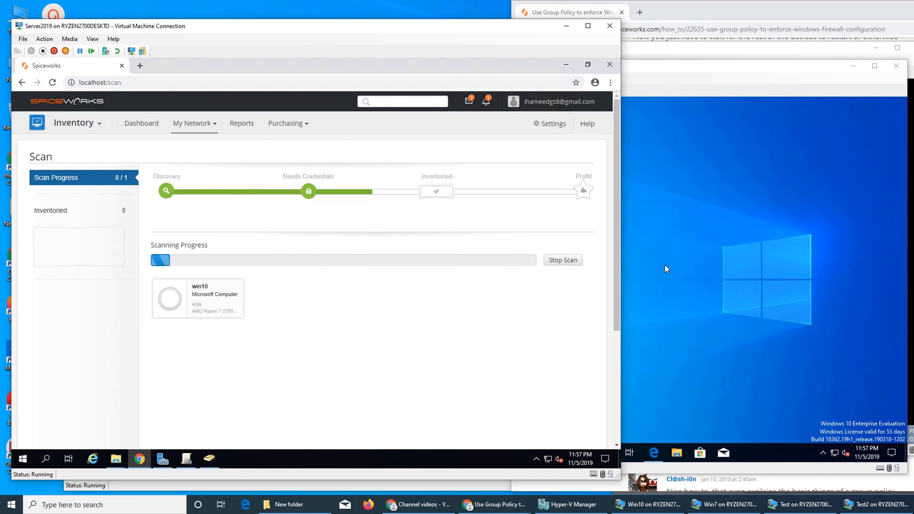
{"action": "left_click", "coordinate": [293, 125]}
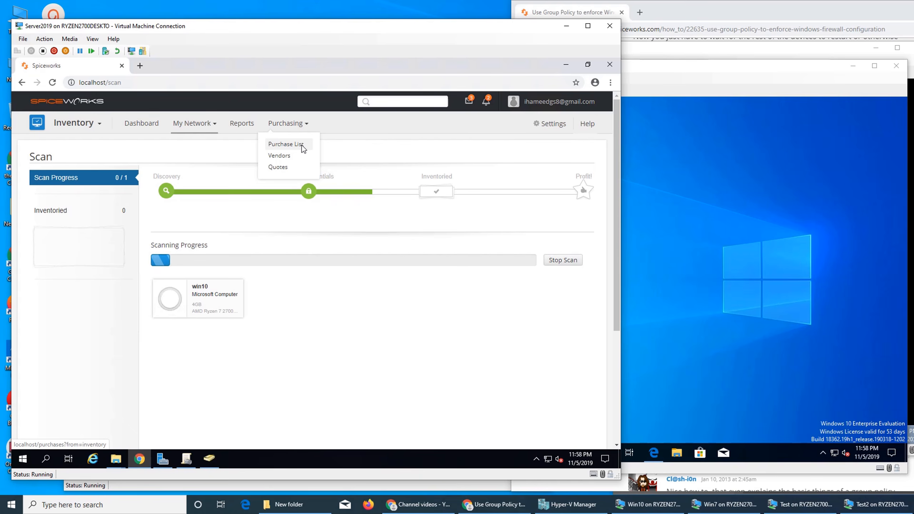
{"action": "left_click", "coordinate": [301, 146]}
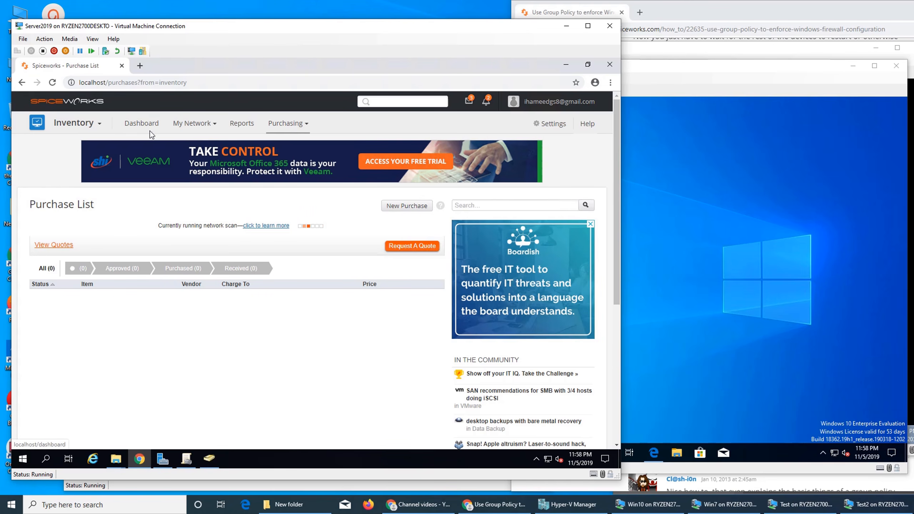
- Open the Dashboard and look through the Software Patches list in the Latest Software Patches widget
{"action": "left_click", "coordinate": [143, 123]}
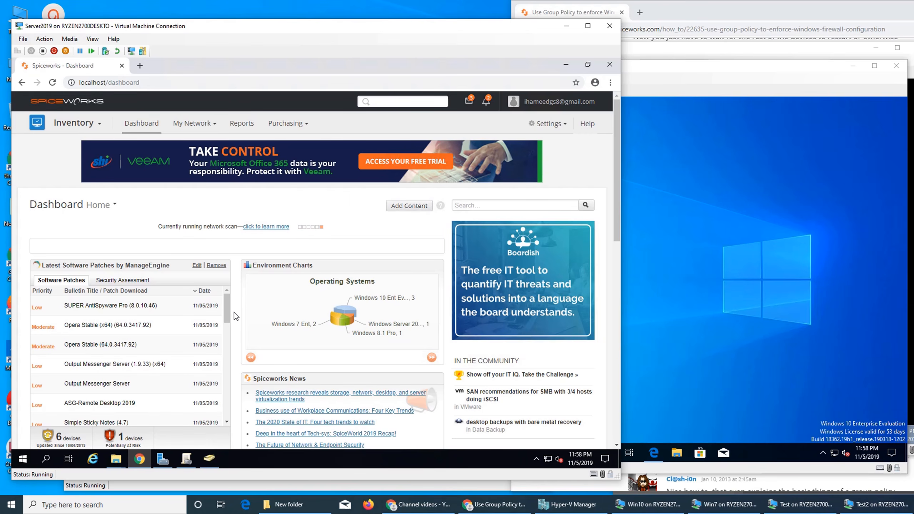
{"action": "scroll", "coordinate": [234, 312], "scroll_direction": "down", "scroll_amount": 3}
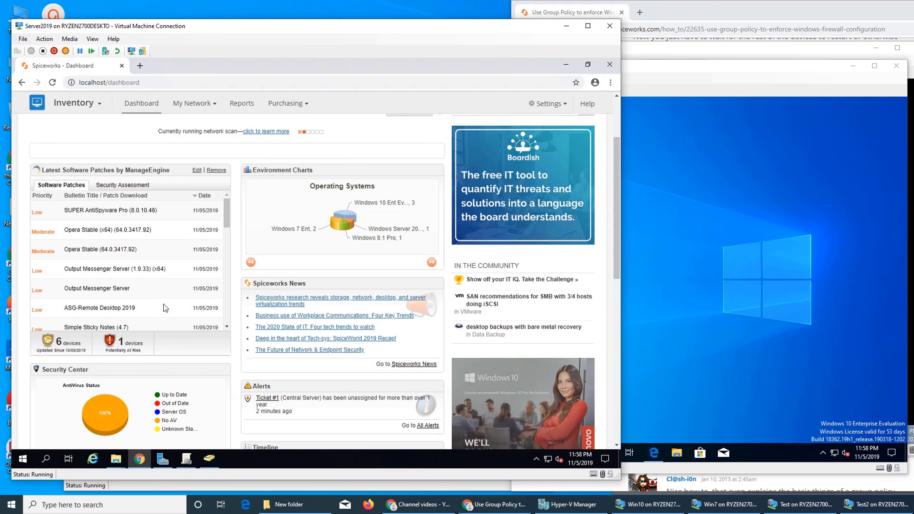
{"action": "scroll", "coordinate": [165, 308], "scroll_direction": "down", "scroll_amount": 5}
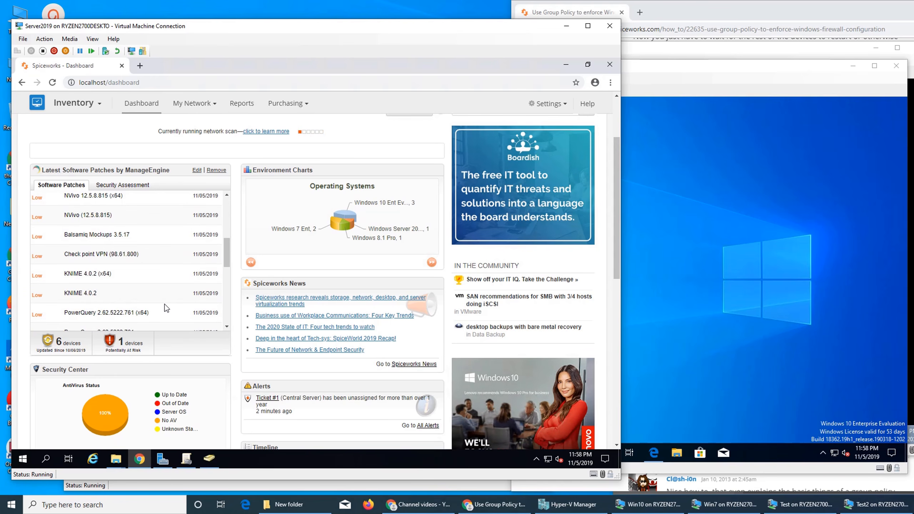
{"action": "scroll", "coordinate": [164, 308], "scroll_direction": "up", "scroll_amount": 3}
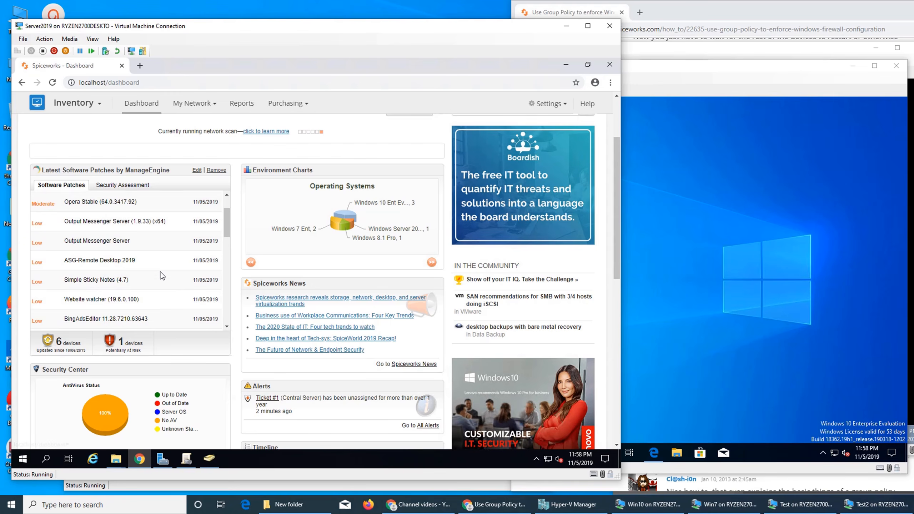
{"action": "scroll", "coordinate": [162, 276], "scroll_direction": "up", "scroll_amount": 3}
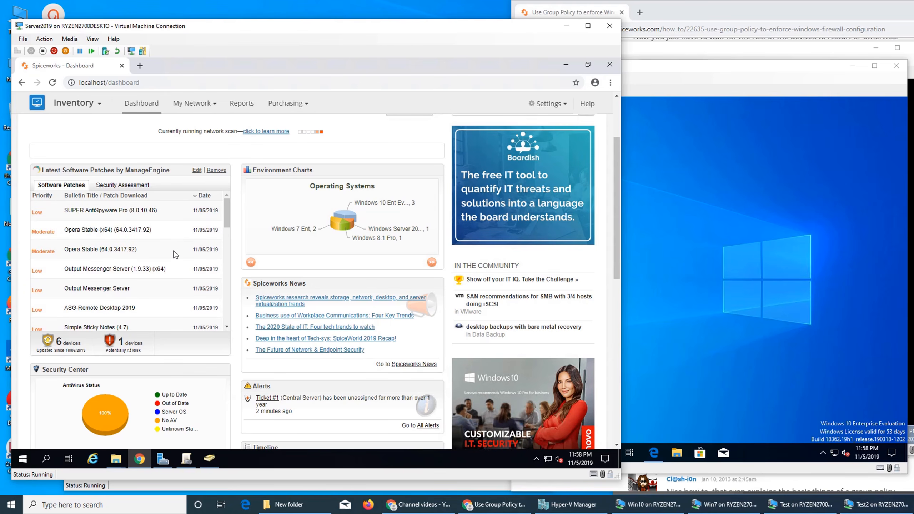
- View the patches widget's Security Assessment and Potentially At Risk devices, finishing back on its Software Patches list
{"action": "left_click", "coordinate": [109, 188]}
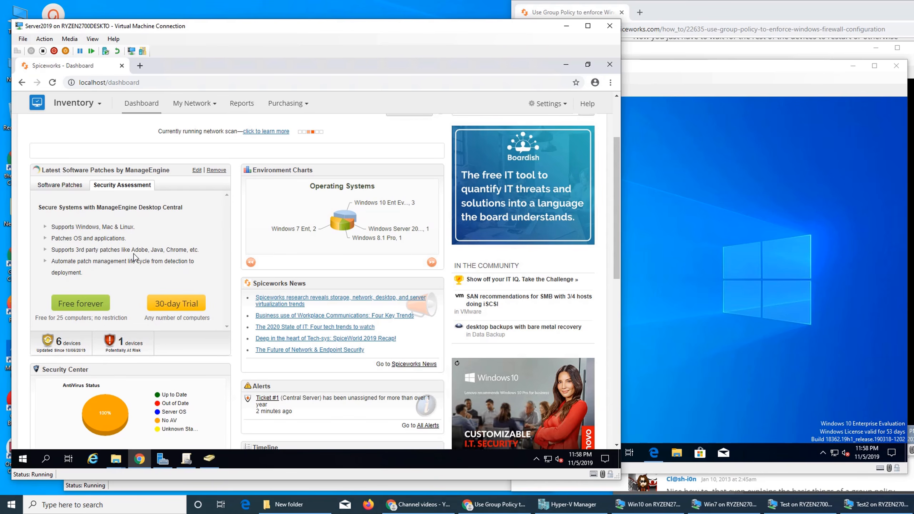
{"action": "scroll", "coordinate": [135, 257], "scroll_direction": "up", "scroll_amount": 2}
{"action": "scroll", "coordinate": [140, 259], "scroll_direction": "down", "scroll_amount": 2}
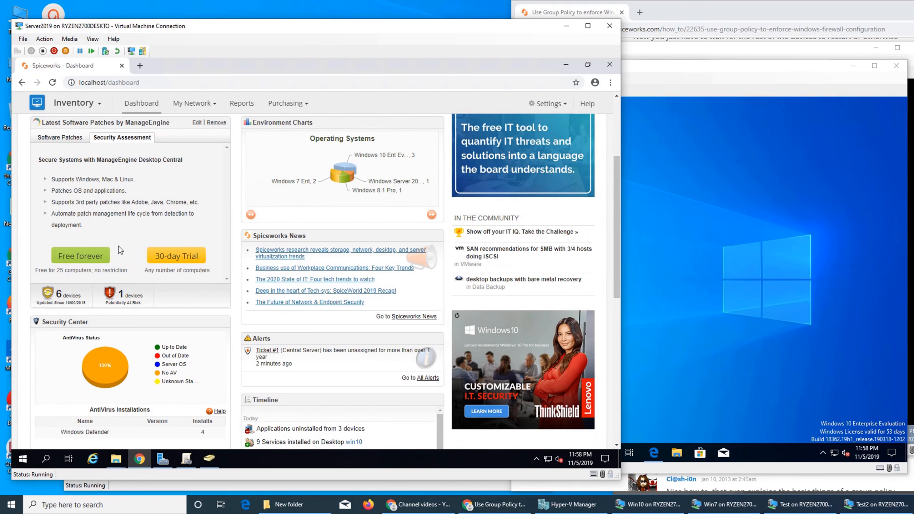
{"action": "left_click", "coordinate": [65, 139]}
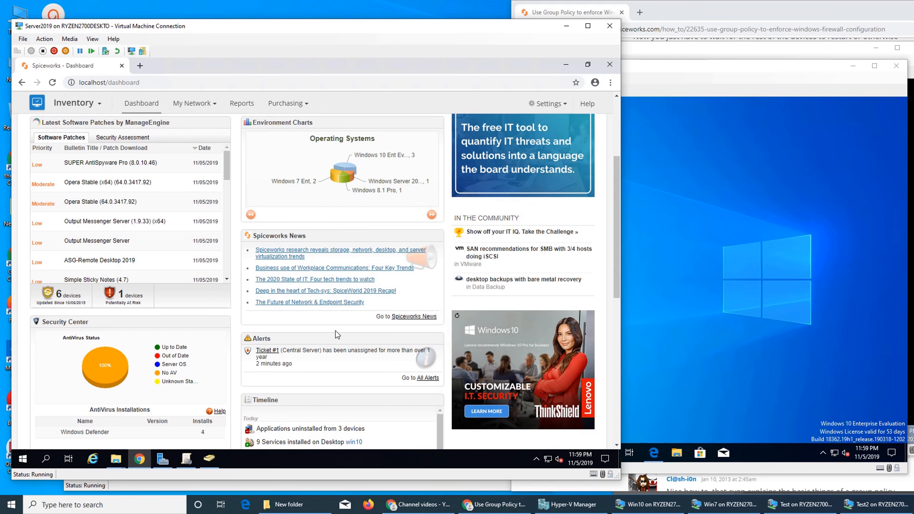
{"action": "left_click", "coordinate": [122, 300]}
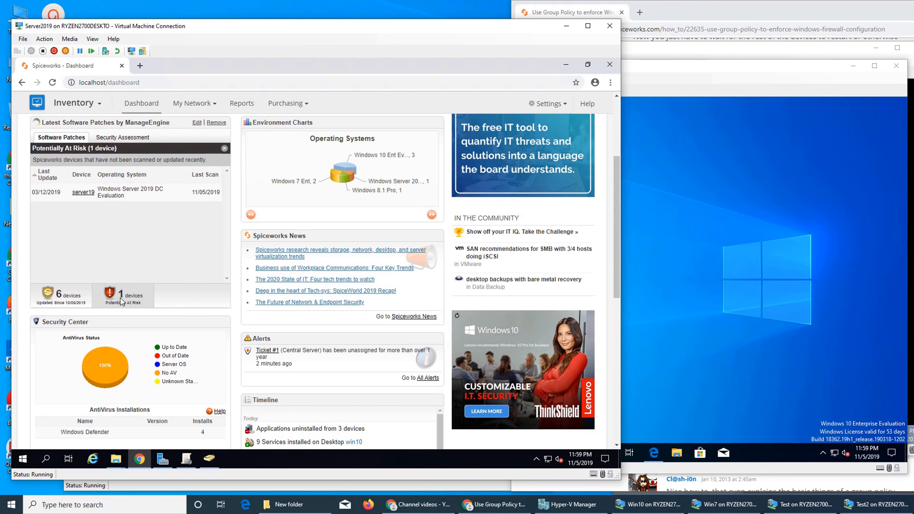
{"action": "left_click", "coordinate": [225, 149]}
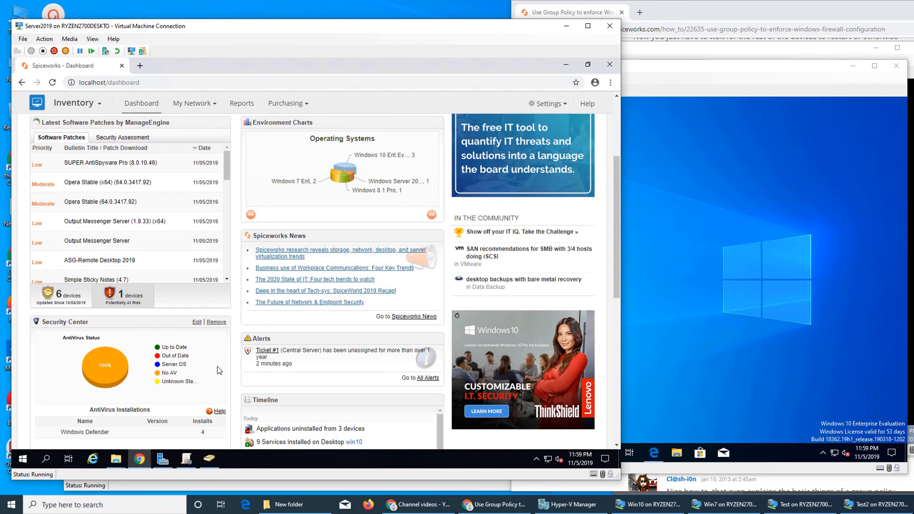
- Examine the remaining Dashboard widgets, including Spiceworks News, Alerts, Timeline, Warranty Center and Inventory Summary
{"action": "scroll", "coordinate": [219, 371], "scroll_direction": "down", "scroll_amount": 3}
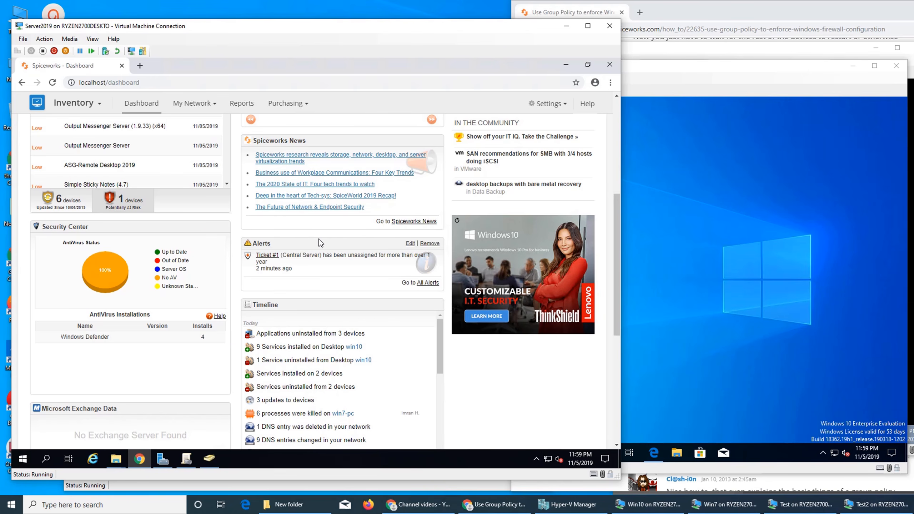
{"action": "scroll", "coordinate": [318, 247], "scroll_direction": "up", "scroll_amount": 8}
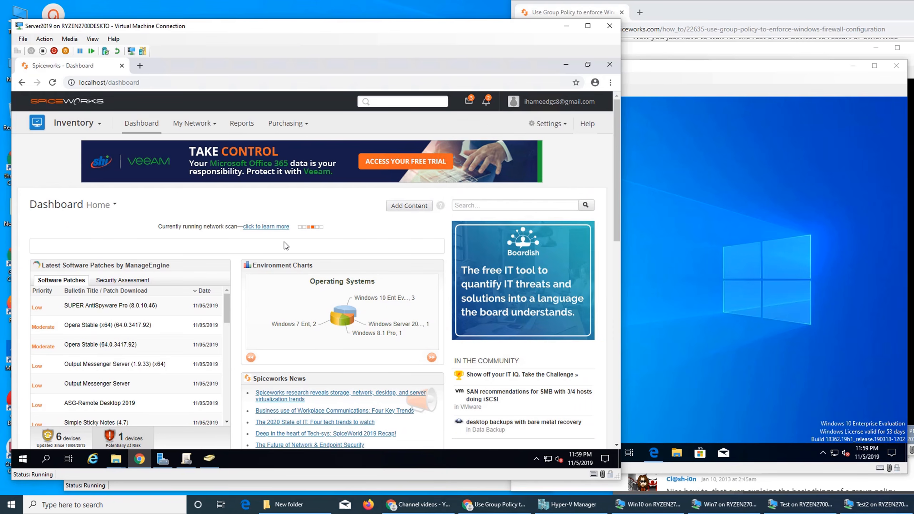
{"action": "scroll", "coordinate": [354, 255], "scroll_direction": "down", "scroll_amount": 5}
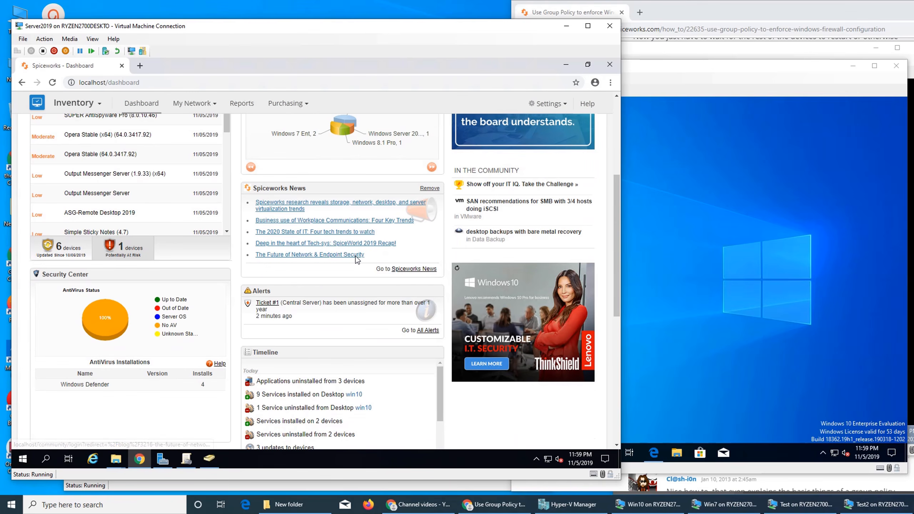
{"action": "scroll", "coordinate": [356, 258], "scroll_direction": "down", "scroll_amount": 3}
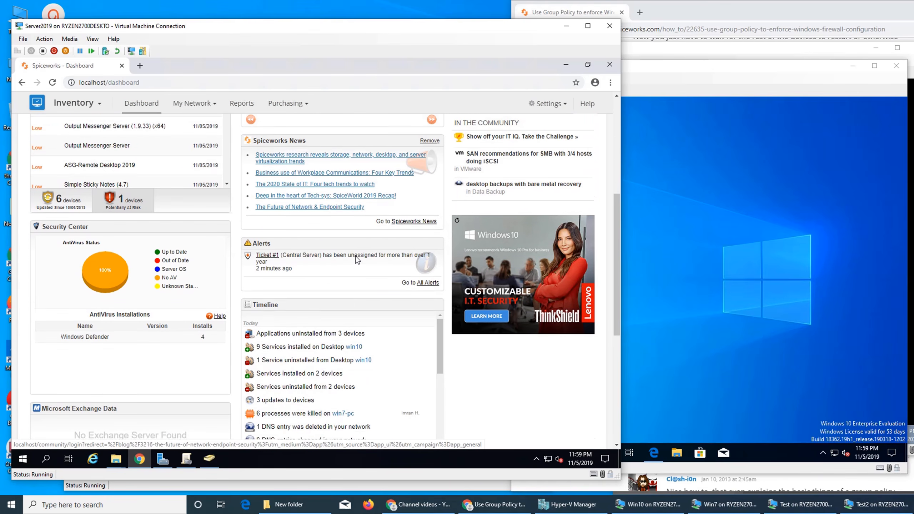
{"action": "scroll", "coordinate": [477, 348], "scroll_direction": "down", "scroll_amount": 3}
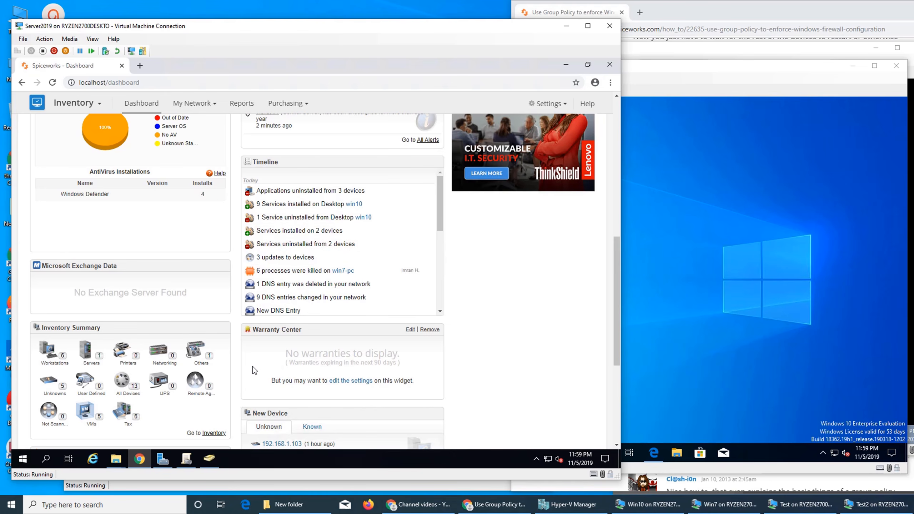
{"action": "scroll", "coordinate": [218, 358], "scroll_direction": "down", "scroll_amount": 1}
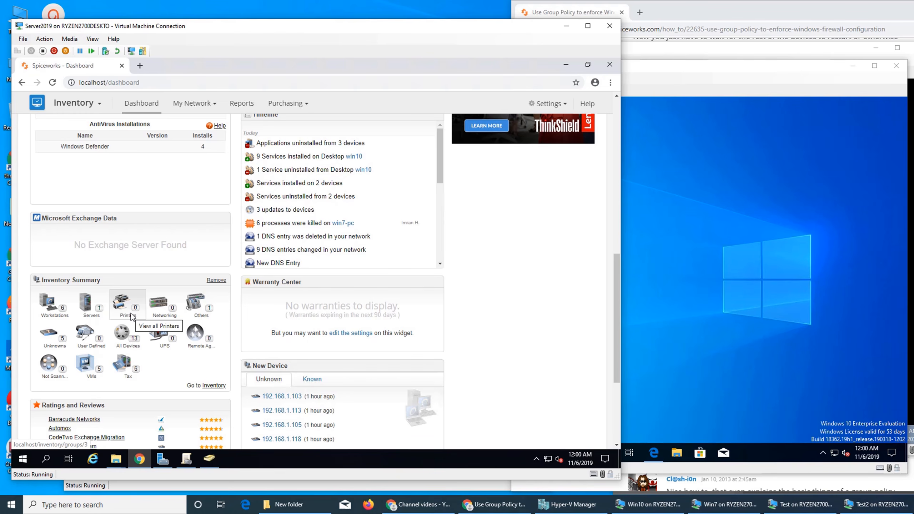
- View the Networking and Others device groups from the Inventory Summary, returning to the Dashboard after each
{"action": "left_click", "coordinate": [157, 311]}
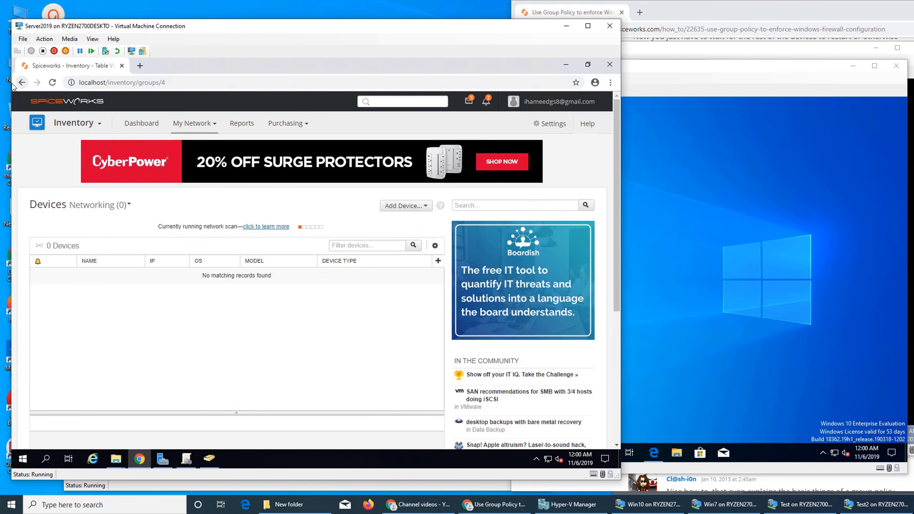
{"action": "left_click", "coordinate": [142, 123]}
{"action": "scroll", "coordinate": [211, 288], "scroll_direction": "down", "scroll_amount": 10}
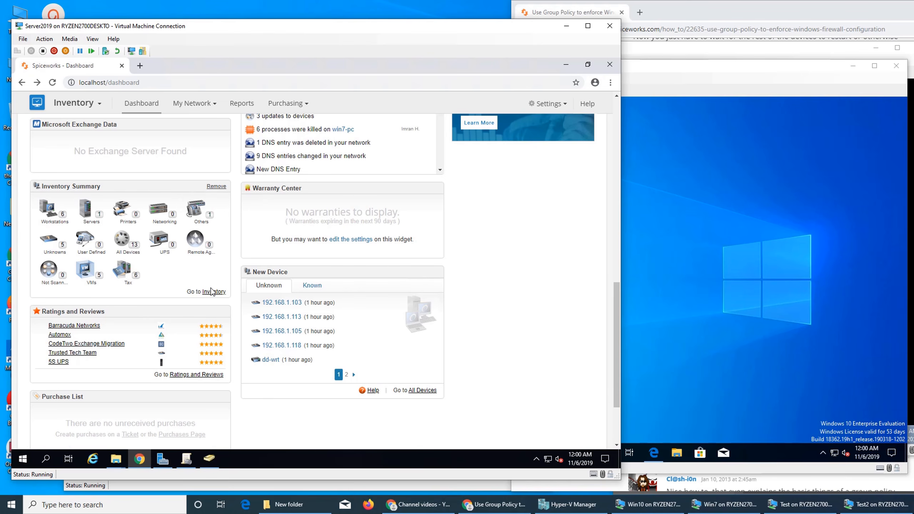
{"action": "left_click", "coordinate": [196, 216]}
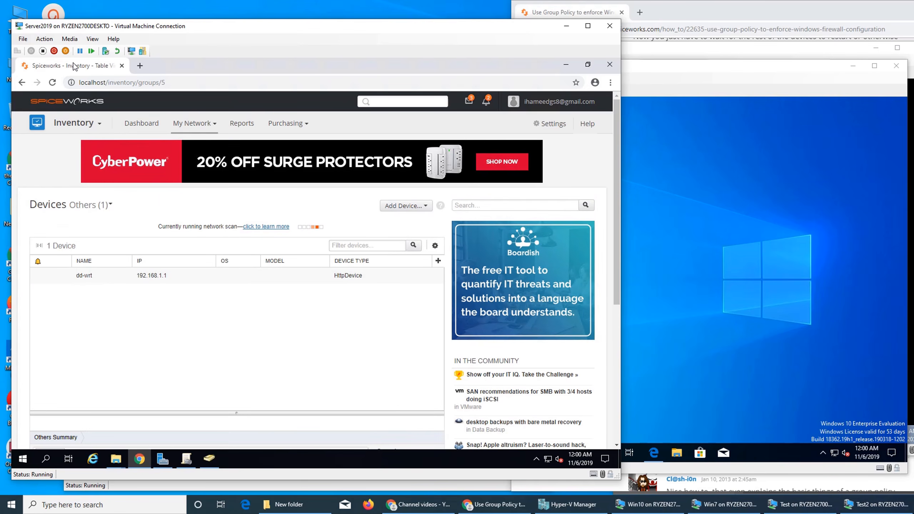
{"action": "left_click", "coordinate": [21, 82]}
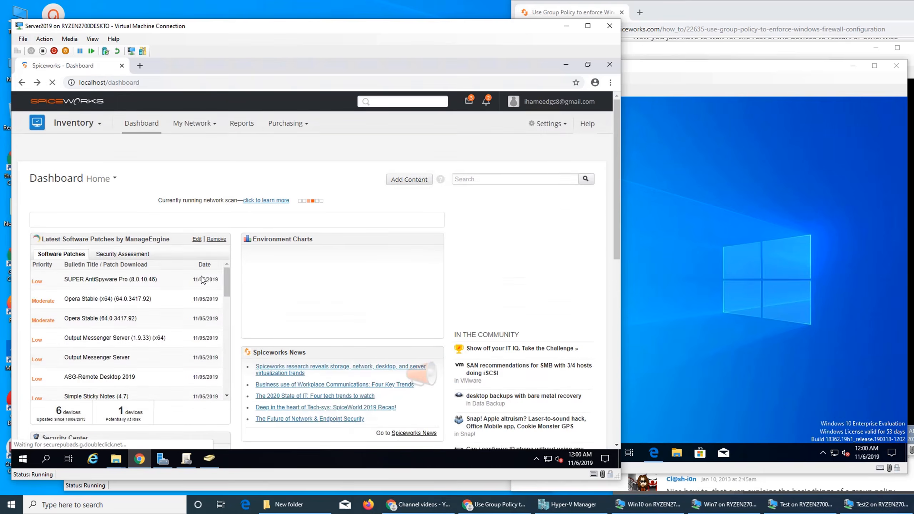
{"action": "scroll", "coordinate": [201, 276], "scroll_direction": "down", "scroll_amount": 10}
{"action": "scroll", "coordinate": [202, 280], "scroll_direction": "down", "scroll_amount": 3}
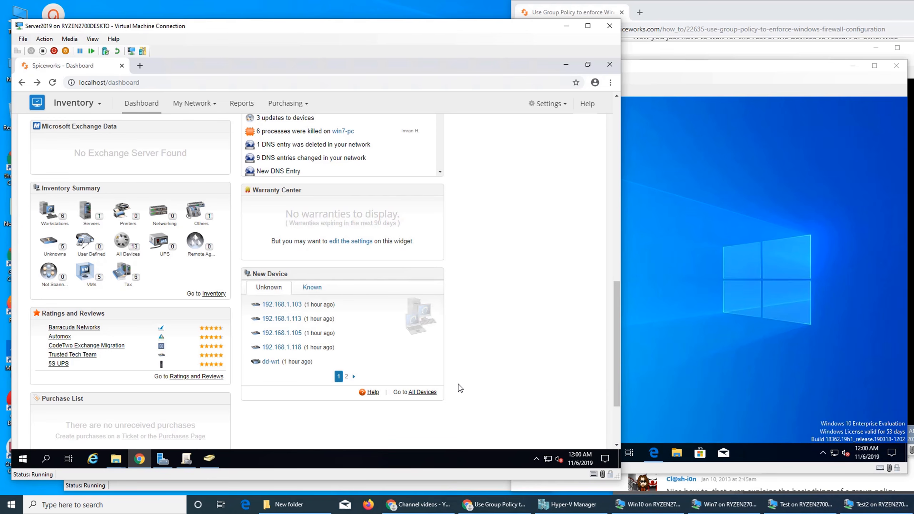
- Close the New folder window on the host computer
{"action": "right_click", "coordinate": [299, 511]}
{"action": "left_click", "coordinate": [277, 484]}
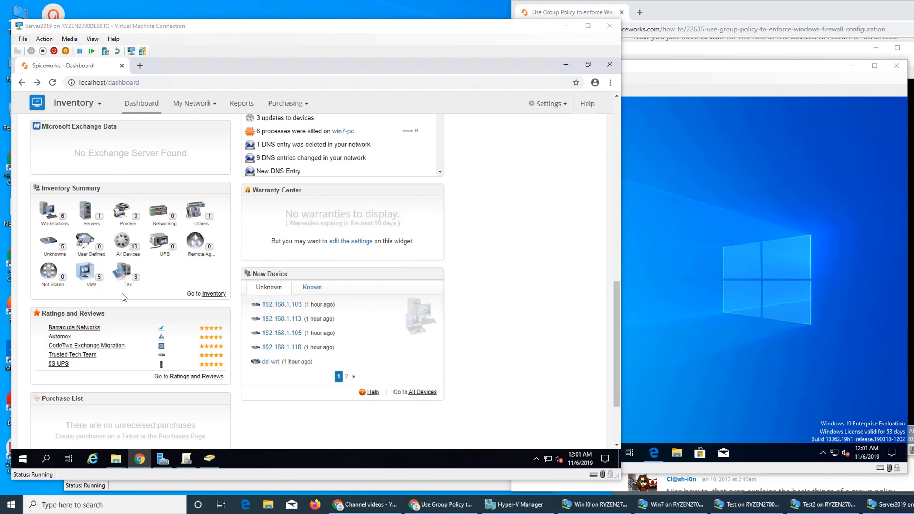
- View the Tax device group from the Inventory Summary and check the network scan overview
{"action": "left_click", "coordinate": [128, 274]}
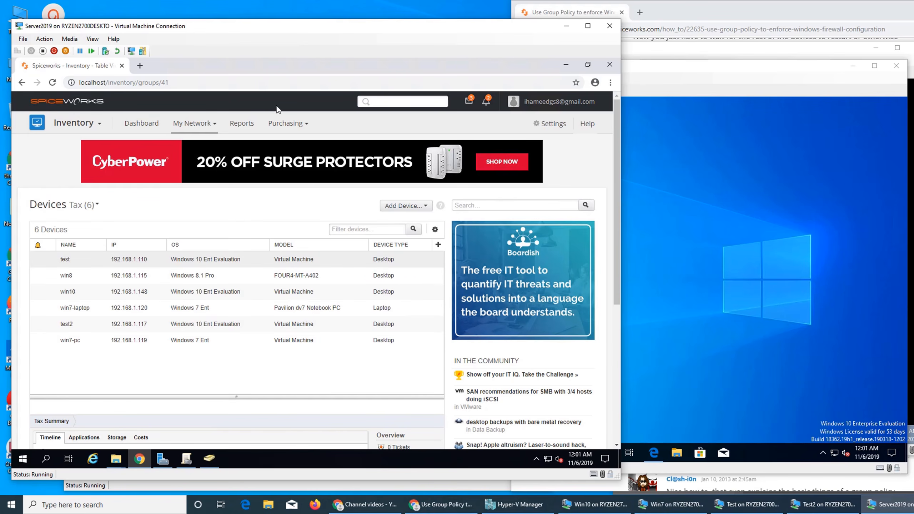
{"action": "left_click", "coordinate": [194, 122]}
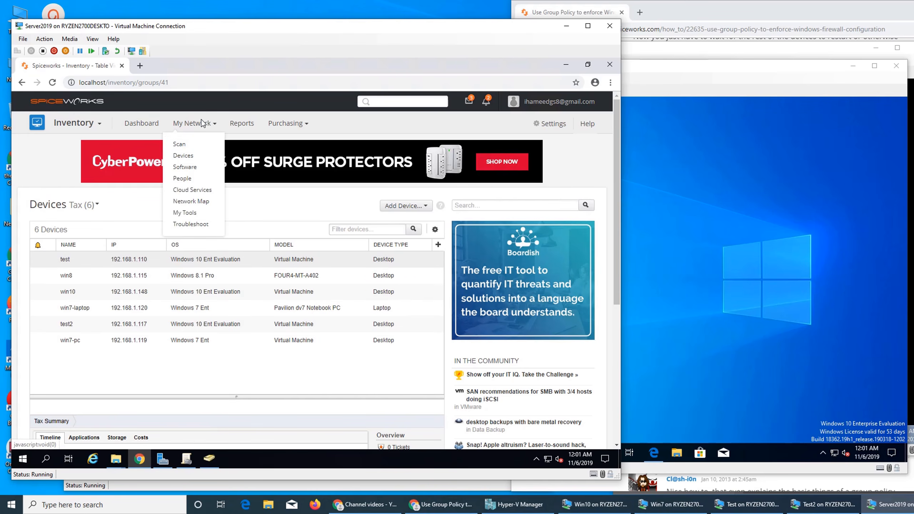
{"action": "left_click", "coordinate": [191, 142]}
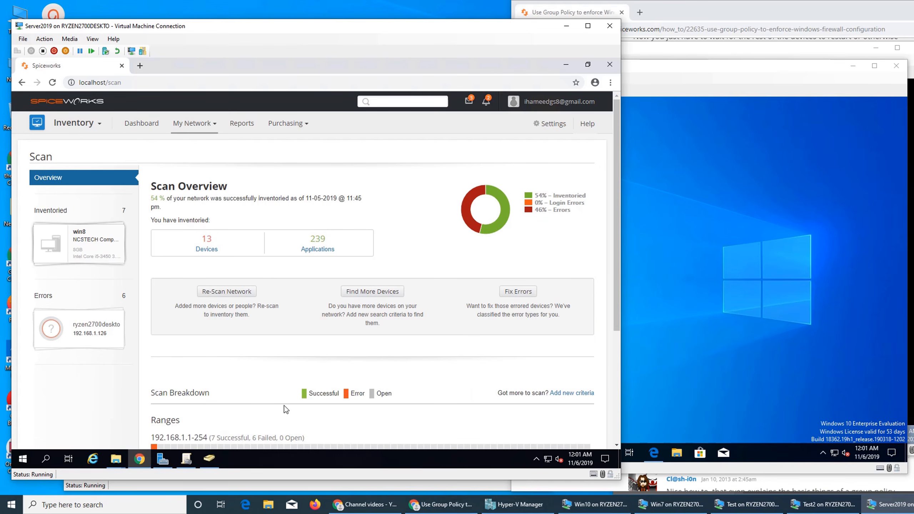
- Run the firefox report to check which devices have Firefox installed, and return to the list of all reports
{"action": "left_click", "coordinate": [241, 123]}
{"action": "scroll", "coordinate": [253, 205], "scroll_direction": "down", "scroll_amount": 5}
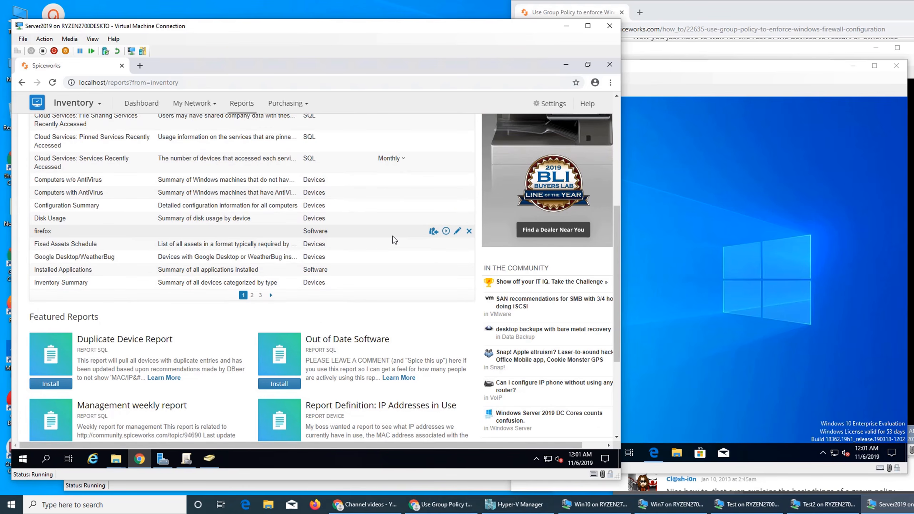
{"action": "left_click", "coordinate": [445, 231]}
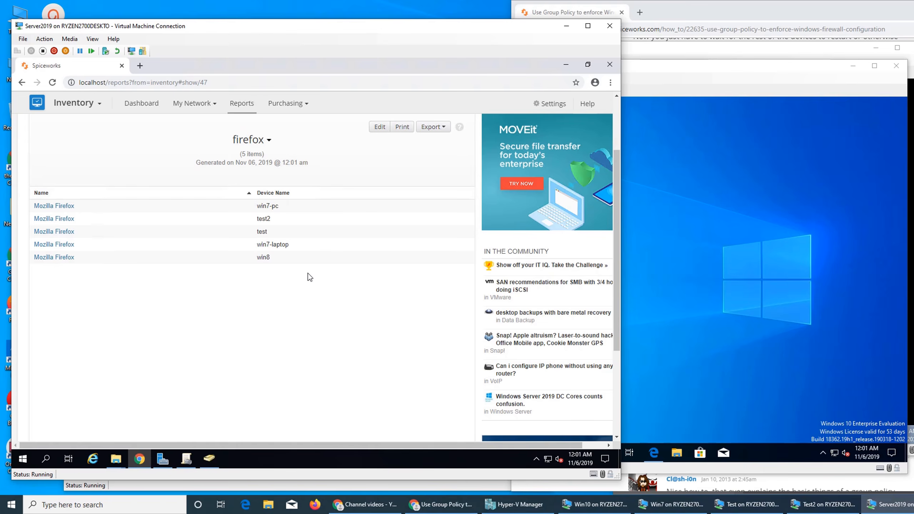
{"action": "scroll", "coordinate": [308, 277], "scroll_direction": "up", "scroll_amount": 3}
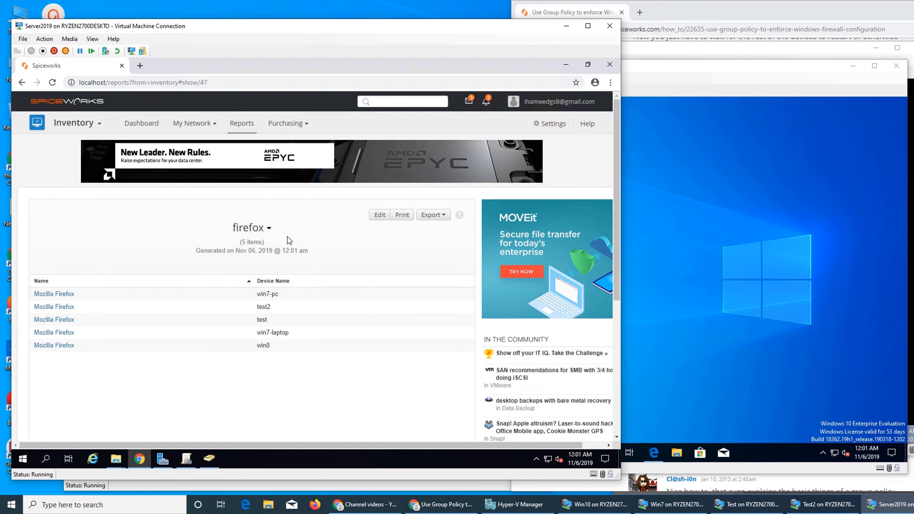
{"action": "left_click", "coordinate": [239, 124]}
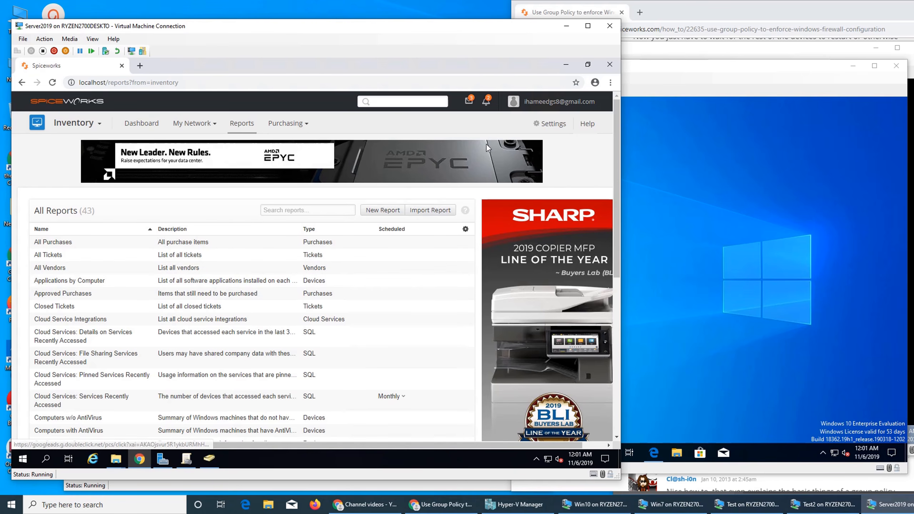
- Open the Inventory settings and view the Custom Groups page
{"action": "left_click", "coordinate": [552, 124]}
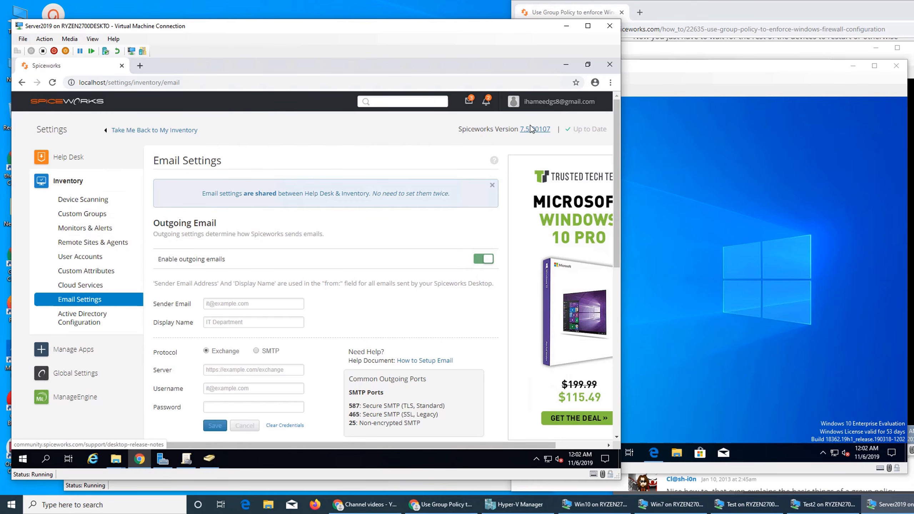
{"action": "left_click", "coordinate": [113, 215]}
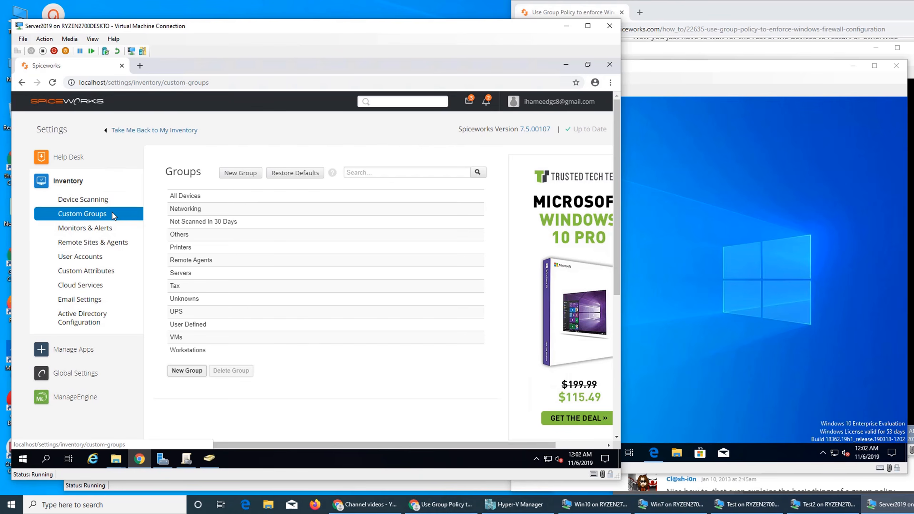
- Review the Monitors & Alerts inventory settings, from the monitor list through the email delivery and external alert options
{"action": "left_click", "coordinate": [104, 228]}
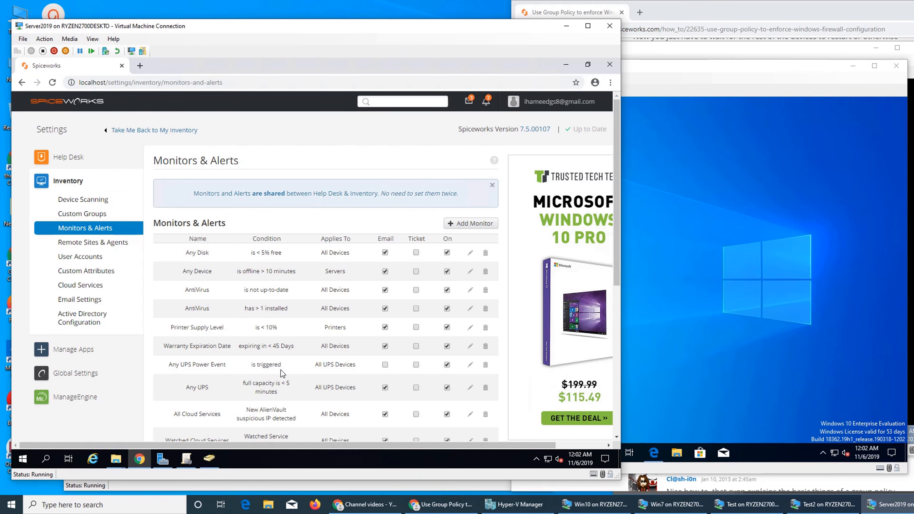
{"action": "scroll", "coordinate": [281, 370], "scroll_direction": "down", "scroll_amount": 4}
{"action": "scroll", "coordinate": [281, 369], "scroll_direction": "down", "scroll_amount": 4}
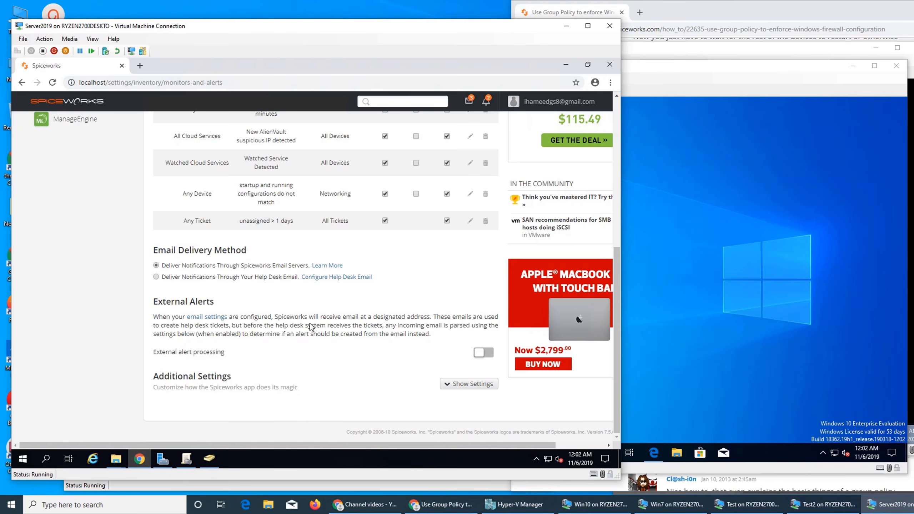
{"action": "scroll", "coordinate": [309, 326], "scroll_direction": "up", "scroll_amount": 8}
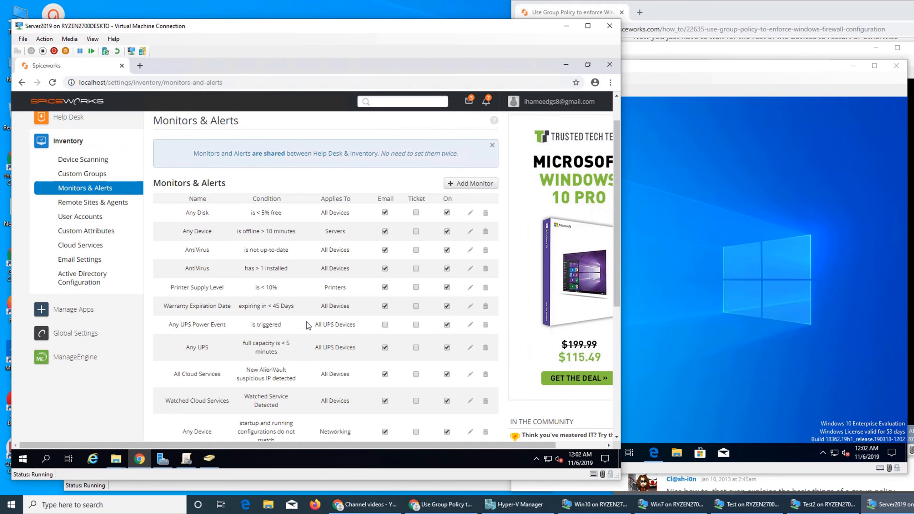
- View the Remote Sites & Agents settings and look through the User Accounts page
{"action": "left_click", "coordinate": [108, 203]}
{"action": "scroll", "coordinate": [404, 356], "scroll_direction": "up", "scroll_amount": 1}
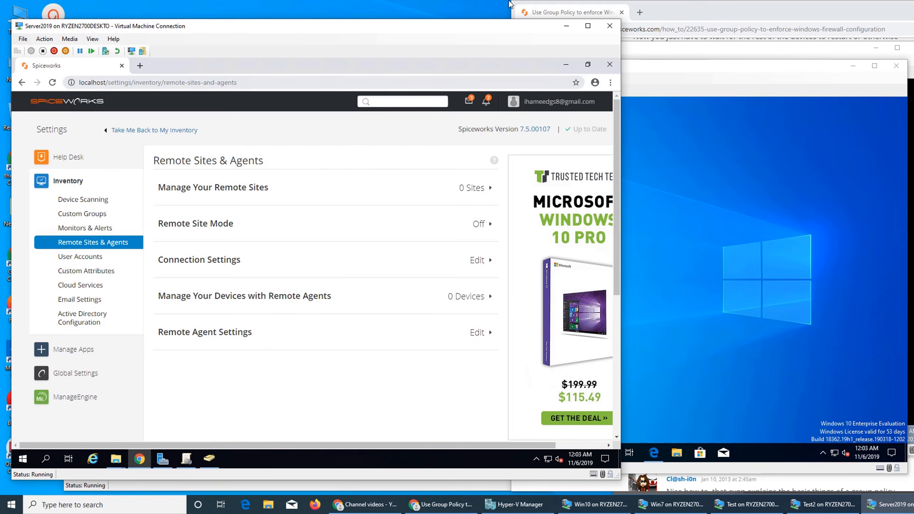
{"action": "left_click", "coordinate": [99, 264]}
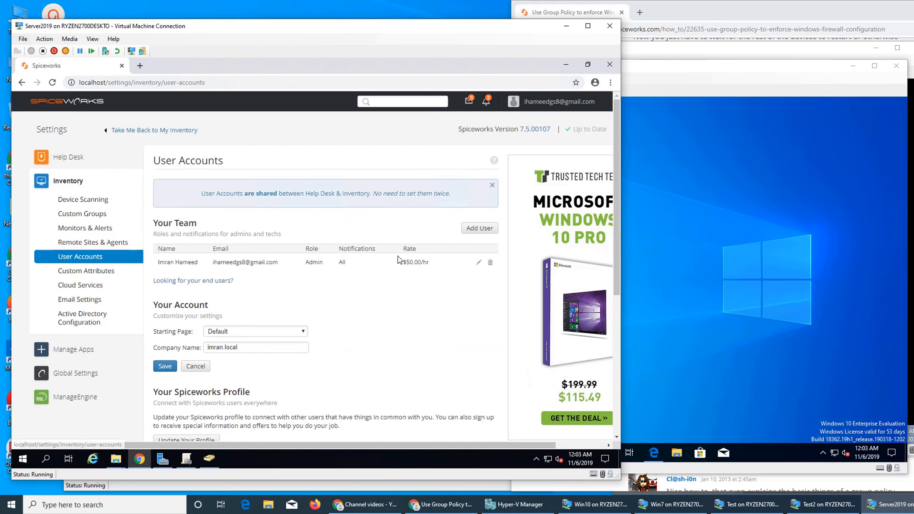
{"action": "scroll", "coordinate": [400, 276], "scroll_direction": "down", "scroll_amount": 3}
{"action": "scroll", "coordinate": [398, 275], "scroll_direction": "up", "scroll_amount": 3}
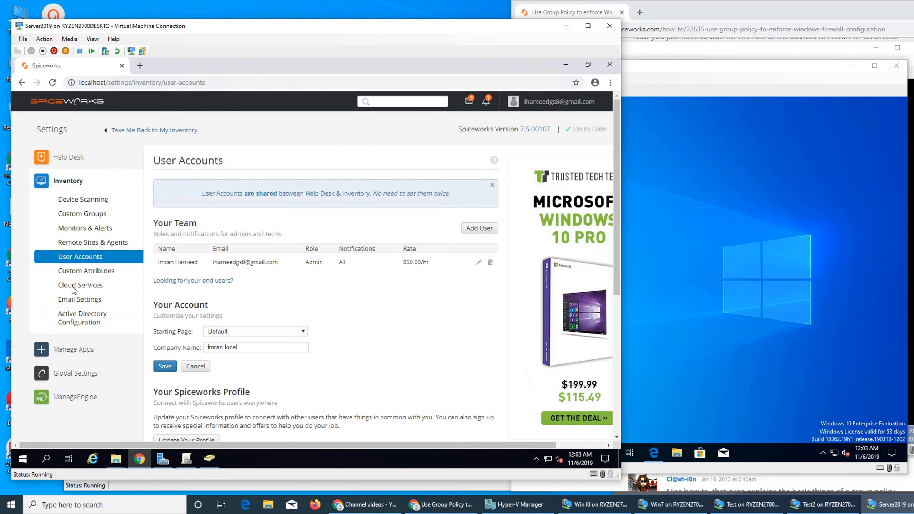
- Examine the standard and custom attributes on the Custom Attributes page, briefly revisiting User Accounts
{"action": "left_click", "coordinate": [75, 271]}
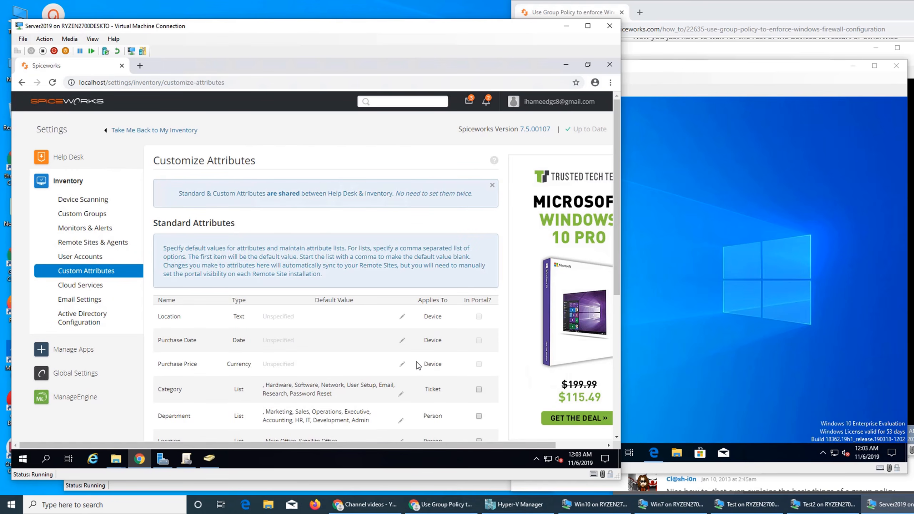
{"action": "left_click", "coordinate": [88, 257]}
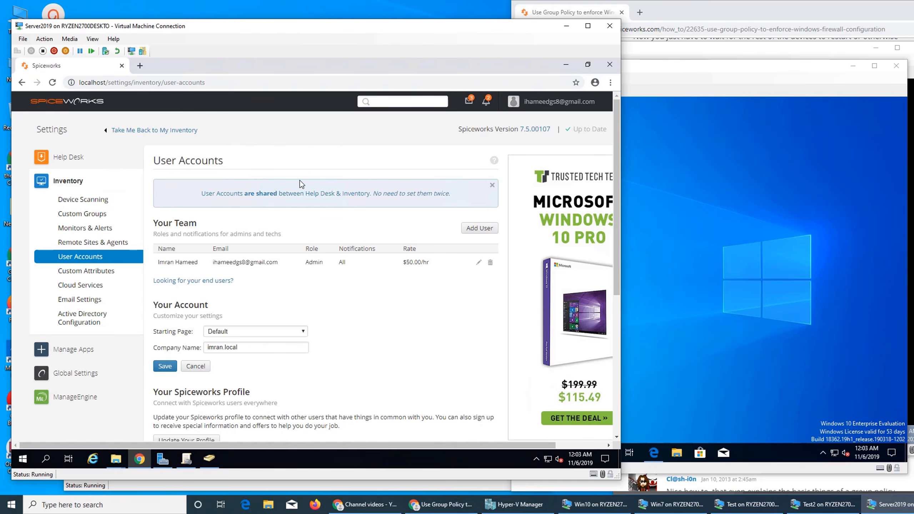
{"action": "left_click", "coordinate": [92, 271]}
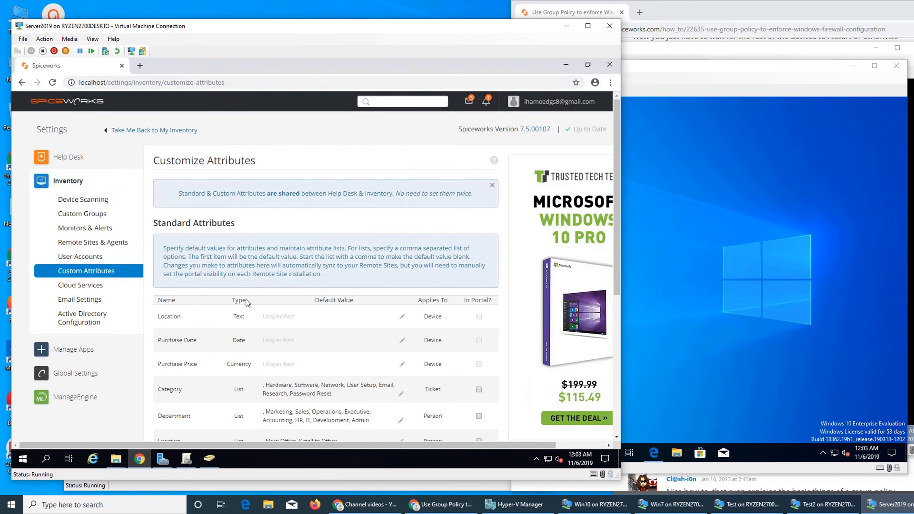
{"action": "scroll", "coordinate": [269, 263], "scroll_direction": "down", "scroll_amount": 5}
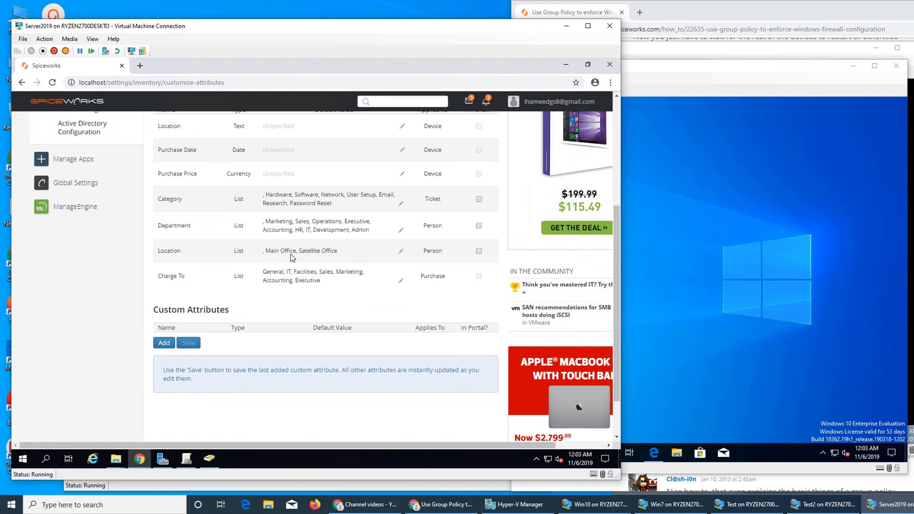
{"action": "scroll", "coordinate": [290, 254], "scroll_direction": "up", "scroll_amount": 3}
- View the Cloud Services settings and browse the list of services available for detection
{"action": "left_click", "coordinate": [79, 190]}
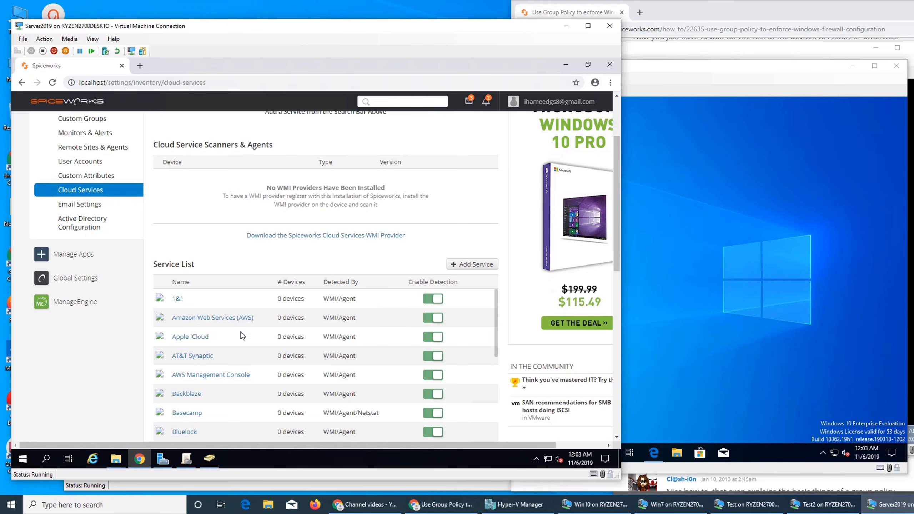
{"action": "scroll", "coordinate": [314, 325], "scroll_direction": "down", "scroll_amount": 5}
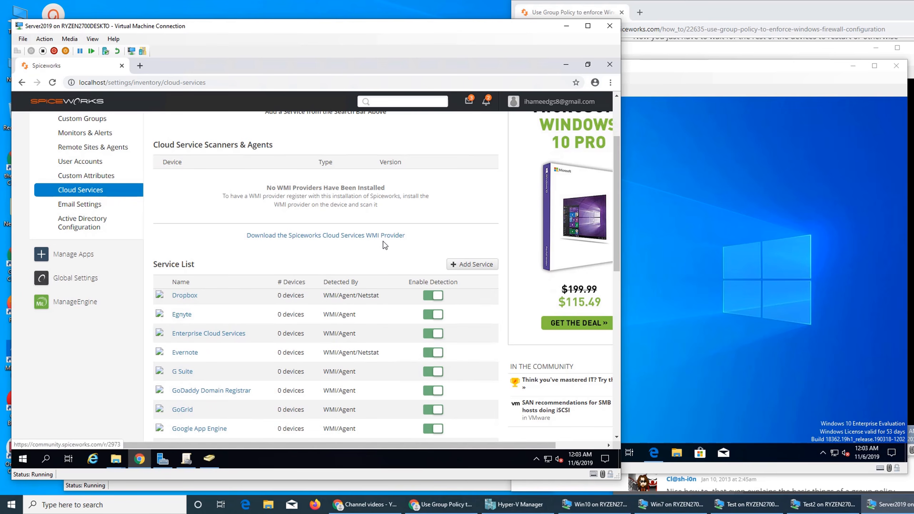
- View the outgoing Email Settings and open the Active Directory Configuration page
{"action": "left_click", "coordinate": [82, 206]}
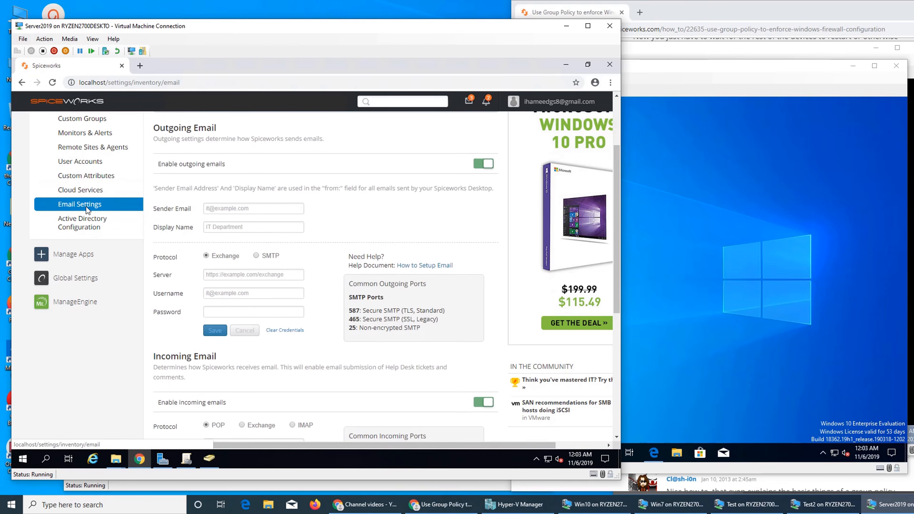
{"action": "scroll", "coordinate": [320, 347], "scroll_direction": "up", "scroll_amount": 3}
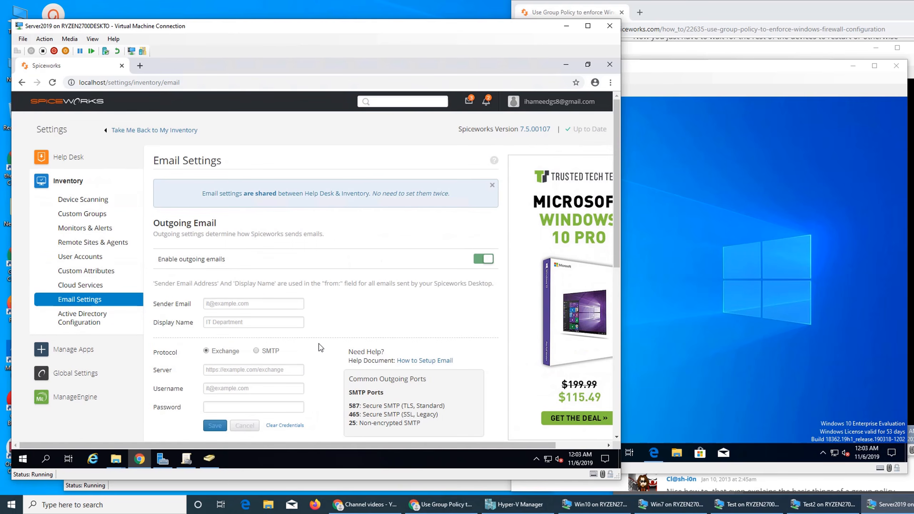
{"action": "left_click", "coordinate": [100, 317]}
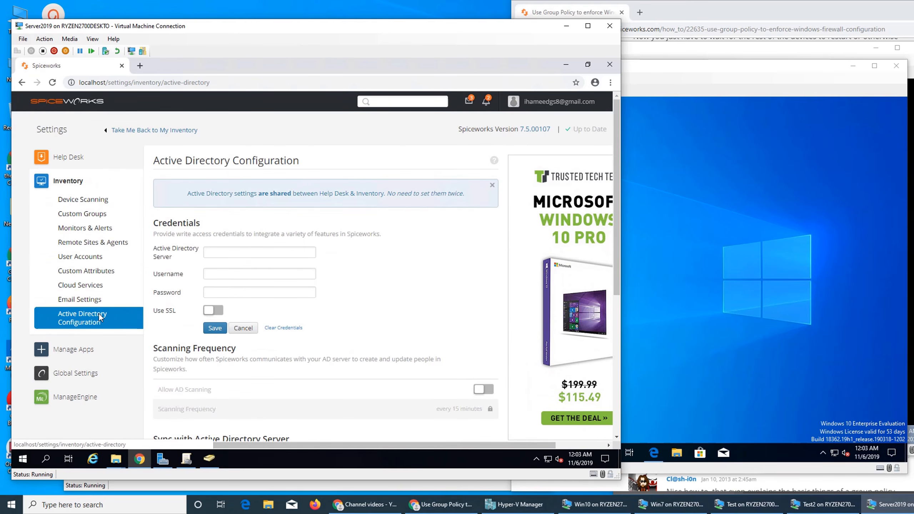